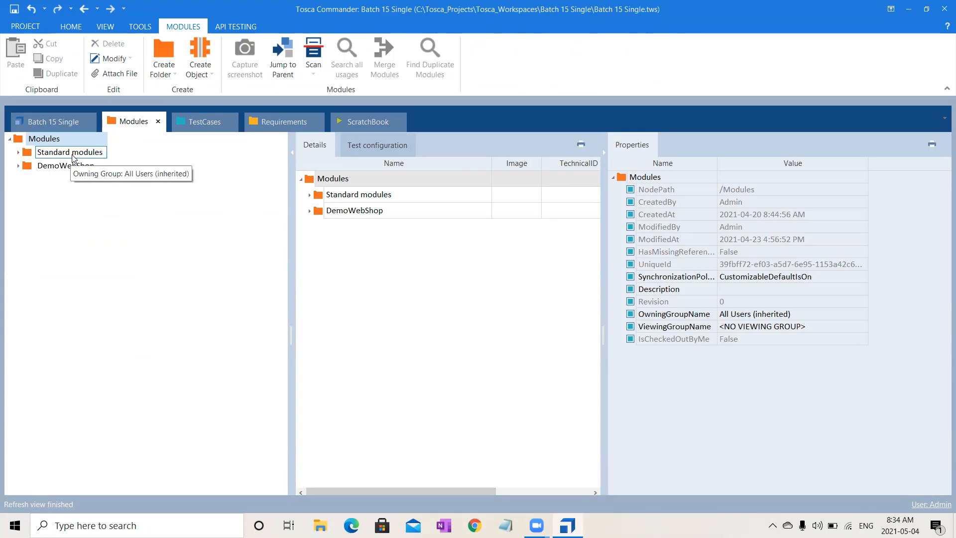
- Close the Batch 15 Single project with its changes saved, and open the recent project named without
click(49, 120)
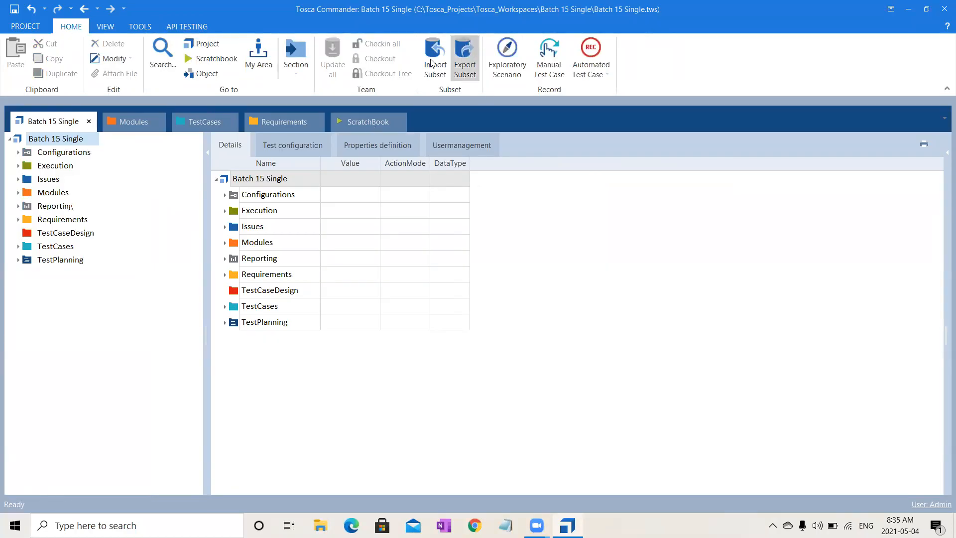
click(440, 74)
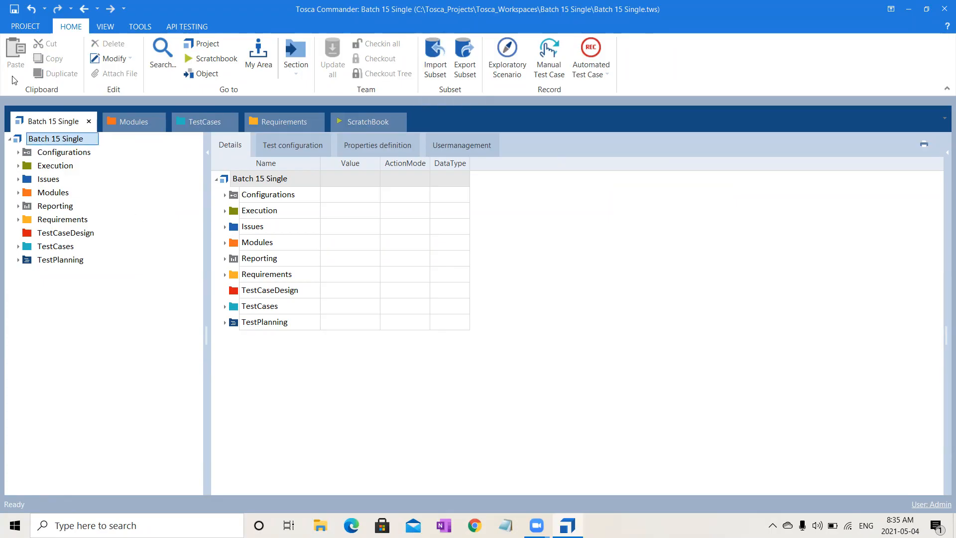
click(22, 25)
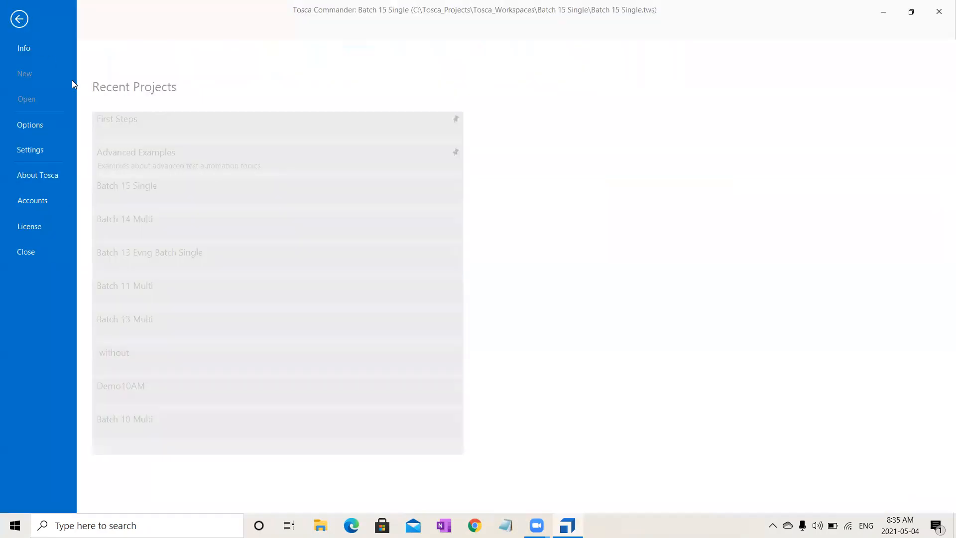
click(38, 242)
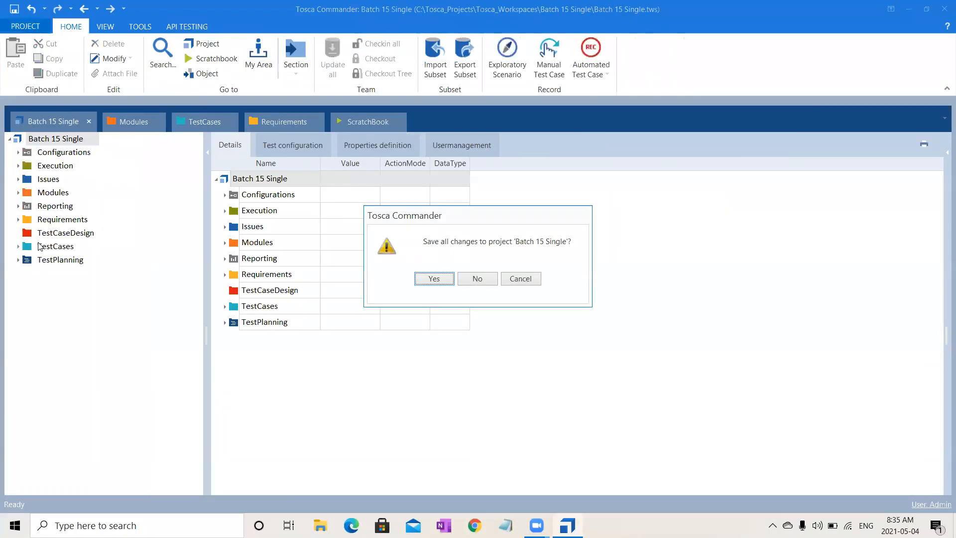
click(442, 280)
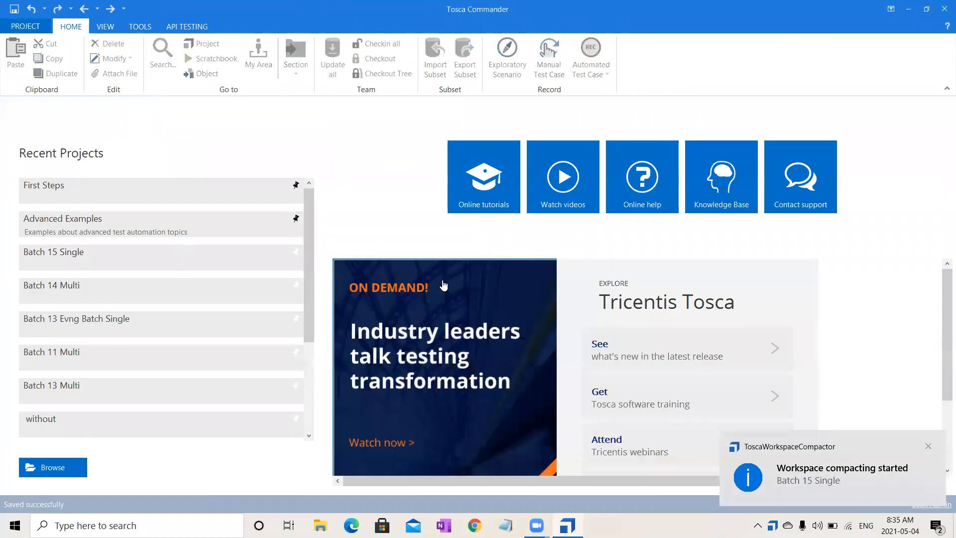
click(127, 429)
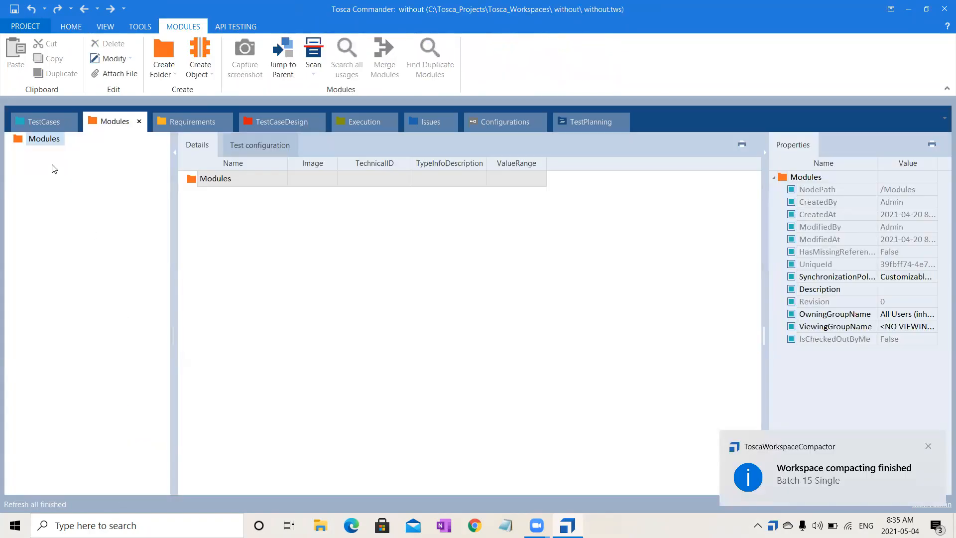
- Show the overview of the project without as a docked tab and select its root node
click(36, 121)
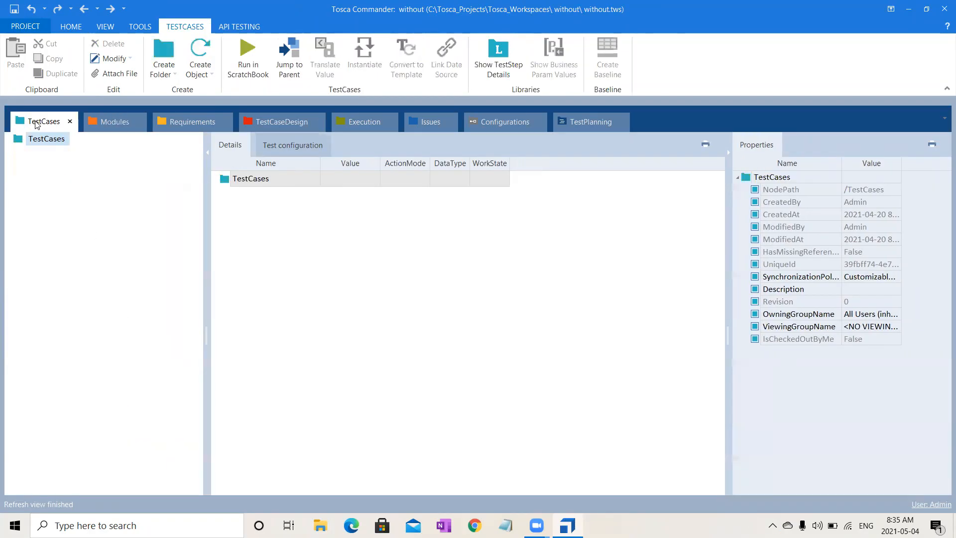
click(197, 126)
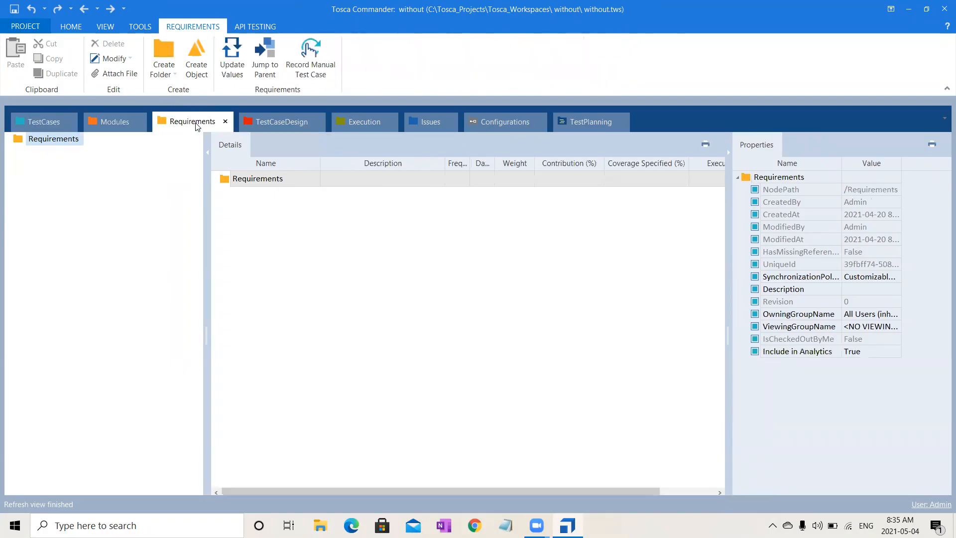
click(69, 27)
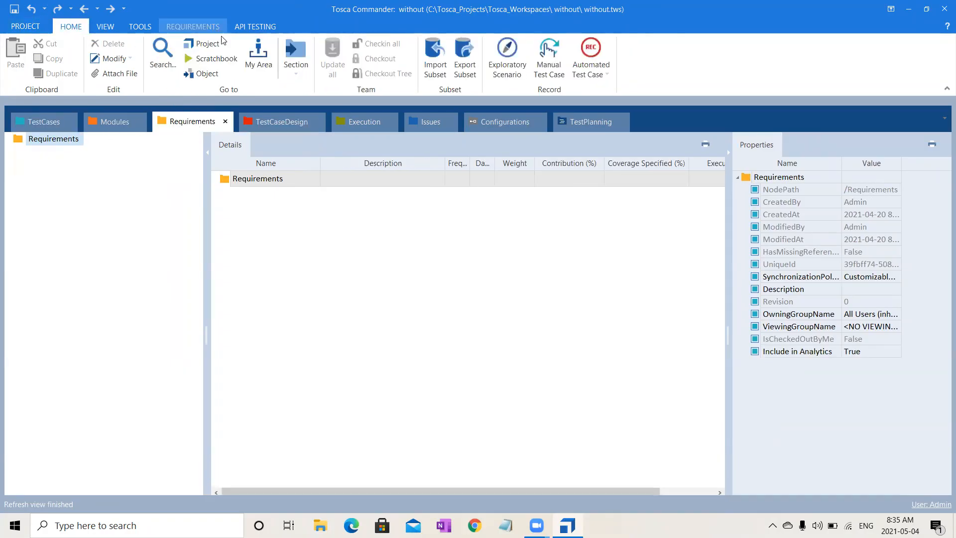
click(207, 44)
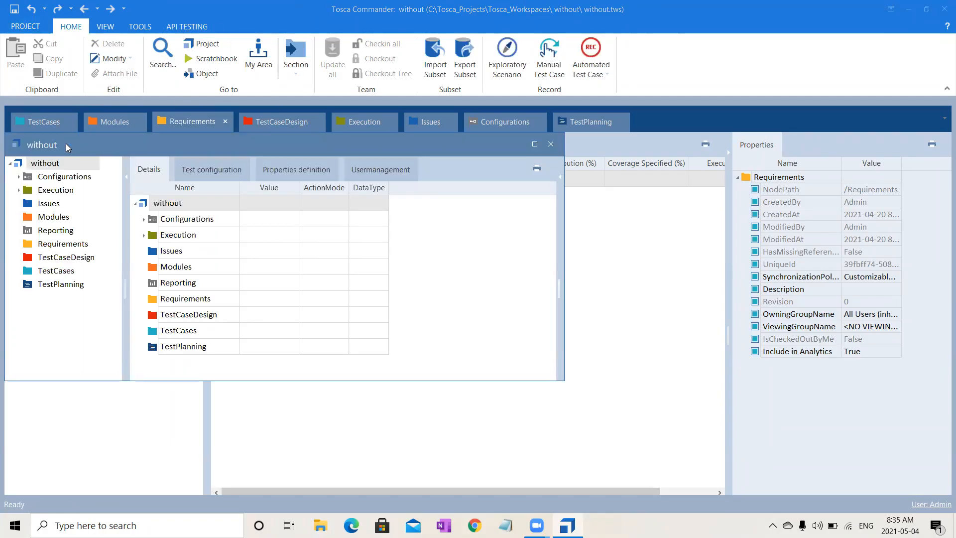
double_click(66, 144)
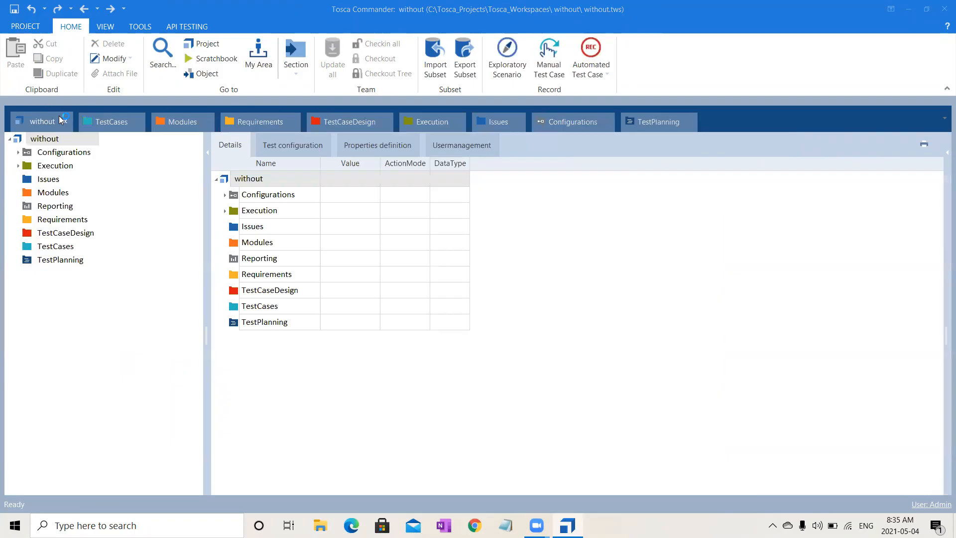
click(51, 140)
click(51, 143)
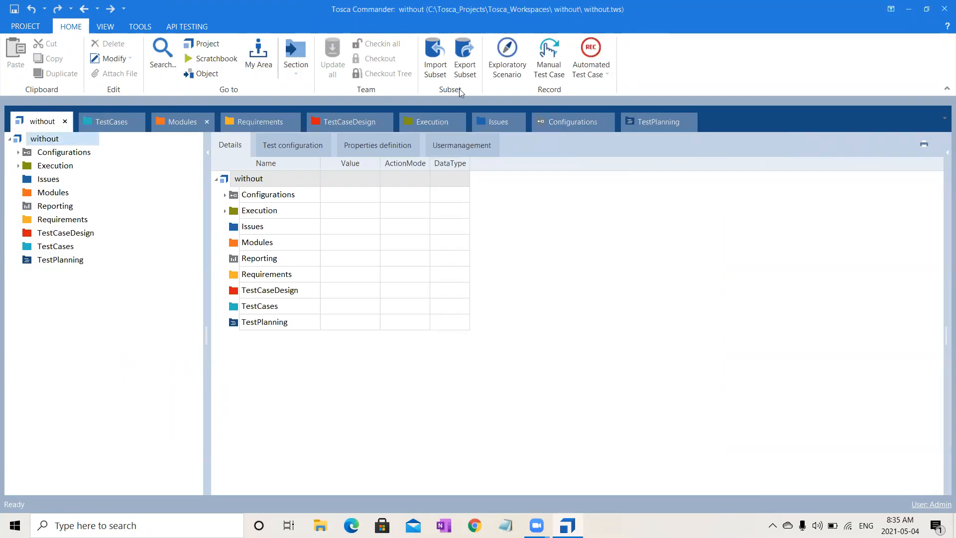
- Import the subset Standard.tsu from C:\Tosca_Projects\ToscaCommander into the project root
click(444, 68)
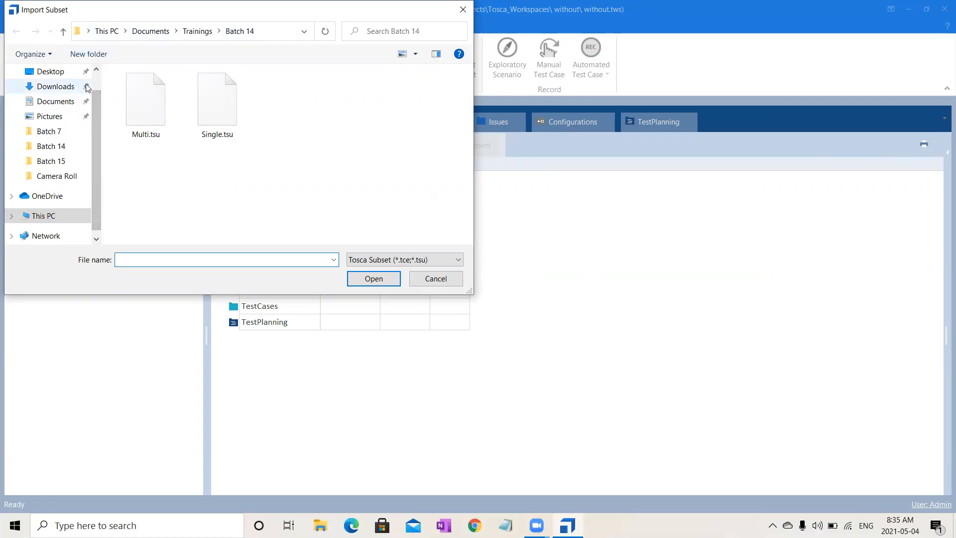
scroll(82, 94, up, 1)
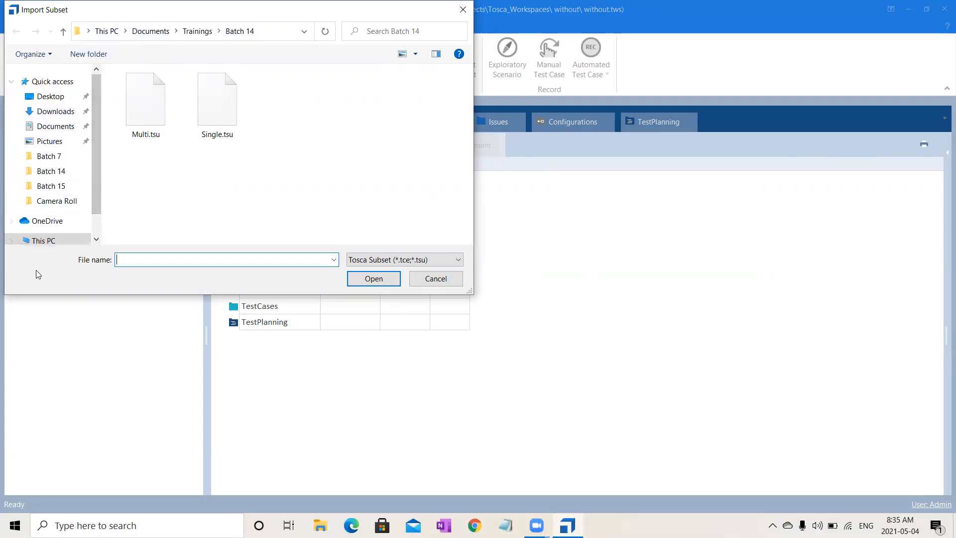
click(54, 241)
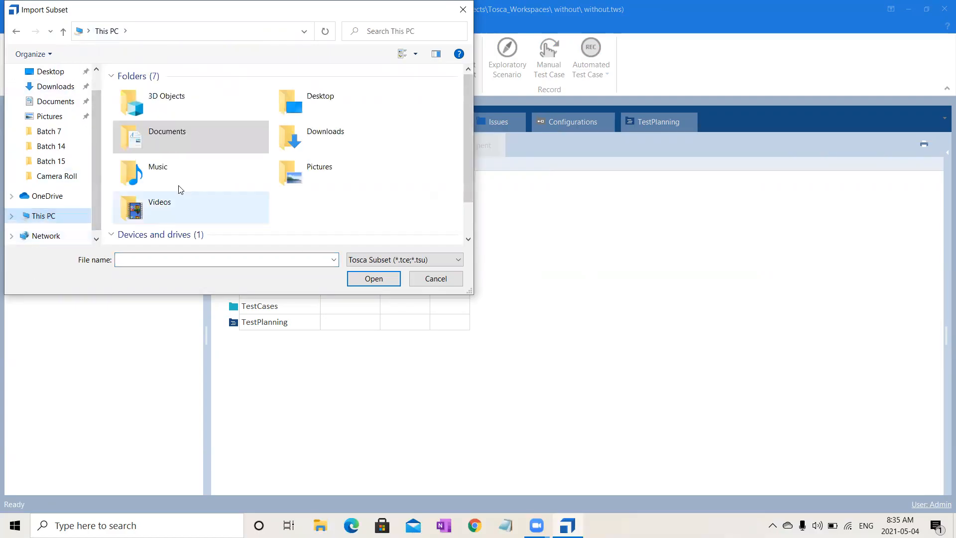
click(471, 214)
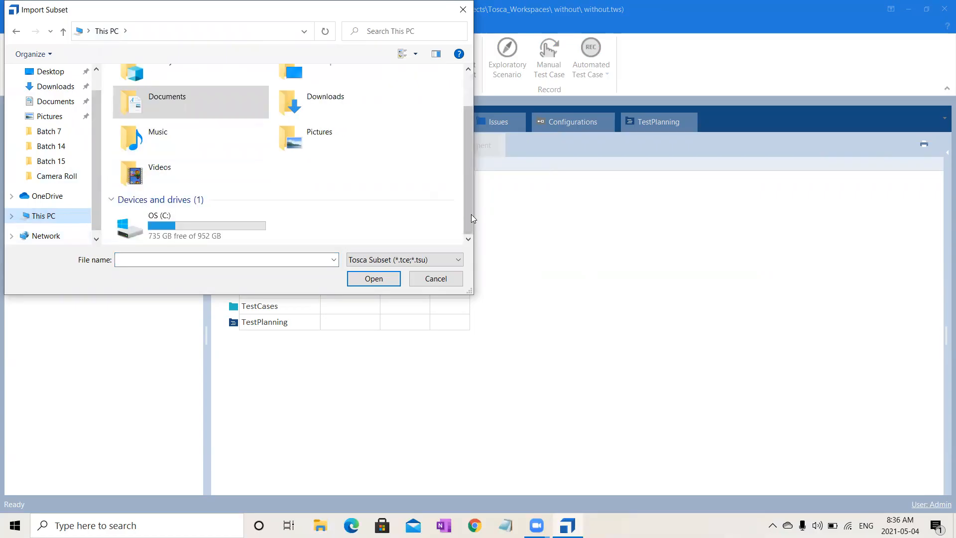
double_click(225, 236)
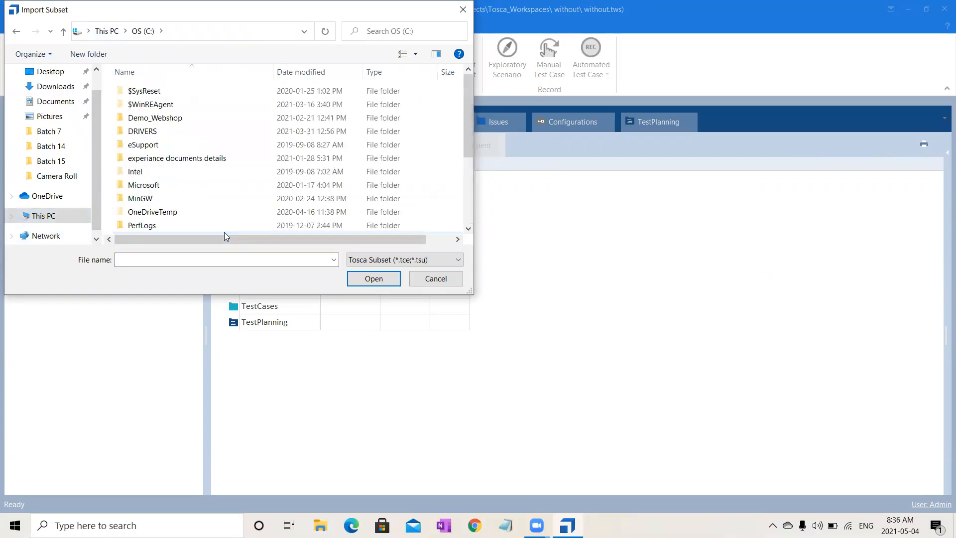
click(470, 219)
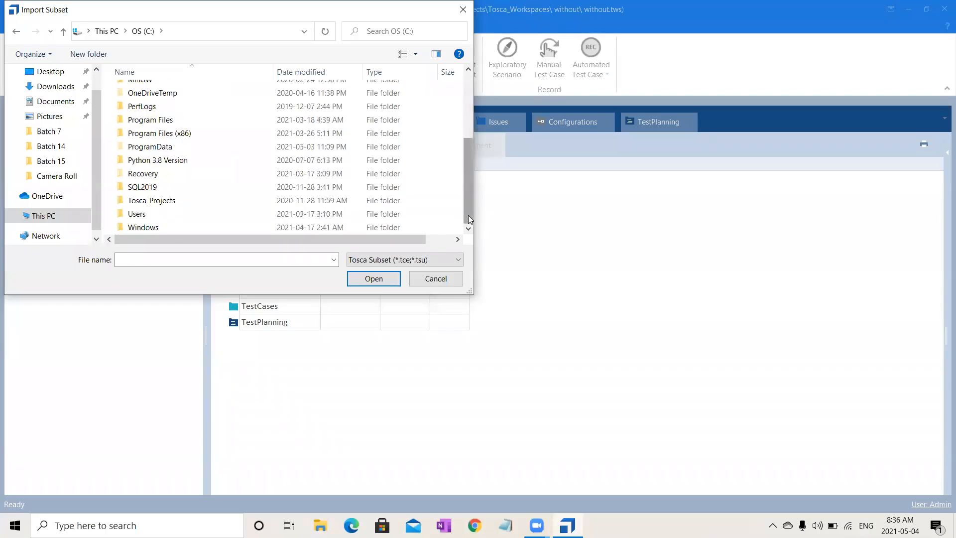
click(165, 201)
double_click(164, 202)
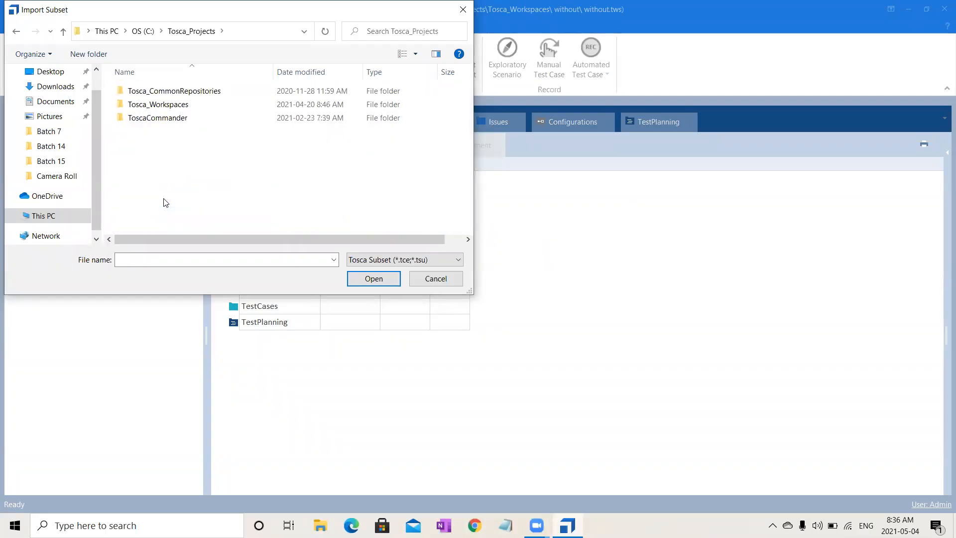
double_click(157, 119)
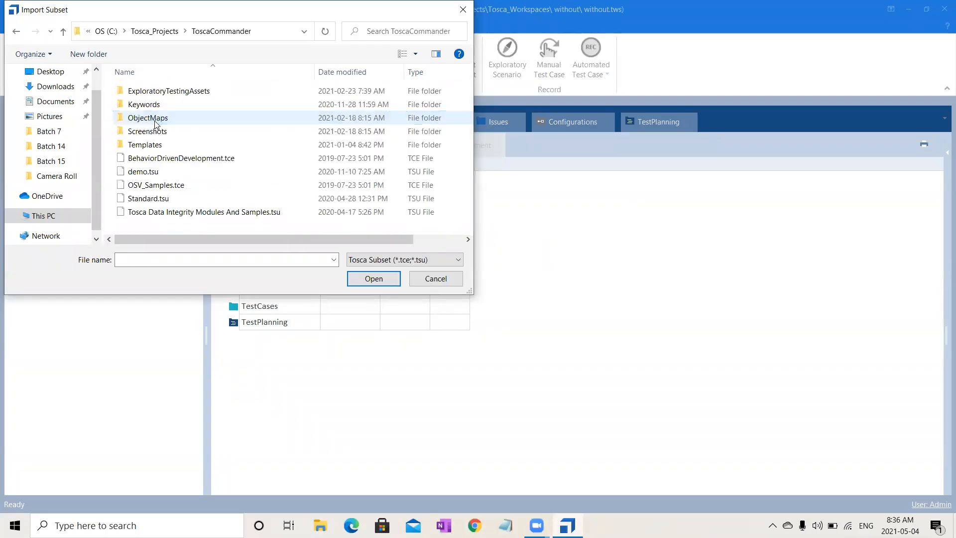
click(167, 199)
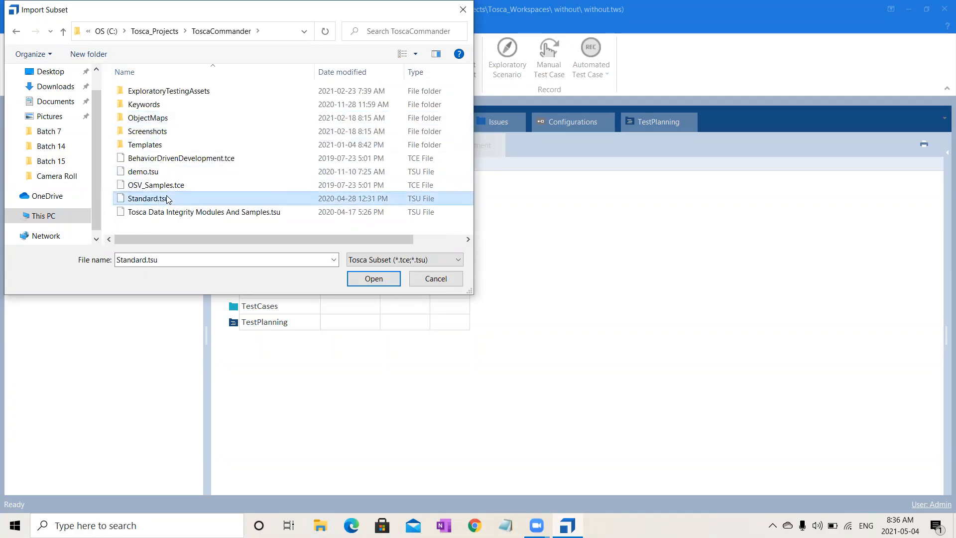
click(388, 282)
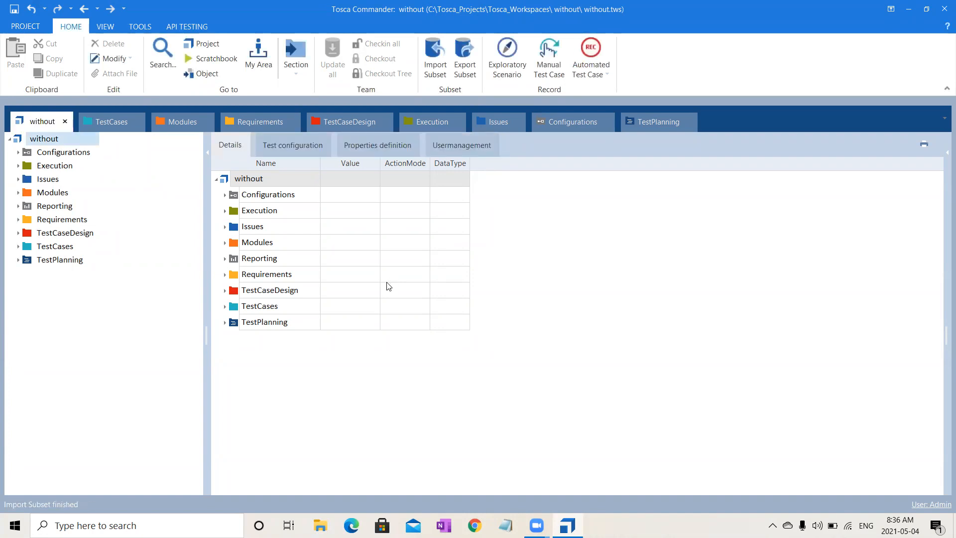
- Examine the Standard modules folder inside the imported folder under Modules
click(183, 118)
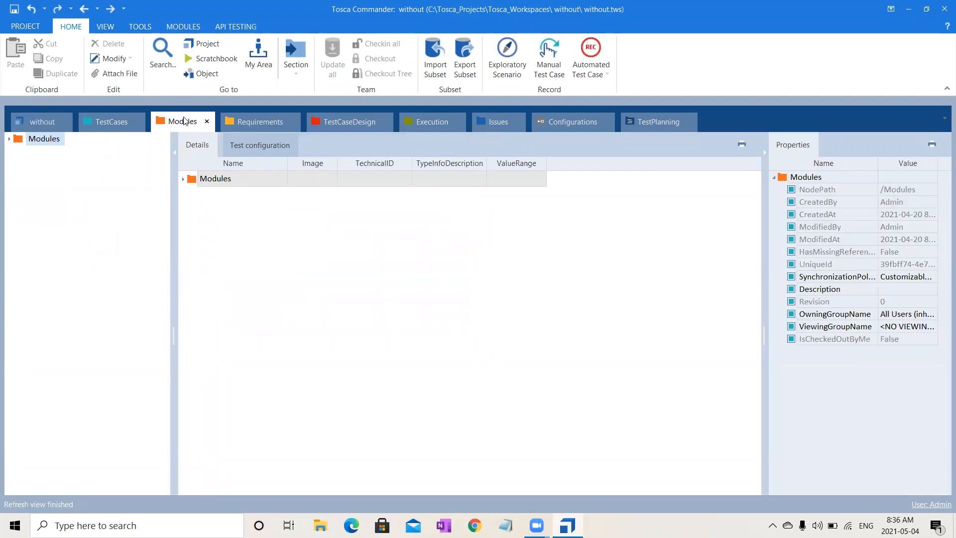
click(8, 138)
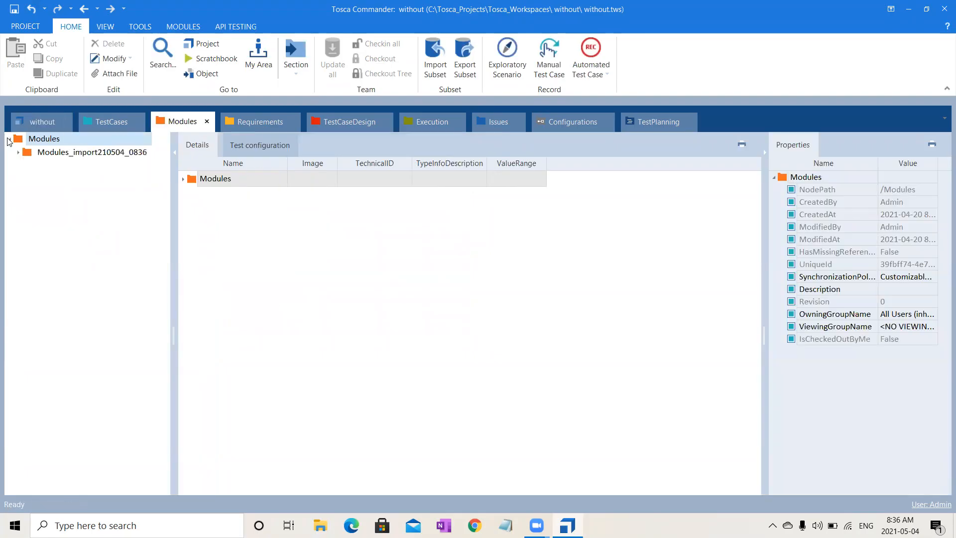
click(19, 153)
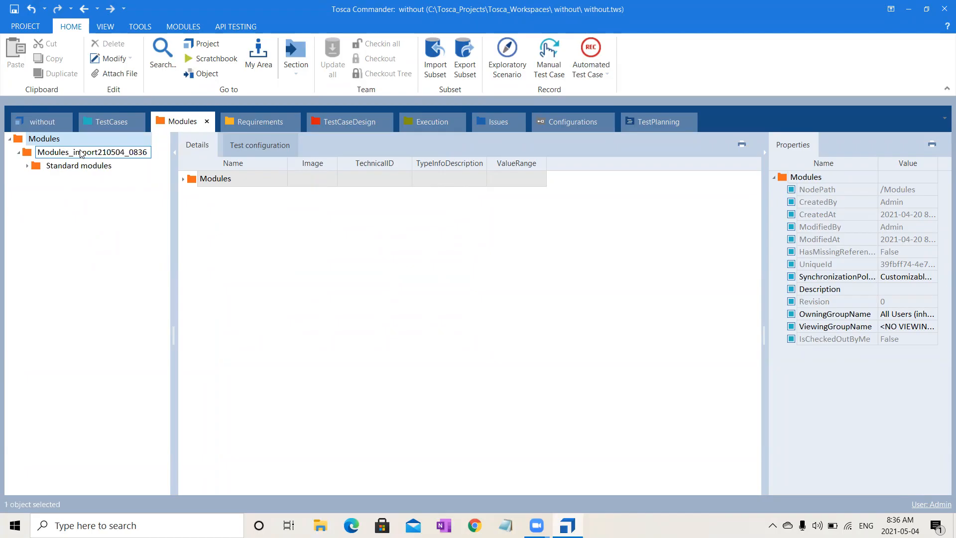
click(82, 153)
click(88, 166)
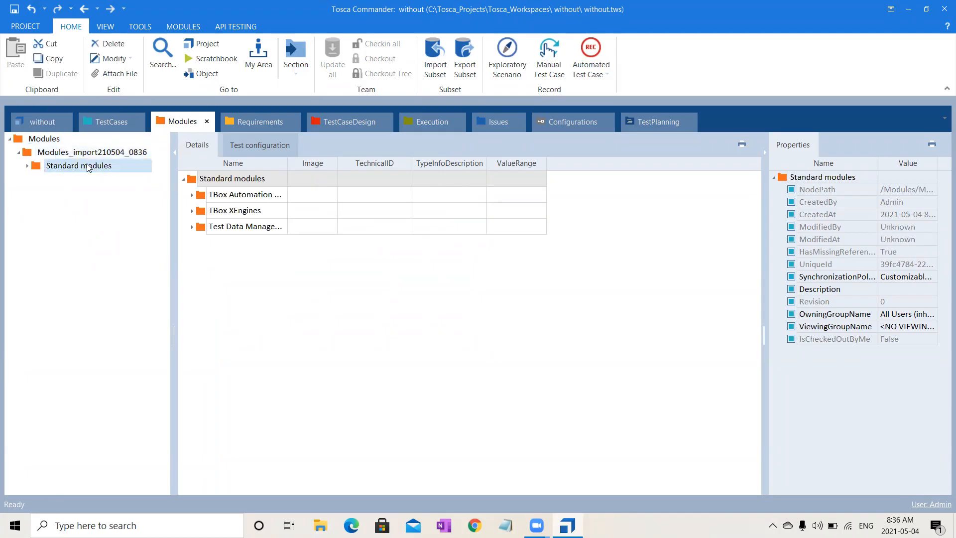
click(23, 166)
- Close the project without saving its changes, and reopen Batch 15 Single at its TestCases section
click(26, 26)
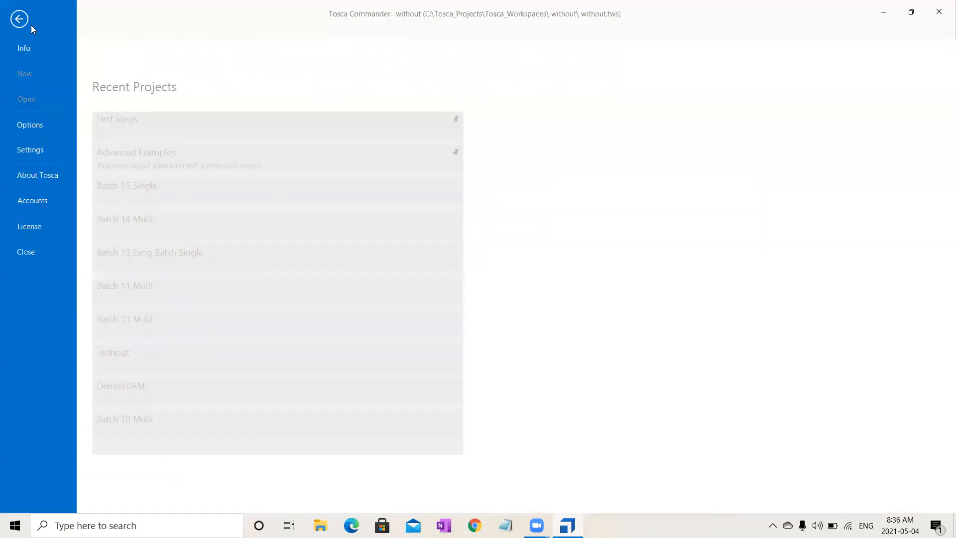
click(26, 258)
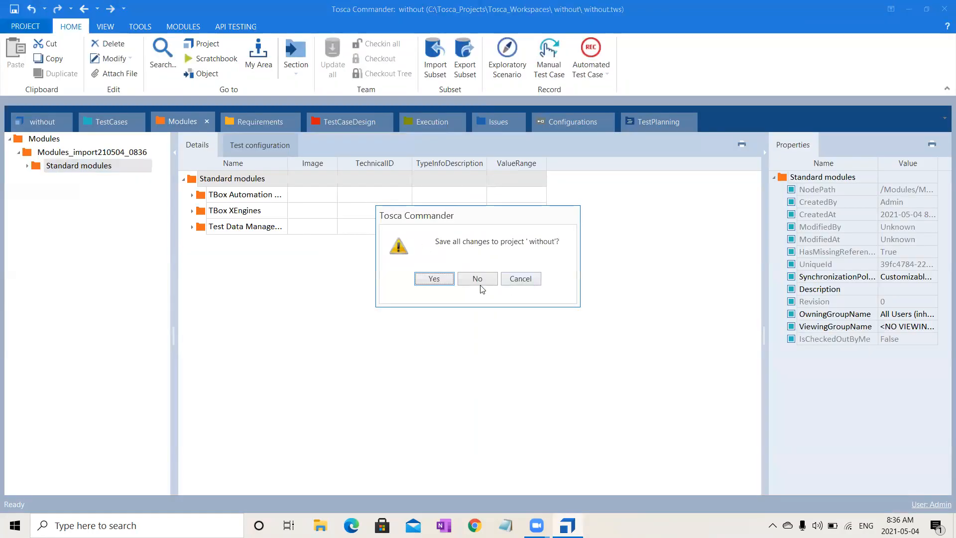
click(479, 282)
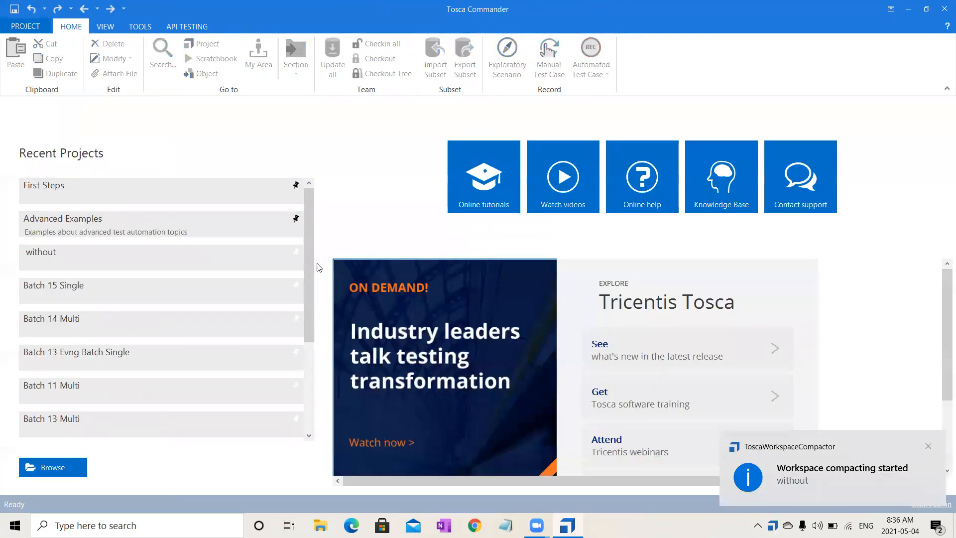
click(175, 299)
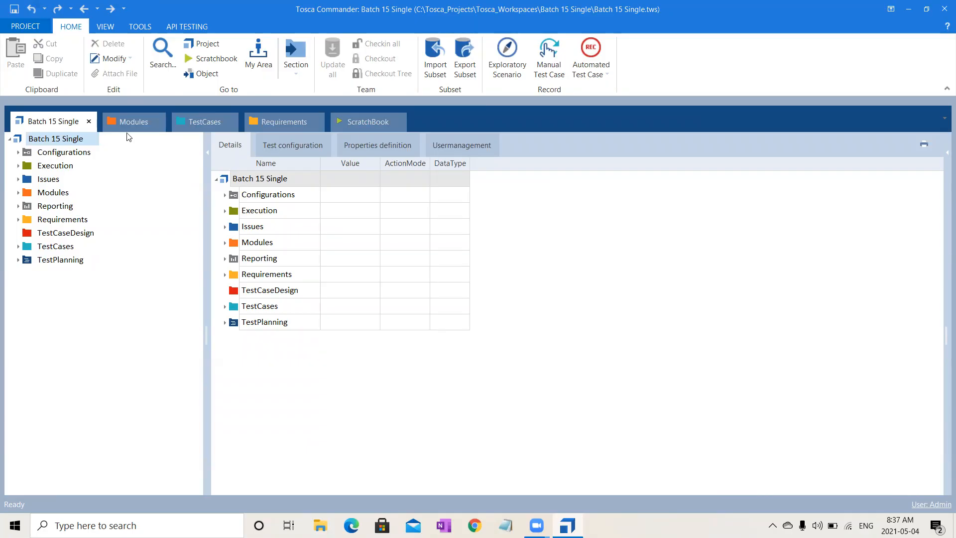
click(194, 125)
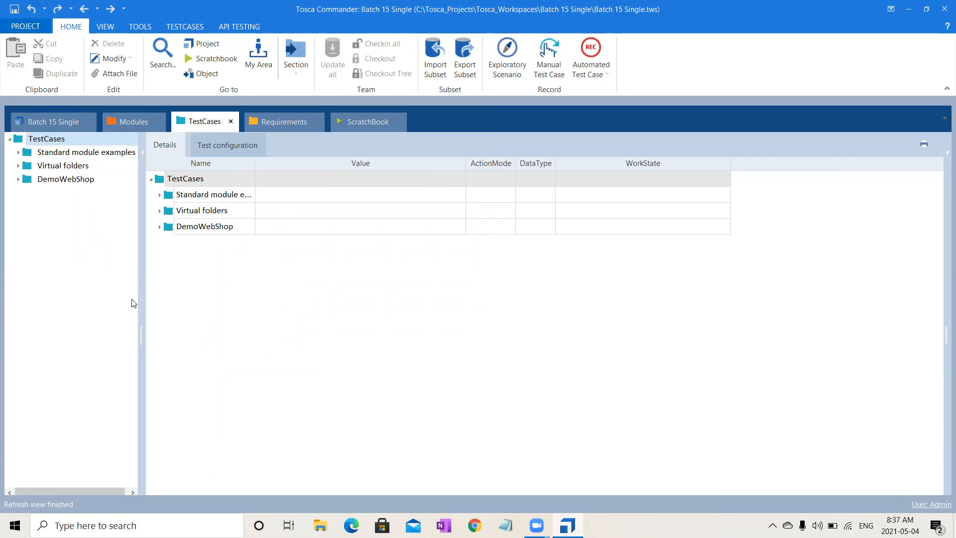
- Switch to Notepad, enter @ in the blank note, and return to Tosca Commander
click(505, 525)
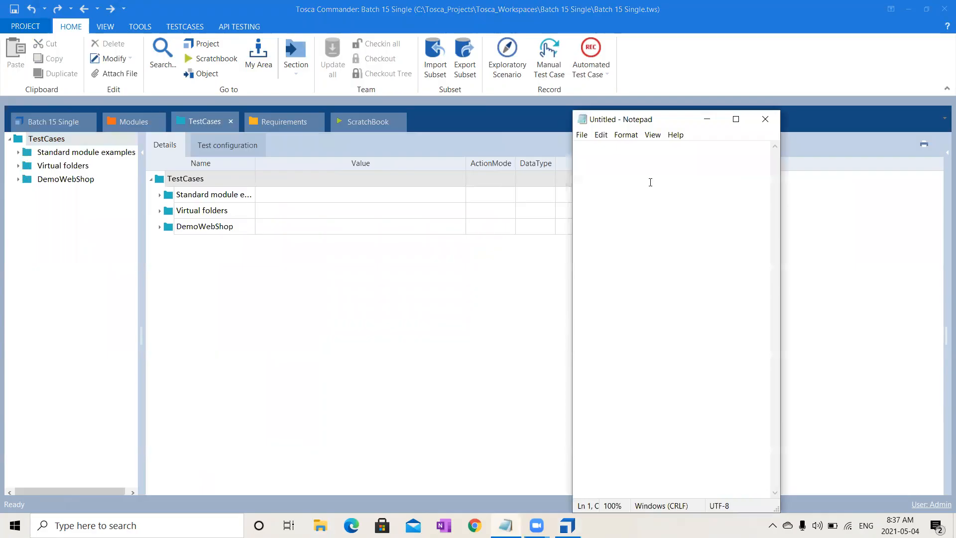
text(@)
click(499, 49)
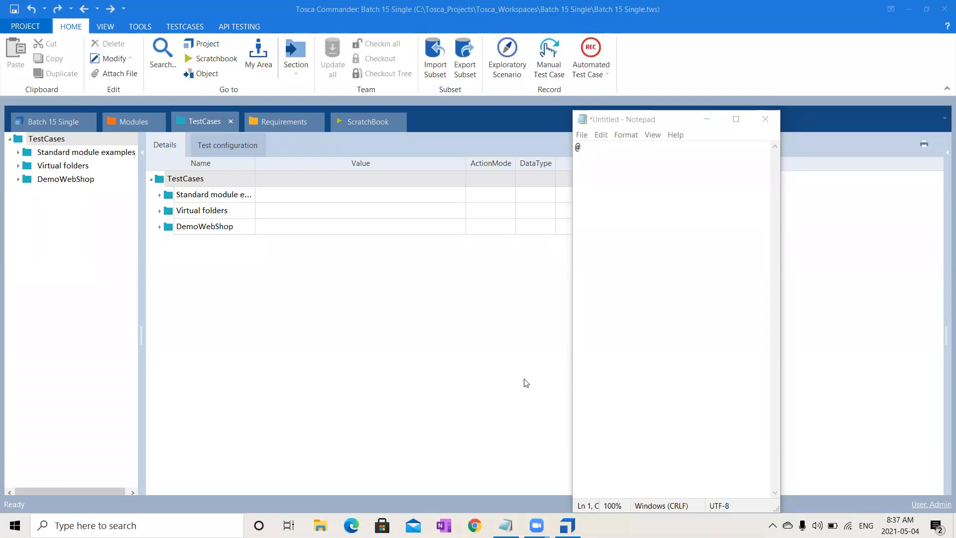
- View the test configuration parameters of the Date test case in the DemoWebShop folder
click(19, 179)
click(47, 259)
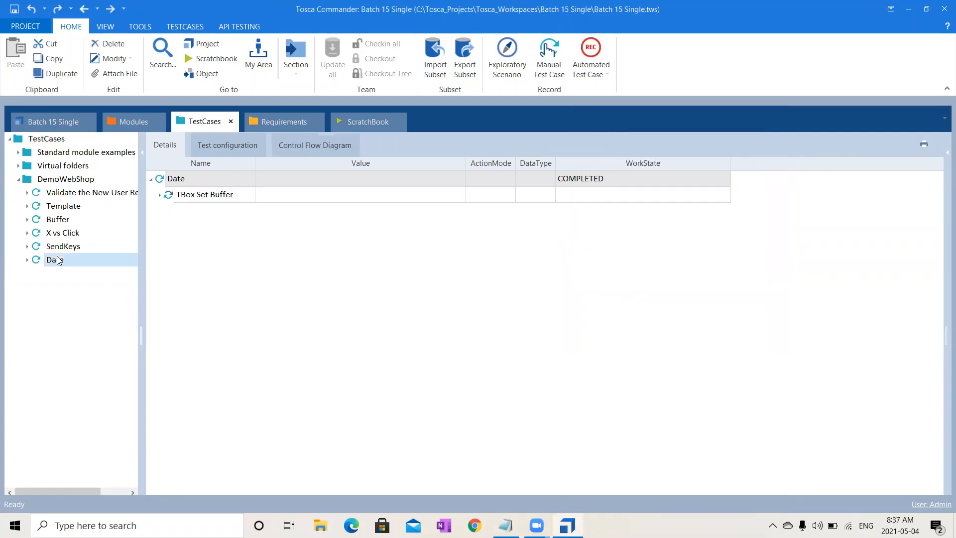
click(231, 139)
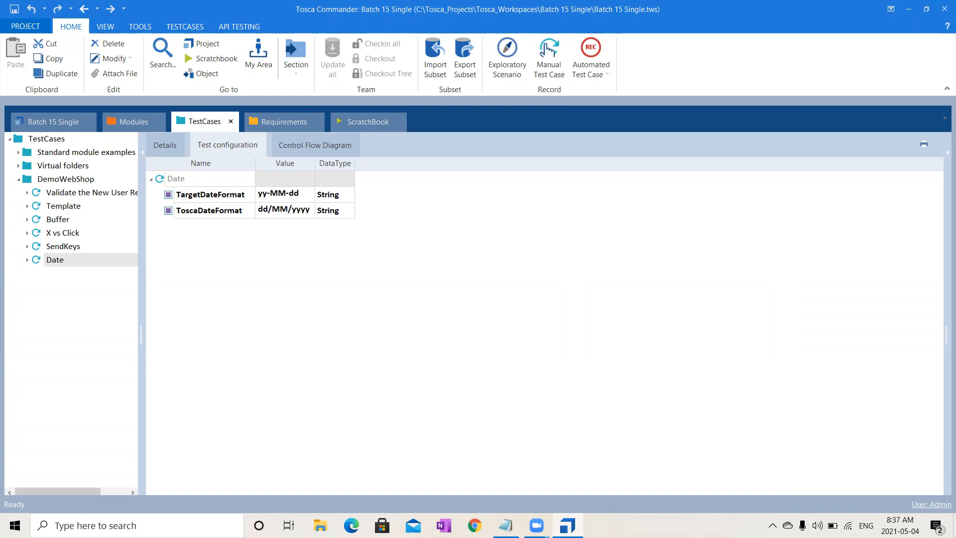
- Switch to Chrome, search Google for date tosca 14, and open the Tricentis page on dynamic date and time expressions
click(474, 525)
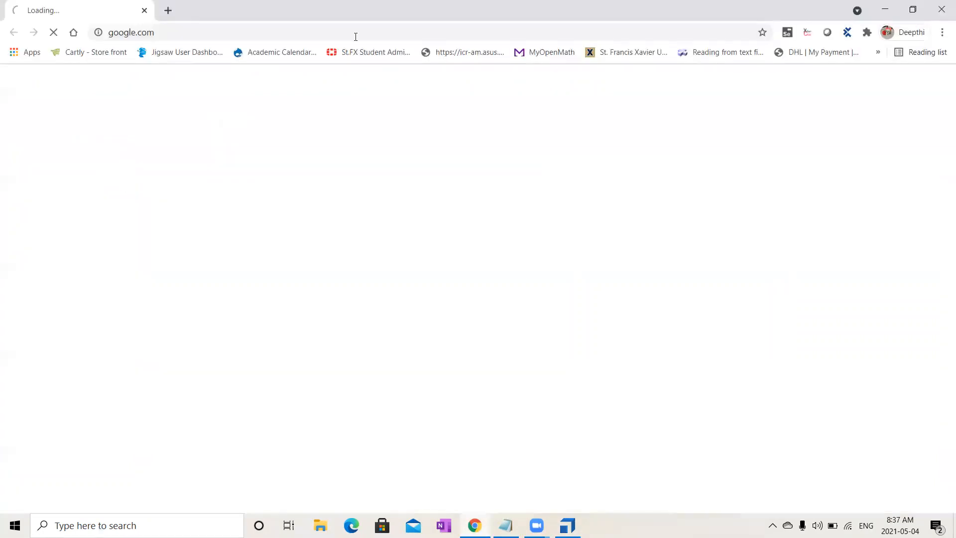
text(d)
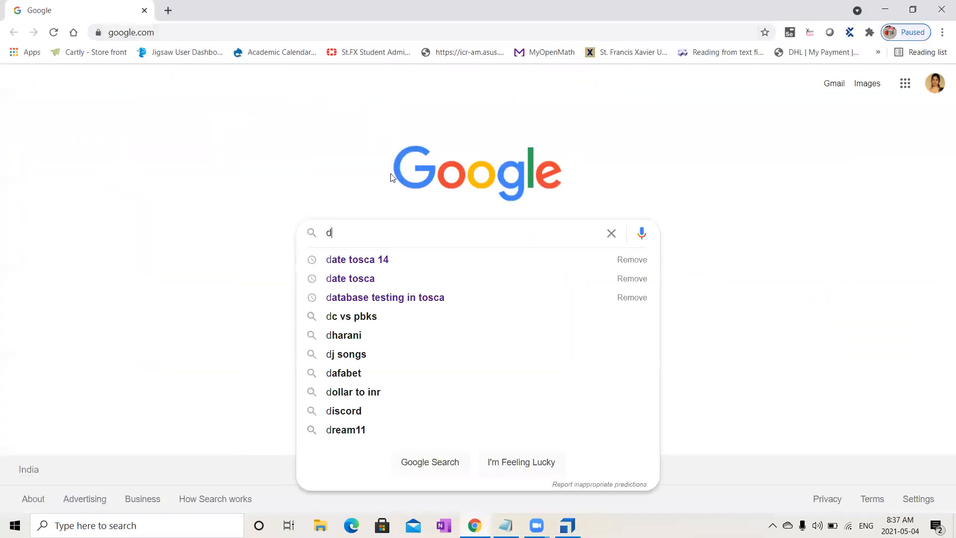
click(399, 261)
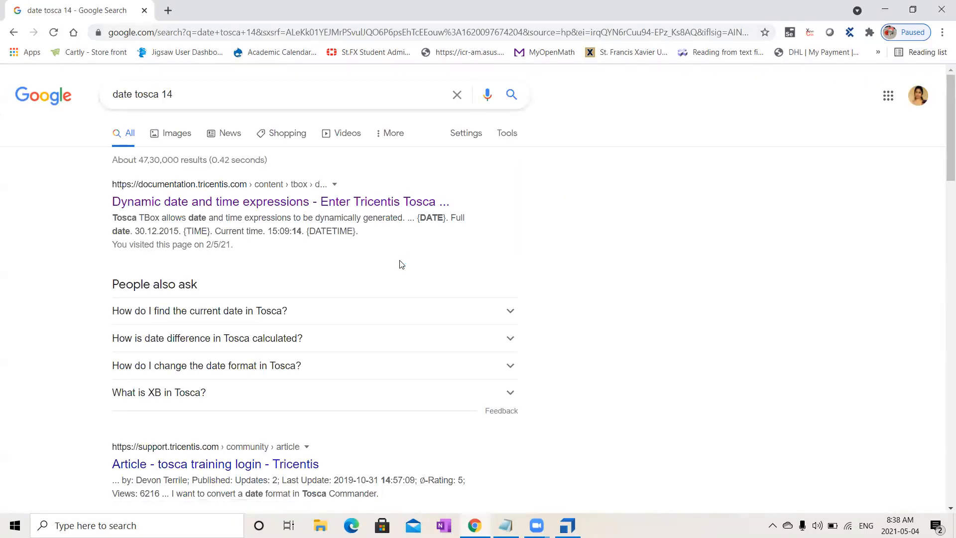
click(303, 198)
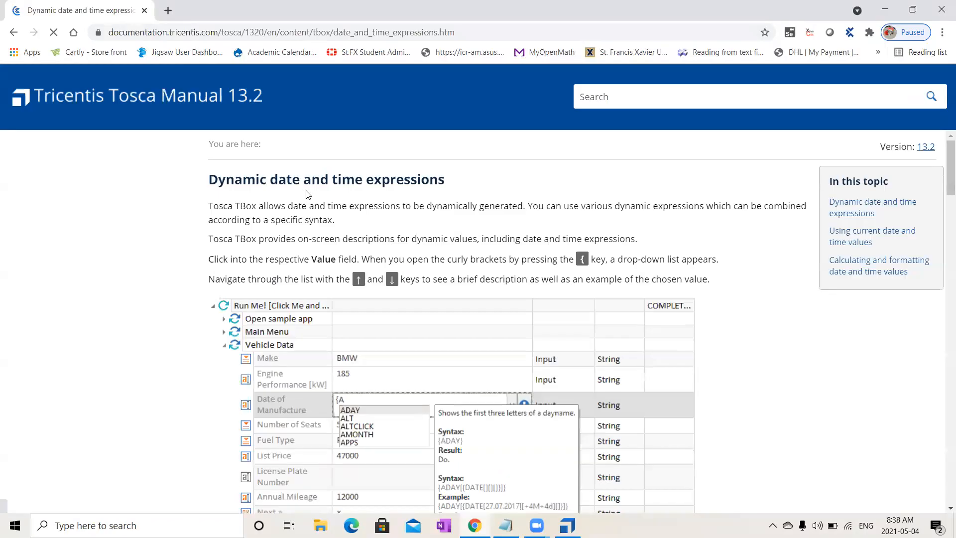
- Examine the date format section and the offset unit table, comparing the descriptions of h and H
drag(942, 174, 942, 472)
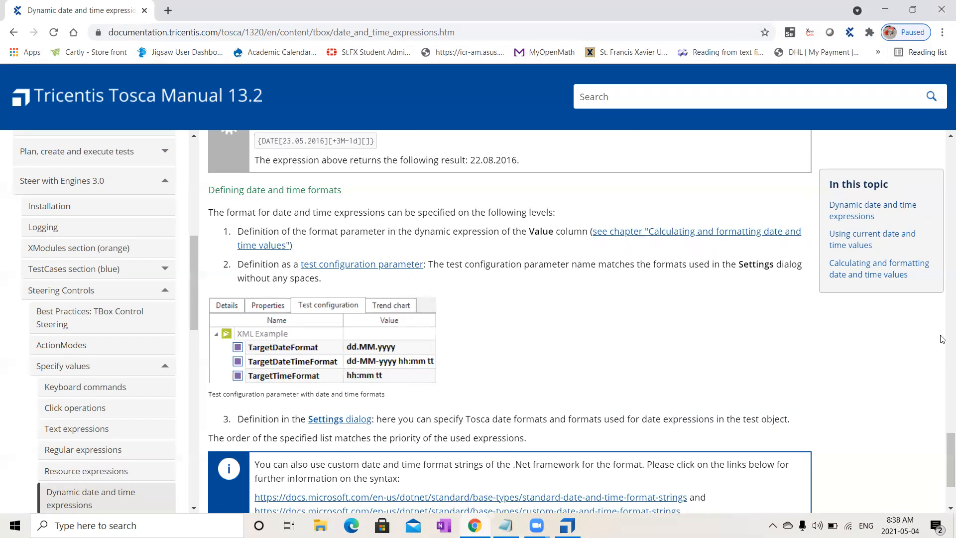
drag(942, 447, 942, 406)
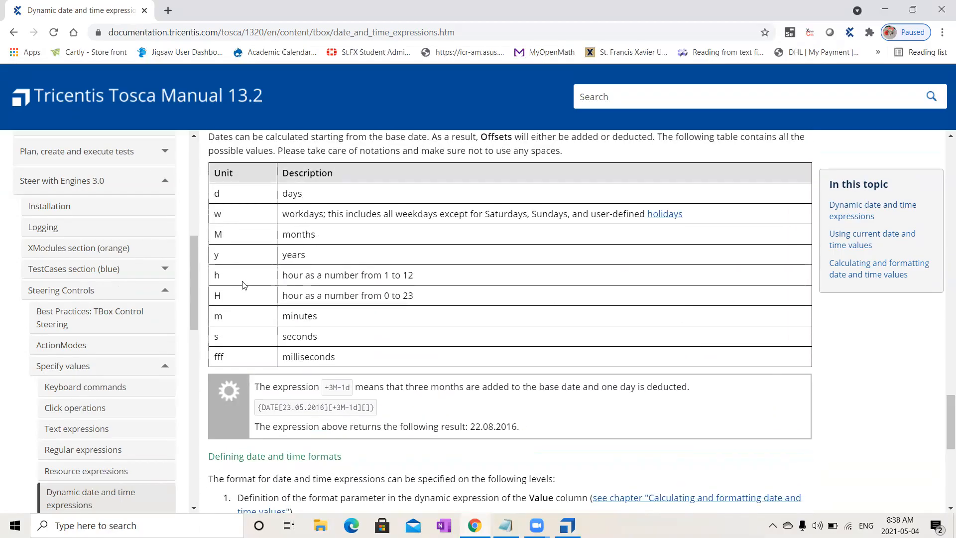
drag(225, 276, 213, 278)
drag(369, 276, 414, 276)
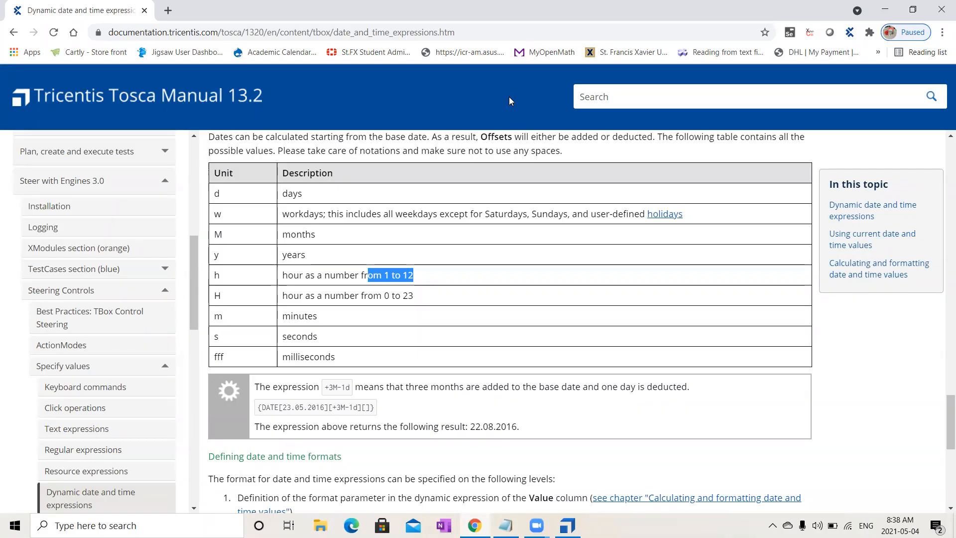
drag(422, 297, 374, 296)
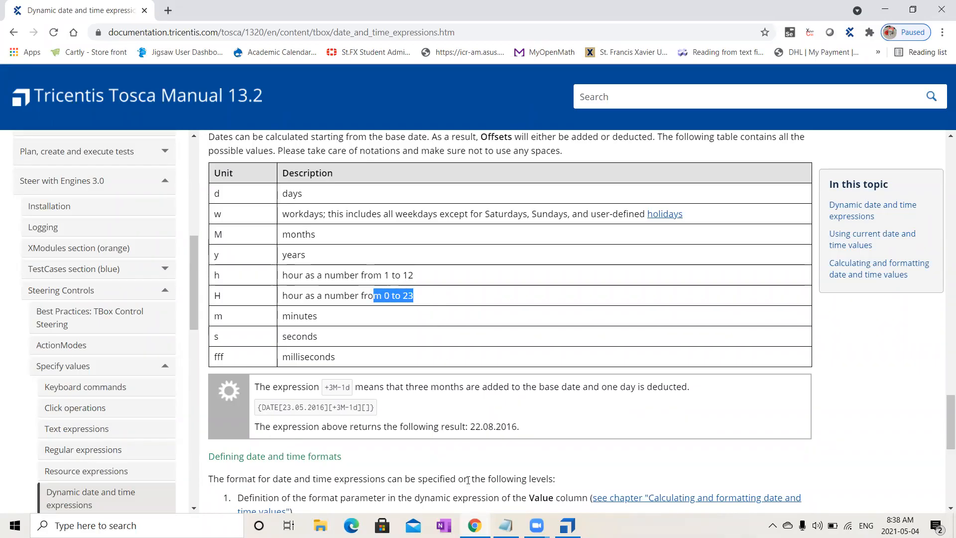
- Return to Tosca Commander, view the test configuration of the DemoWebShop folder, and check the system calendar
click(567, 525)
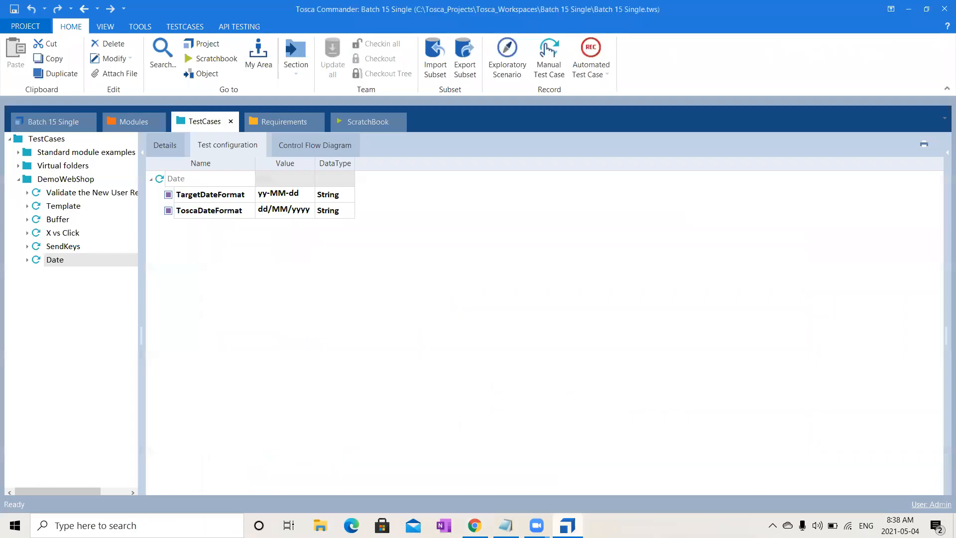
right_click(204, 185)
click(171, 286)
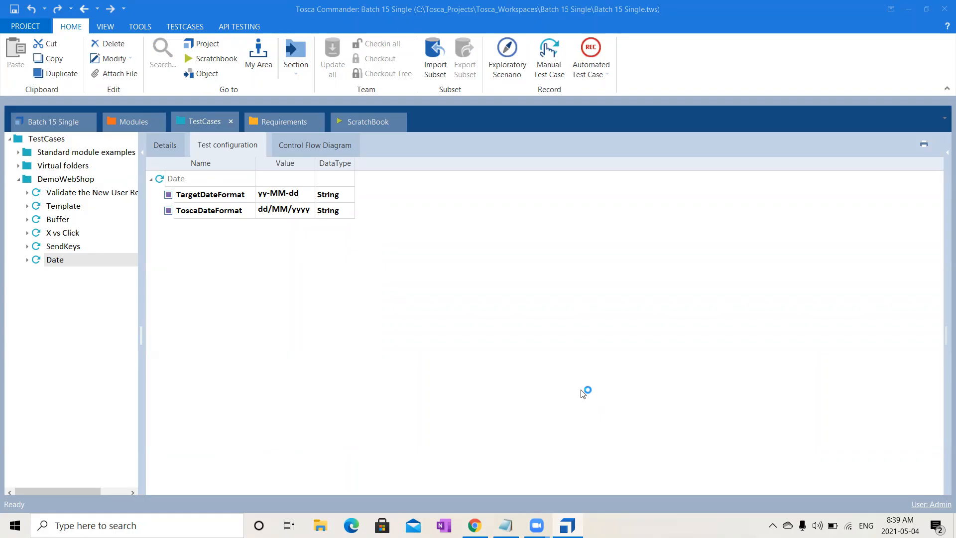
click(83, 191)
click(82, 179)
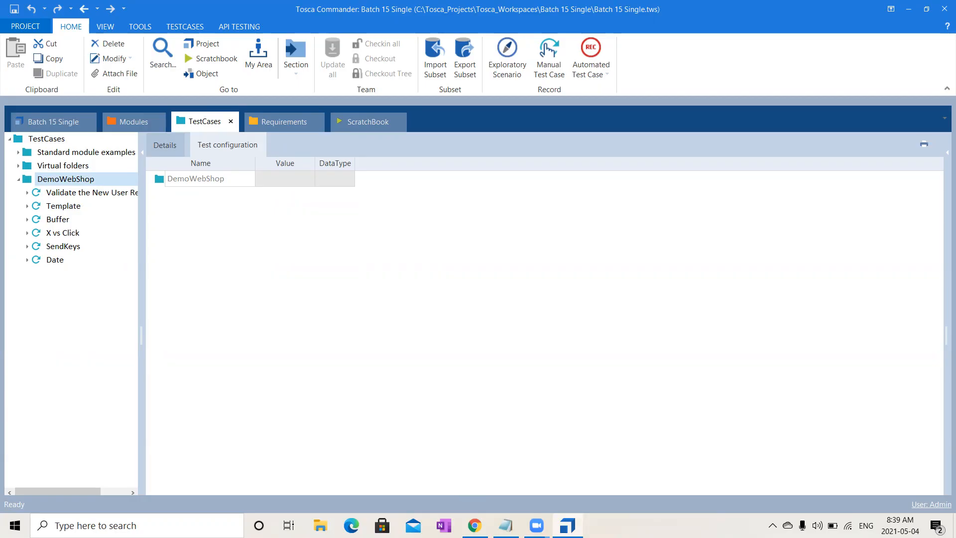
click(900, 525)
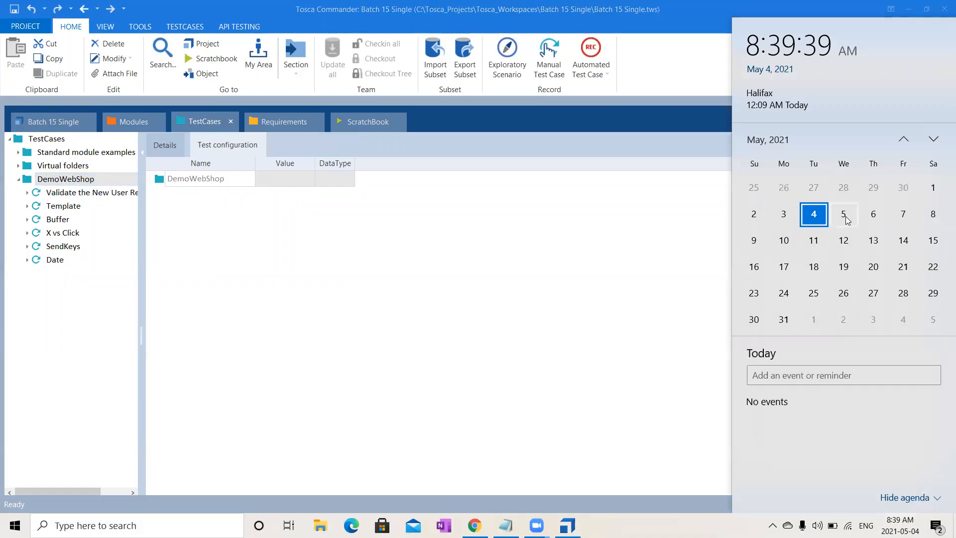
click(521, 89)
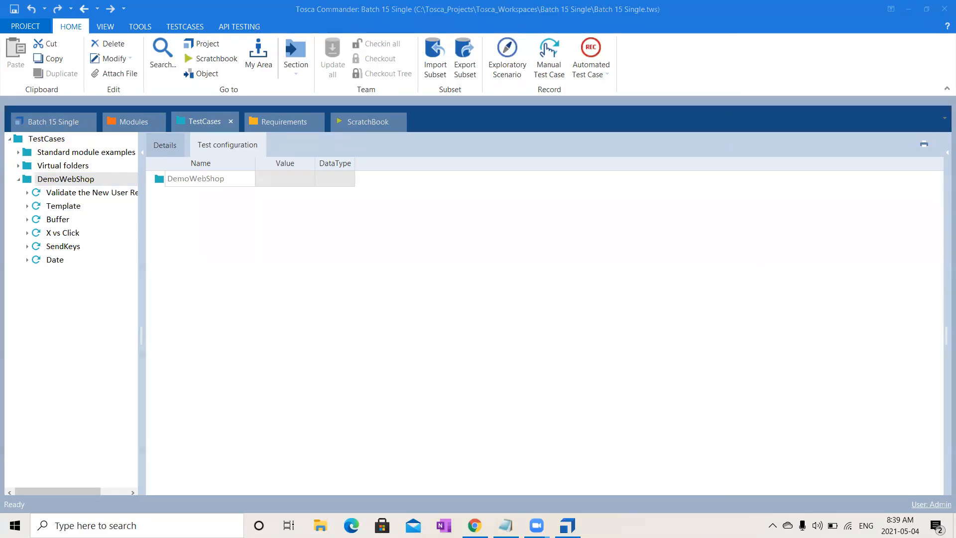
- Open Paint and widen the blank canvas to about 1816 px
click(95, 525)
text(paint)
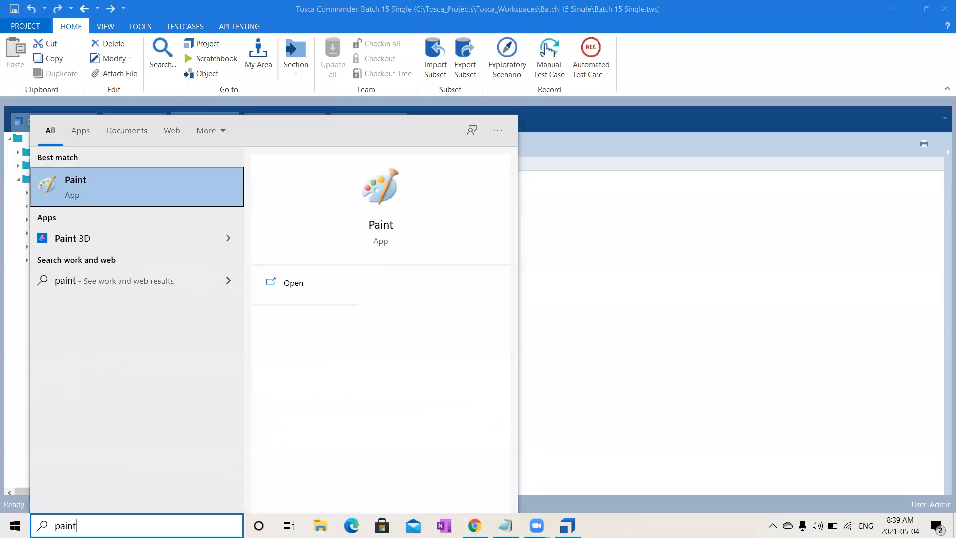
key(Return)
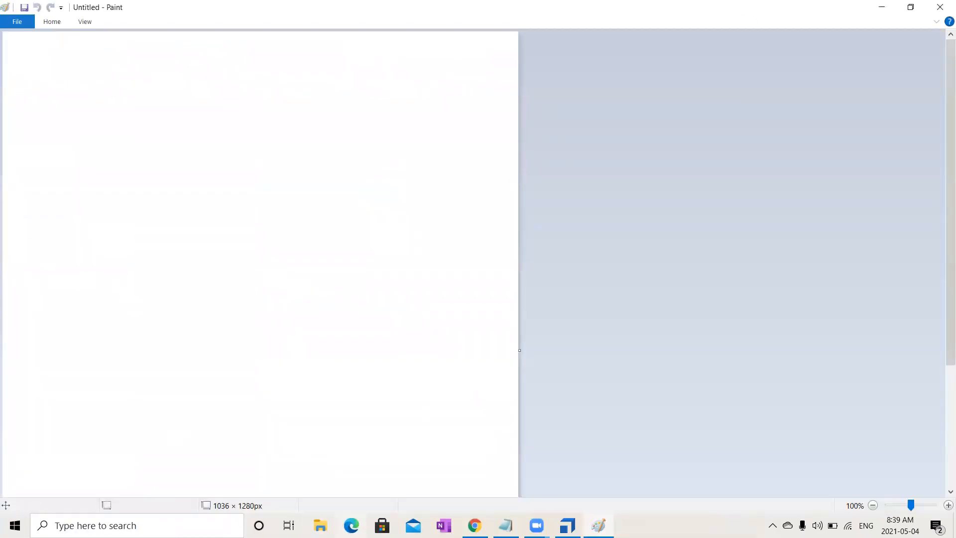
drag(519, 350, 906, 362)
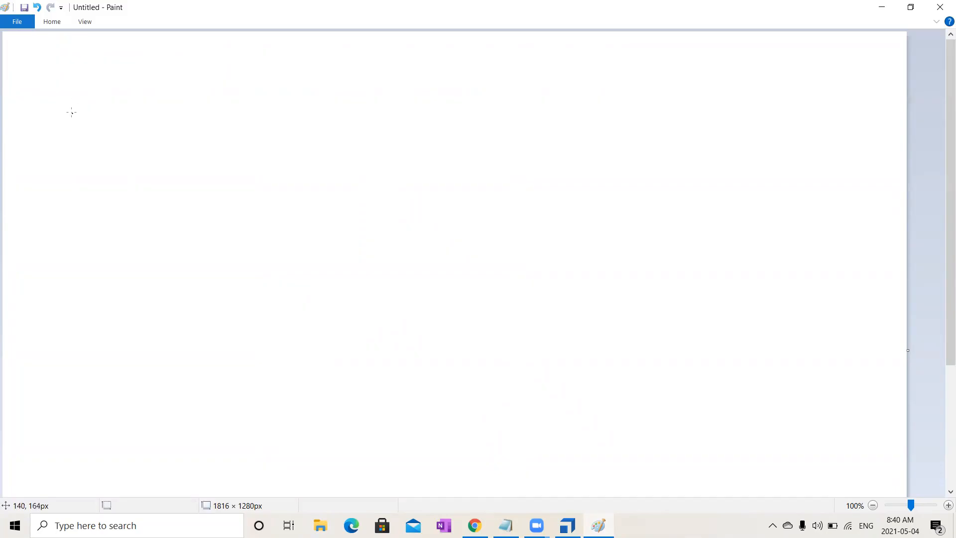
- Handwrite "Reusabil" near the canvas's upper edge and a capital L below it
mouse_move(71, 110)
mouse_down()
mouse_move(60, 93)
mouse_move(94, 111)
mouse_move(112, 95)
mouse_move(127, 114)
mouse_move(179, 86)
mouse_move(165, 110)
mouse_move(181, 132)
mouse_up()
mouse_move(219, 96)
mouse_down()
mouse_move(207, 106)
mouse_move(256, 93)
mouse_move(241, 112)
mouse_move(272, 105)
mouse_move(296, 65)
mouse_move(301, 107)
mouse_up()
click(231, 67)
click(273, 73)
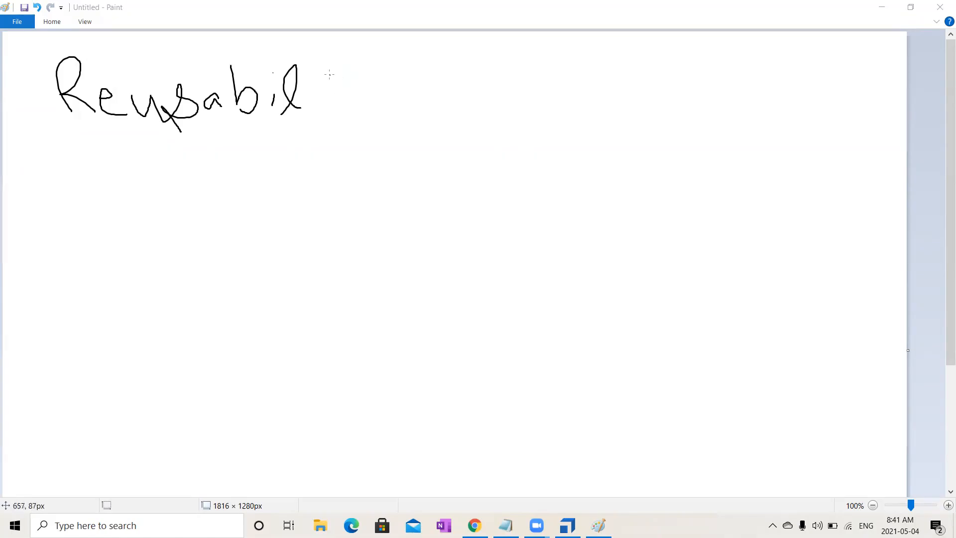
mouse_move(202, 214)
mouse_down()
mouse_move(202, 240)
mouse_move(224, 241)
mouse_up()
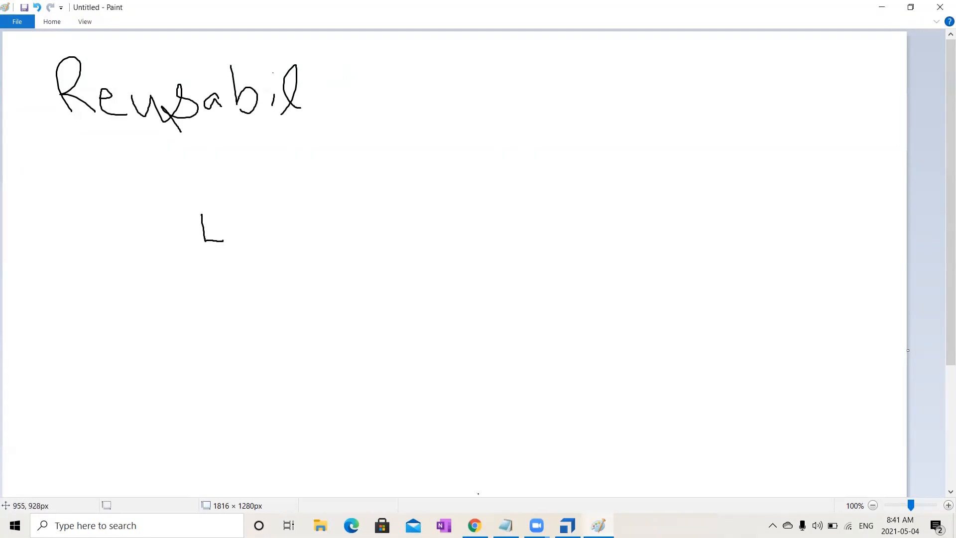
- Switch to Notepad and replace the note's content with Library, followed by a blank line
click(505, 525)
key(BackSpace)
text(Librar)
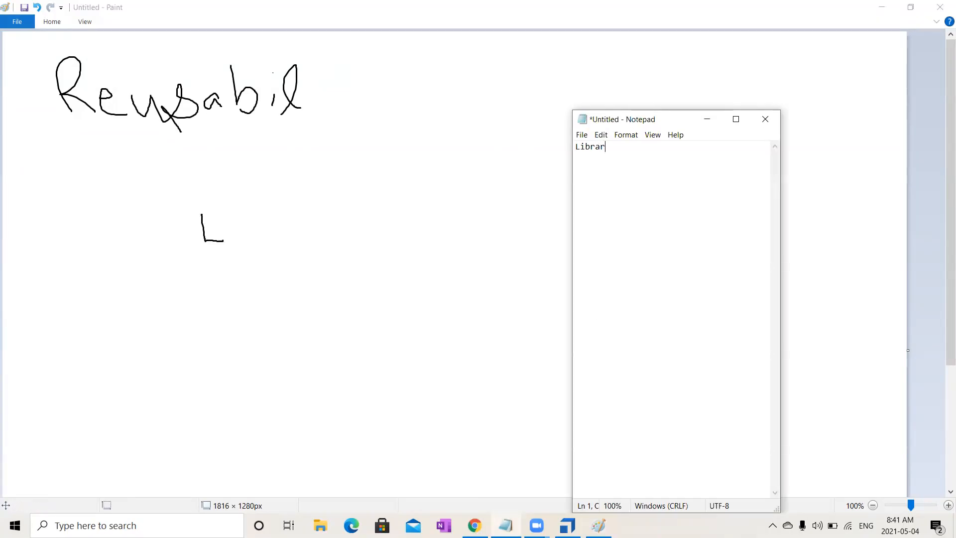
text(y)
key(Return)
key(Return)
- Add the line "Reusable Test Step Block" below Library, correcting the spelling of its first word
text(Reusabke Test Step B)
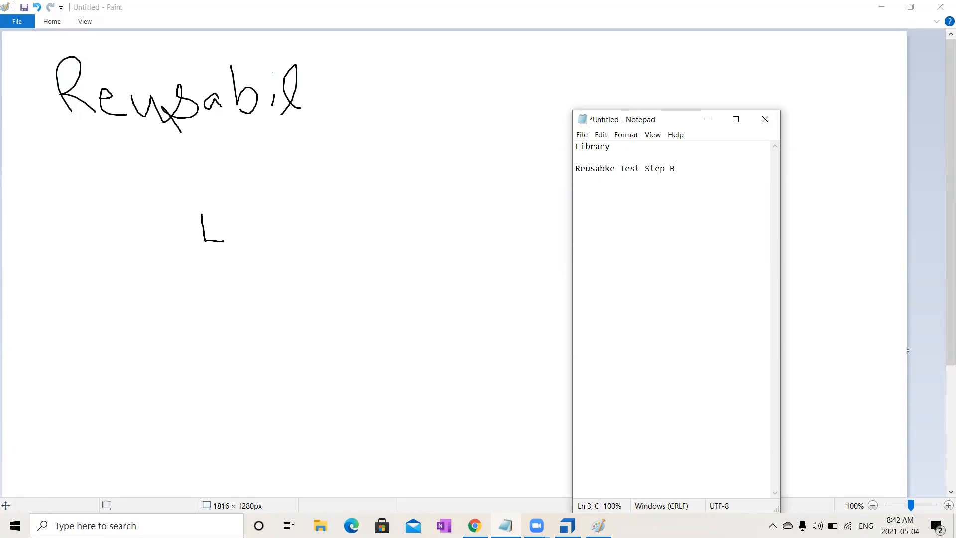
text(lock)
click(605, 169)
key(BackSpace)
key(Delete)
text(bl)
- Return to Tosca Commander and create a Library in the DemoWebShop folder, keeping its default name
key(alt+Tab)
click(77, 180)
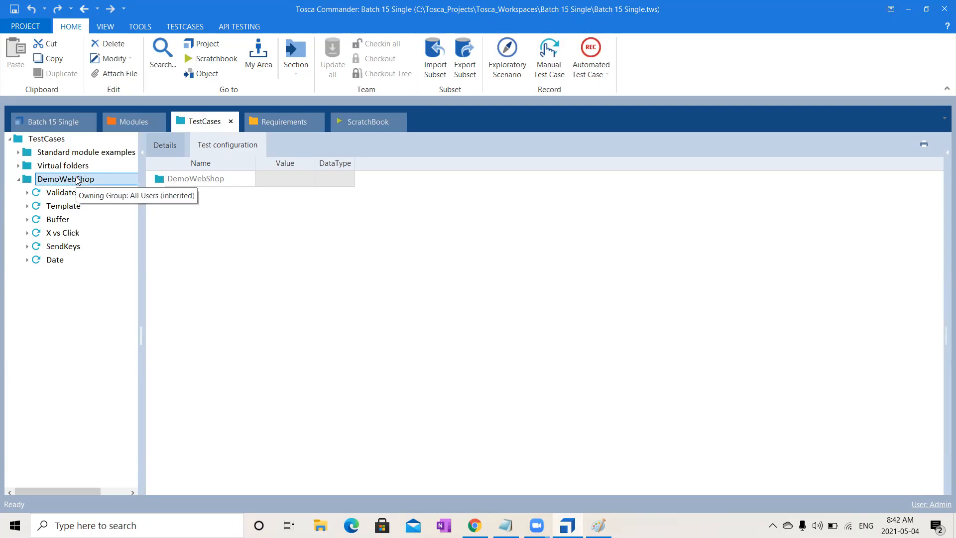
right_click(77, 180)
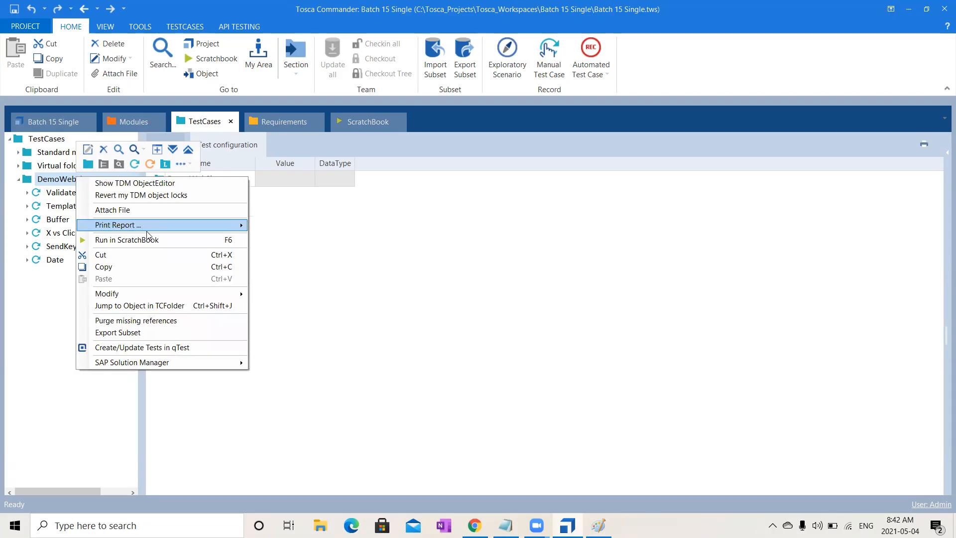
click(165, 164)
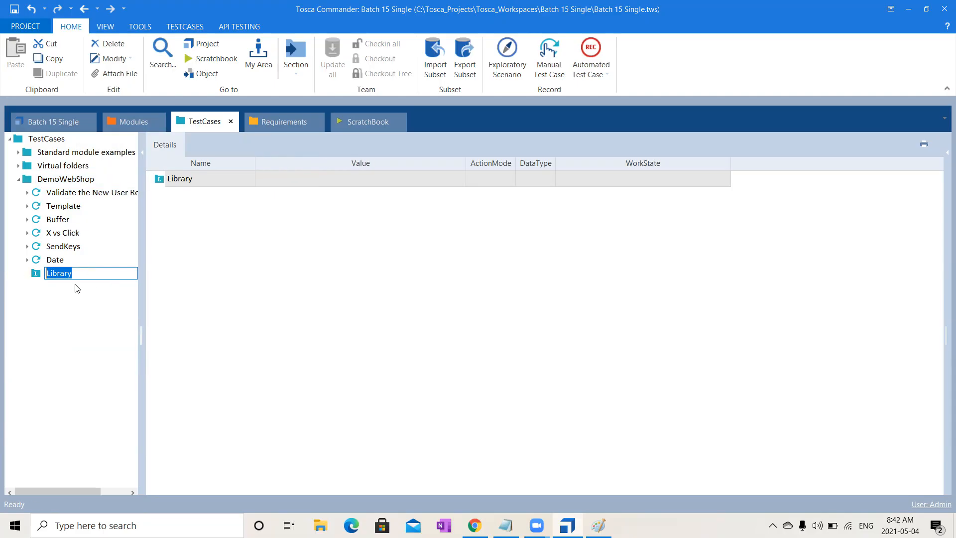
click(89, 305)
click(64, 275)
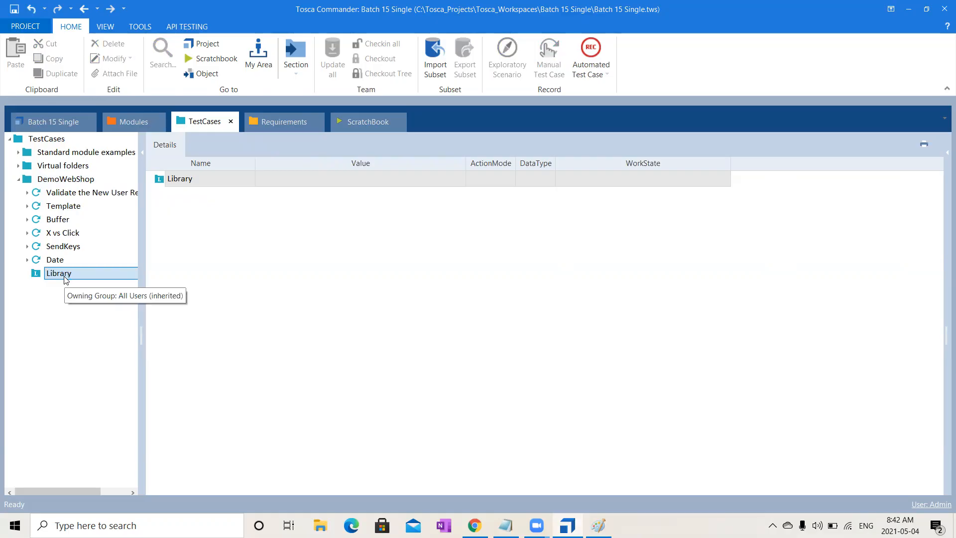
- Create a new folder named 2 inside the DemoWebShop folder
click(74, 178)
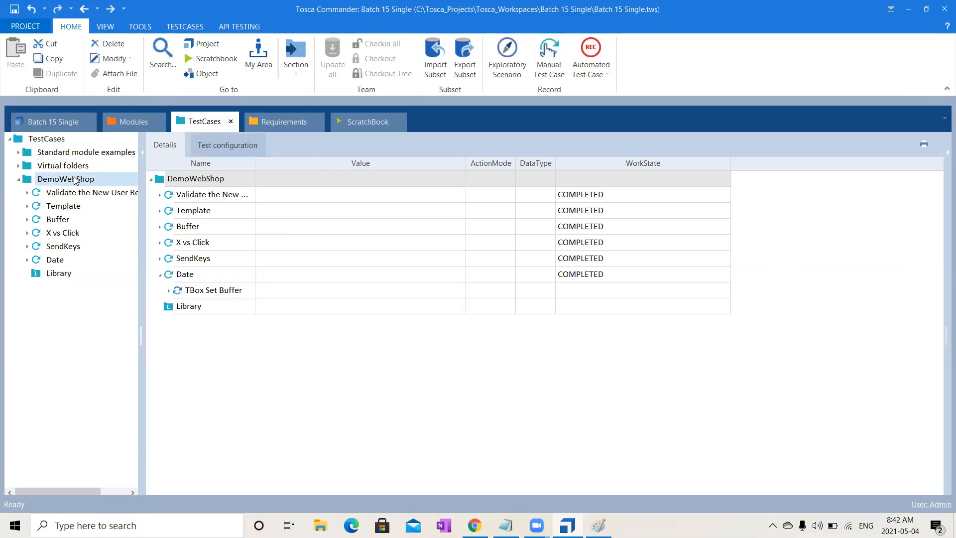
right_click(74, 179)
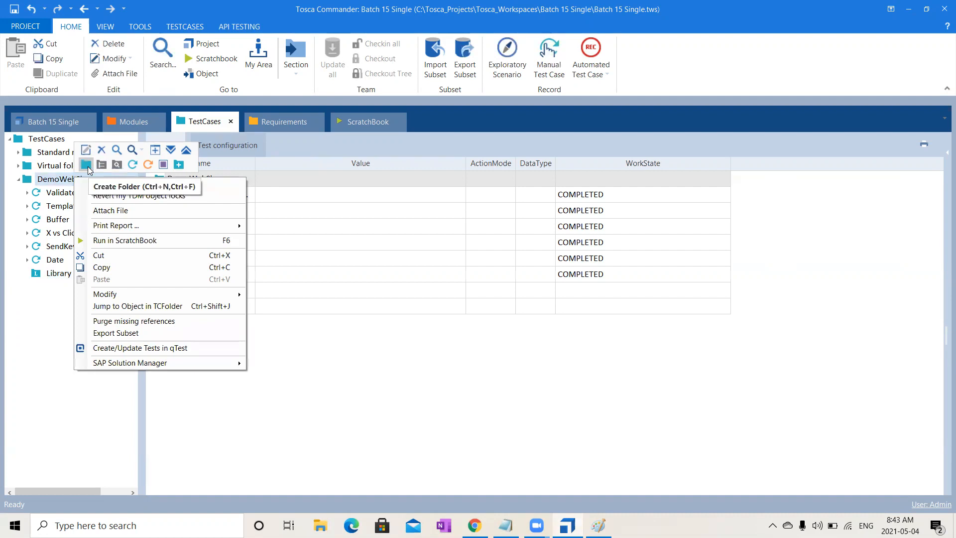
click(88, 169)
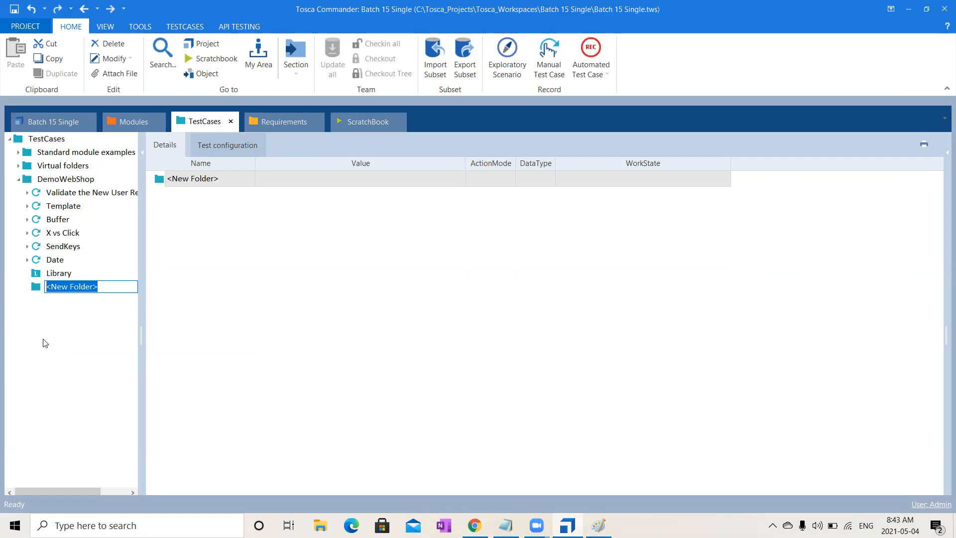
text(2)
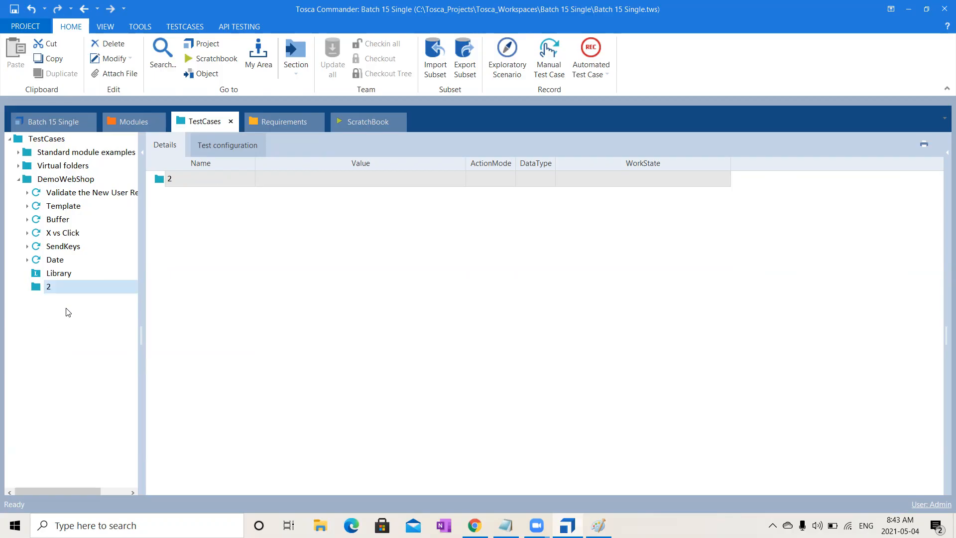
- Create a Library inside folder 2, keeping its default name
right_click(103, 285)
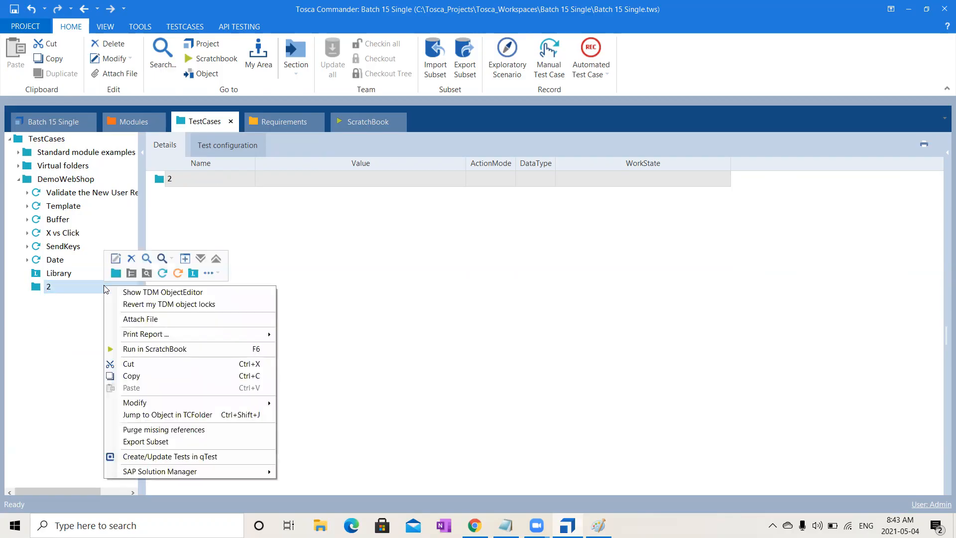
click(197, 274)
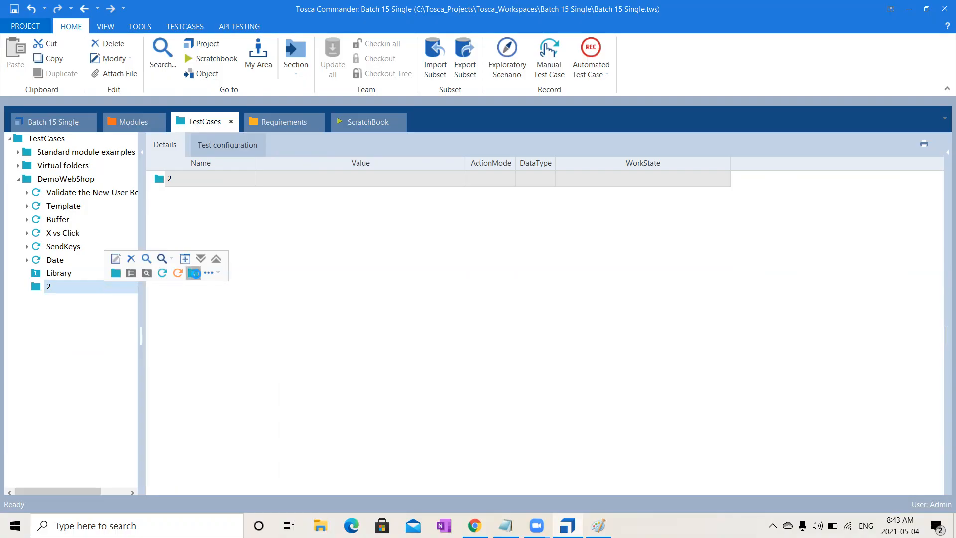
click(74, 287)
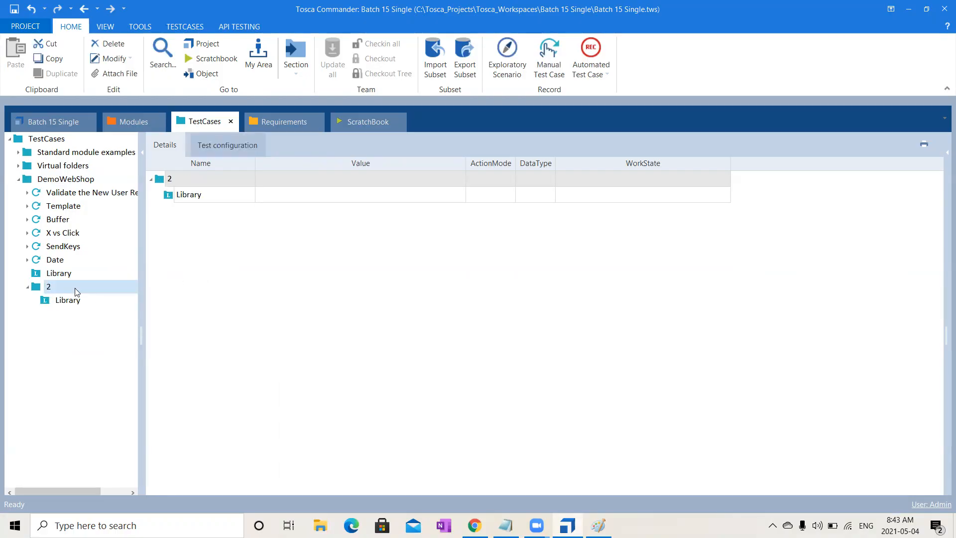
- Create a subfolder named 3 inside folder 2
right_click(75, 288)
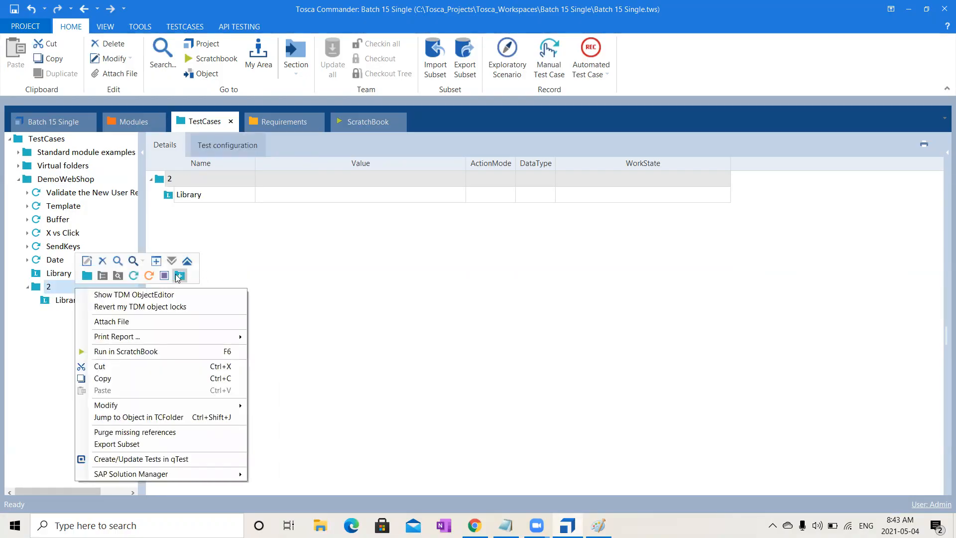
click(87, 275)
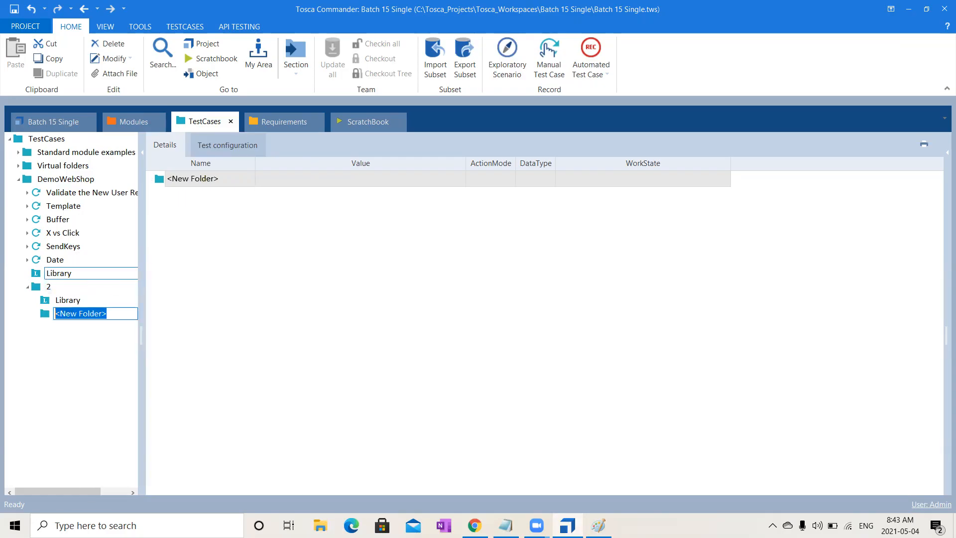
text(3)
key(Return)
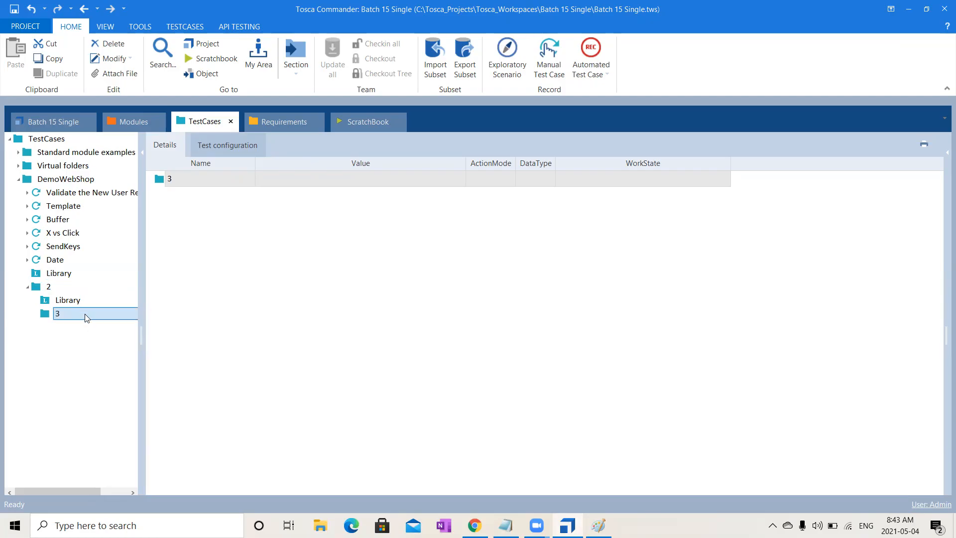
- Create a Library inside folder 3, keeping its default name
right_click(87, 313)
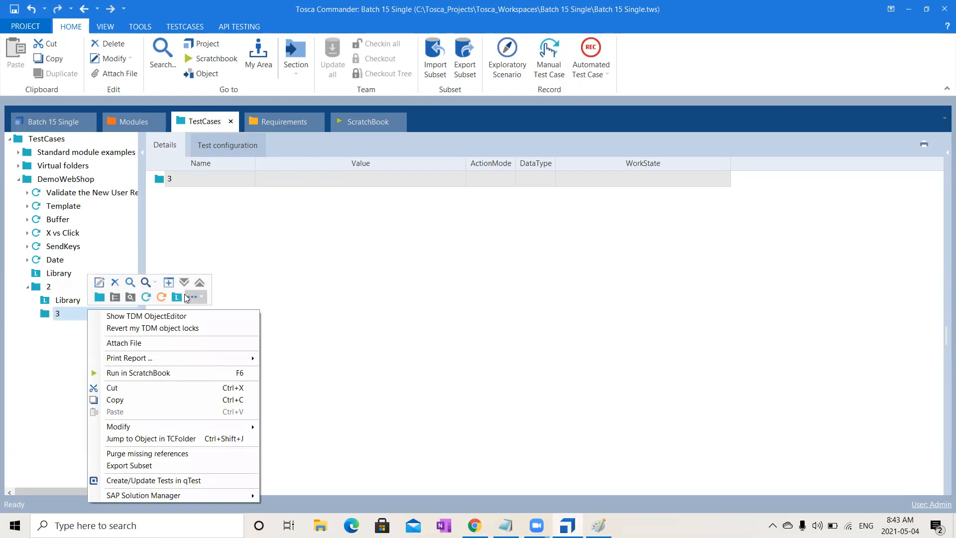
click(180, 296)
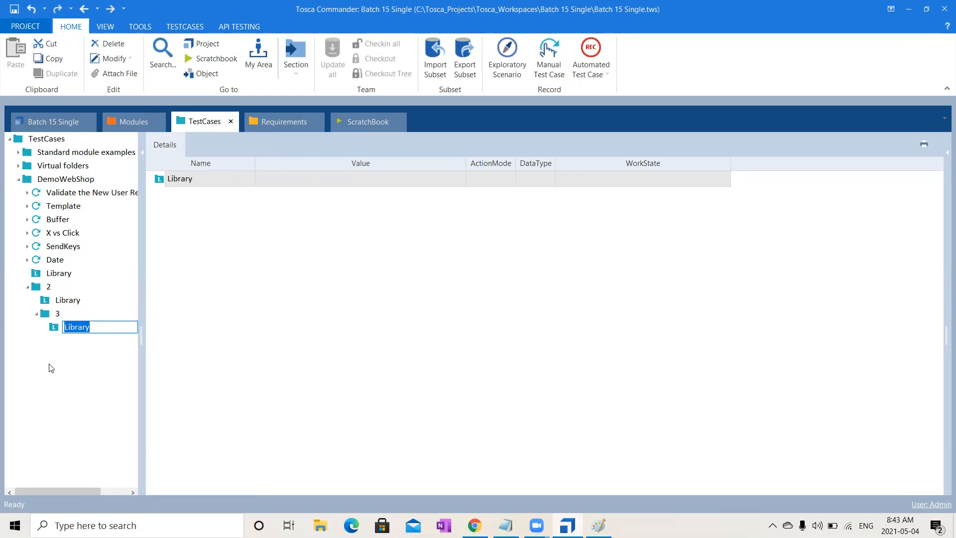
key(Return)
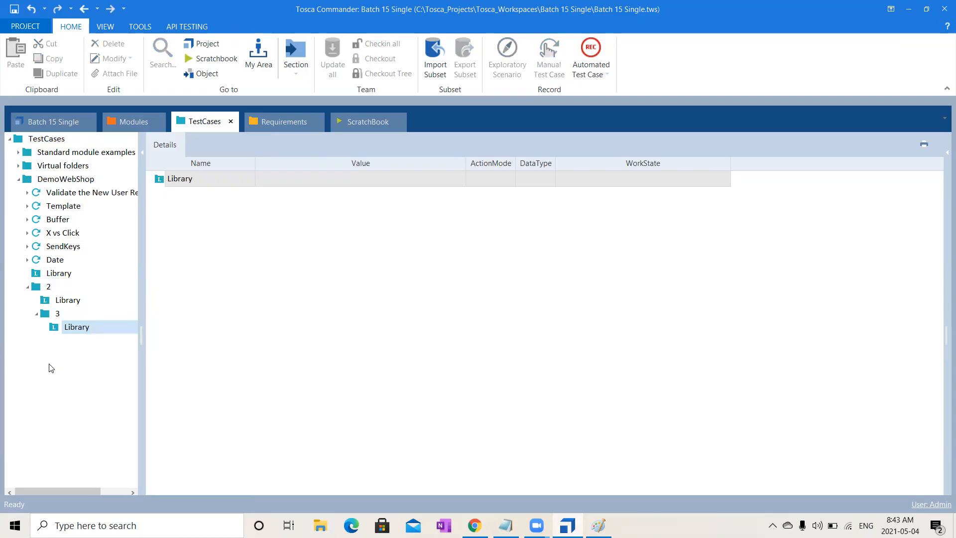
- Delete folder 2 and its contents from the DemoWebShop folder
click(79, 287)
key(Delete)
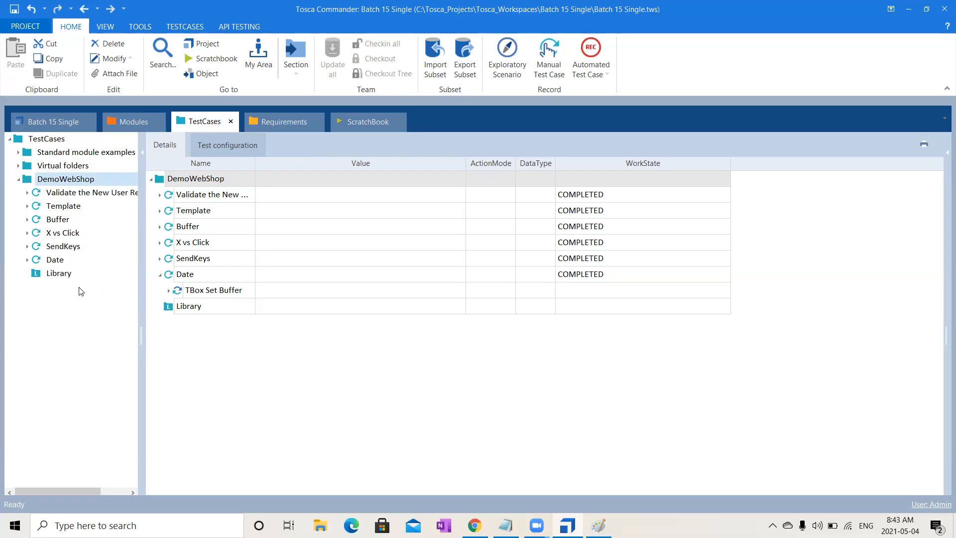
- Create a reusable test step block in the DemoWebShop Library and name it Open Url
click(56, 277)
right_click(56, 277)
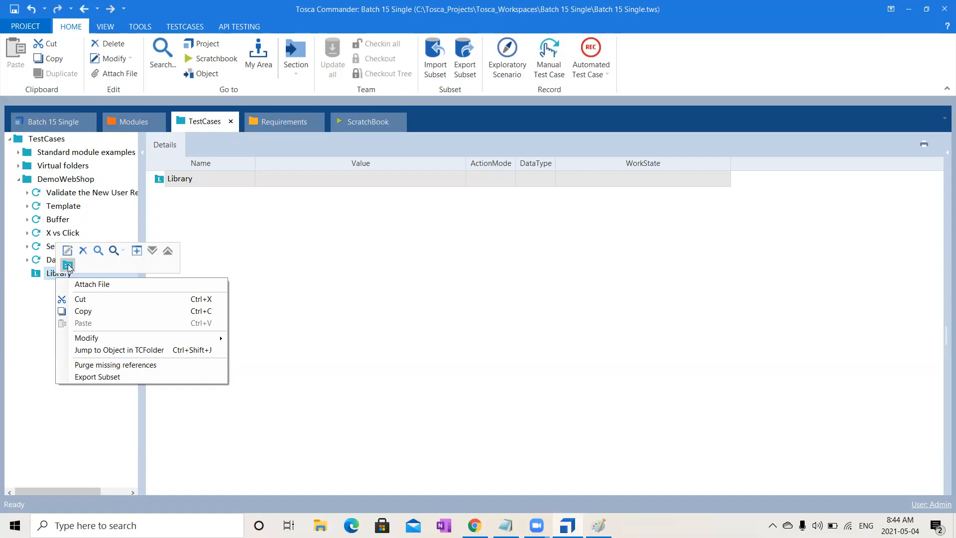
click(68, 266)
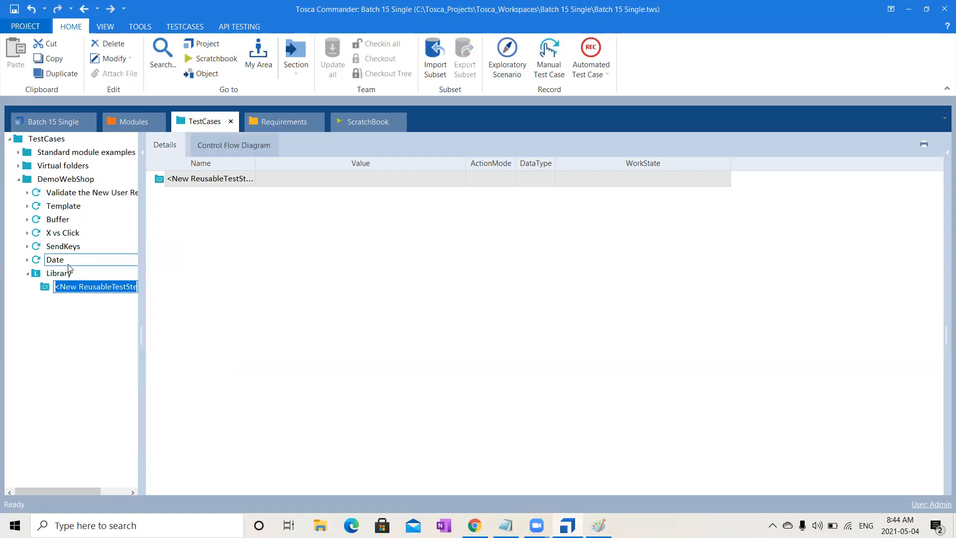
drag(143, 329, 319, 326)
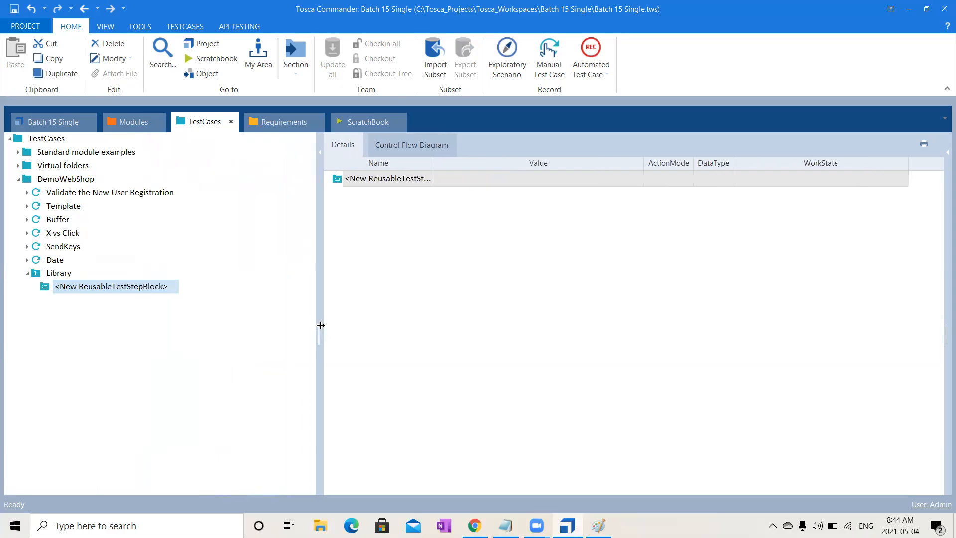
click(155, 290)
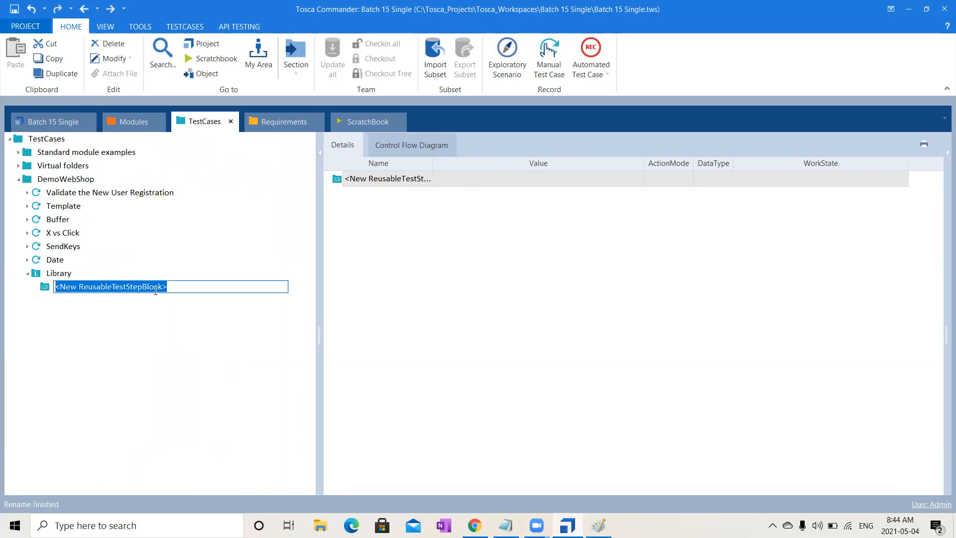
text(Op)
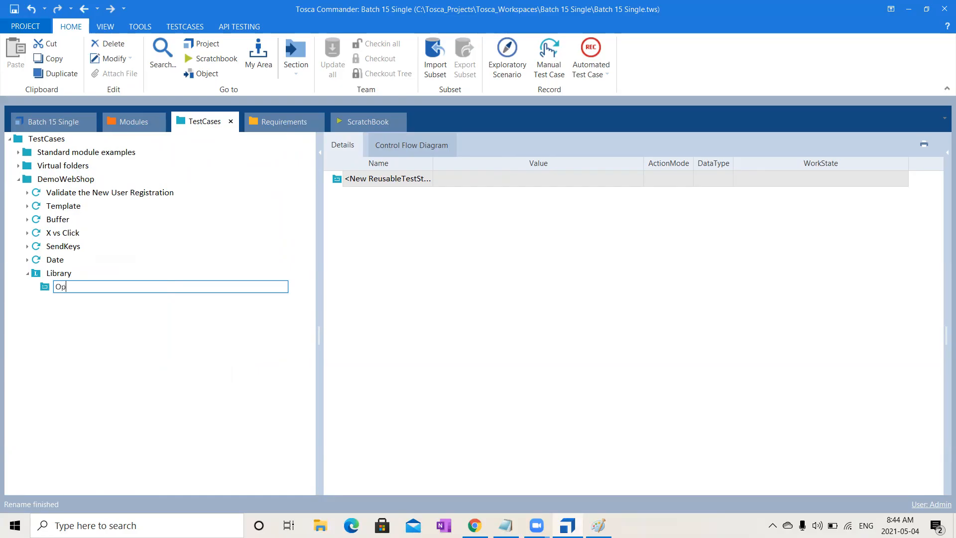
text(en Url)
key(Return)
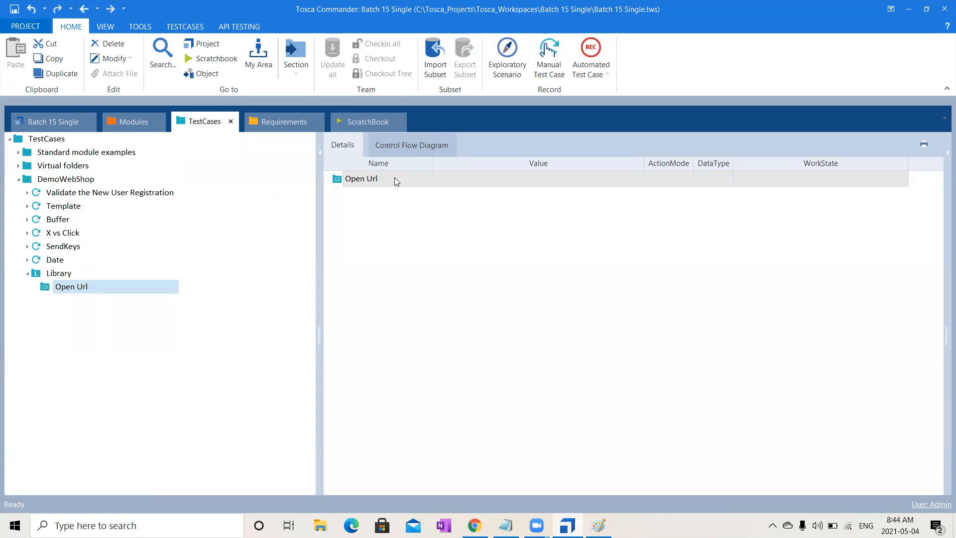
- Add the Top Menu module from the DemoWebShop modules to the Open Url block as a test step
click(143, 125)
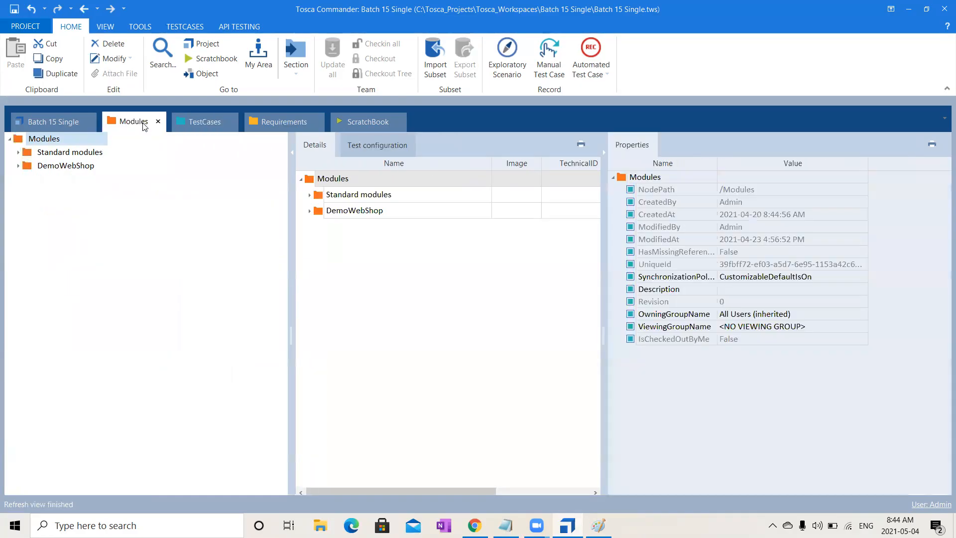
click(19, 165)
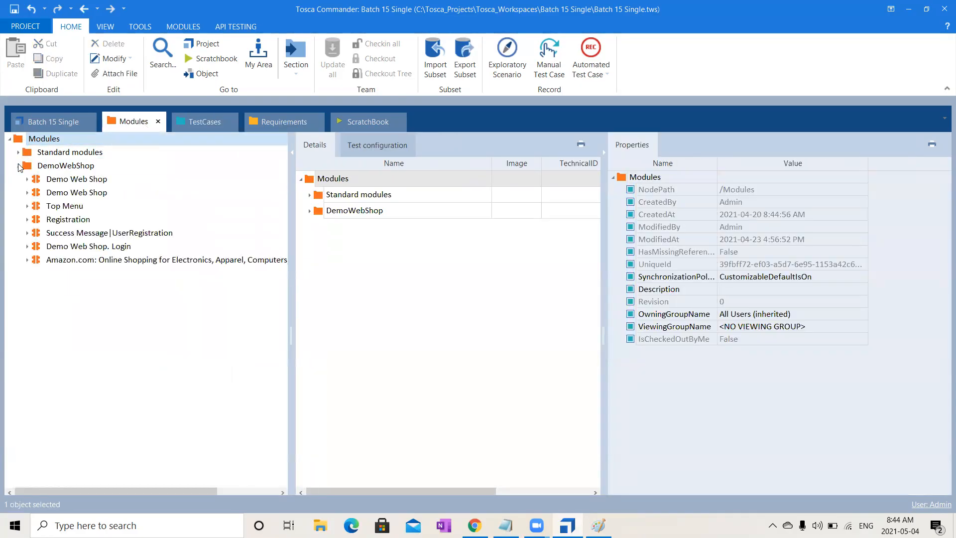
drag(56, 206, 71, 284)
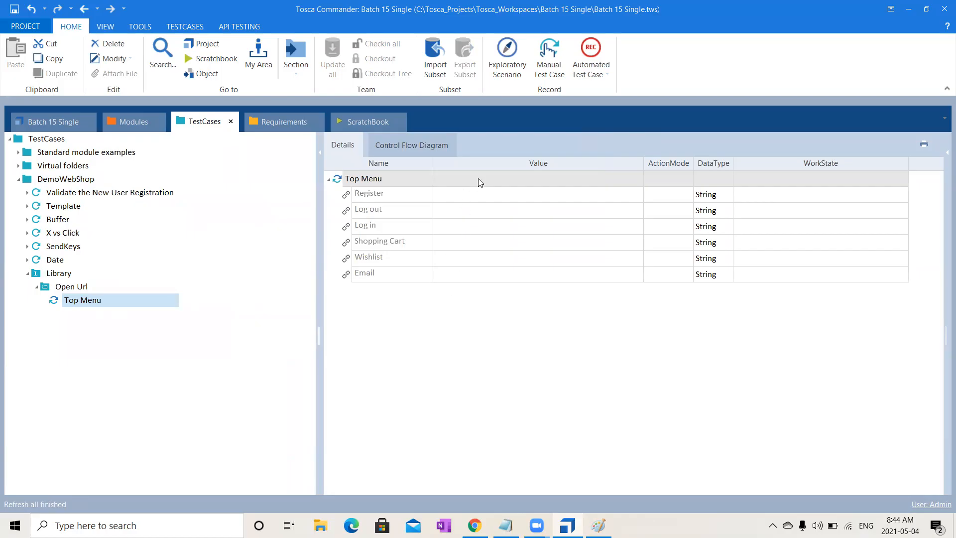
click(102, 301)
- Search for the standard OpenUrl module and add it as a test step to the Open Url block
click(74, 287)
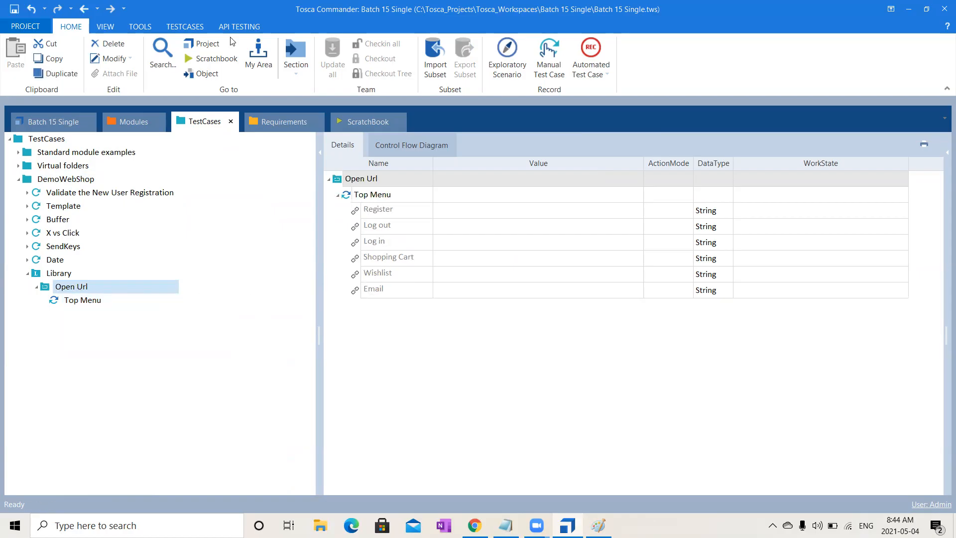
click(176, 28)
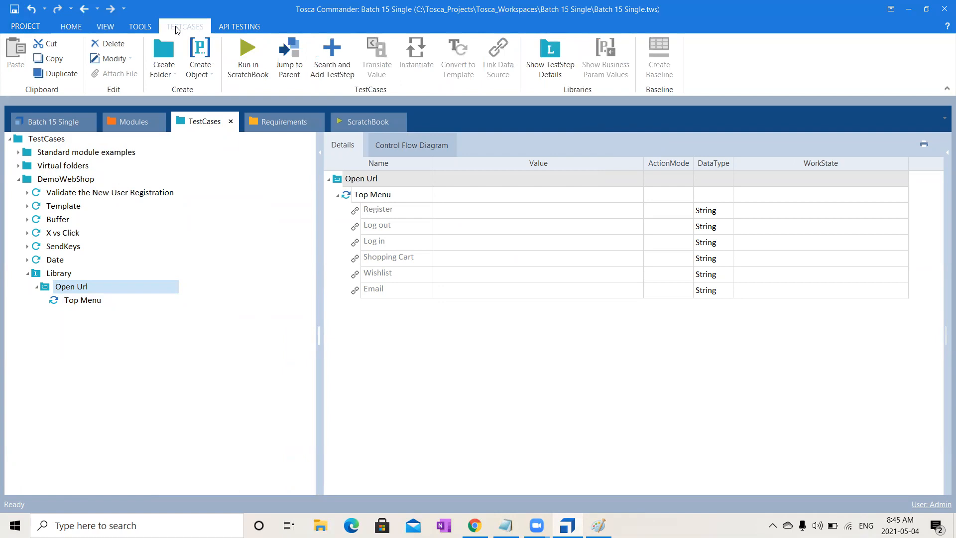
click(342, 67)
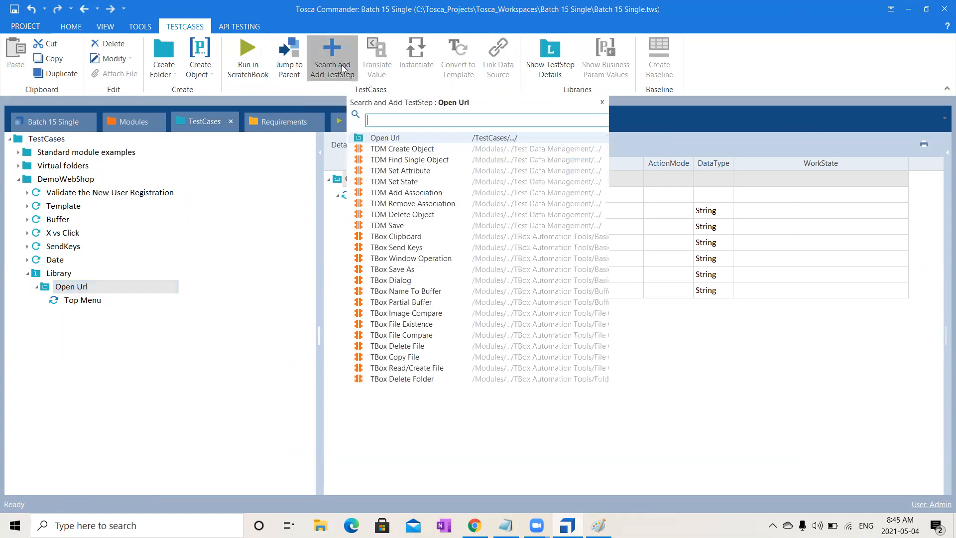
text(Op)
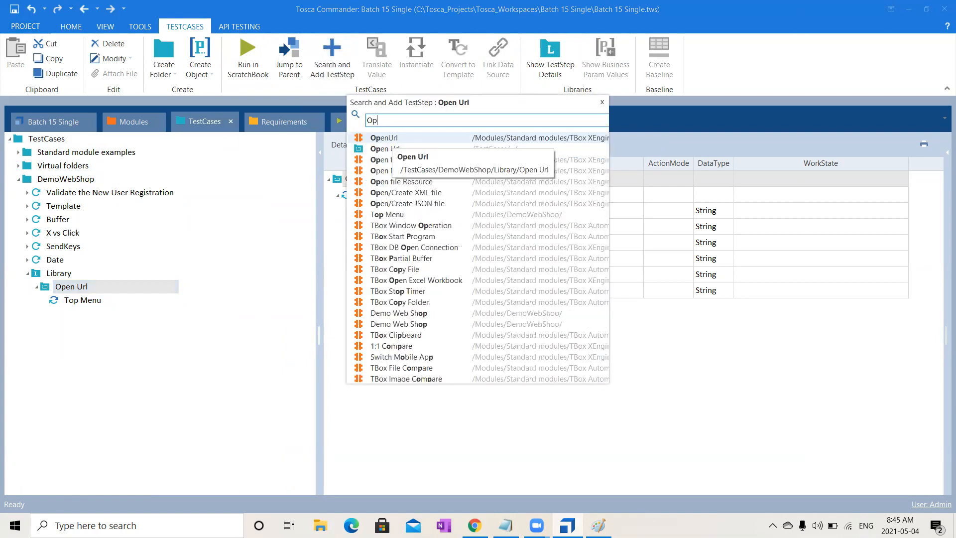
text(en)
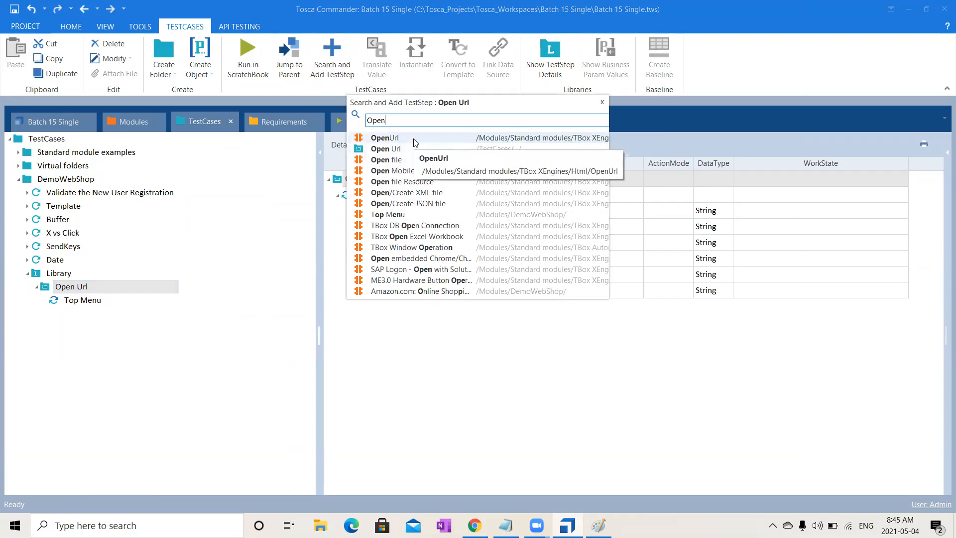
click(413, 139)
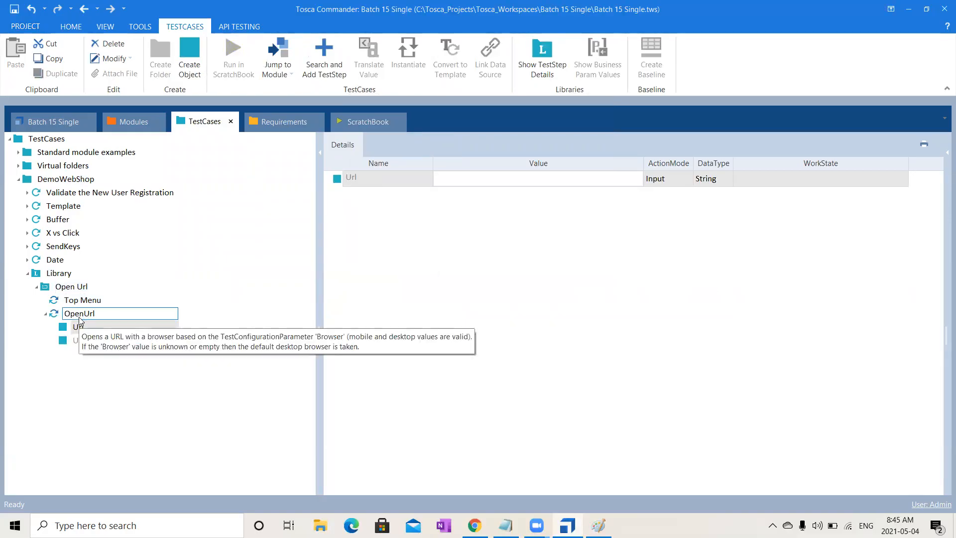
key(Return)
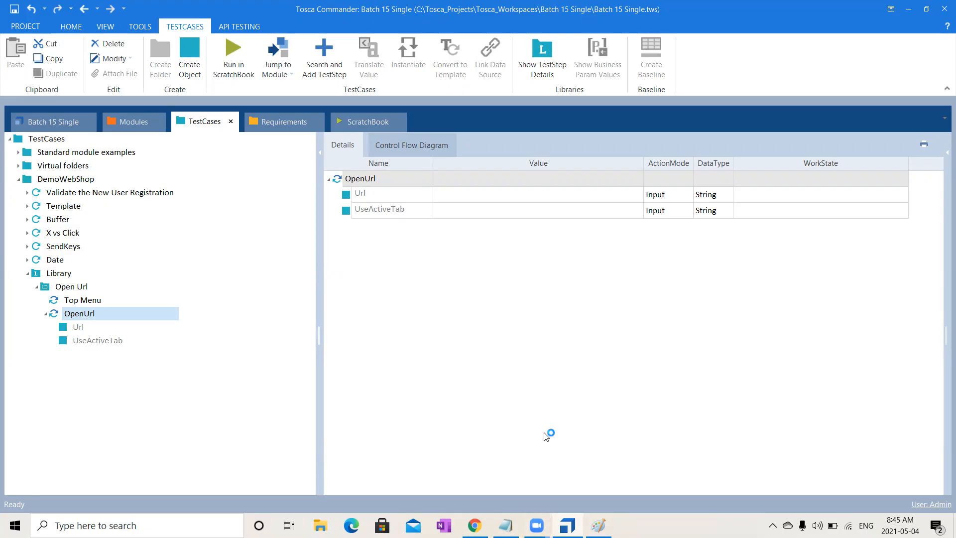
- Delete the Top Menu test step from the Open Url block
click(542, 338)
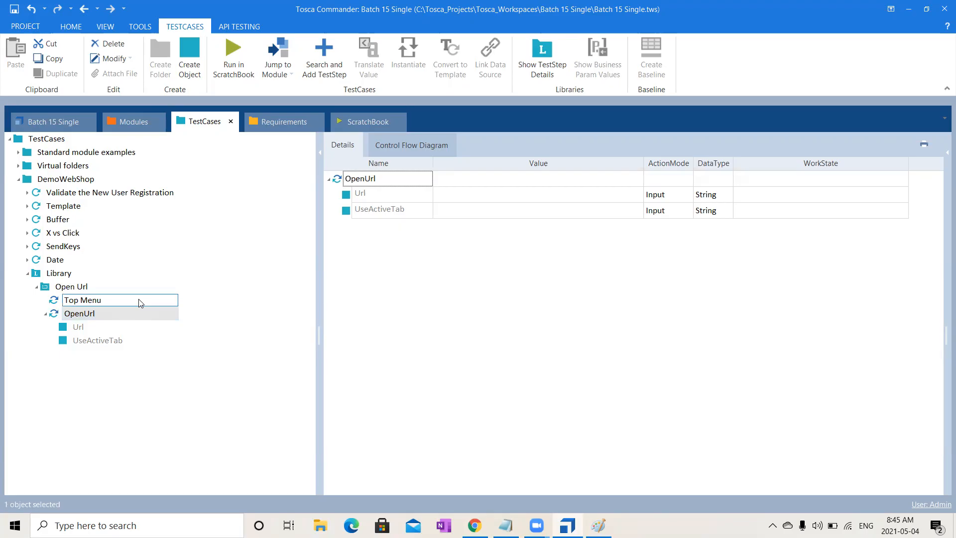
click(90, 303)
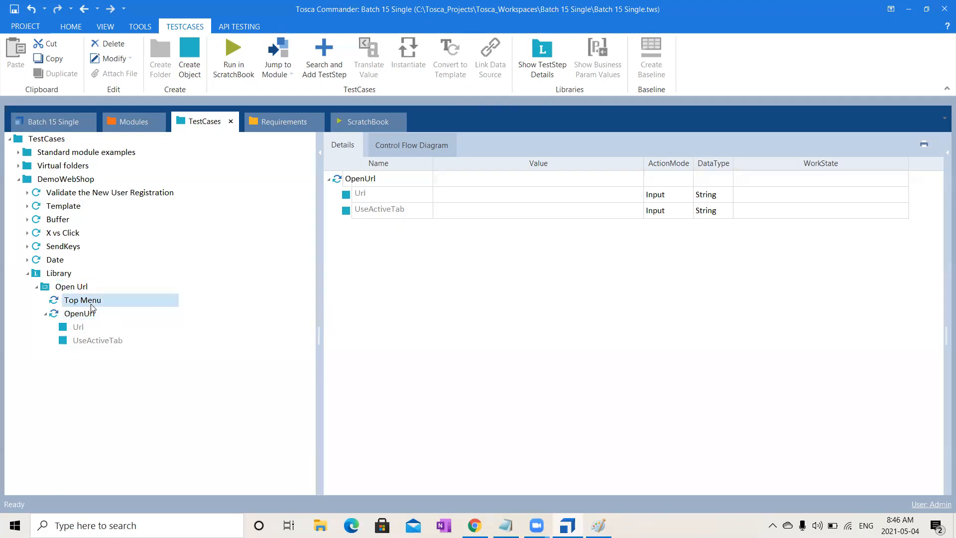
key(Delete)
- Set the Url value of the OpenUrl test step to dev.com
click(91, 303)
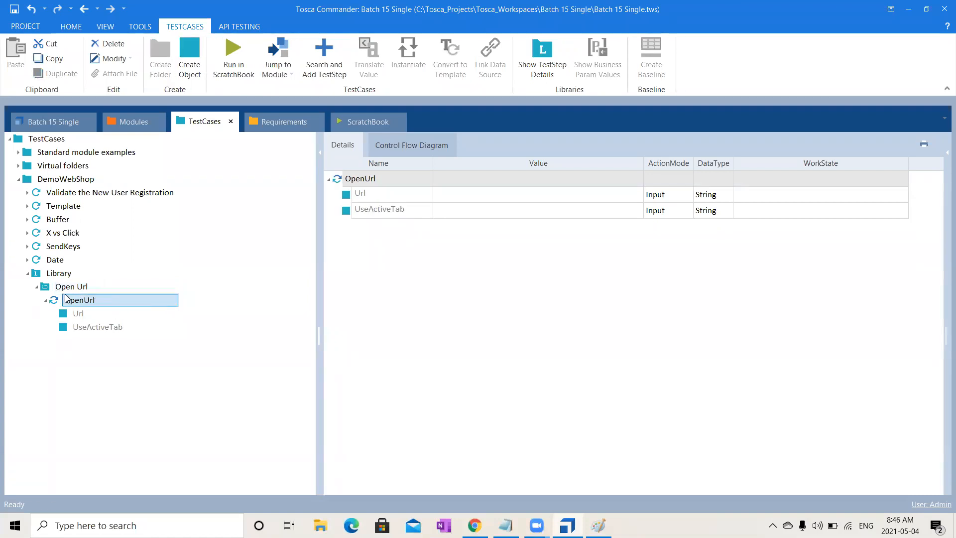
click(456, 180)
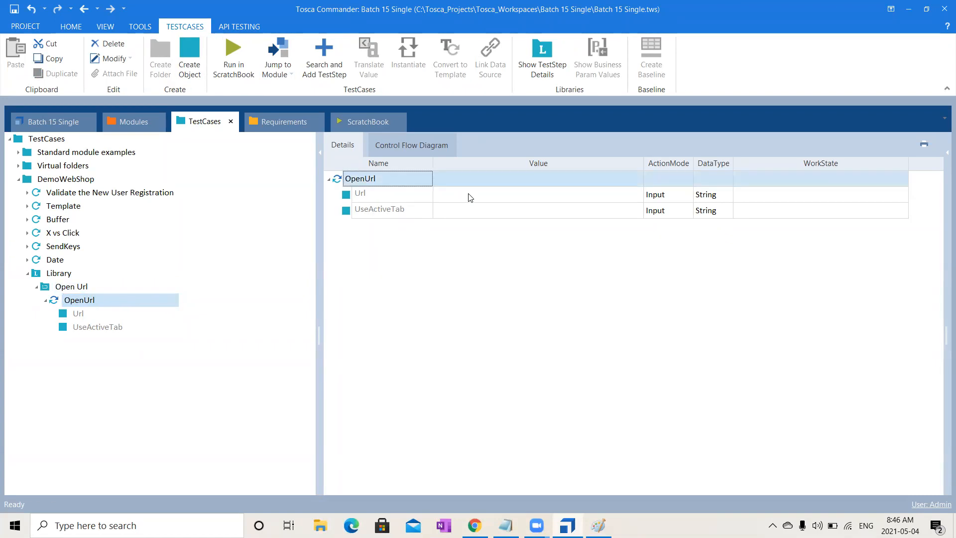
click(469, 194)
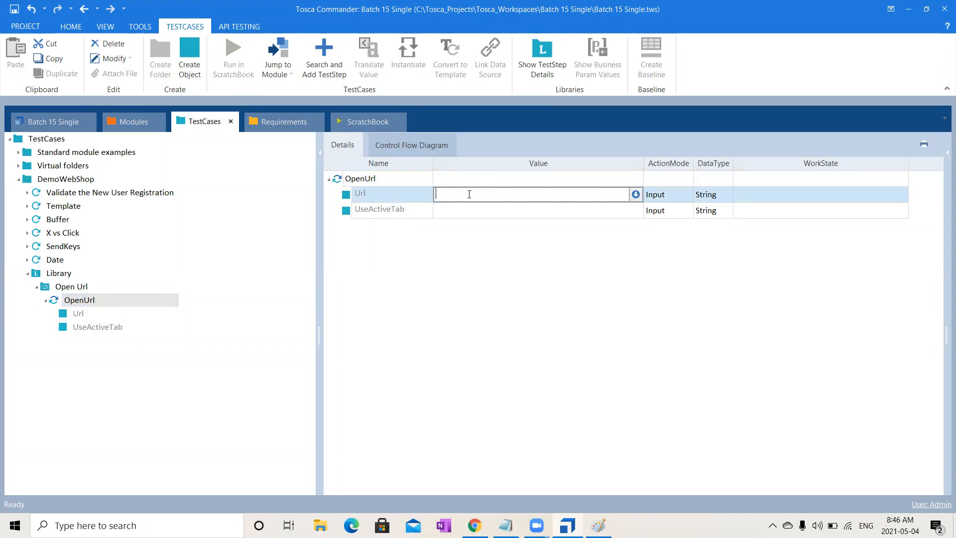
text(d)
key(BackSpace)
text(dev.com)
click(506, 377)
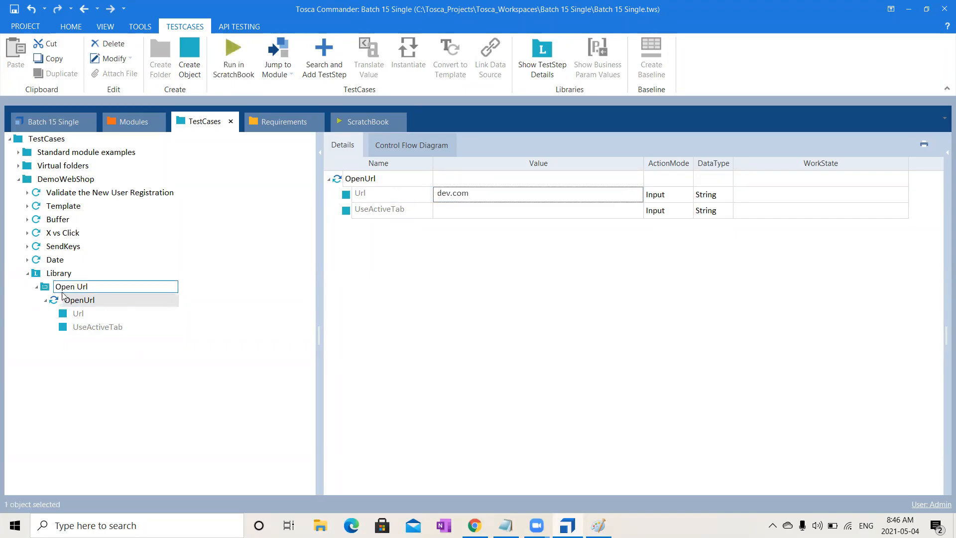
- Create a test case named Dev 1 in the DemoWebShop folder
click(40, 292)
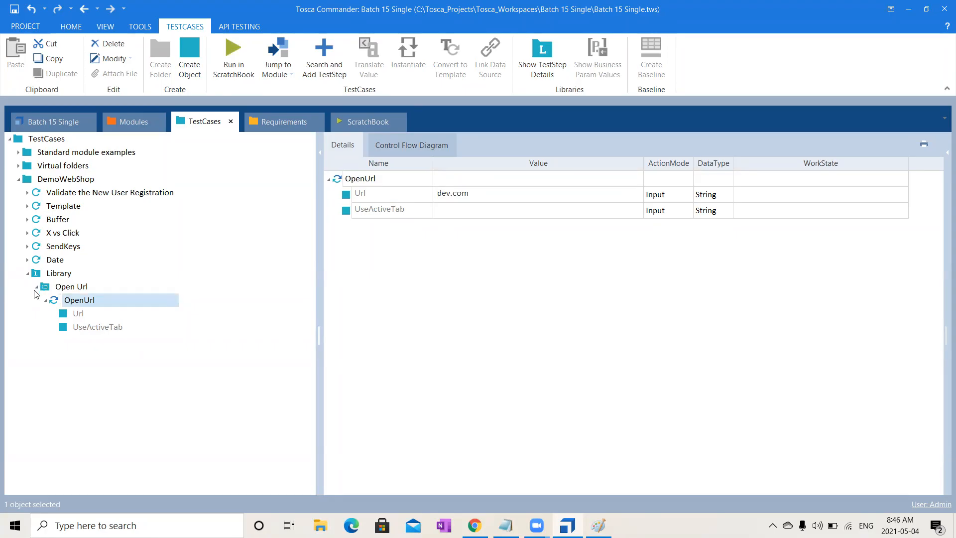
click(38, 288)
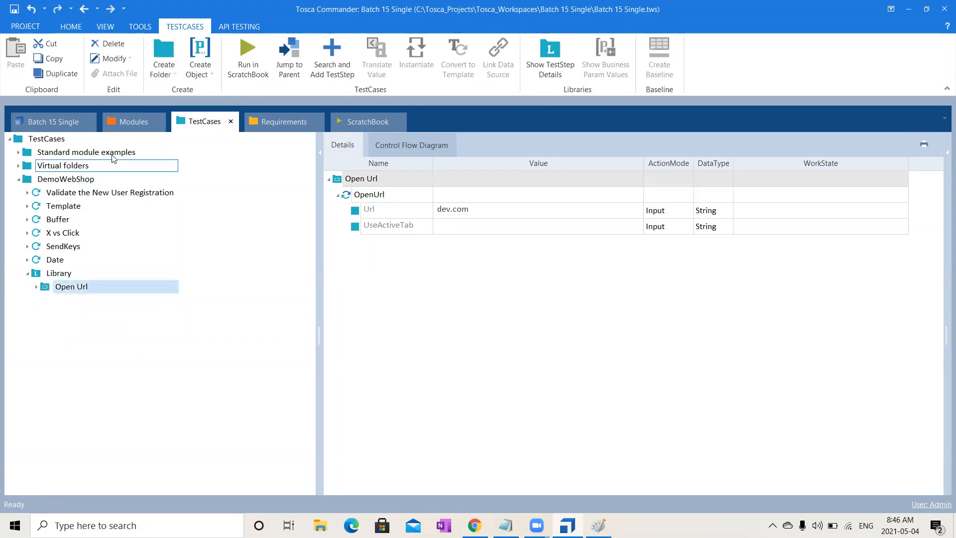
click(72, 181)
right_click(72, 180)
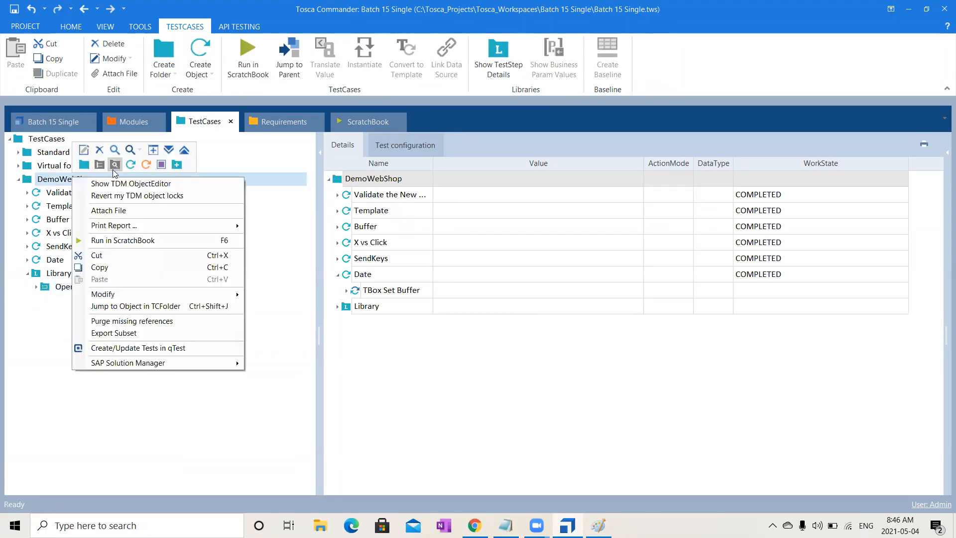
click(132, 164)
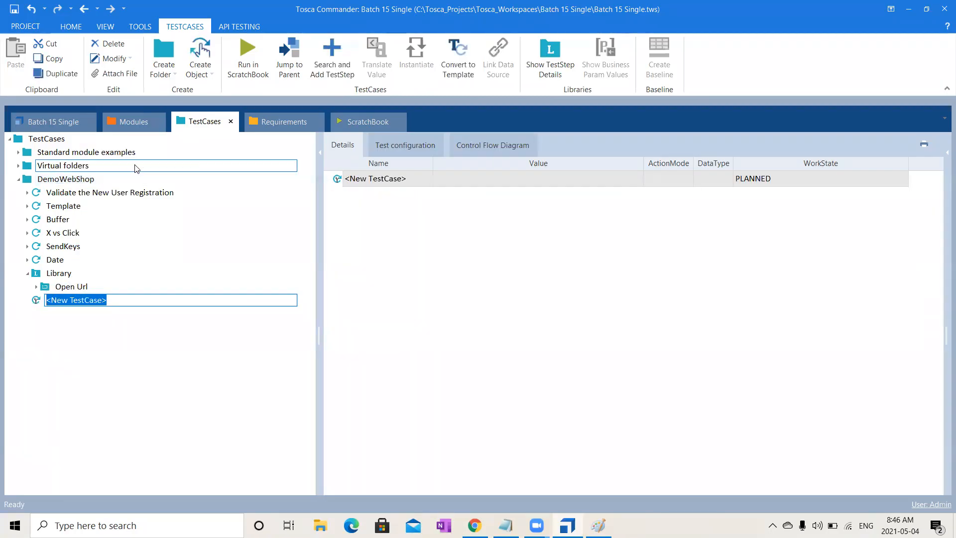
text(Dev)
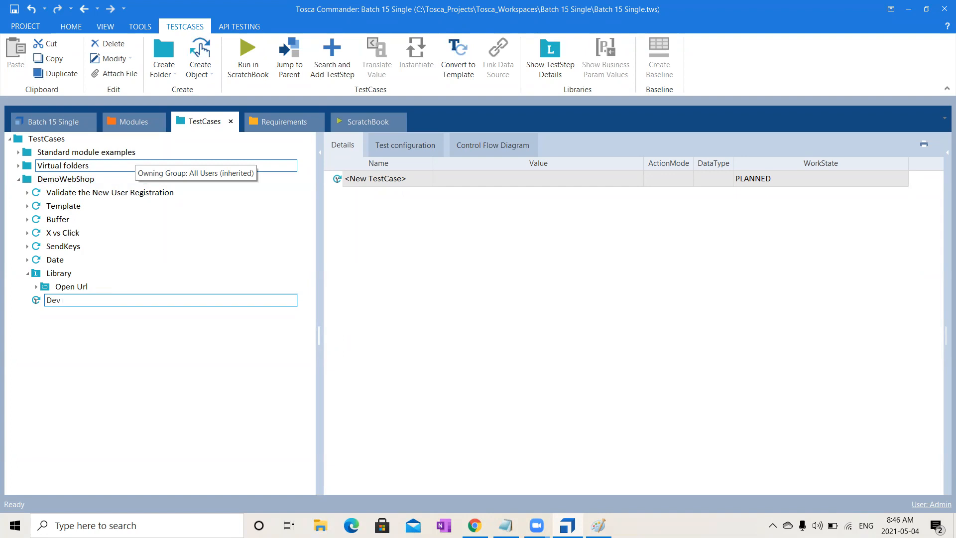
text( 1)
key(Return)
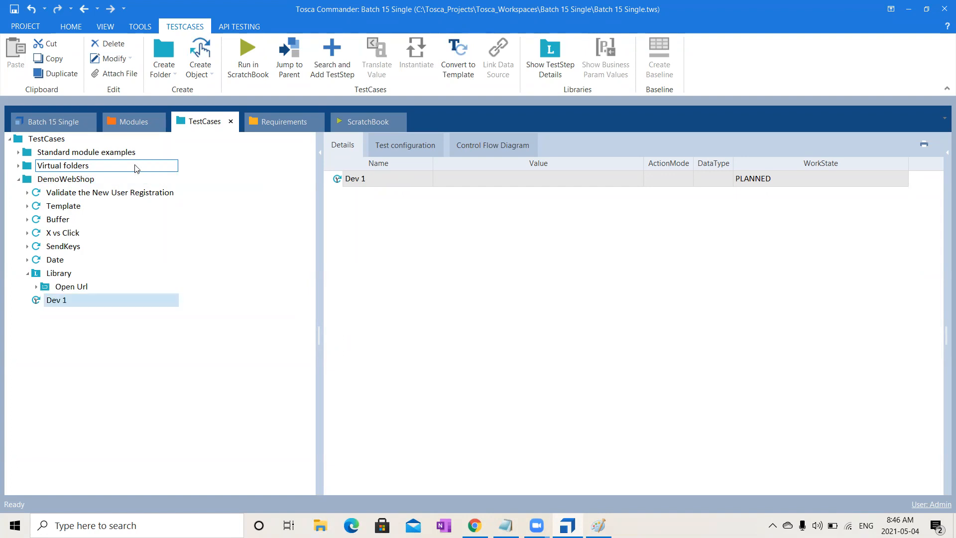
- Create a test case named SIT in the DemoWebShop folder
click(82, 180)
right_click(82, 180)
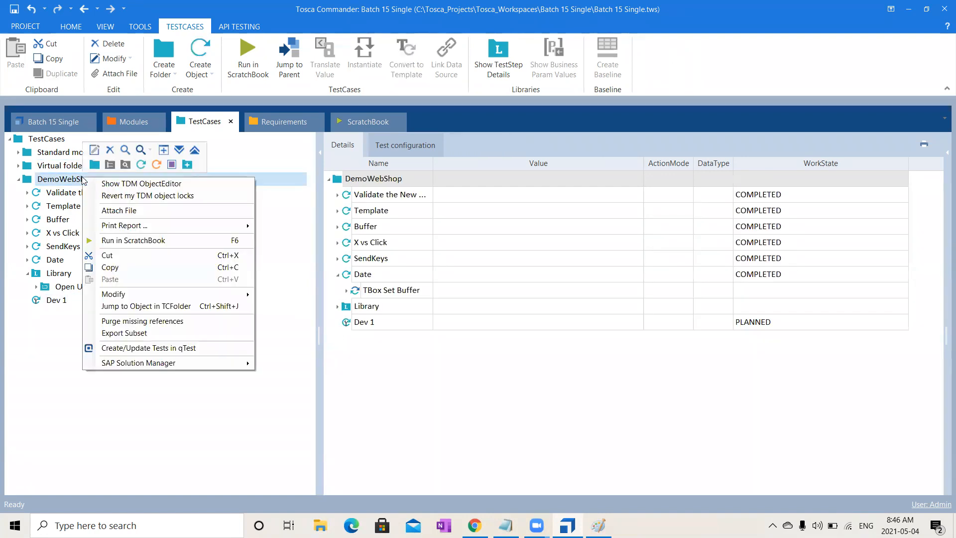
click(139, 166)
click(141, 165)
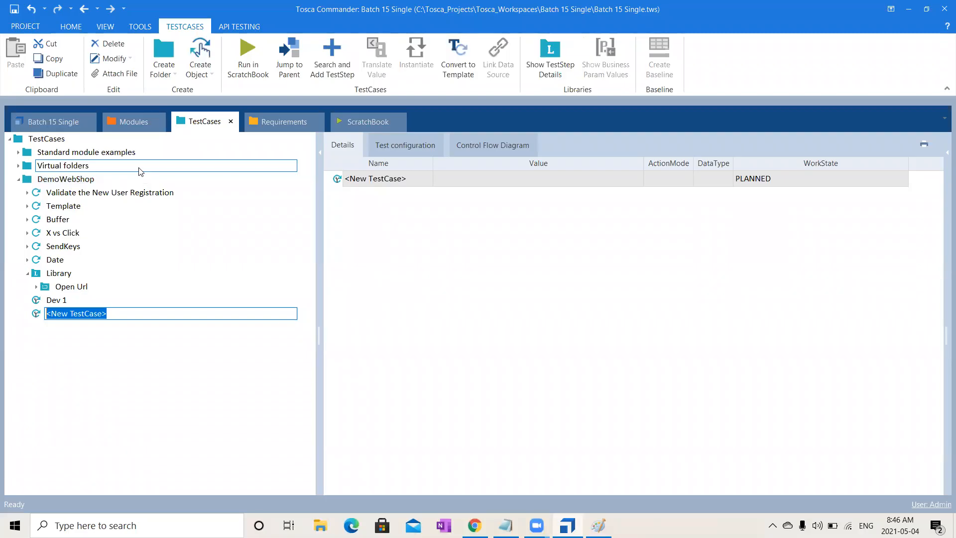
text(SIT)
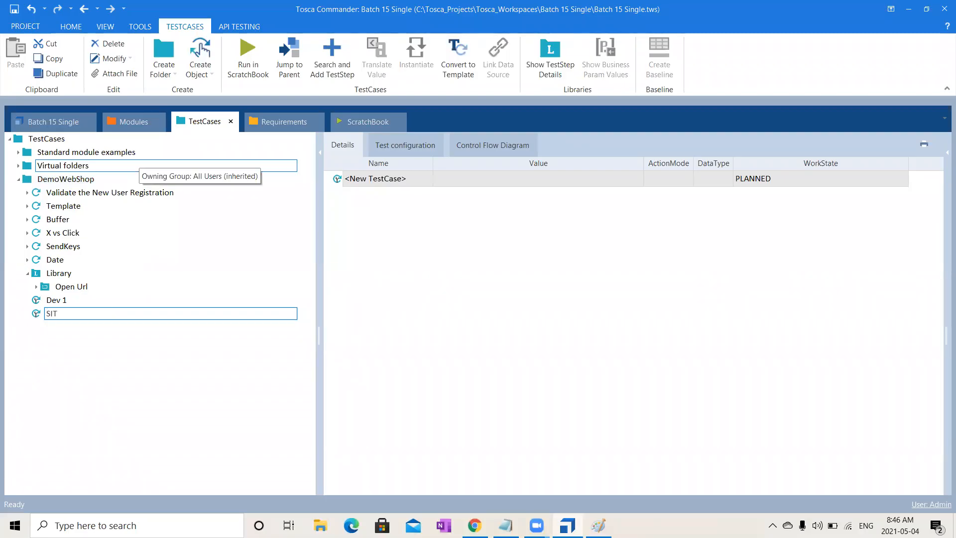
key(Return)
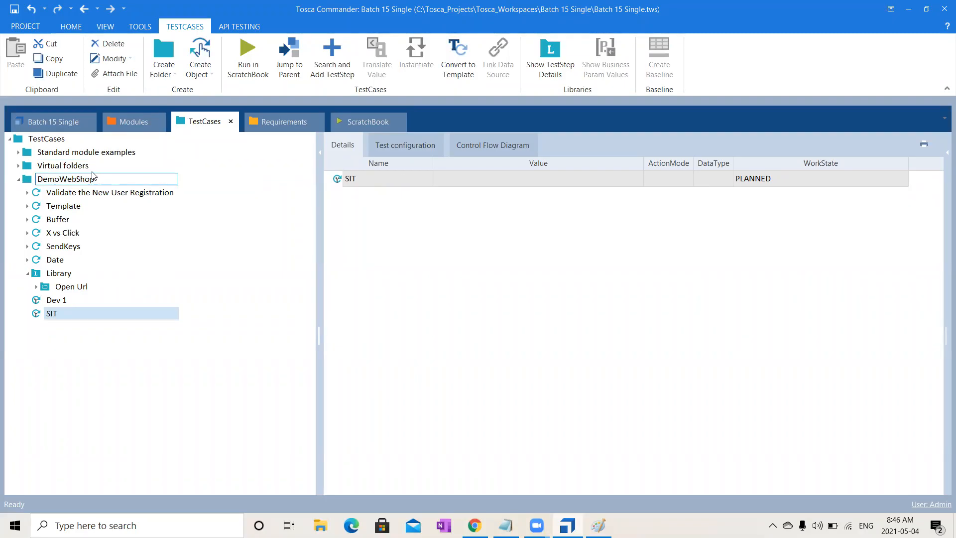
- Create a test case named UAT in the DemoWebShop folder
right_click(91, 177)
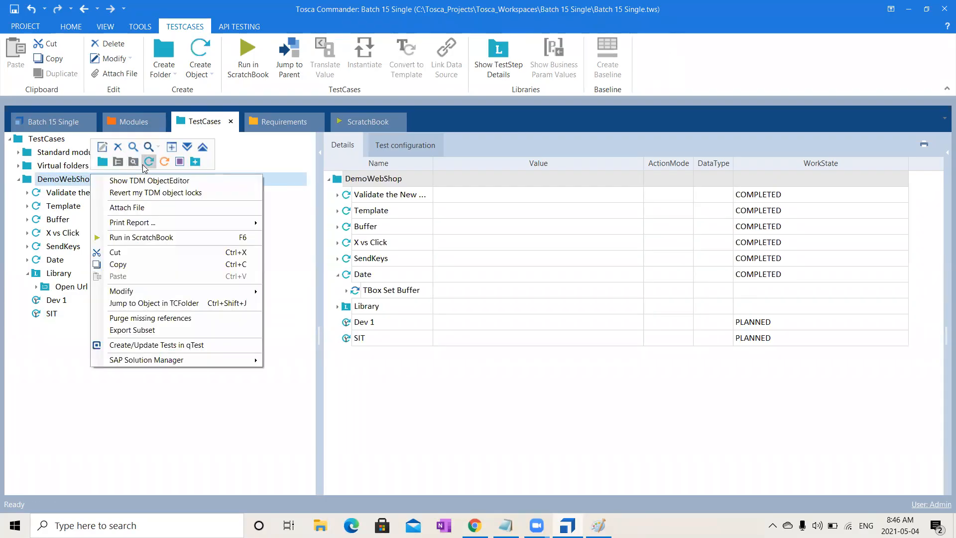
click(143, 163)
text(UAT)
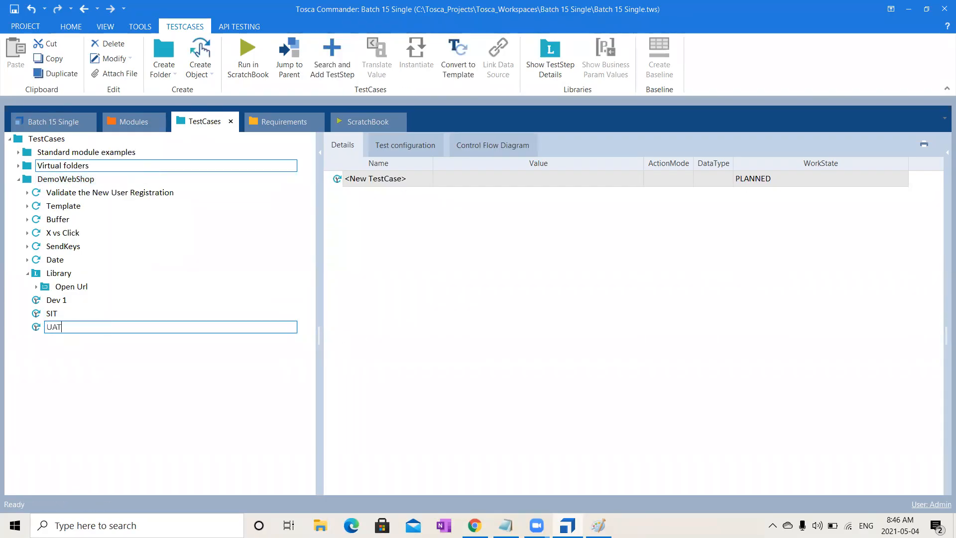
key(Return)
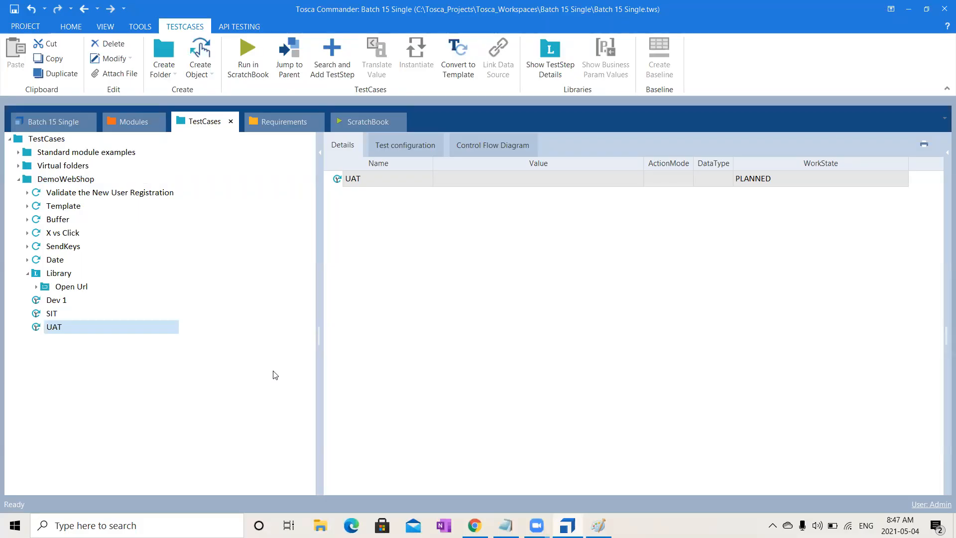
- Add a reference to the Library's Open Url block in each of the Dev 1, SIT and UAT test cases
click(77, 288)
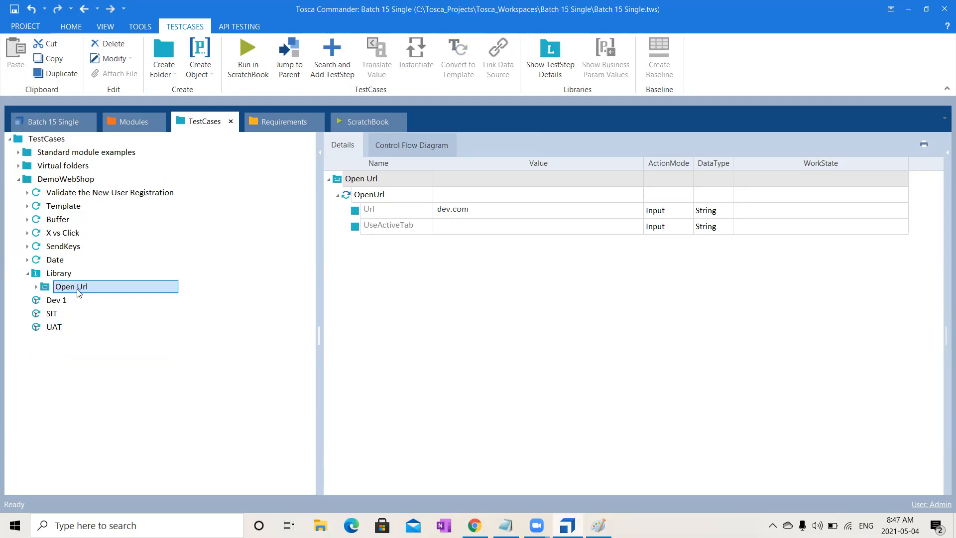
drag(77, 289, 50, 300)
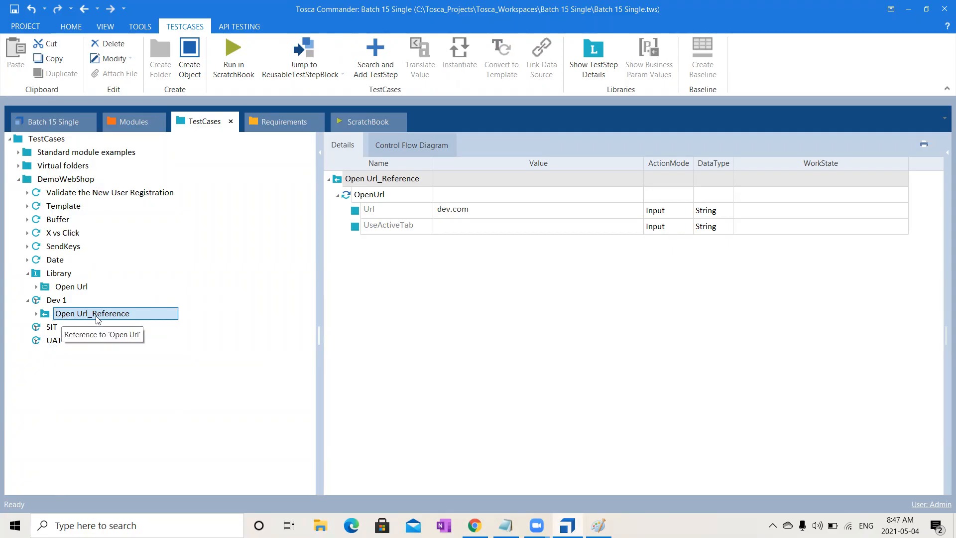
drag(74, 288, 43, 328)
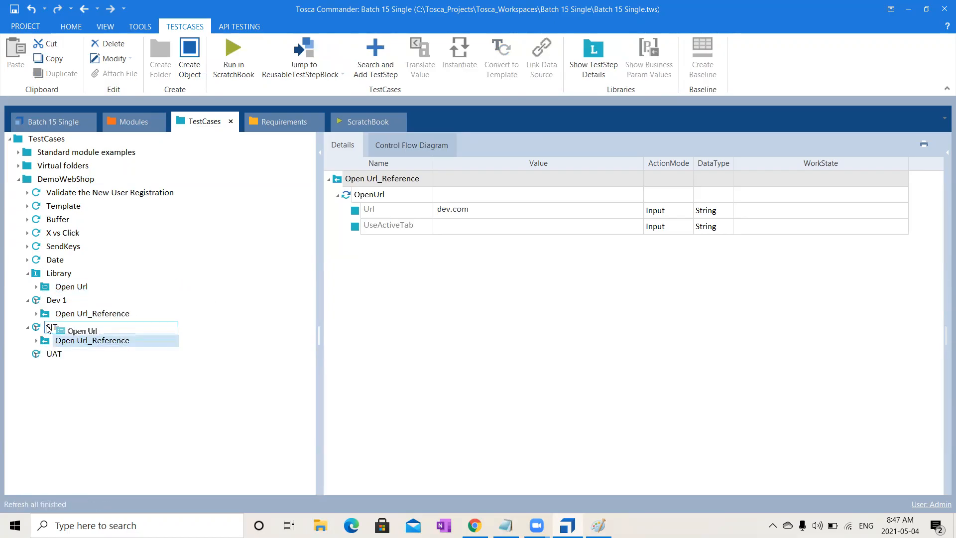
drag(63, 285, 56, 354)
- Check the Dev 1 test case's Url and set the Url in the SIT test case's Open Url reference to sit.com
click(68, 300)
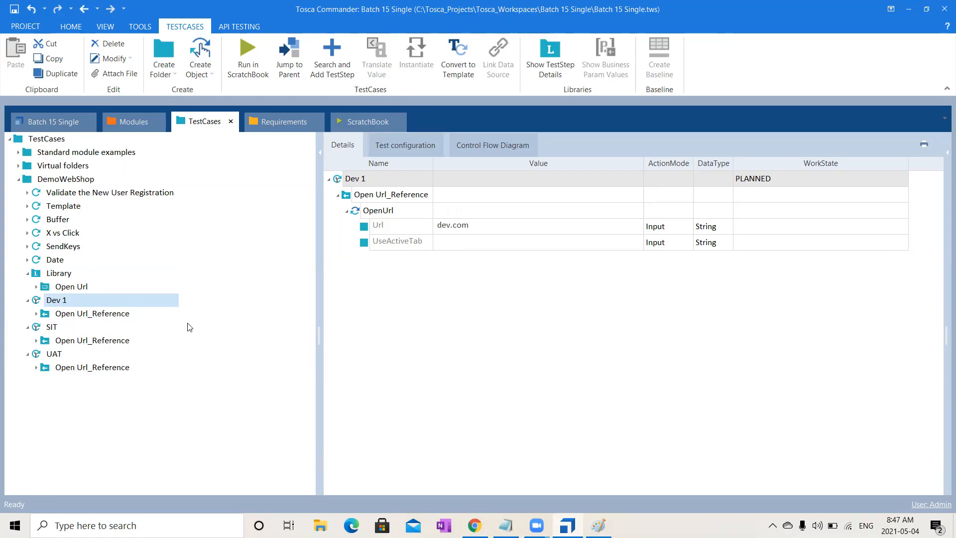
click(64, 332)
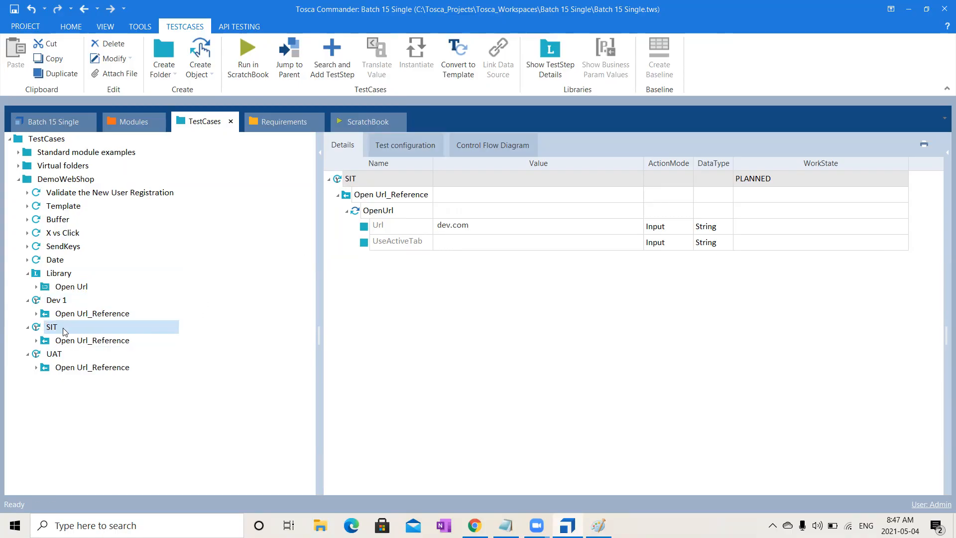
click(492, 224)
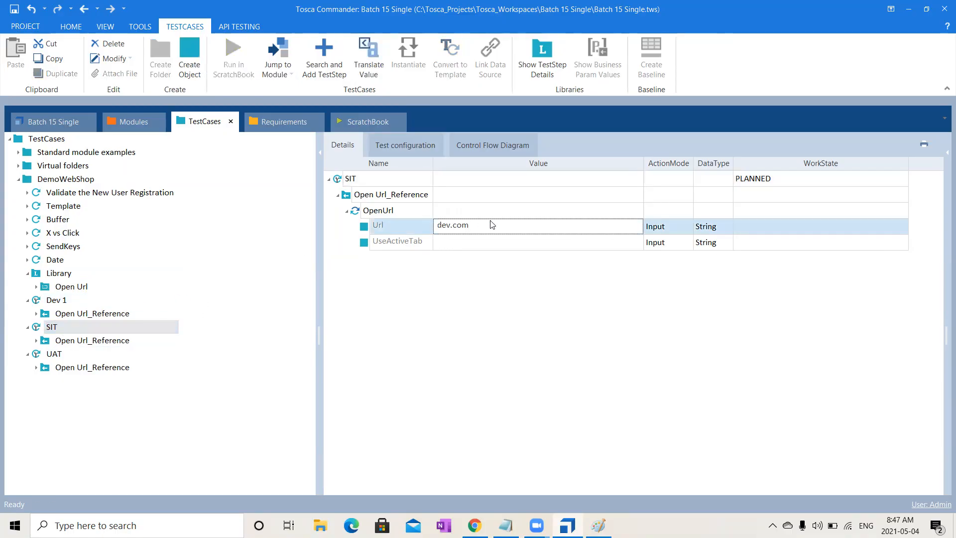
double_click(445, 226)
text(sit)
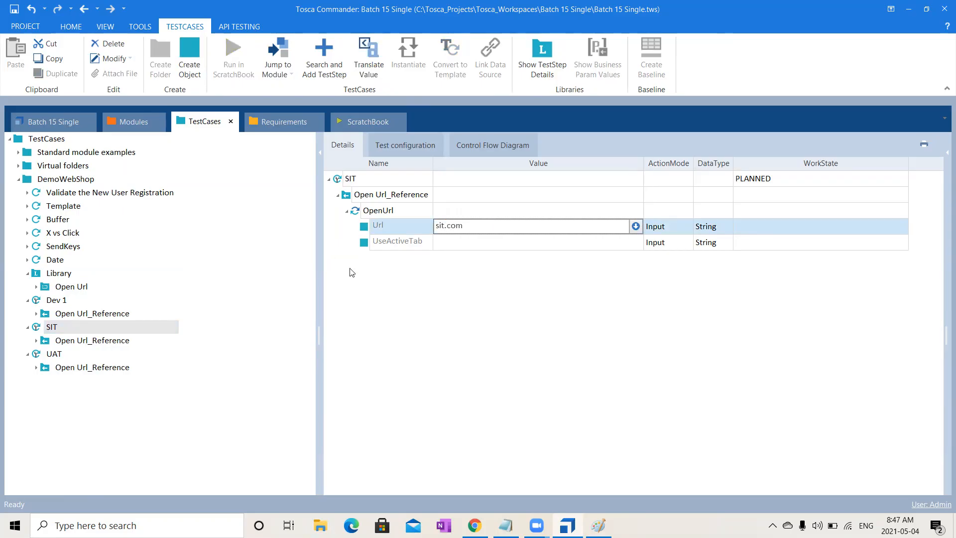
click(546, 340)
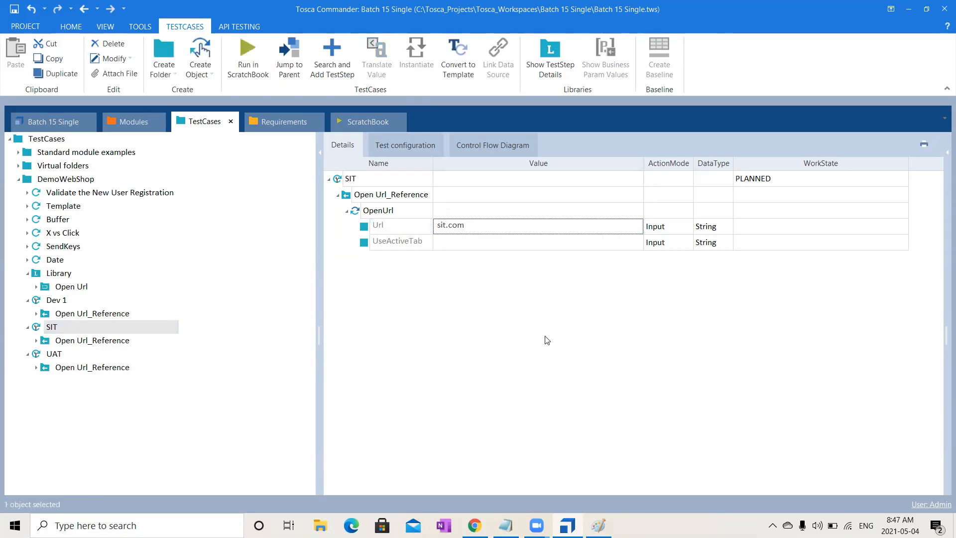
- Set the Url in the UAT test case's Open Url reference to uat.com
click(68, 352)
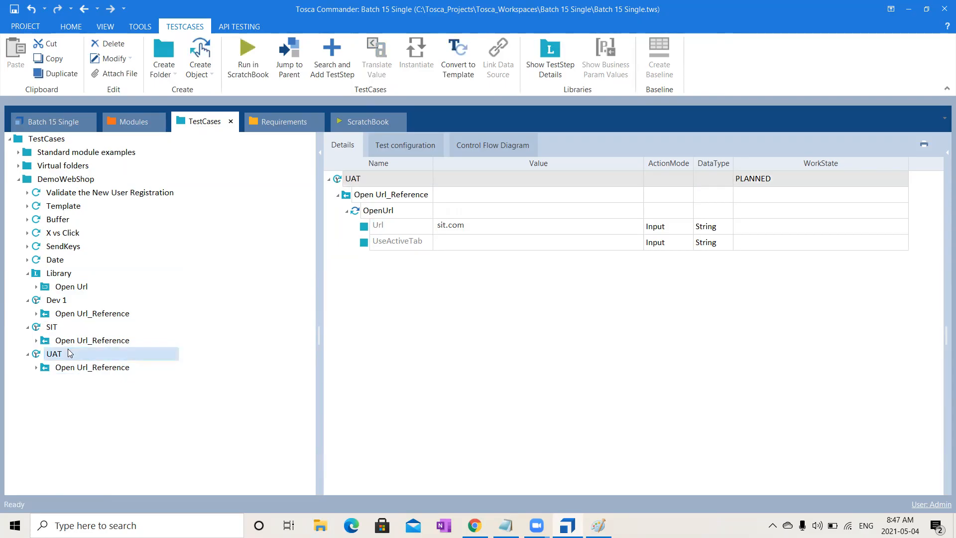
click(470, 233)
key(shift+Home)
text(uay)
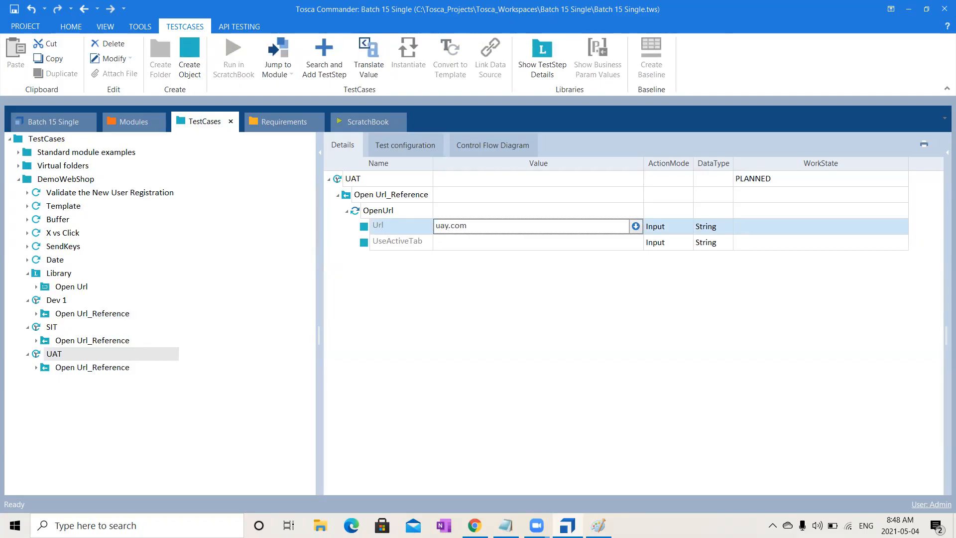
click(486, 394)
- Compare the Url values of the Open Url references in the Dev 1, SIT and UAT test cases
click(112, 370)
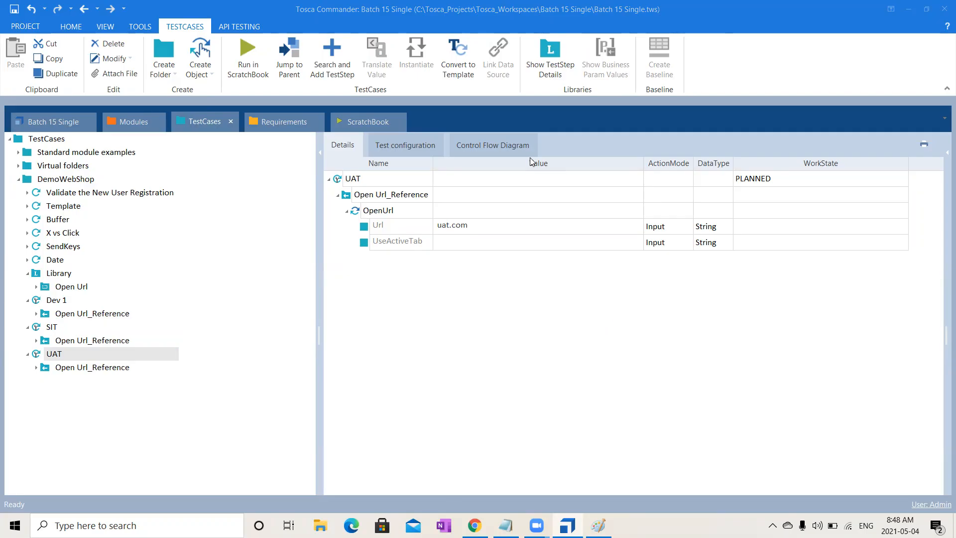
click(94, 369)
click(82, 313)
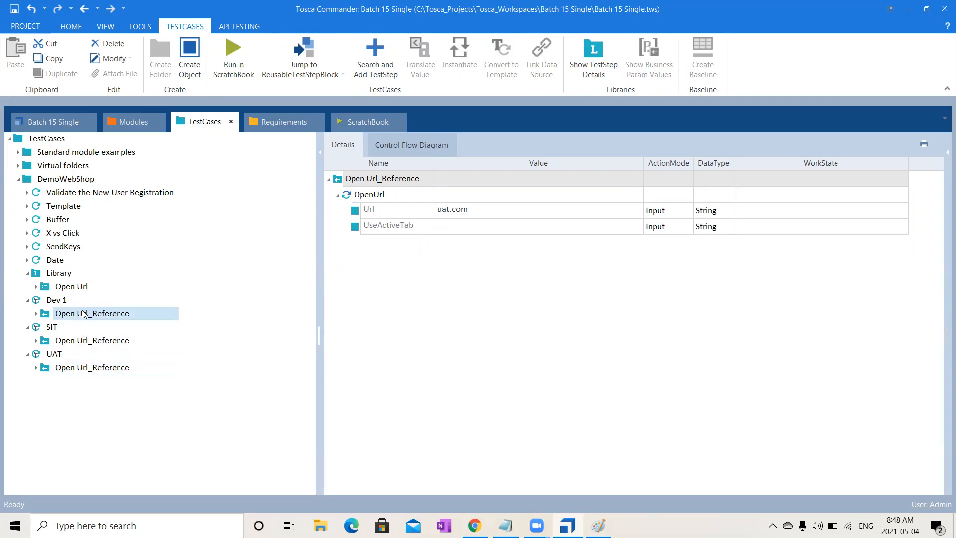
click(48, 299)
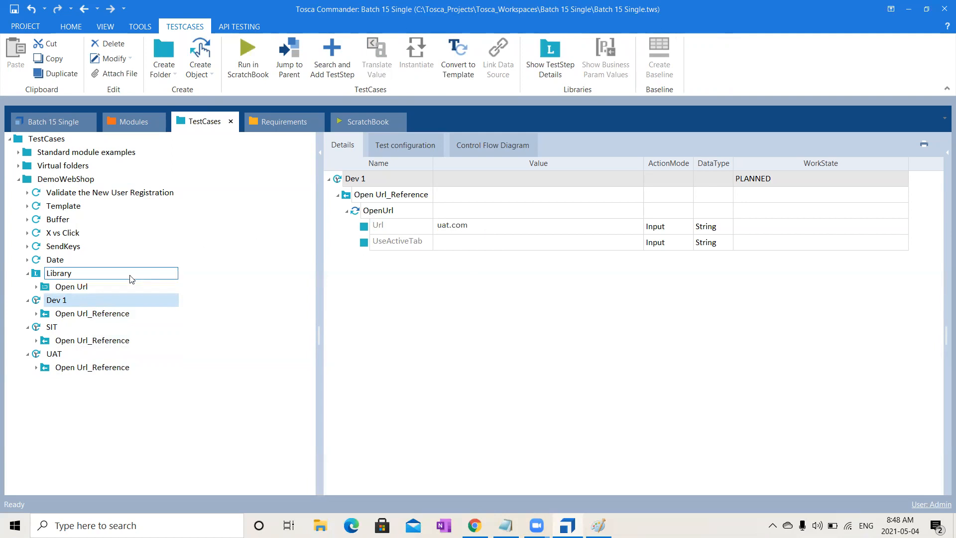
click(77, 328)
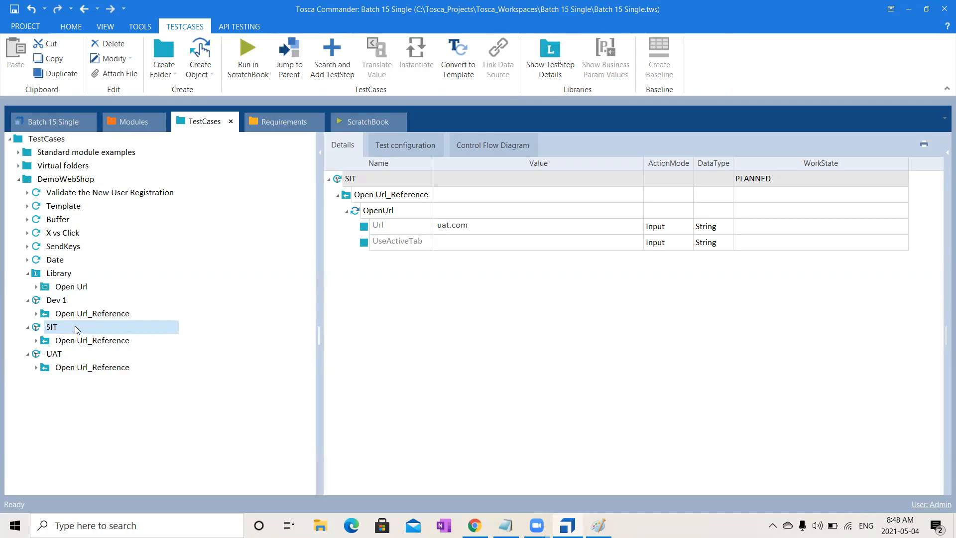
click(71, 354)
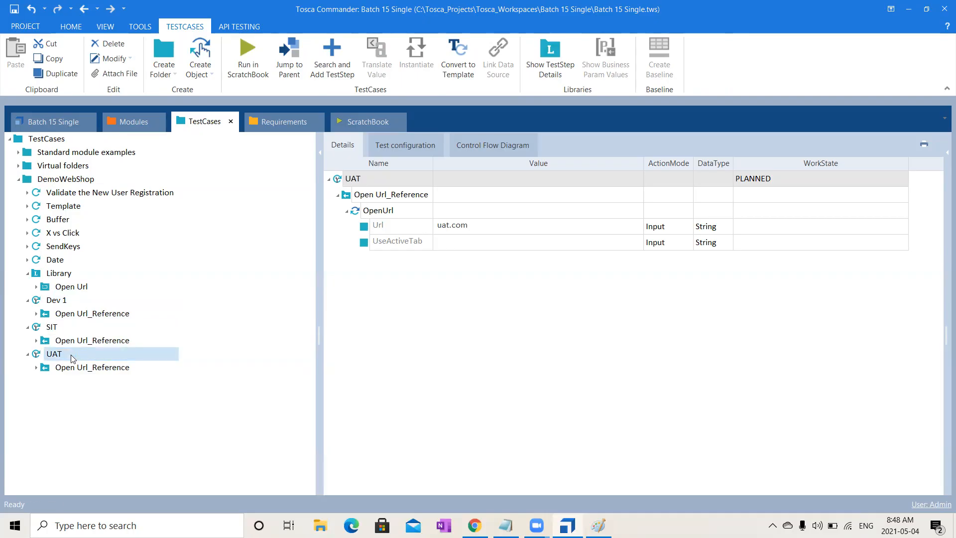
- Set the Url value of the Open Url block in the Library to dev.com
click(72, 285)
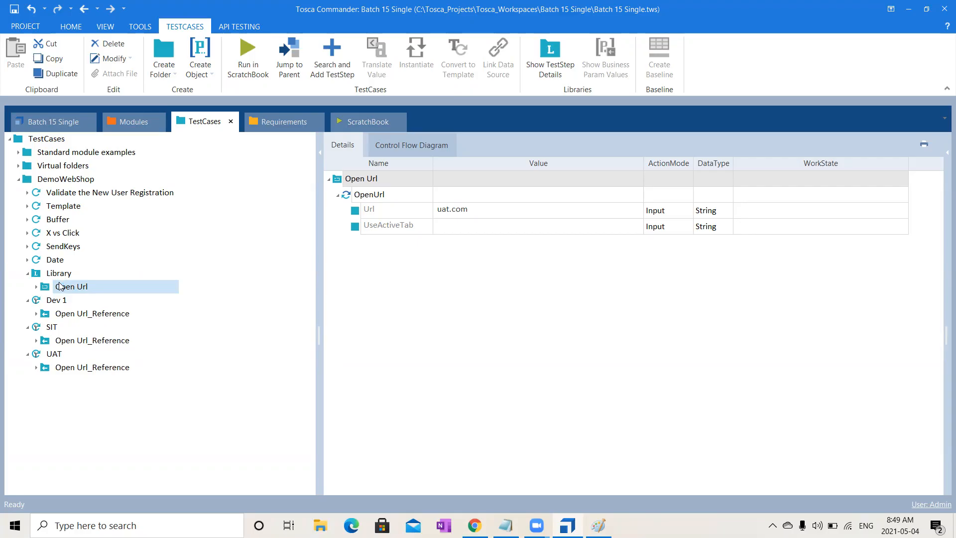
click(68, 290)
key(Return)
click(470, 214)
click(470, 213)
drag(450, 213, 403, 213)
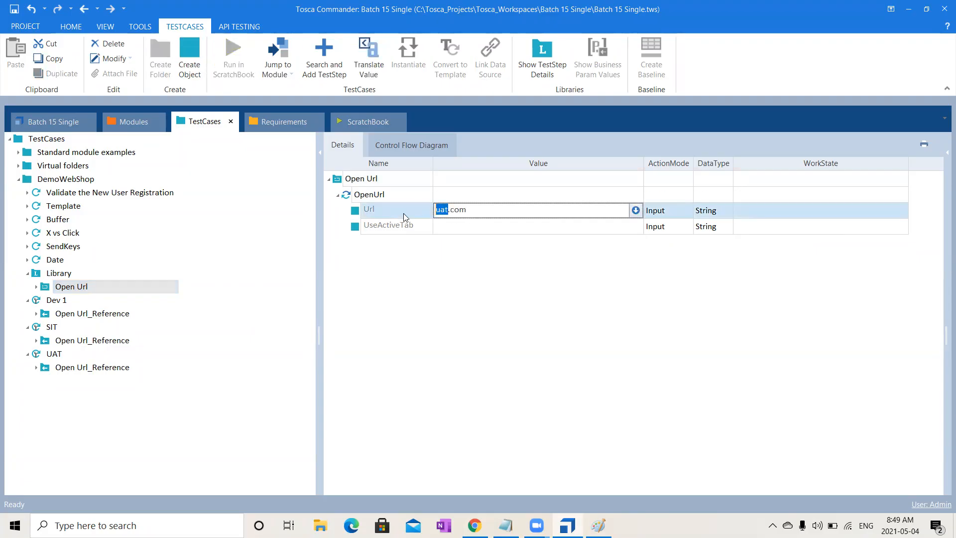
text(dev)
- Check the Open Url reference in Dev 1 and change the Url in the SIT test case to sit.com
click(129, 317)
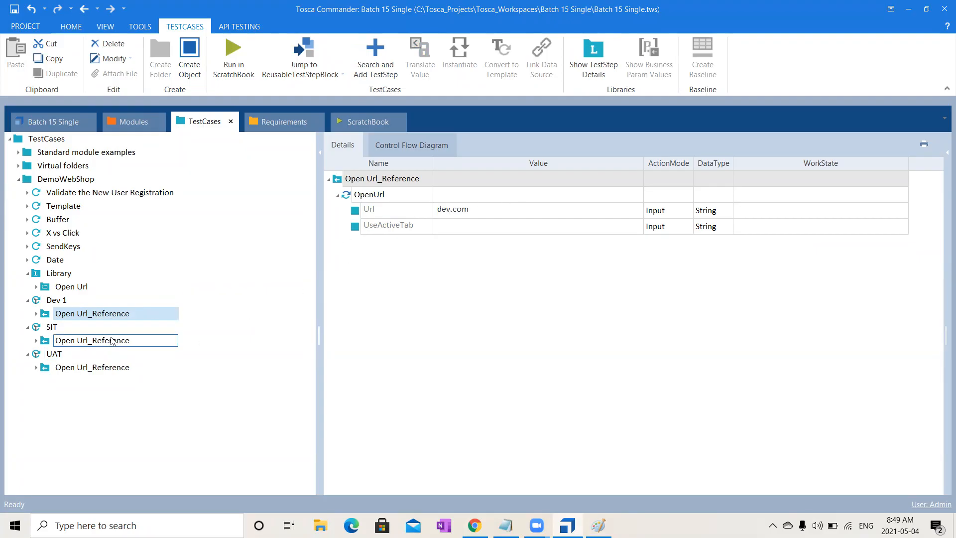
click(51, 328)
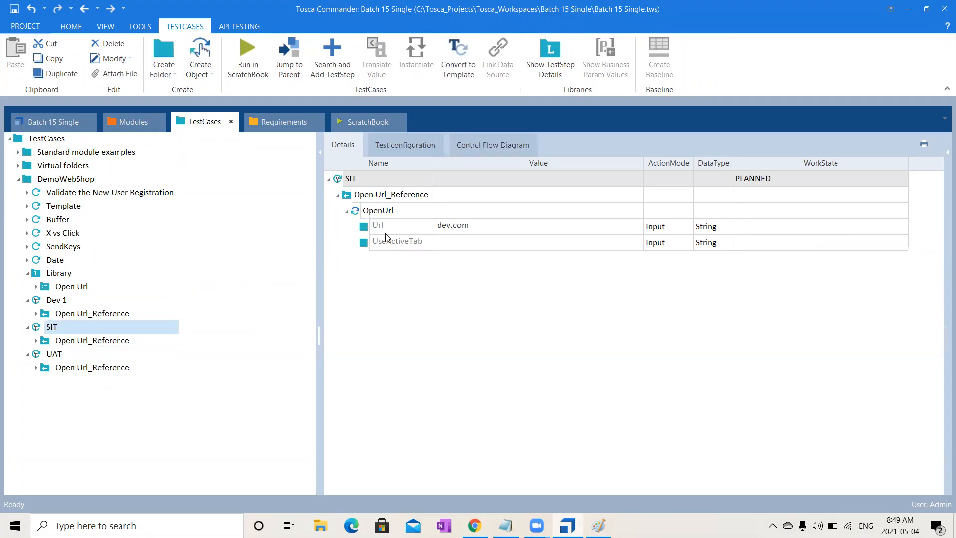
click(452, 228)
key(shift+Home)
text(sit)
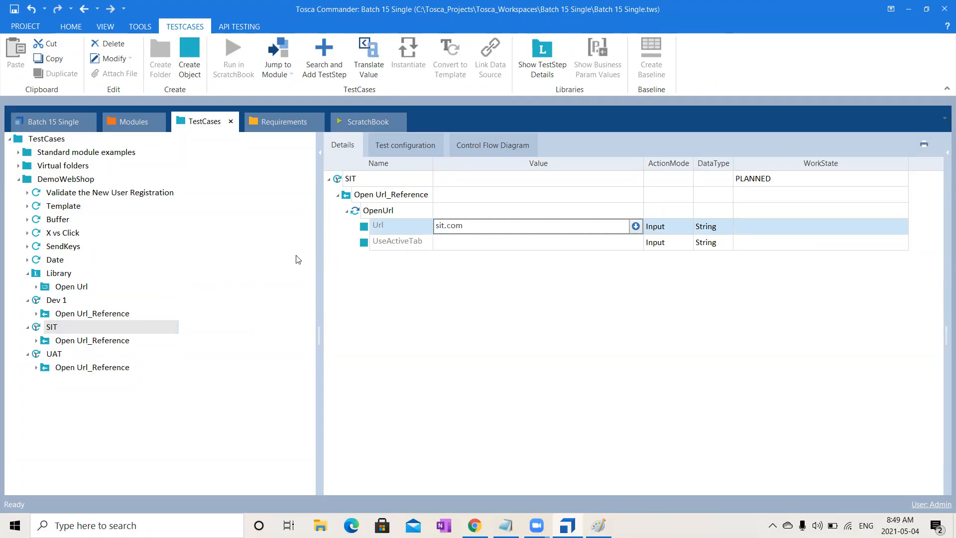
- Change the Url of the OpenUrl step in the UAT test case to uat.com
click(57, 354)
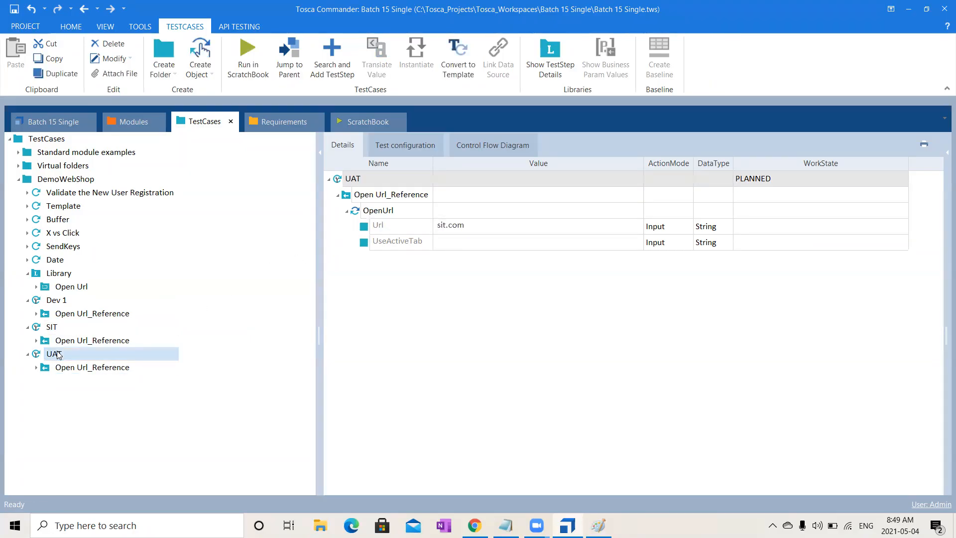
click(474, 229)
click(474, 232)
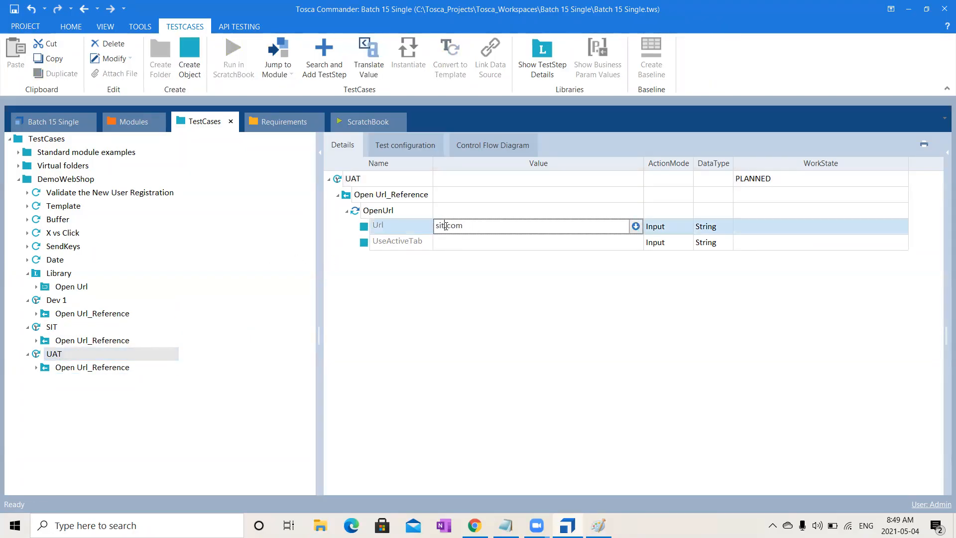
drag(446, 225, 368, 240)
text(uat)
click(575, 358)
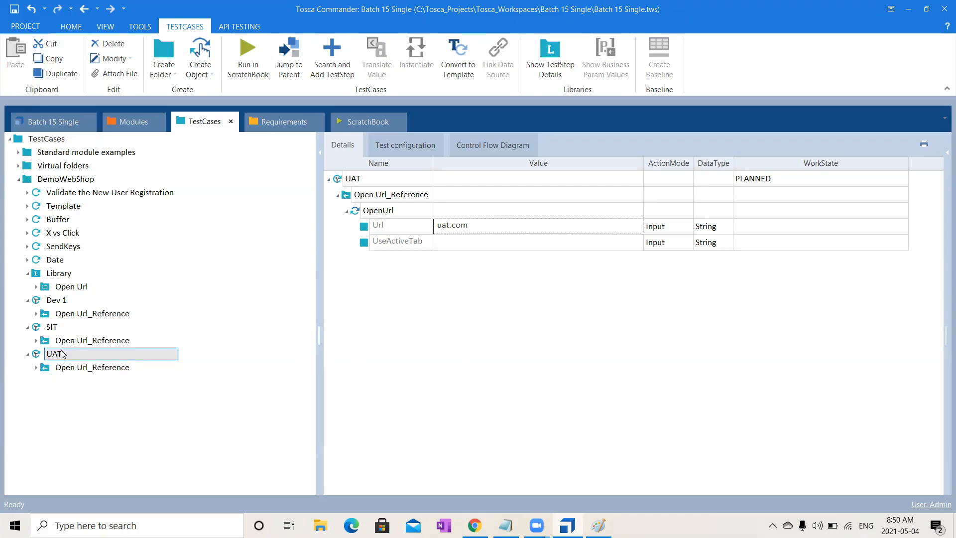
- Review the Url values in the Dev 1, SIT and UAT test cases and their Open Url references
click(72, 299)
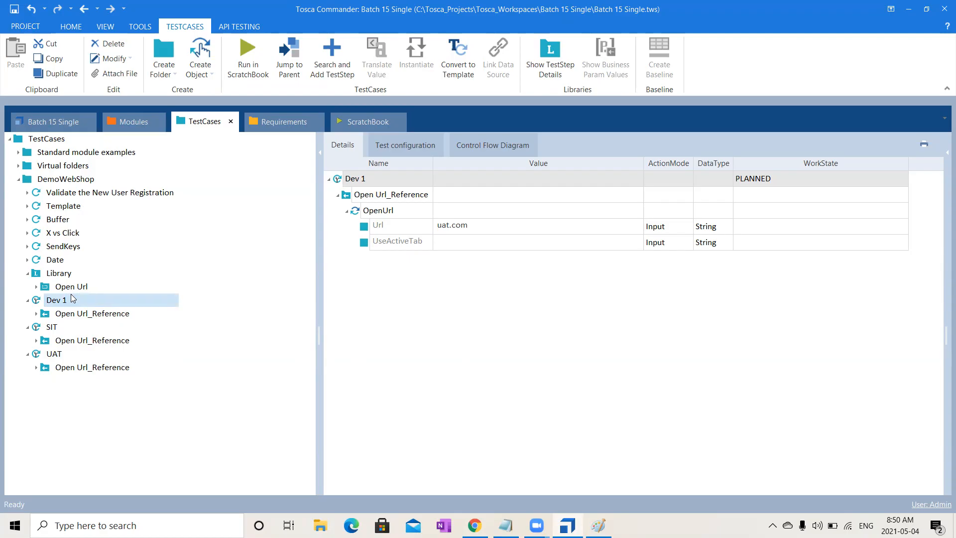
click(56, 327)
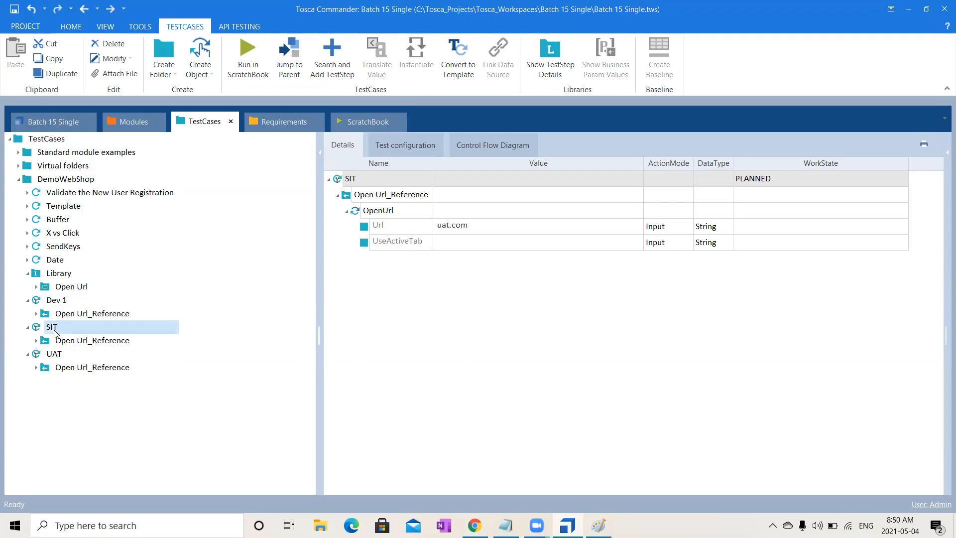
click(58, 353)
click(76, 368)
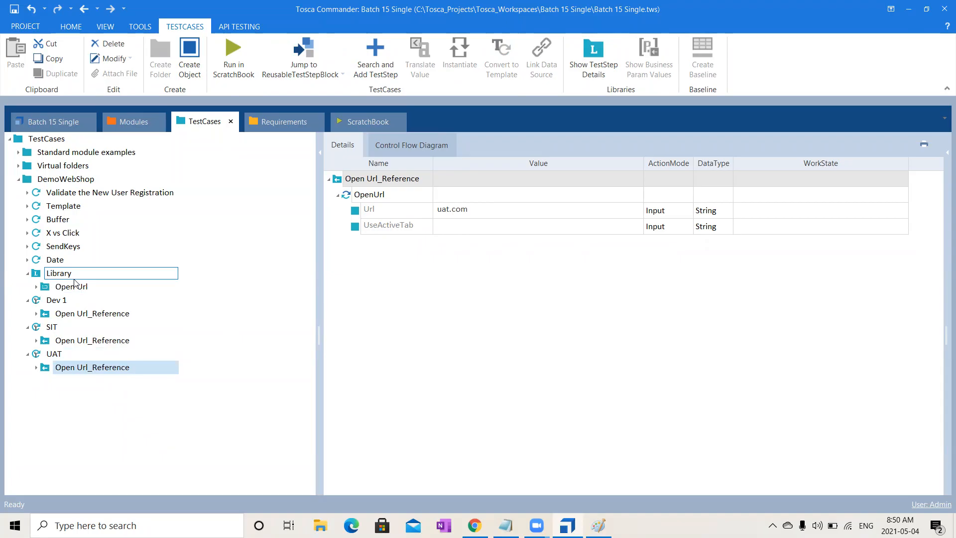
click(96, 342)
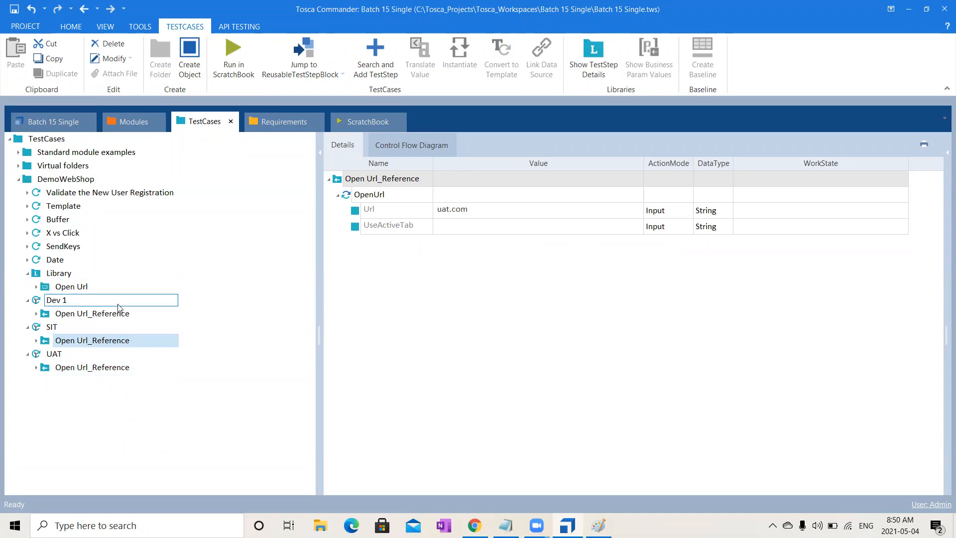
- Set the Url value of the Library's Open Url block to a person's first name
click(110, 315)
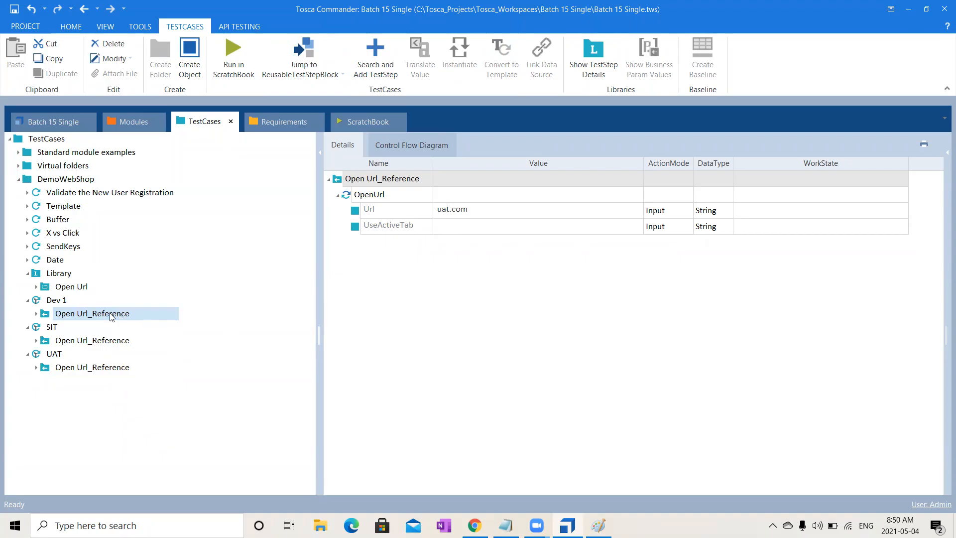
click(69, 289)
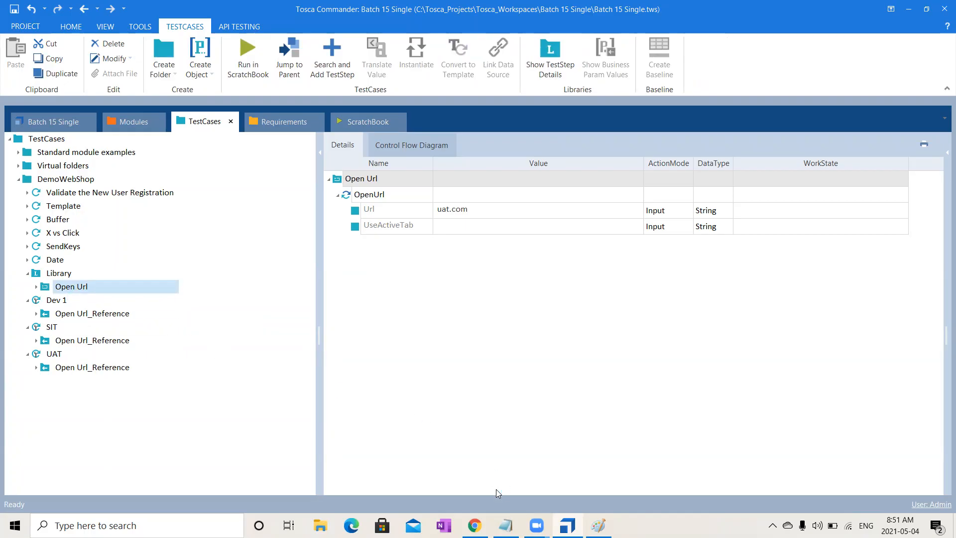
click(77, 288)
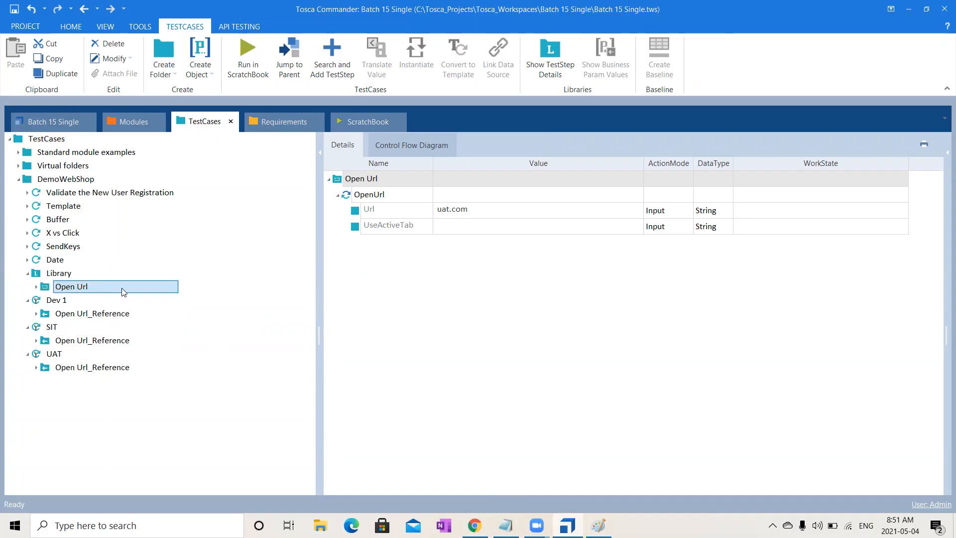
click(546, 207)
key(ctrl+a)
text(Ramya)
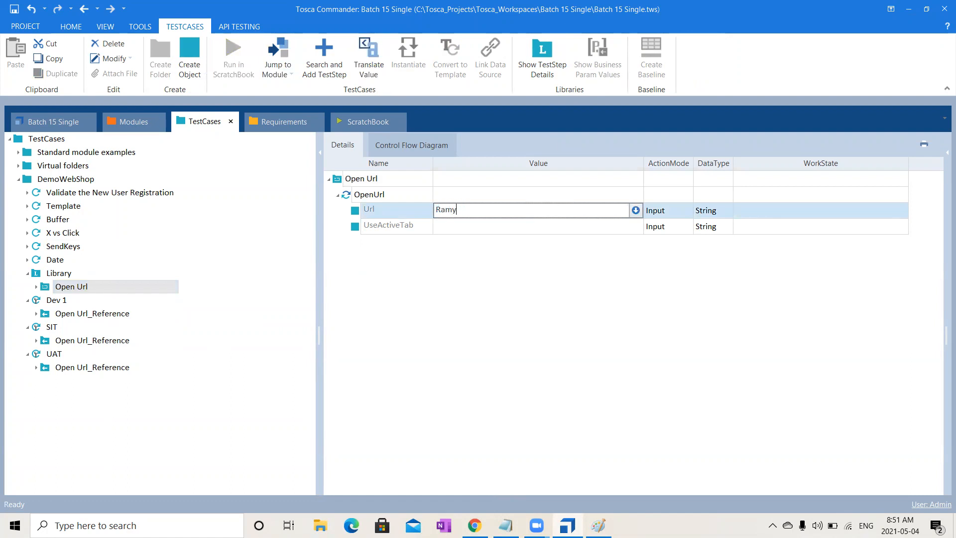
- Check the Url value in the Open Url references of the Dev 1, SIT and UAT test cases
click(131, 313)
click(99, 344)
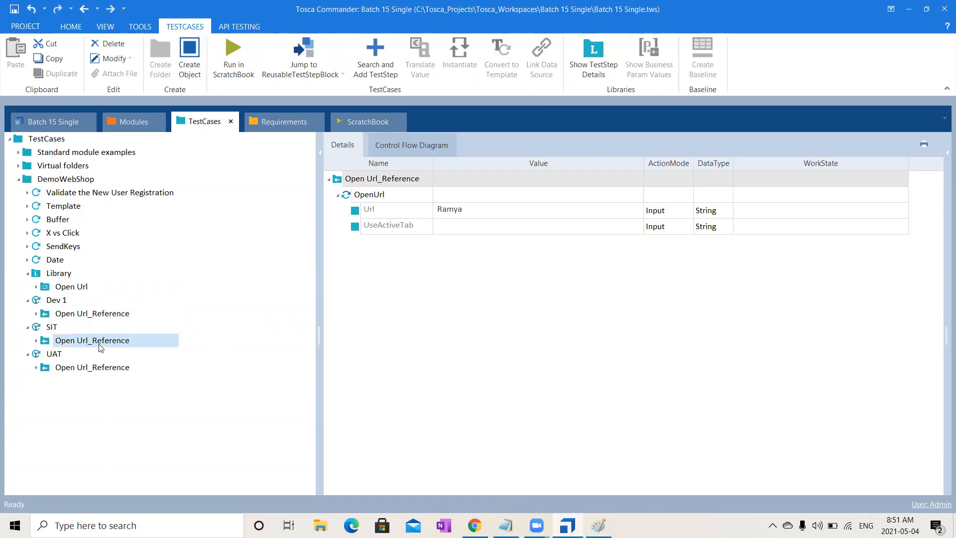
click(94, 371)
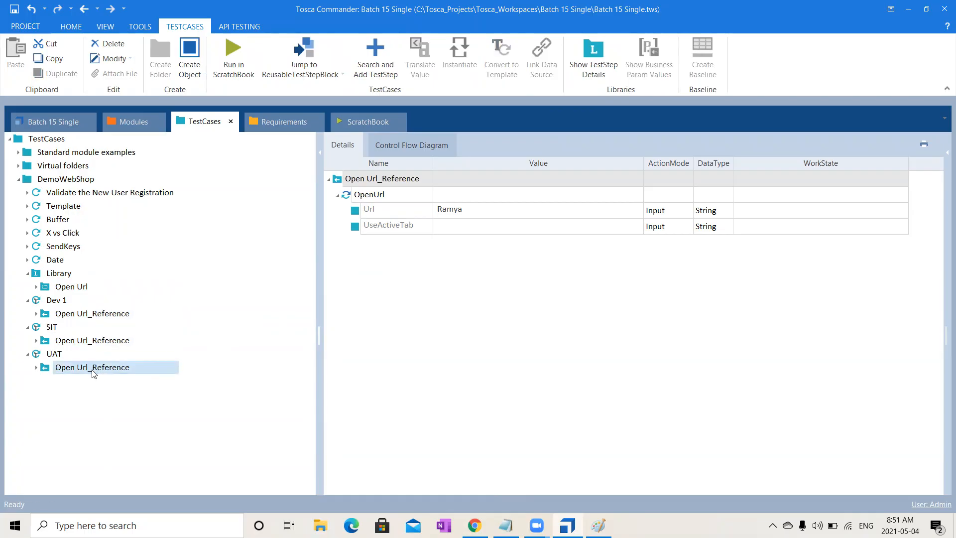
- Set the Url in the SIT test case's Open Url reference to TOSCA and check the UAT reference and the Library block
click(127, 343)
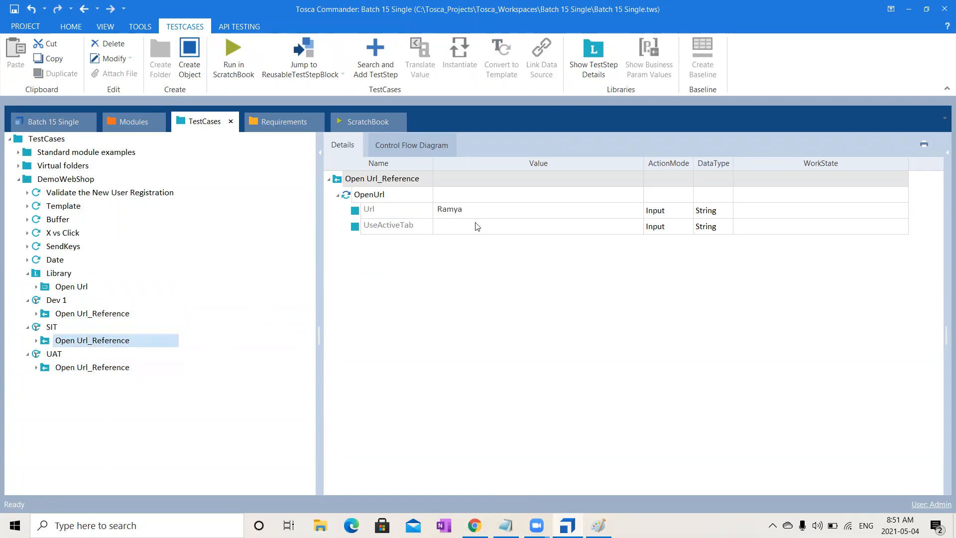
click(486, 210)
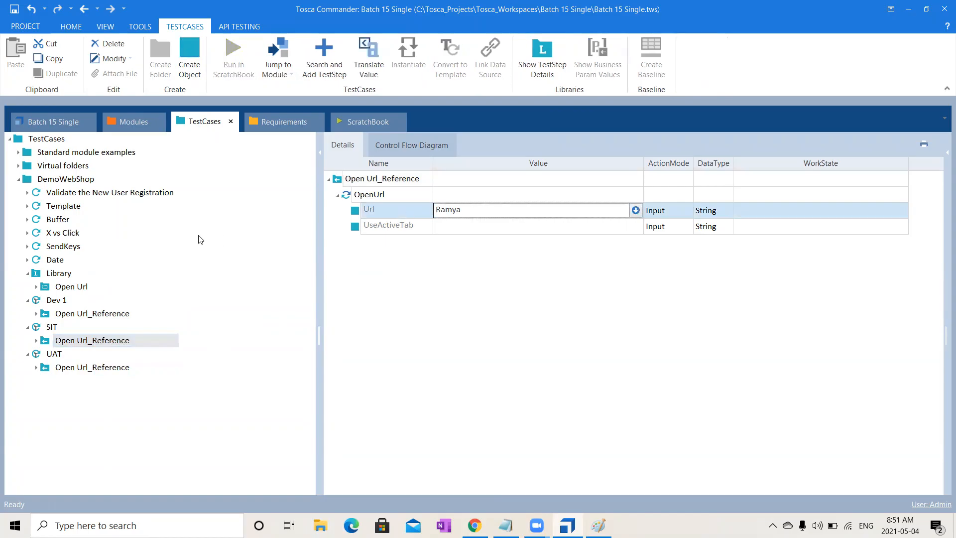
double_click(508, 207)
text(TOSCA)
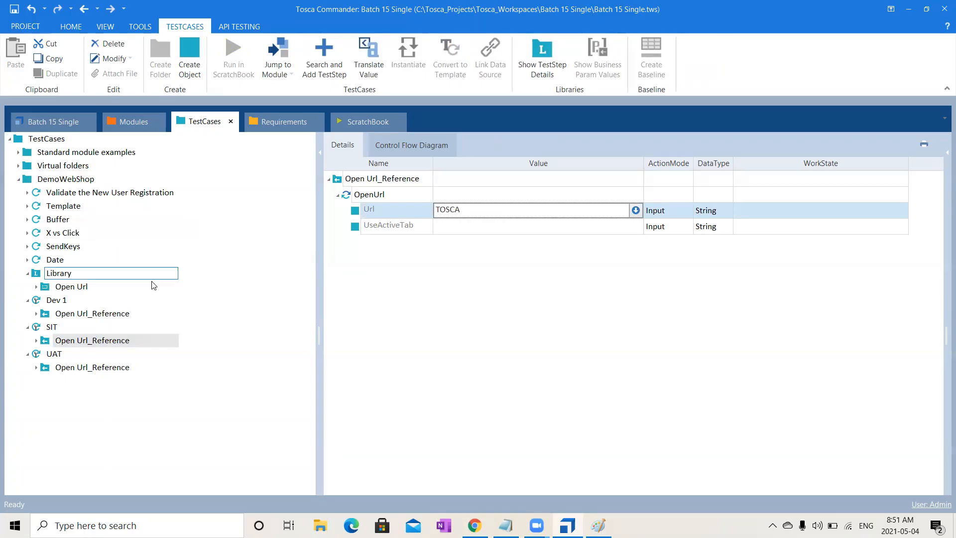
click(266, 356)
click(92, 368)
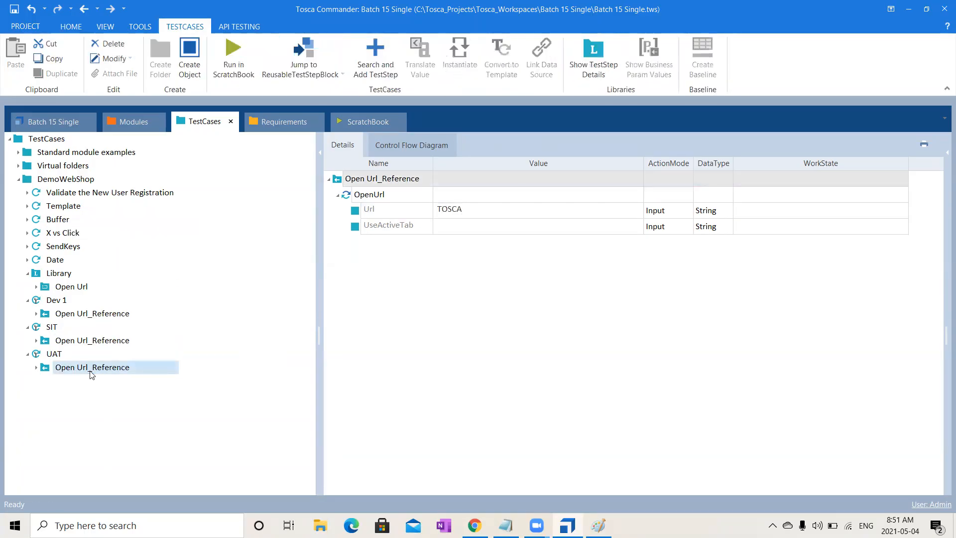
click(64, 288)
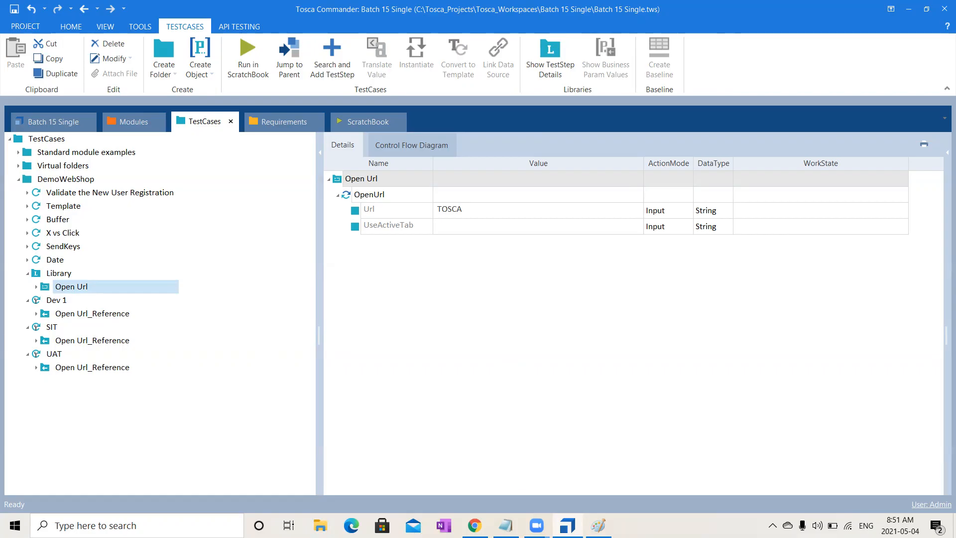
- Switch to Paint and start a new blank picture, discarding the existing Reusability drawing
click(597, 525)
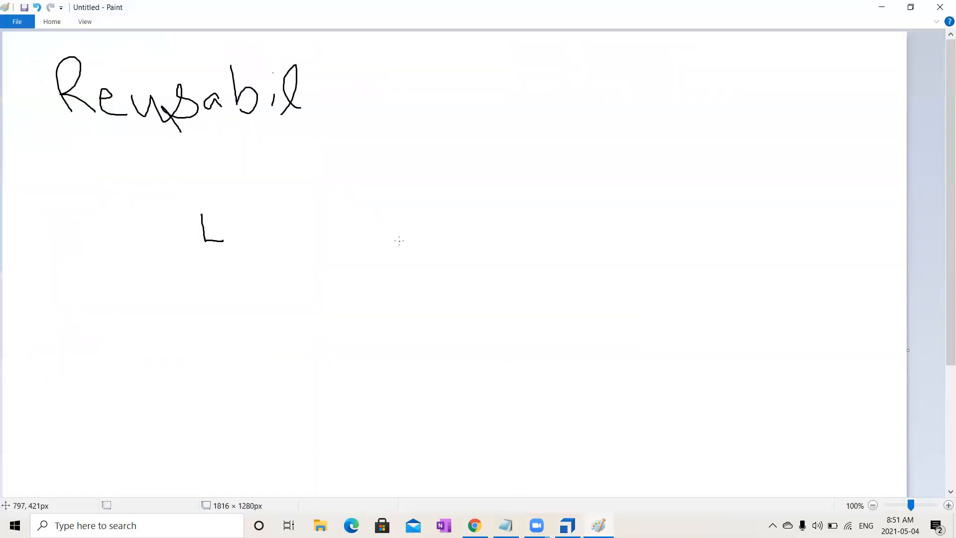
click(17, 22)
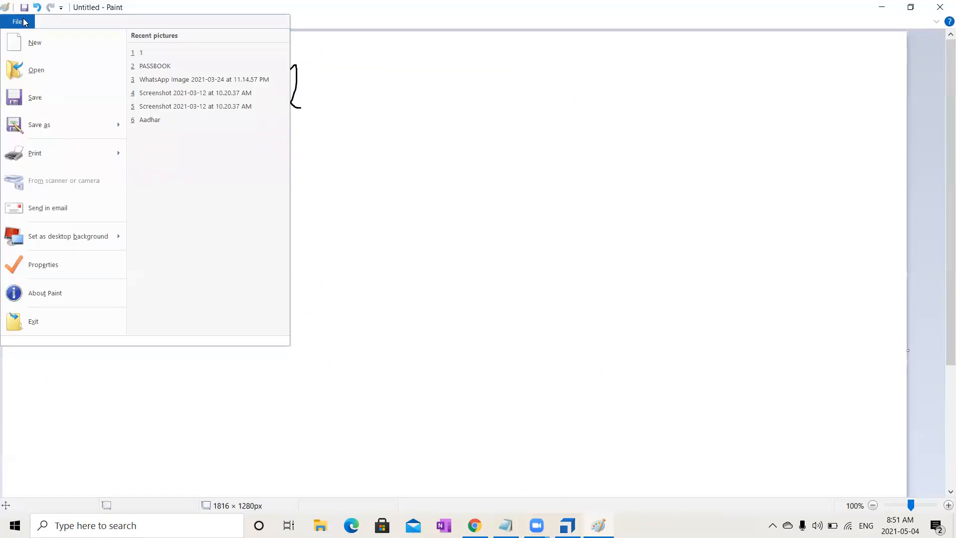
click(41, 49)
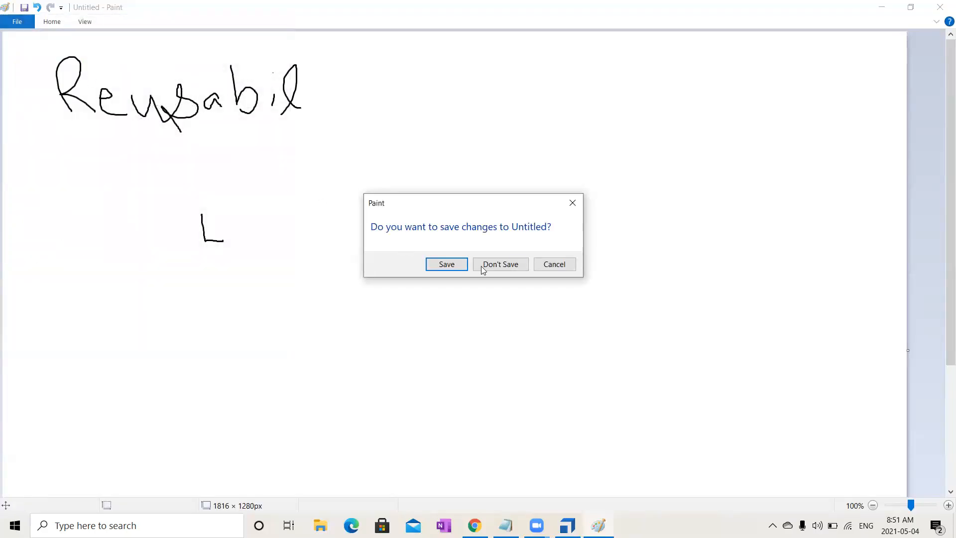
click(484, 268)
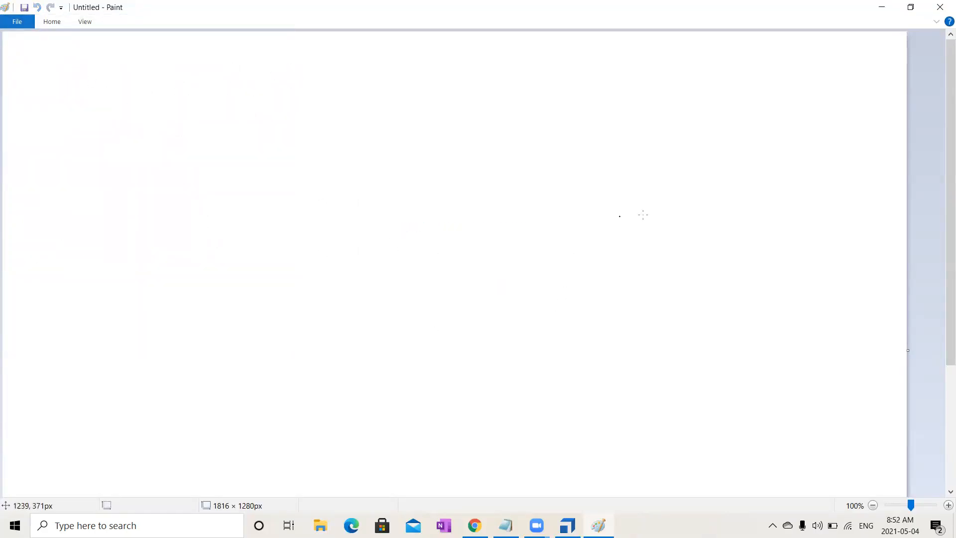
- Sketch a box right of the canvas centre, label it T.S.V underneath and scribble a value inside it
mouse_move(461, 229)
mouse_down()
mouse_move(464, 281)
mouse_move(678, 199)
mouse_move(531, 204)
mouse_move(462, 225)
mouse_up()
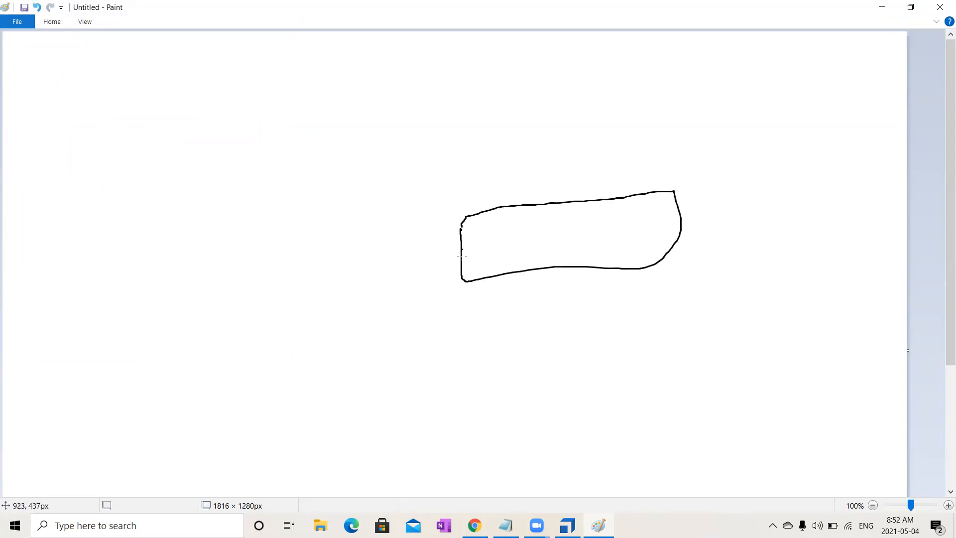
mouse_move(459, 310)
mouse_down()
mouse_move(473, 311)
mouse_move(467, 349)
mouse_up()
mouse_move(530, 300)
mouse_down()
mouse_move(551, 301)
mouse_move(540, 328)
mouse_up()
mouse_move(588, 289)
mouse_down()
mouse_move(618, 321)
mouse_move(638, 282)
mouse_up()
mouse_move(572, 230)
mouse_down()
mouse_move(545, 235)
mouse_move(568, 244)
mouse_move(534, 258)
mouse_up()
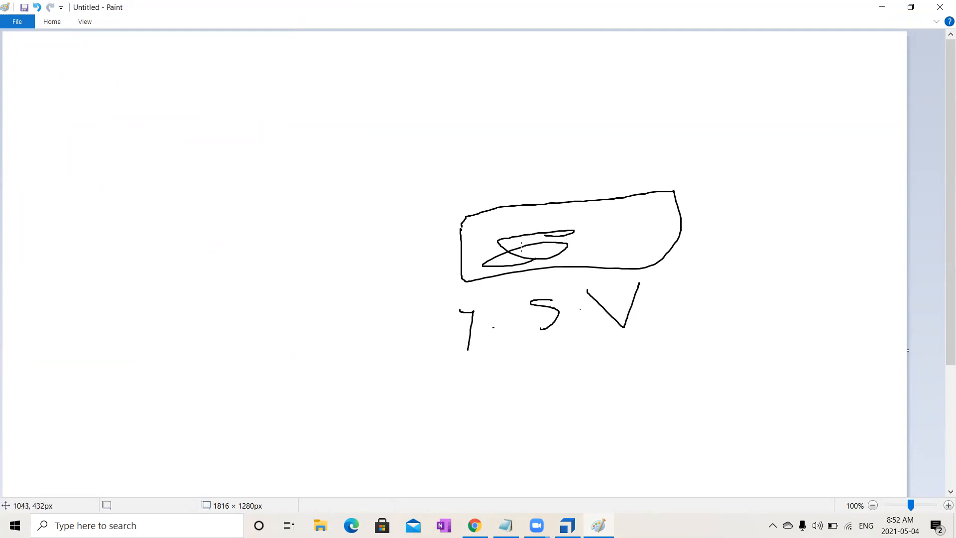
- Sketch a larger box on the left half of the canvas labelled BPV, with an arrow leading into the T.S.V box
mouse_move(87, 134)
mouse_down()
mouse_move(305, 209)
mouse_move(300, 84)
mouse_move(71, 144)
mouse_up()
mouse_move(150, 302)
mouse_down()
mouse_move(152, 280)
mouse_move(206, 291)
mouse_move(184, 313)
mouse_up()
mouse_move(252, 299)
mouse_down()
mouse_move(239, 257)
mouse_move(233, 272)
mouse_move(315, 294)
mouse_move(313, 254)
mouse_up()
mouse_move(261, 164)
mouse_down()
mouse_move(437, 213)
mouse_move(499, 259)
mouse_move(642, 234)
mouse_move(619, 252)
mouse_up()
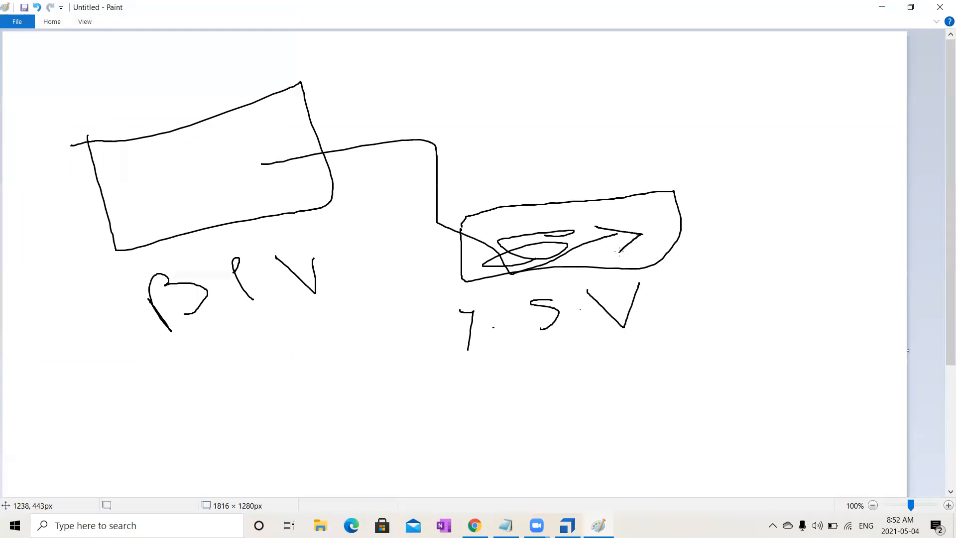
- Write the expression {PL[ ]} by hand above the T.S.V box
mouse_move(479, 133)
mouse_down()
mouse_move(462, 157)
mouse_move(473, 164)
mouse_move(472, 187)
mouse_move(489, 178)
mouse_move(488, 142)
mouse_move(486, 158)
mouse_move(507, 164)
mouse_move(532, 150)
mouse_move(552, 158)
mouse_up()
mouse_move(585, 124)
mouse_down()
mouse_move(608, 123)
mouse_move(613, 152)
mouse_up()
drag(620, 104, 626, 170)
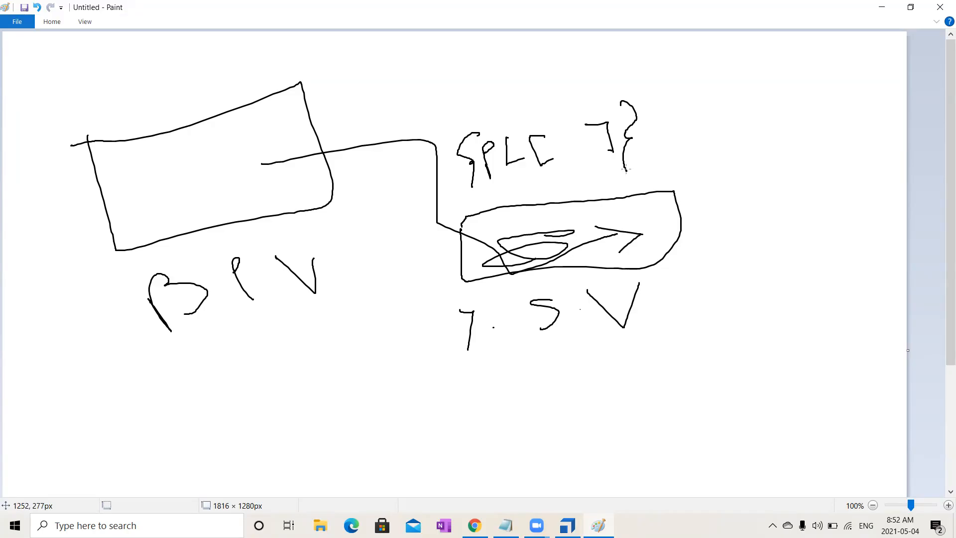
- Draw several lines running into the BPV box from above and below, and write the letters d and S above it
drag(242, 158, 224, 172)
drag(82, 99, 155, 147)
drag(138, 101, 213, 149)
mouse_move(31, 73)
mouse_down()
mouse_move(10, 105)
mouse_move(52, 130)
mouse_up()
drag(97, 69, 122, 96)
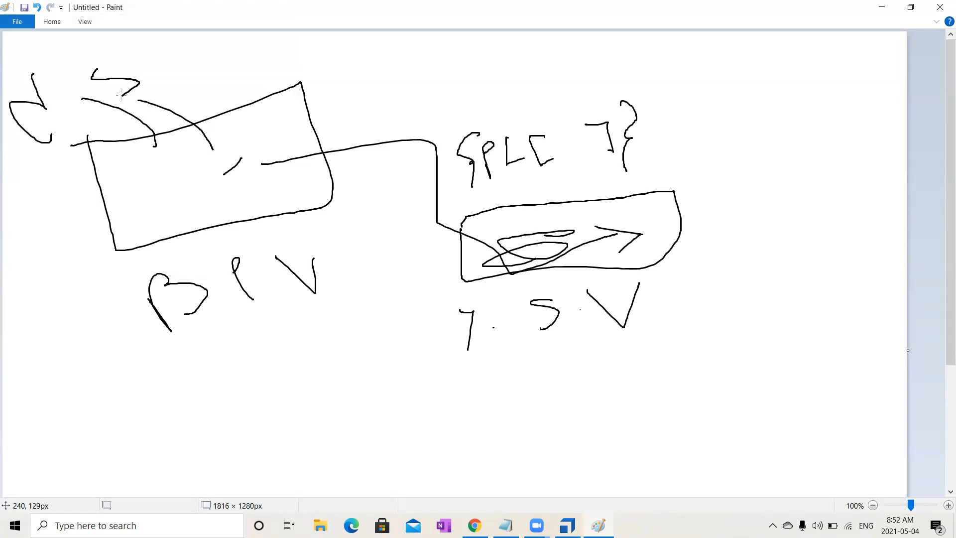
drag(193, 77, 274, 130)
drag(63, 230, 161, 172)
drag(83, 253, 170, 182)
drag(103, 296, 195, 176)
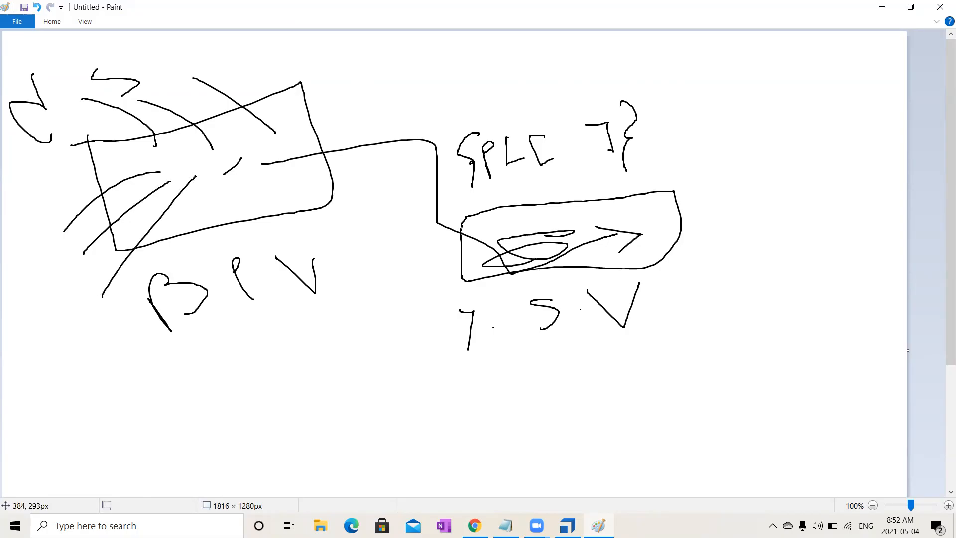
- Circle the BPV and T.S.V areas and draw a curve linking the two
mouse_move(314, 169)
mouse_down()
mouse_move(140, 223)
mouse_move(308, 253)
mouse_move(161, 294)
mouse_up()
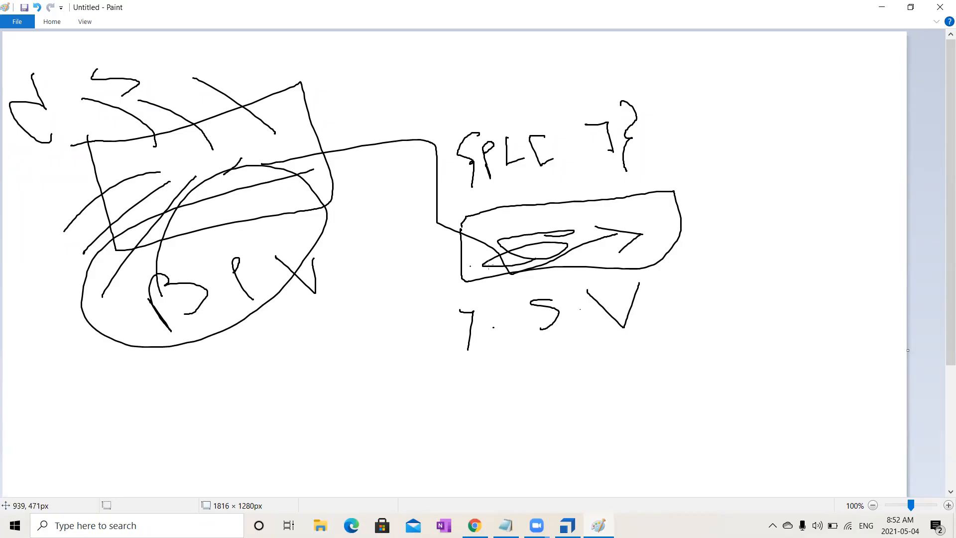
mouse_move(771, 176)
mouse_down()
mouse_move(378, 281)
mouse_move(795, 169)
mouse_move(515, 239)
mouse_up()
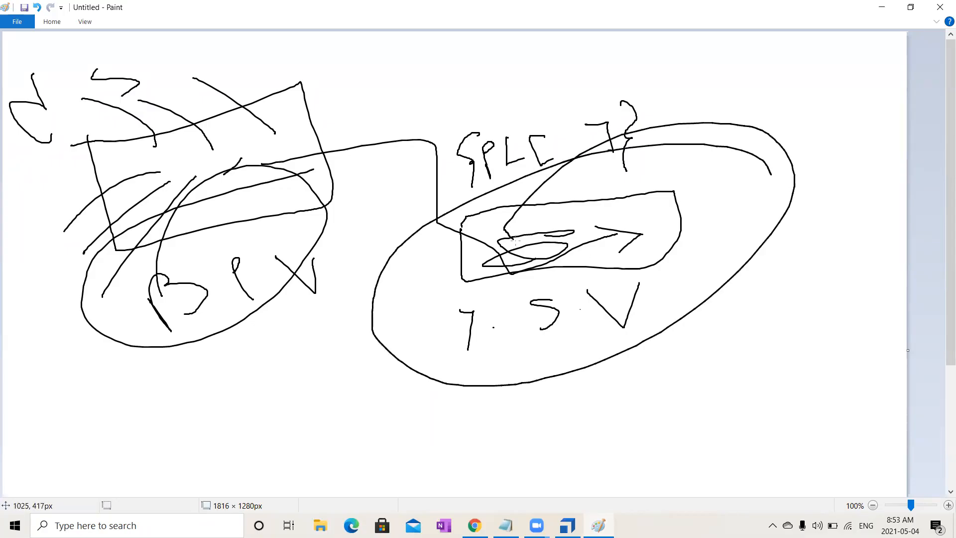
mouse_move(292, 236)
mouse_down()
mouse_move(431, 193)
mouse_move(621, 229)
mouse_up()
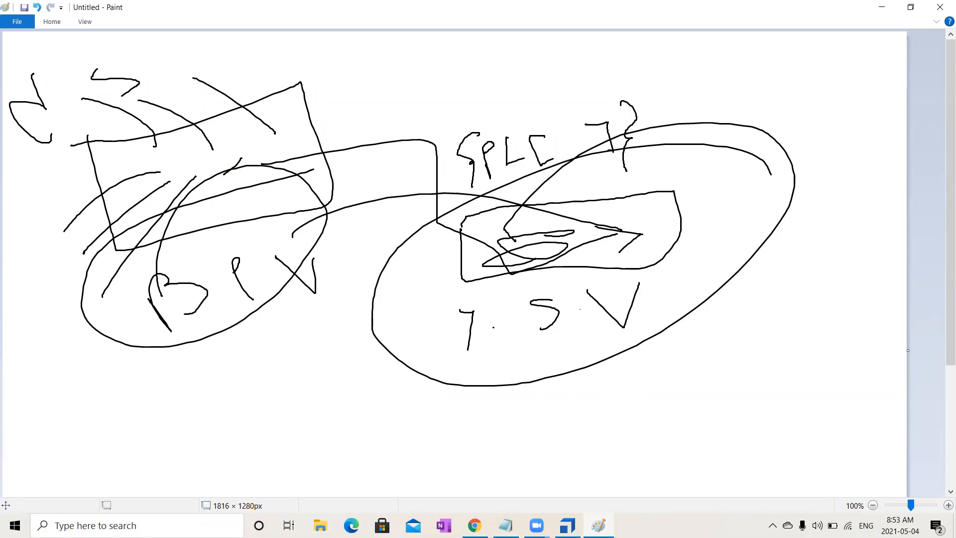
- Switch back to Tosca Commander and create a reusable test step block named BP_Open Url in the Library
click(567, 526)
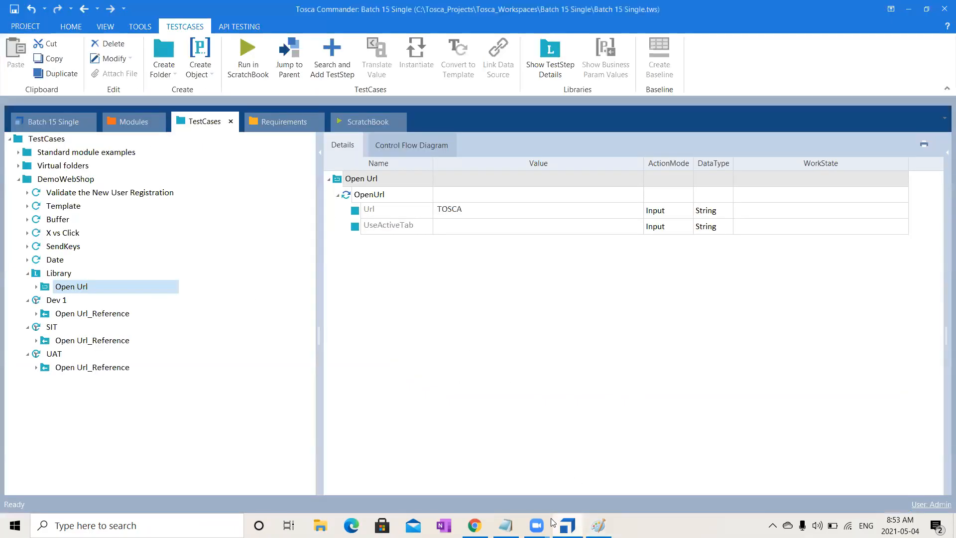
click(64, 275)
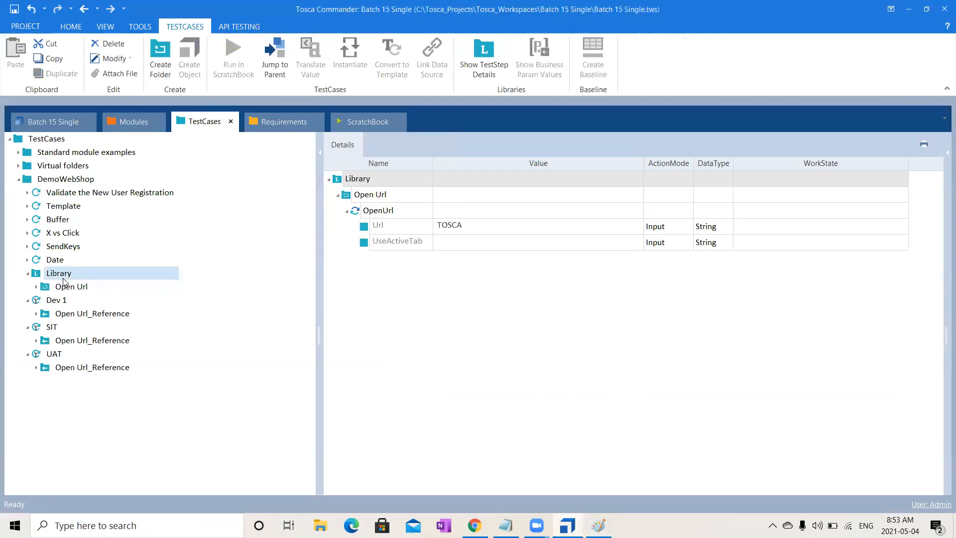
right_click(63, 280)
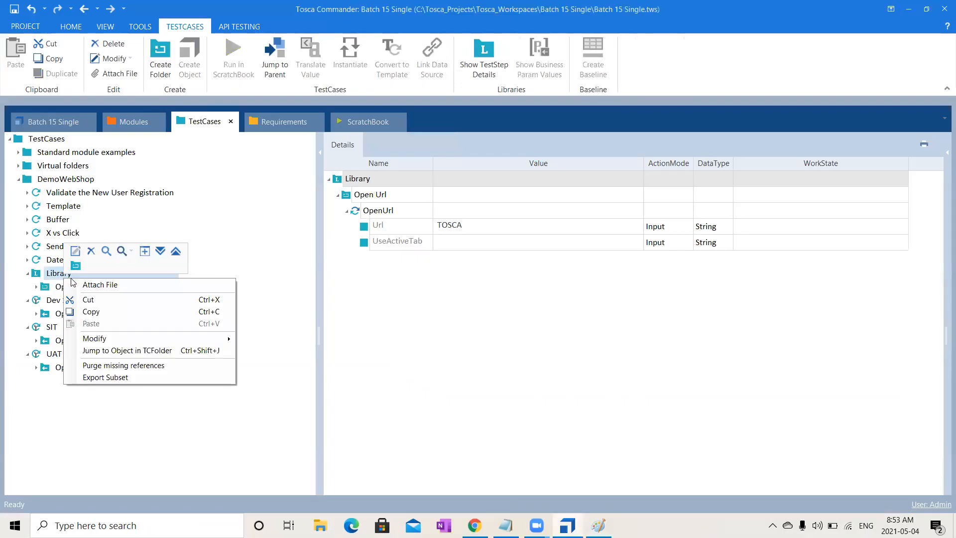
click(78, 268)
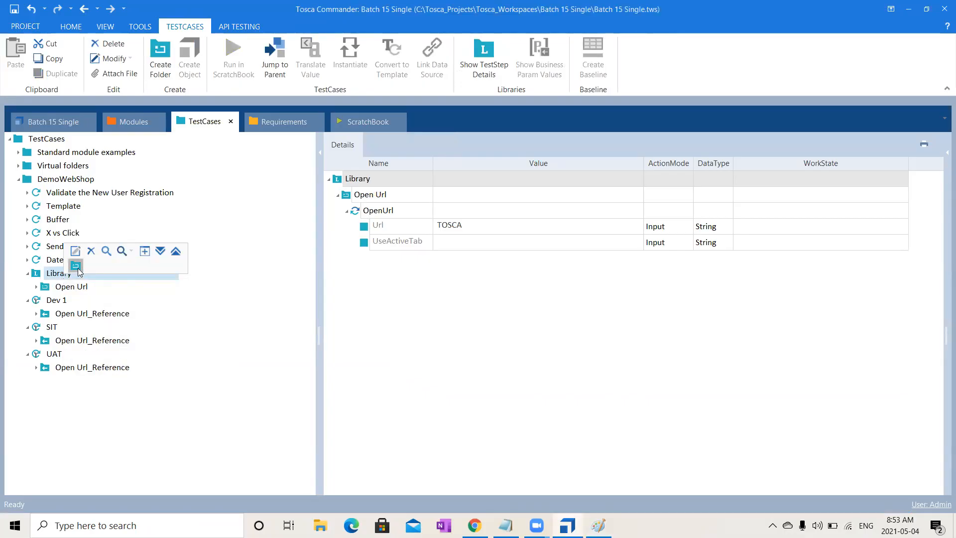
text(BP)
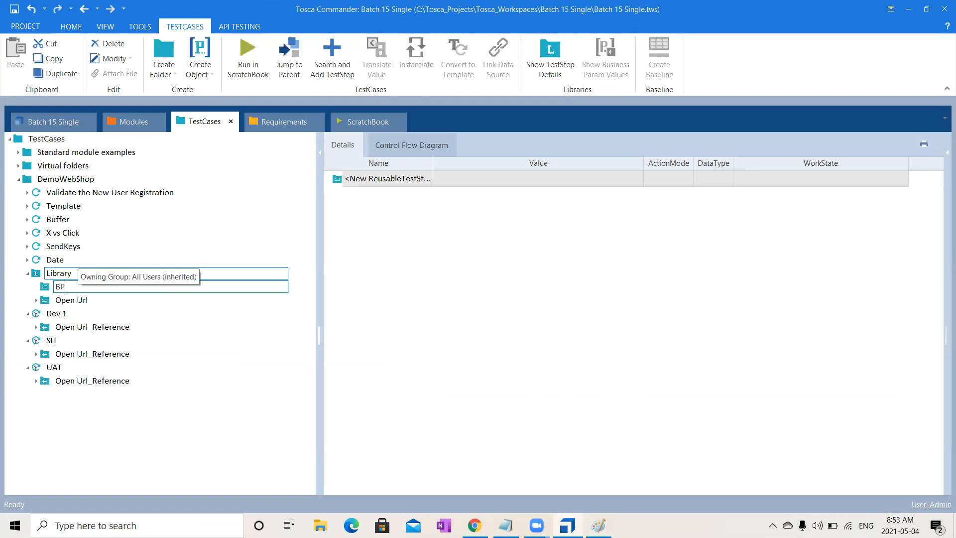
text(_OPen)
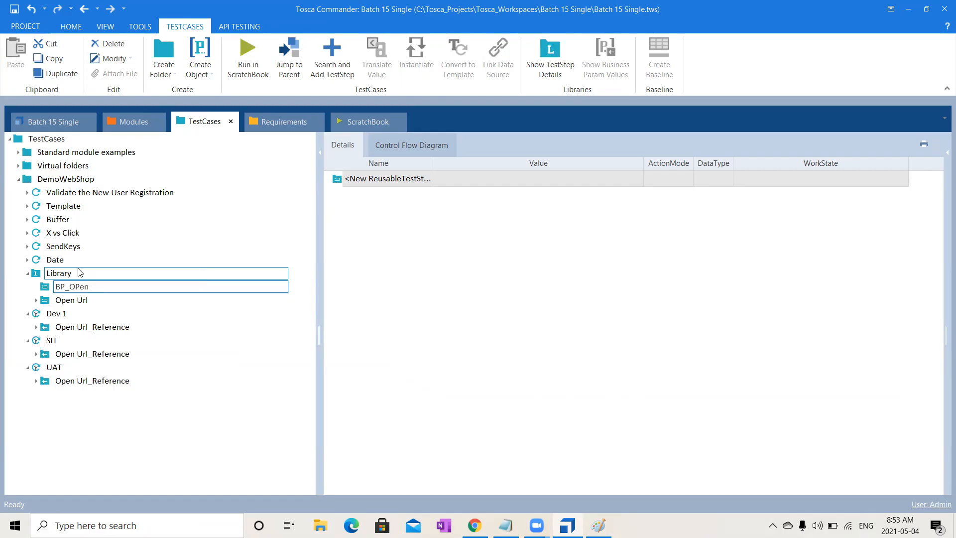
key(BackSpace)
key(BackSpace)
key(BackSpace)
text(pen Url)
key(Return)
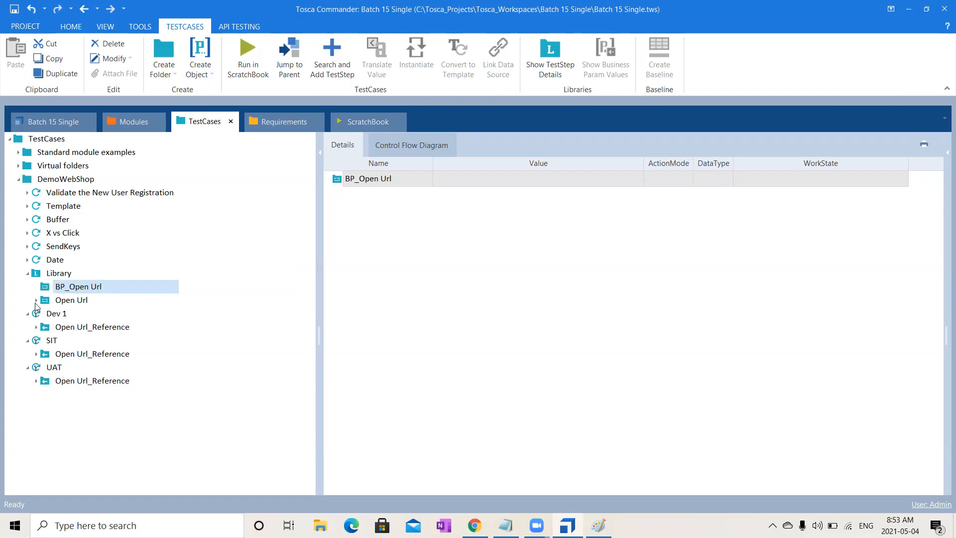
- Copy the OpenUrl test step from the Open Url block into BP_Open Url and expand the new block
click(36, 300)
click(71, 314)
key(ctrl+c)
click(75, 291)
key(ctrl+v)
click(36, 300)
click(36, 287)
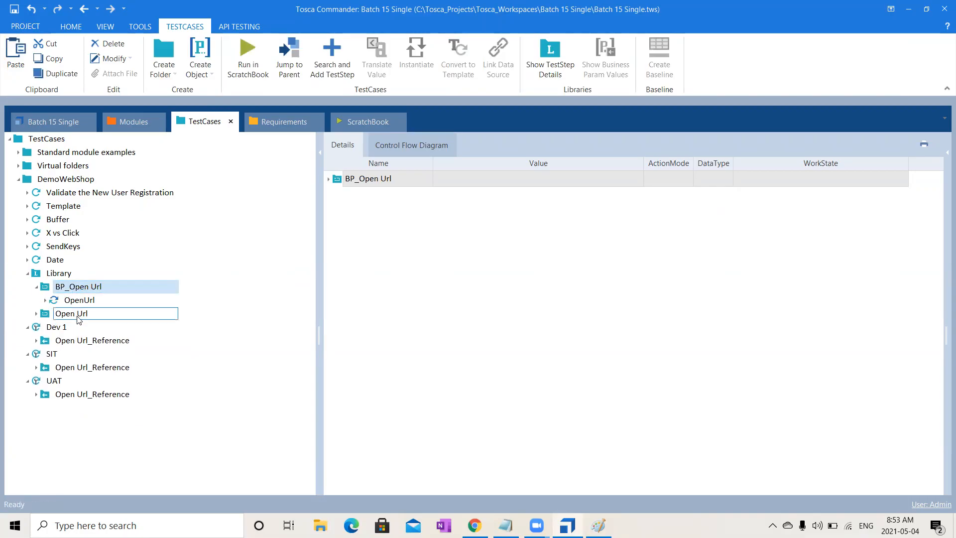
- Add a Business Parameters container to the BP_Open Url block in the Library
click(93, 304)
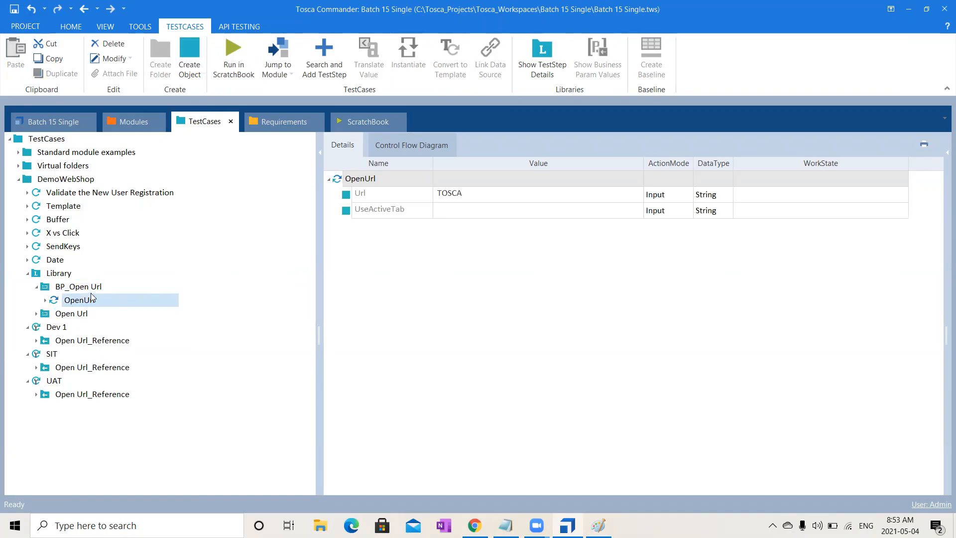
click(92, 291)
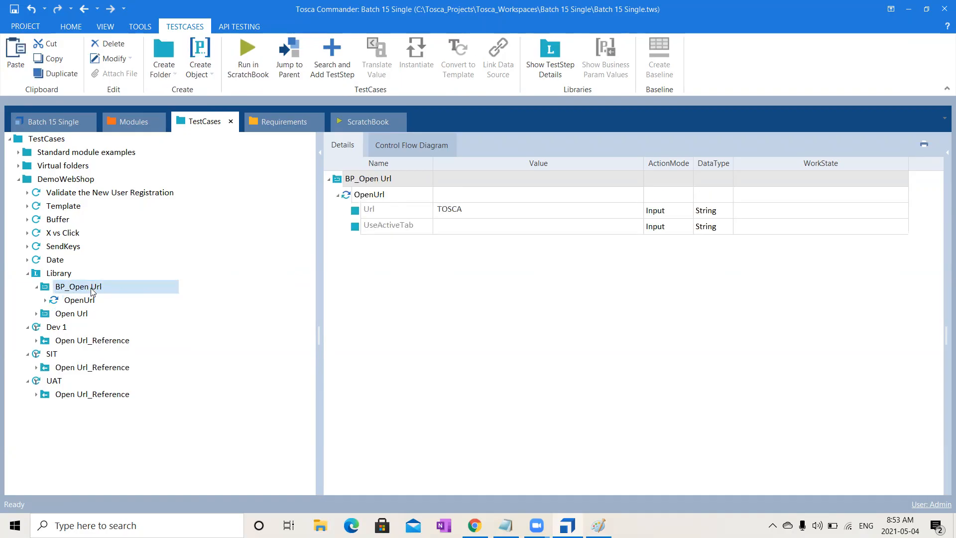
right_click(92, 291)
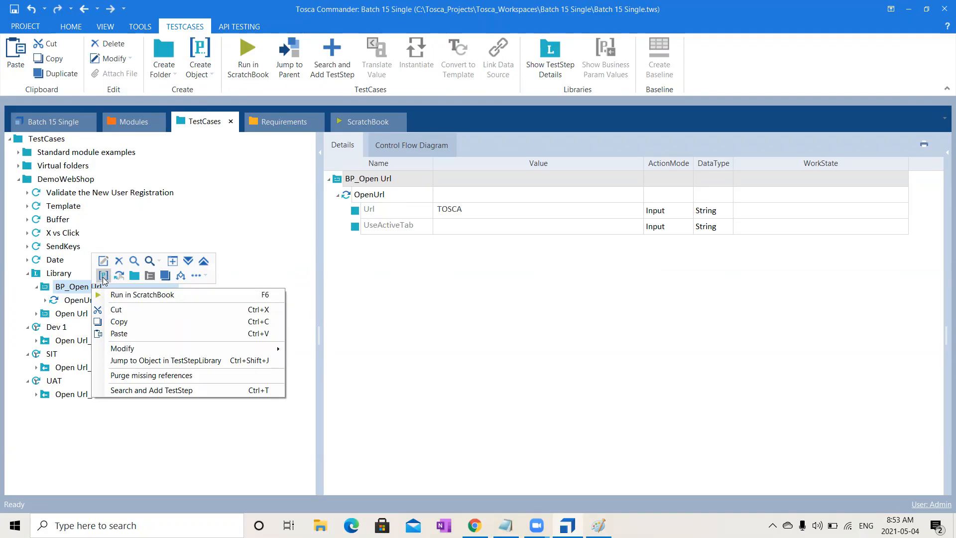
click(103, 277)
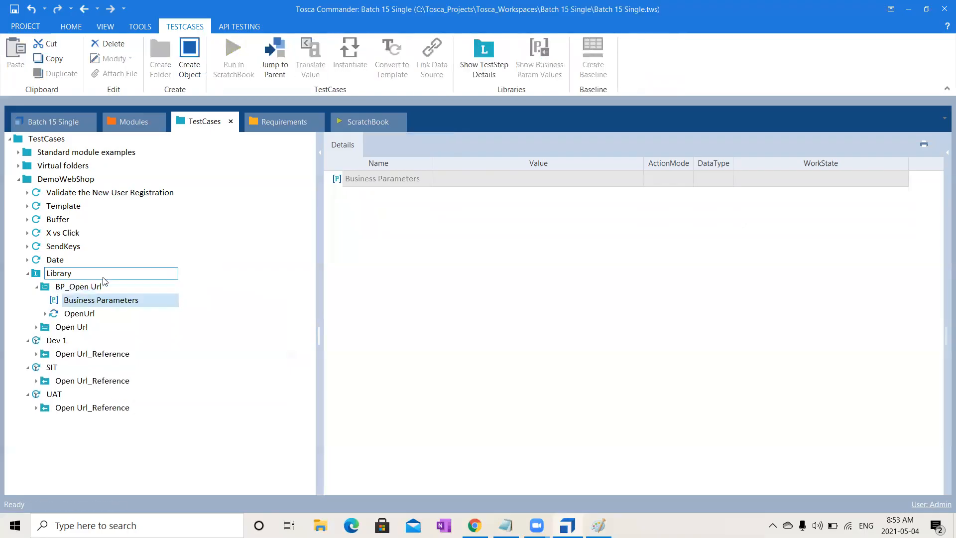
right_click(95, 301)
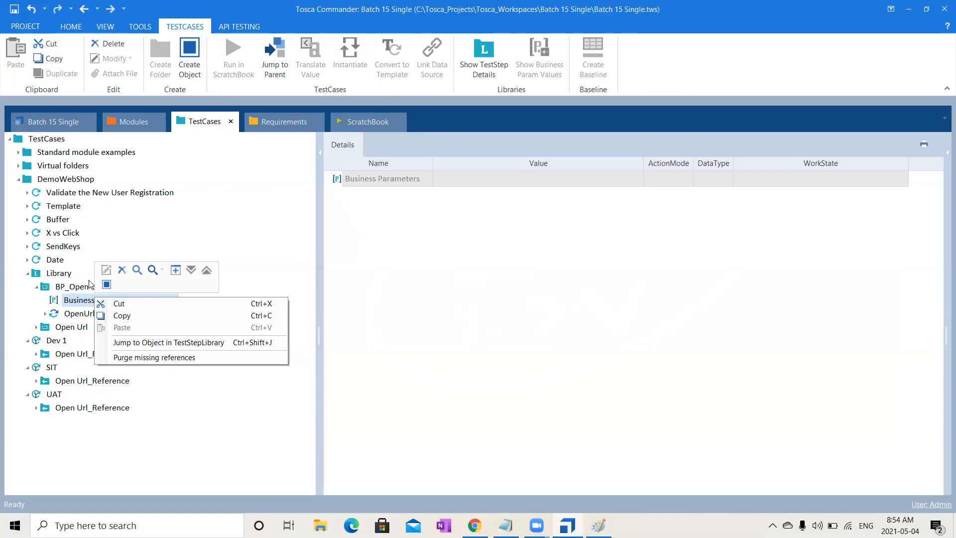
right_click(85, 288)
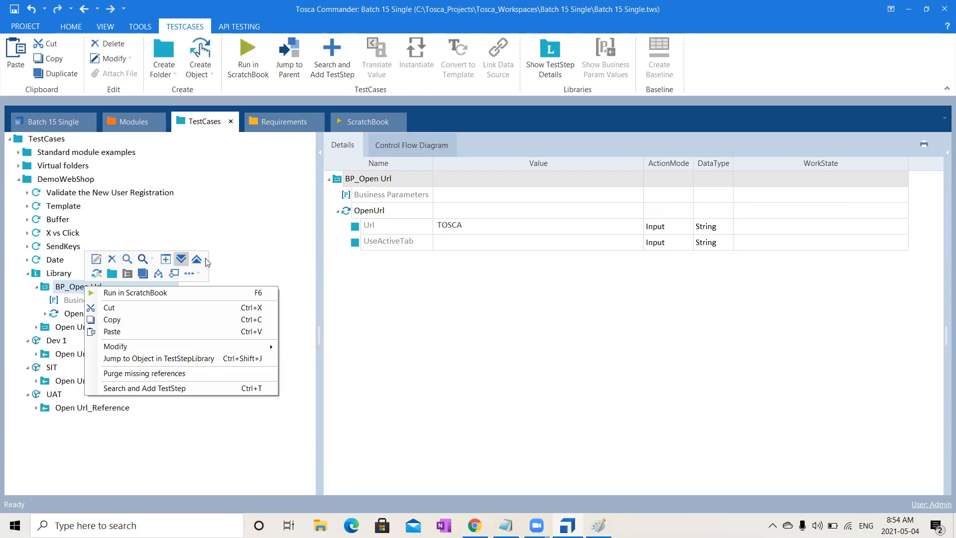
click(199, 273)
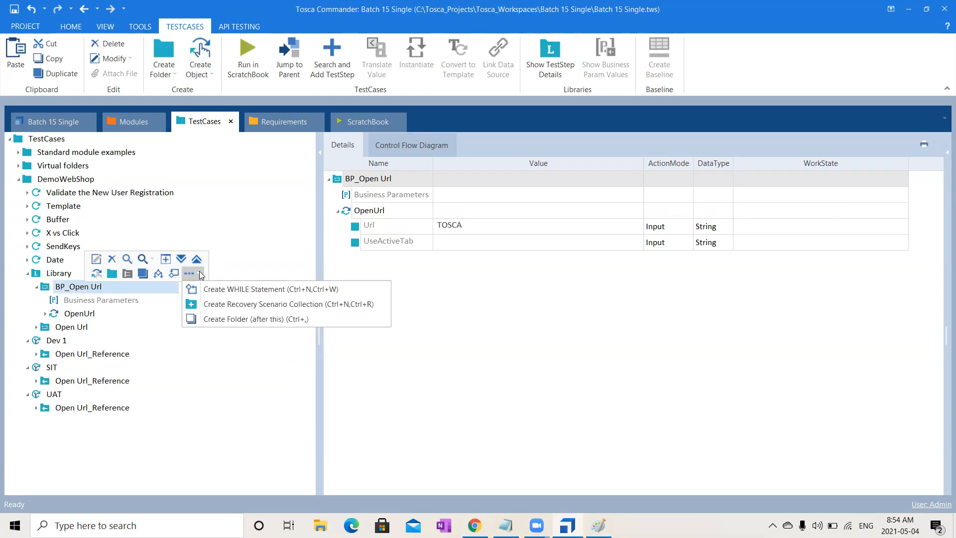
- Create a parameter named Url under the Business Parameters of BP_Open Url
click(120, 303)
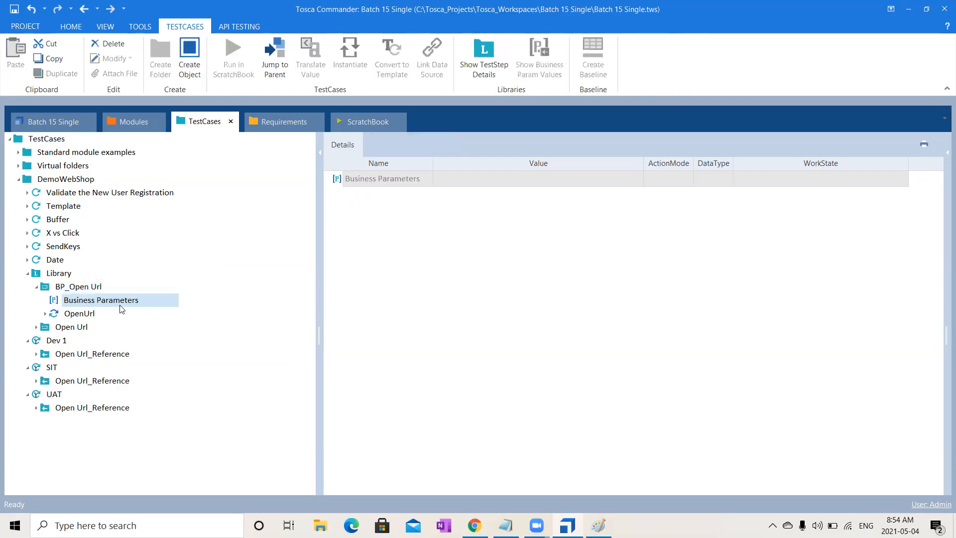
right_click(121, 308)
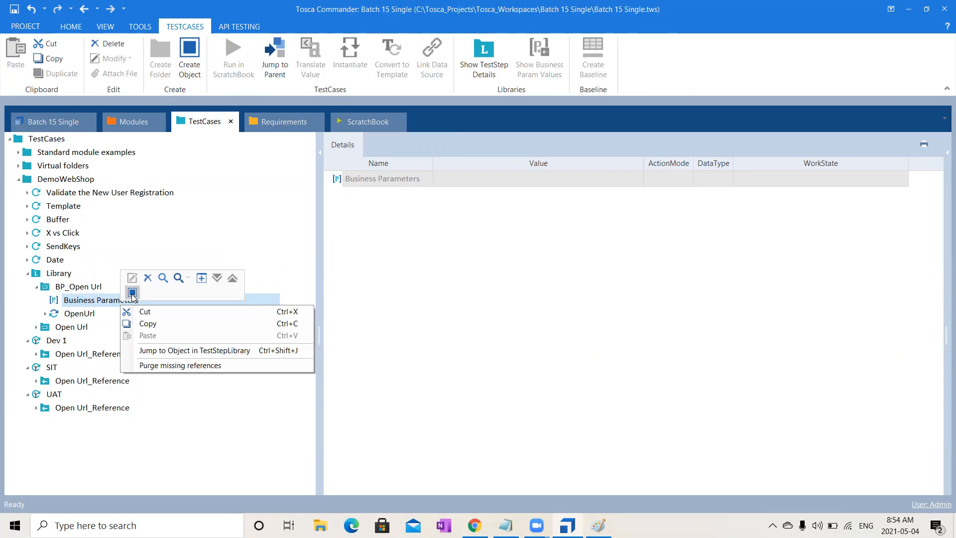
click(132, 292)
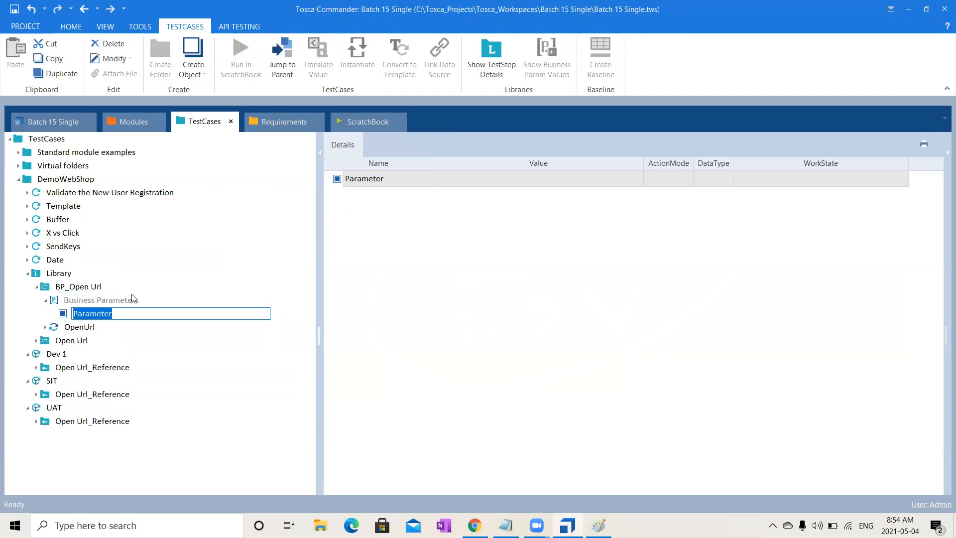
text(Url)
key(Return)
- Clear the hard-coded Url value in the OpenUrl test step of BP_Open Url
click(86, 328)
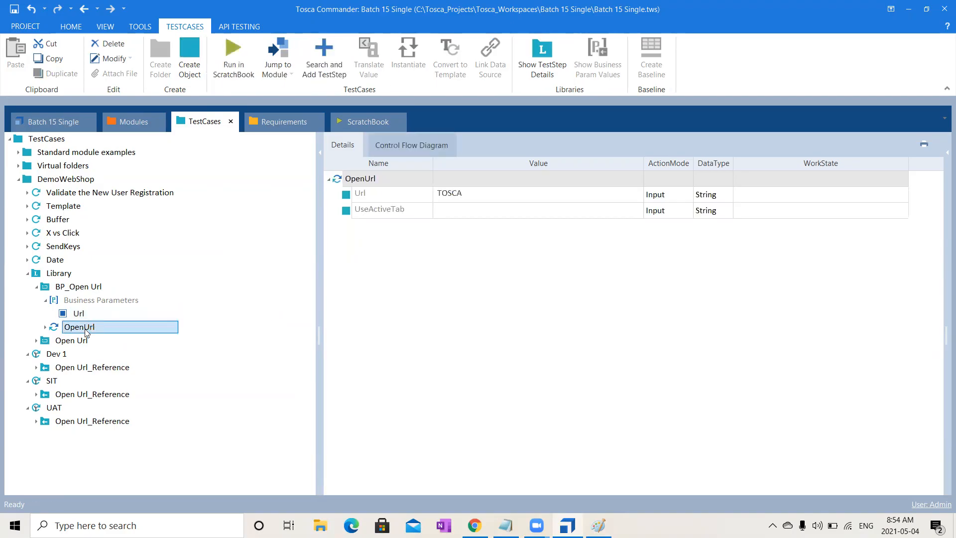
click(482, 195)
click(481, 195)
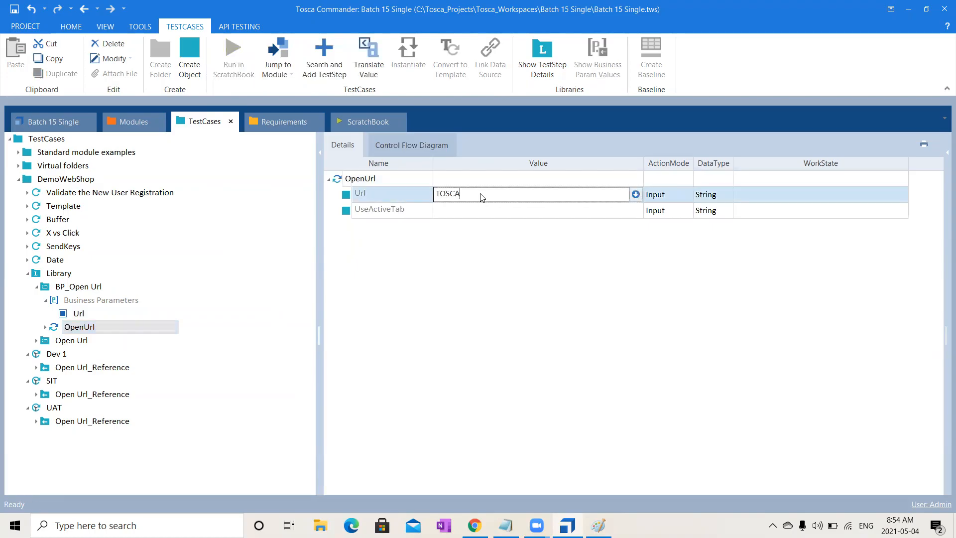
drag(495, 196, 389, 199)
key(BackSpace)
click(492, 321)
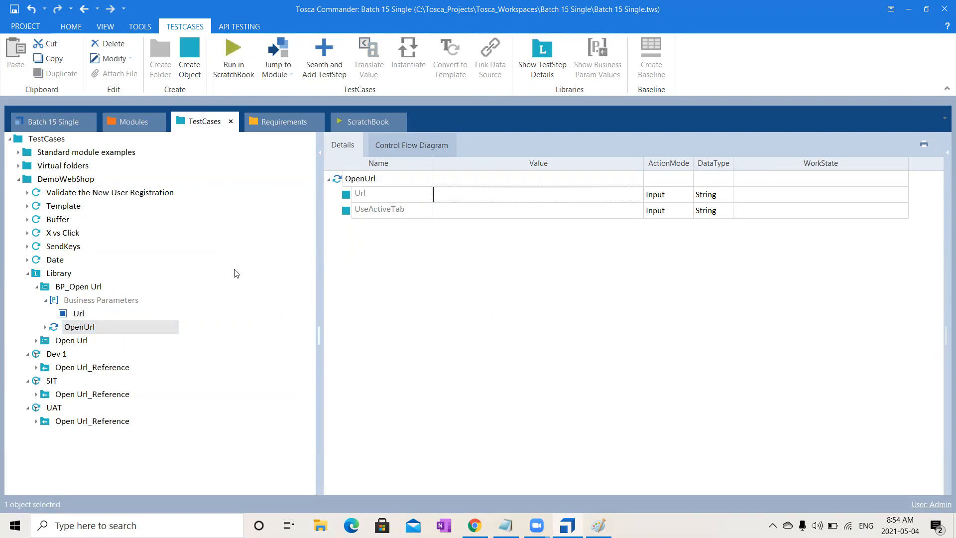
- Link the OpenUrl step's Url value to the Url business parameter as {PL[Url]} and show the step's details
click(77, 315)
drag(76, 317, 473, 196)
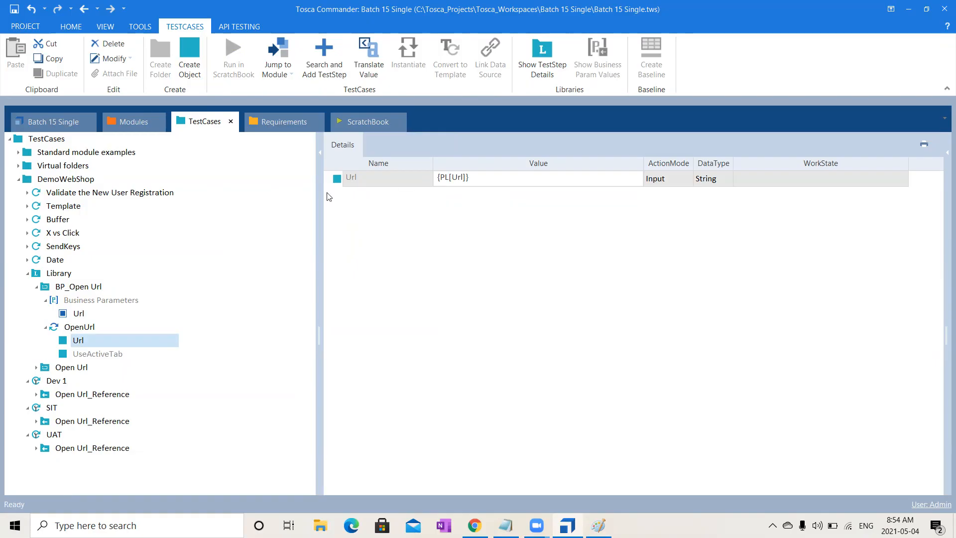
double_click(86, 328)
key(Return)
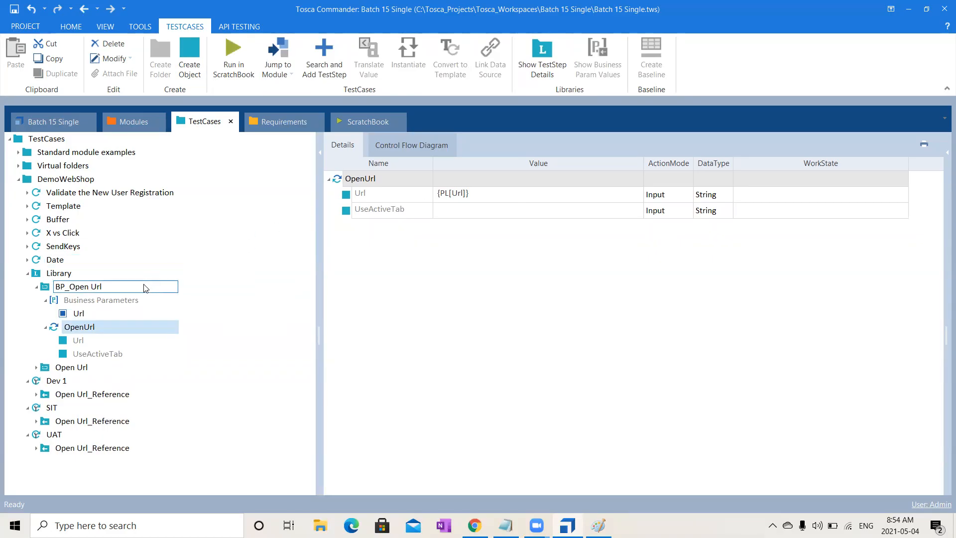
- Collapse the BP_Open Url block and add a reference to it in the Dev 1, SIT and UAT test cases
click(36, 287)
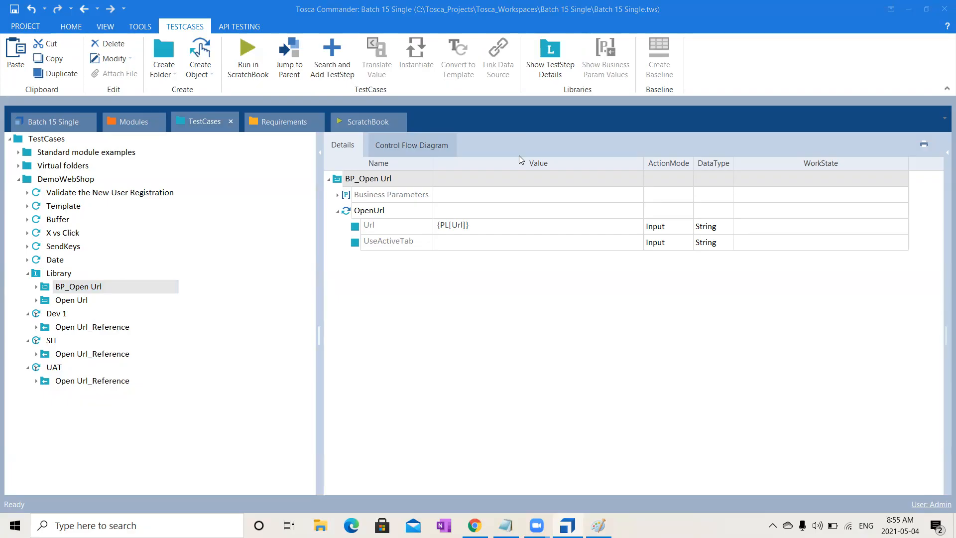
double_click(68, 274)
click(76, 287)
drag(63, 288, 51, 354)
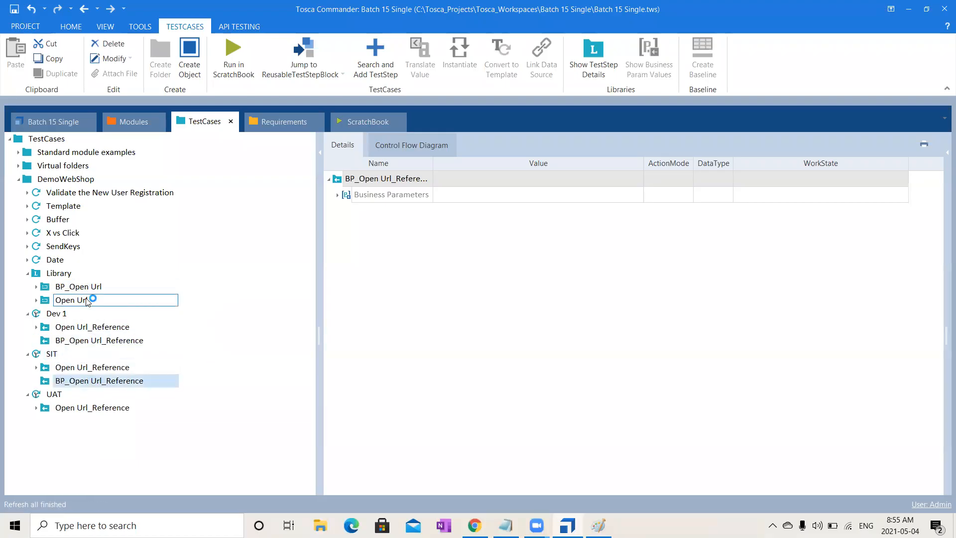
drag(80, 286, 55, 398)
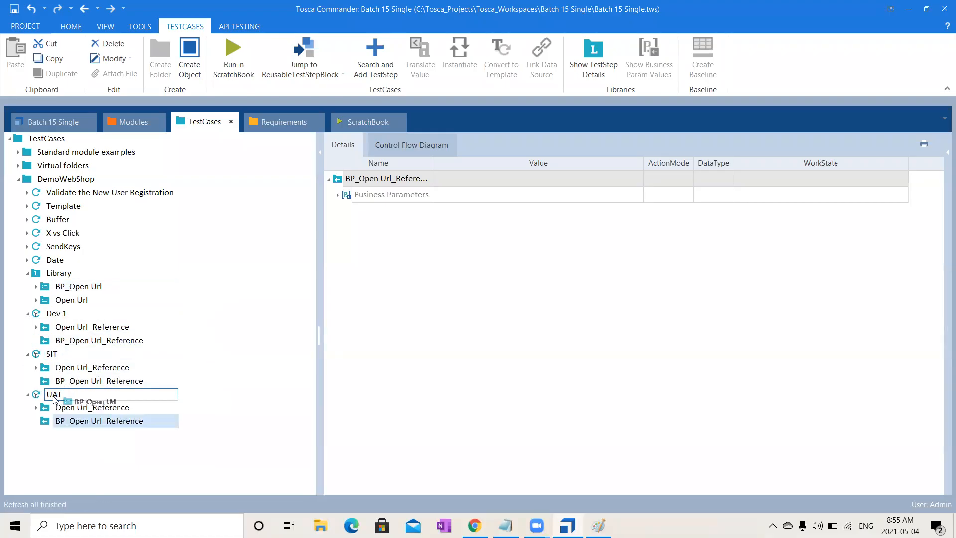
click(409, 116)
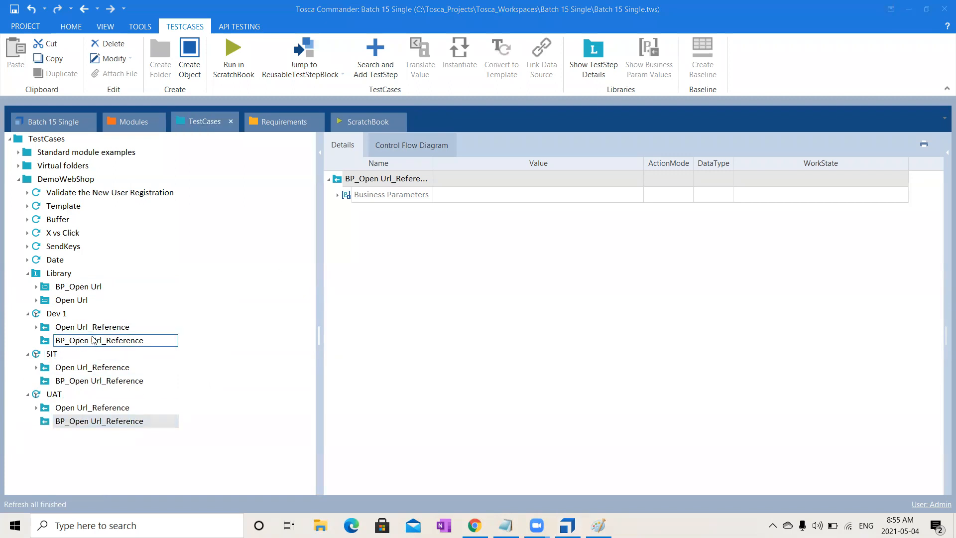
- In the Dev 1 test case, expand the BP_Open Url reference's business parameters and set Url to dev.com
click(93, 340)
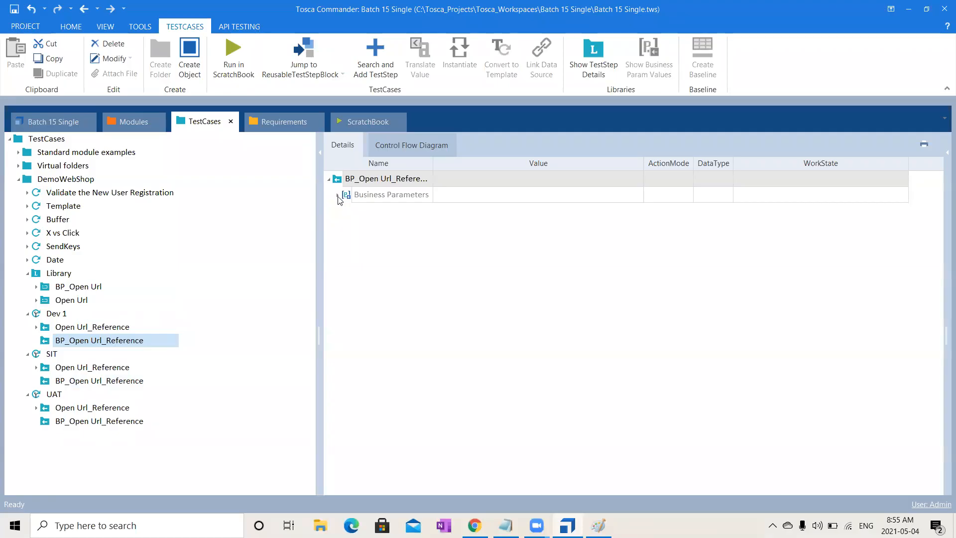
click(62, 314)
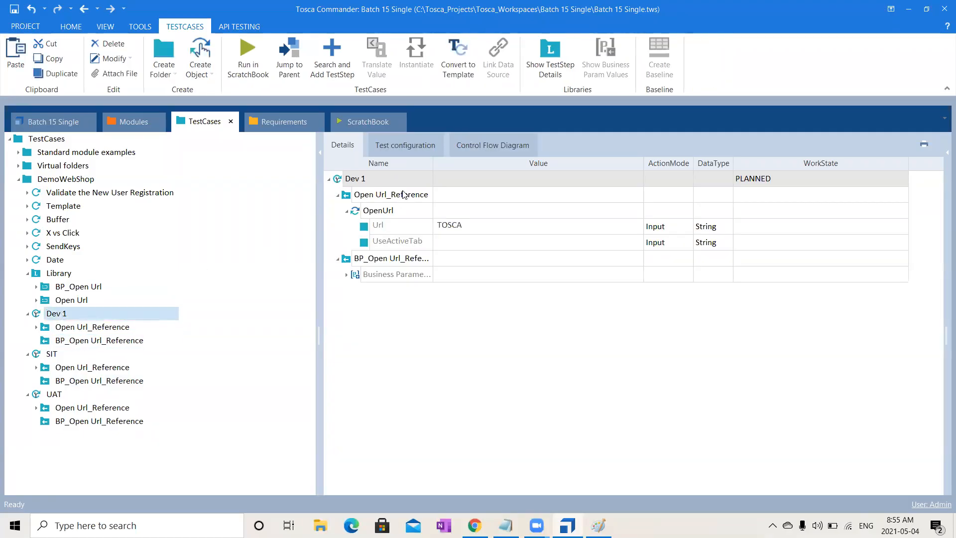
click(347, 211)
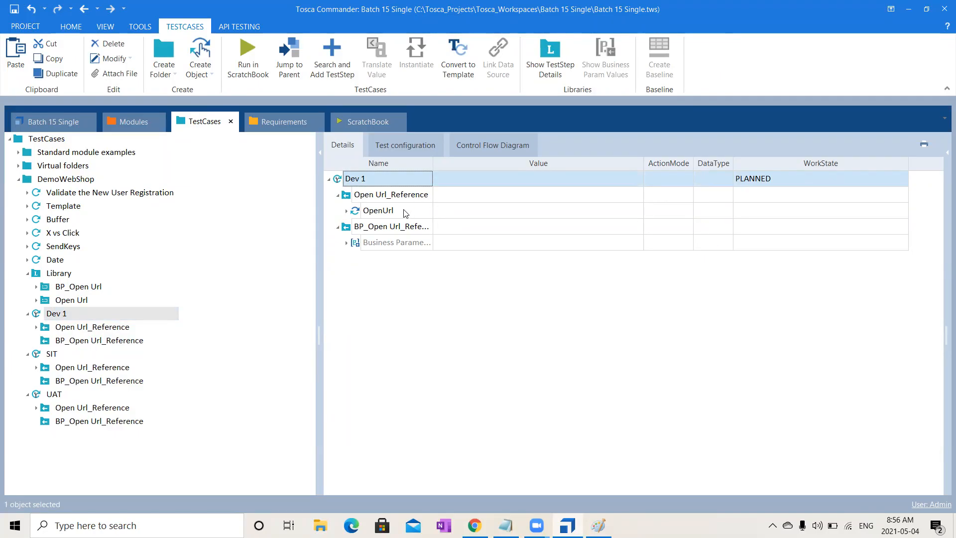
click(346, 244)
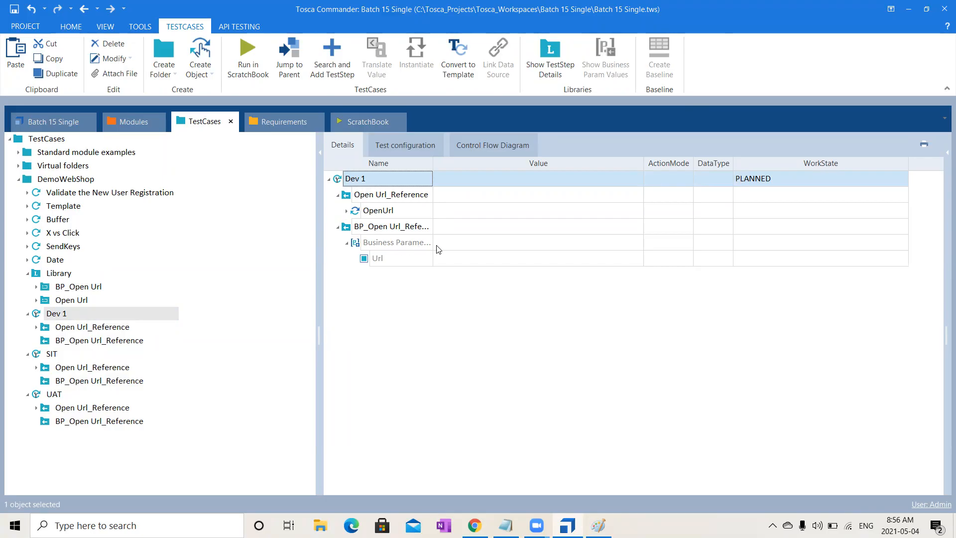
click(459, 263)
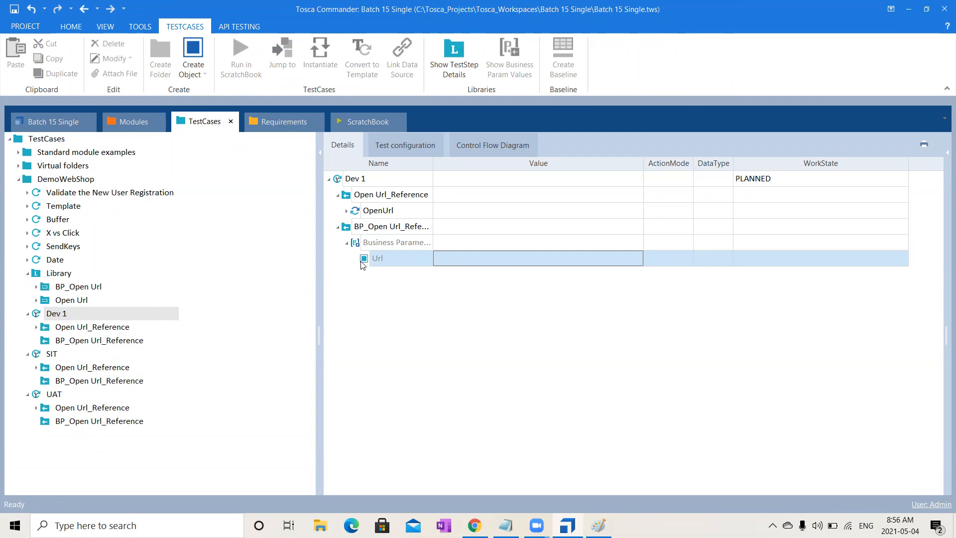
click(456, 252)
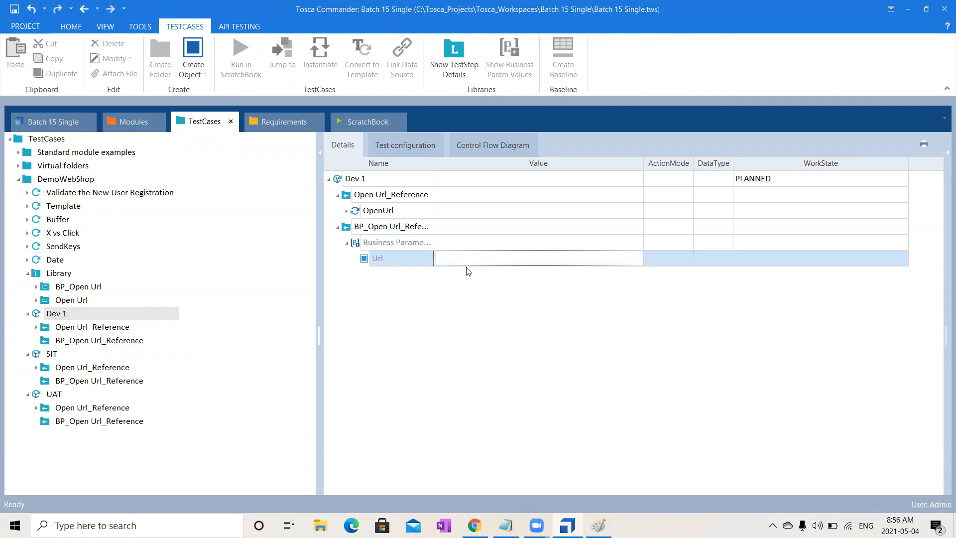
text(dev.com)
click(500, 366)
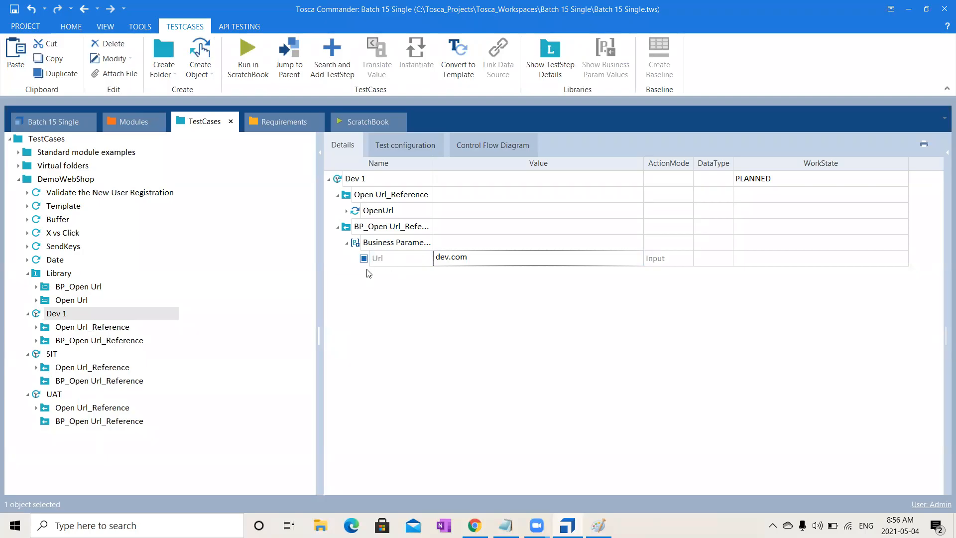
click(72, 317)
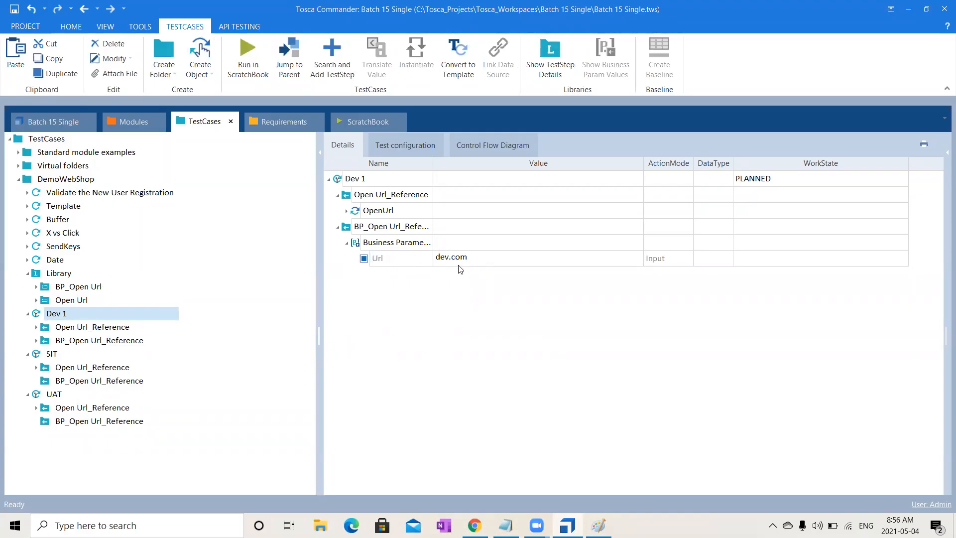
- Set the Url business parameter of the BP_Open Url reference to sit.com in SIT and uat.com in UAT
click(81, 356)
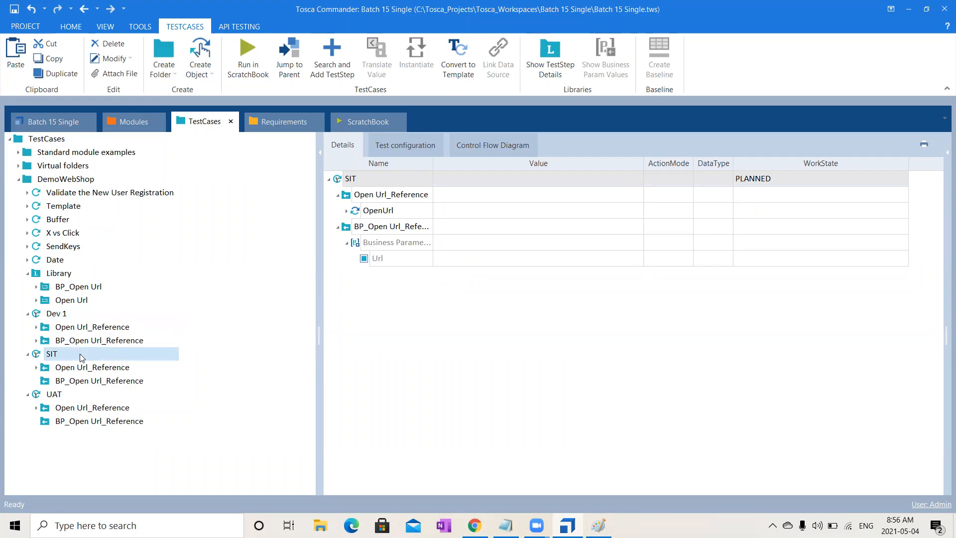
click(464, 261)
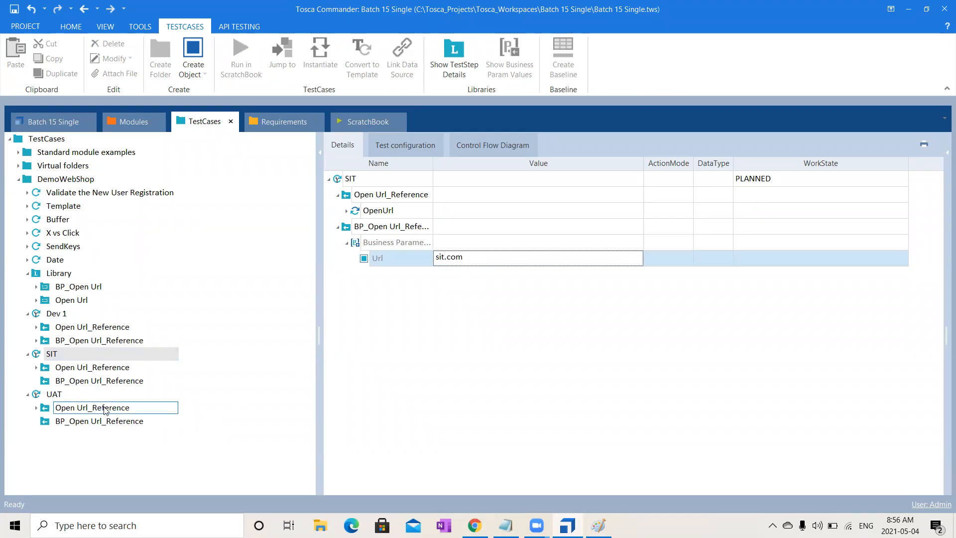
click(74, 394)
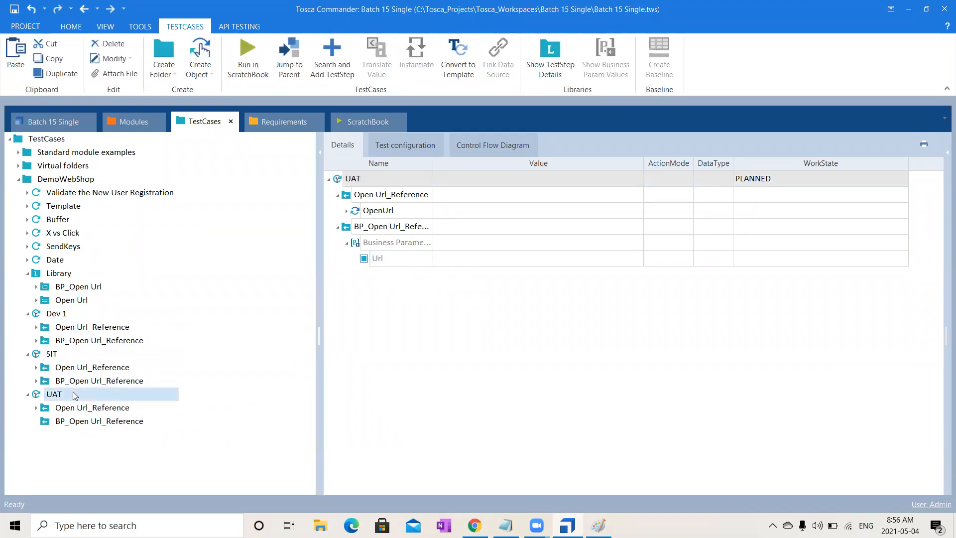
click(480, 262)
text(ua)
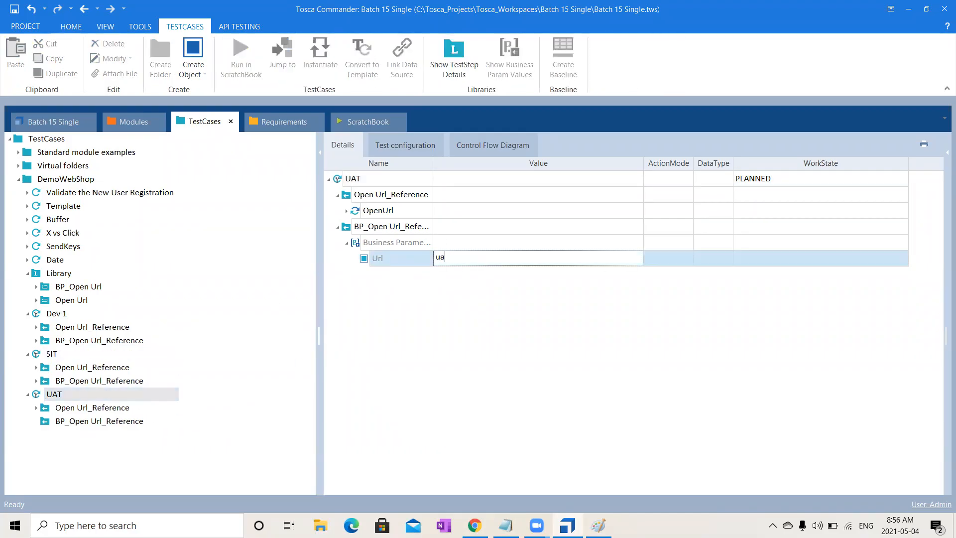
text(t.com)
click(548, 465)
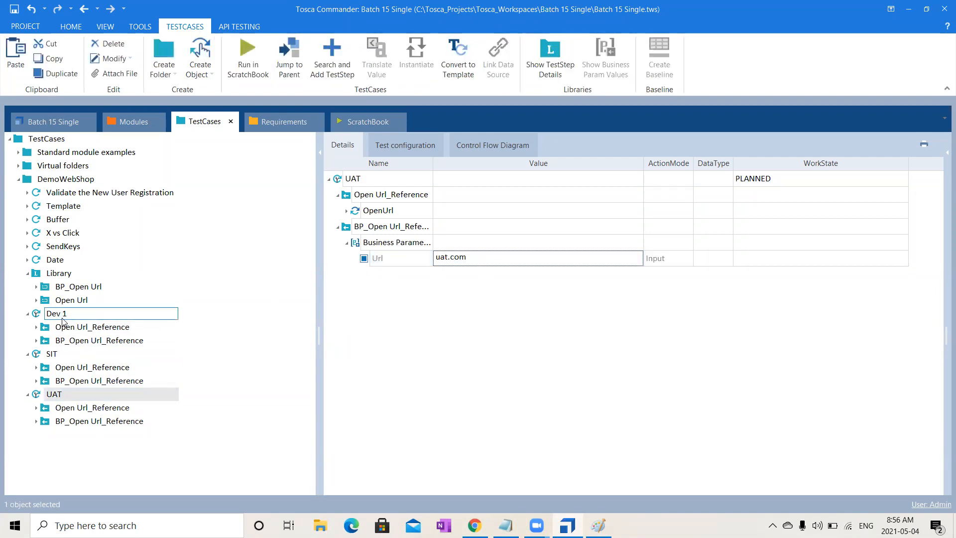
- Review the Url parameter and its link in BP_Open Url, and compare them with the Url value in Dev 1
click(110, 286)
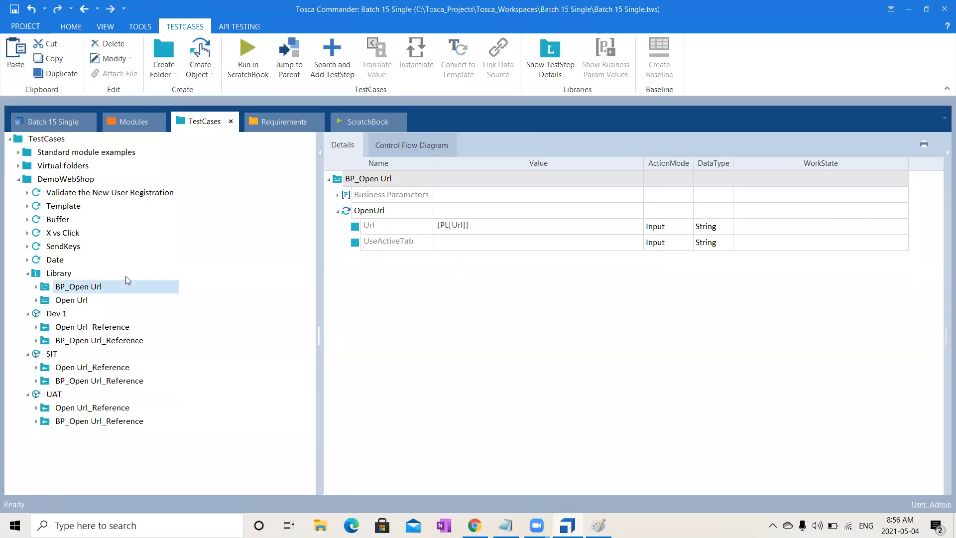
click(338, 195)
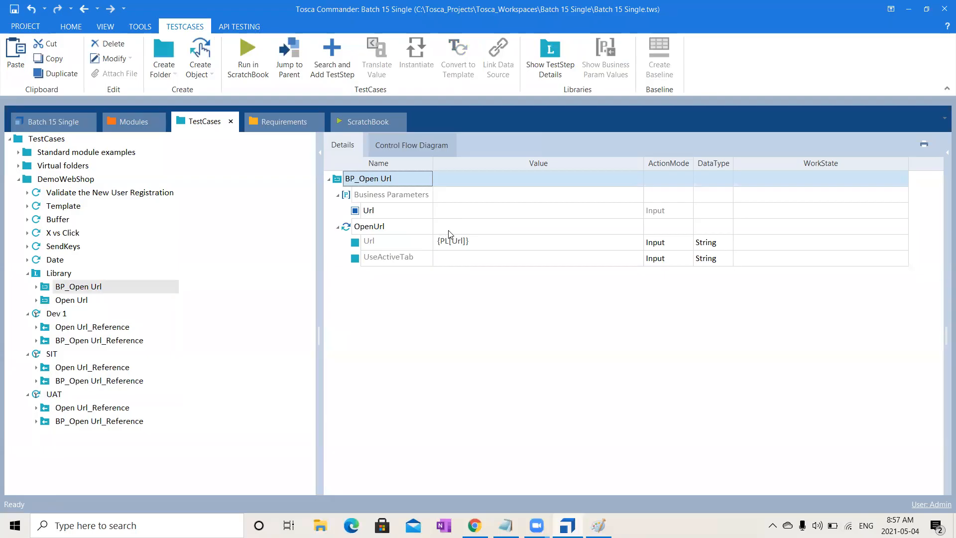
click(58, 317)
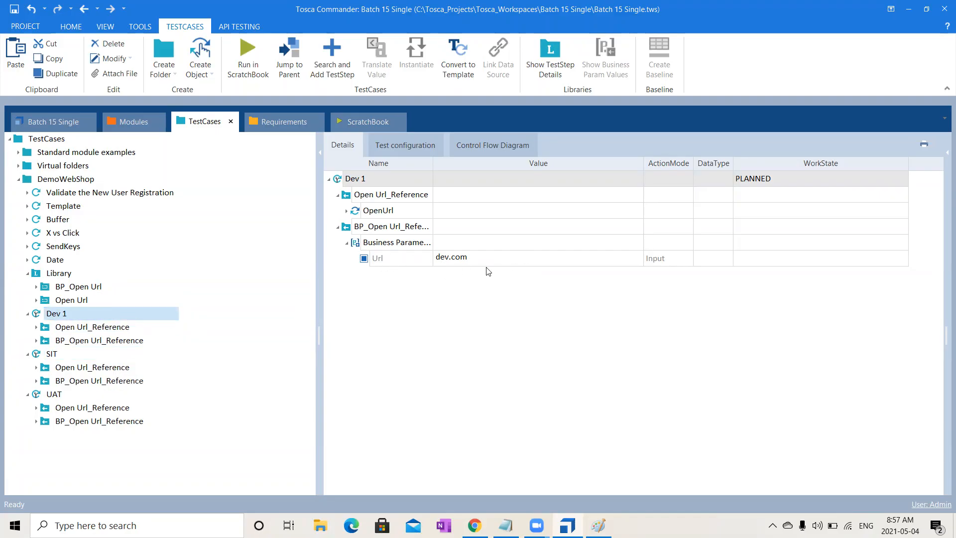
- Review the Url values in the SIT and UAT test cases and the Url business parameter of BP_Open Url in the Library
click(69, 358)
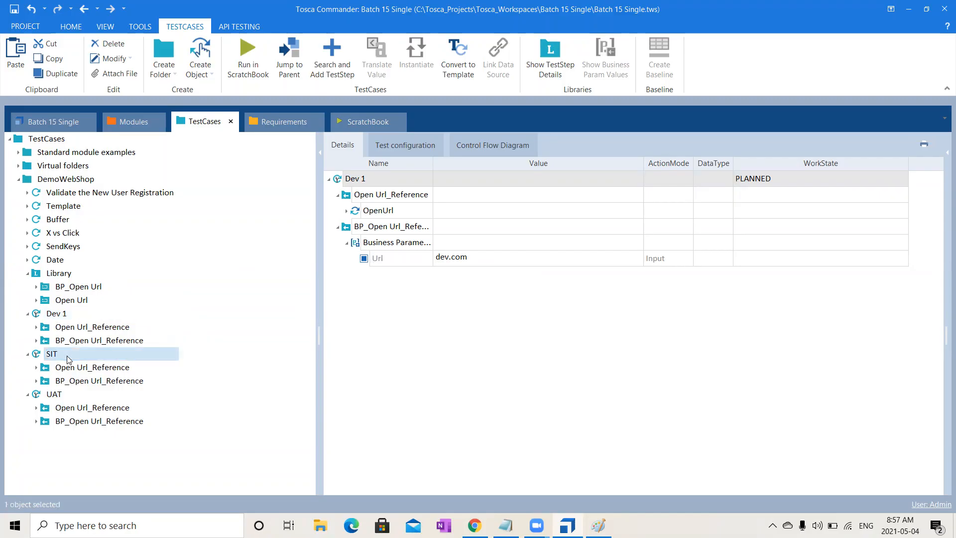
click(58, 397)
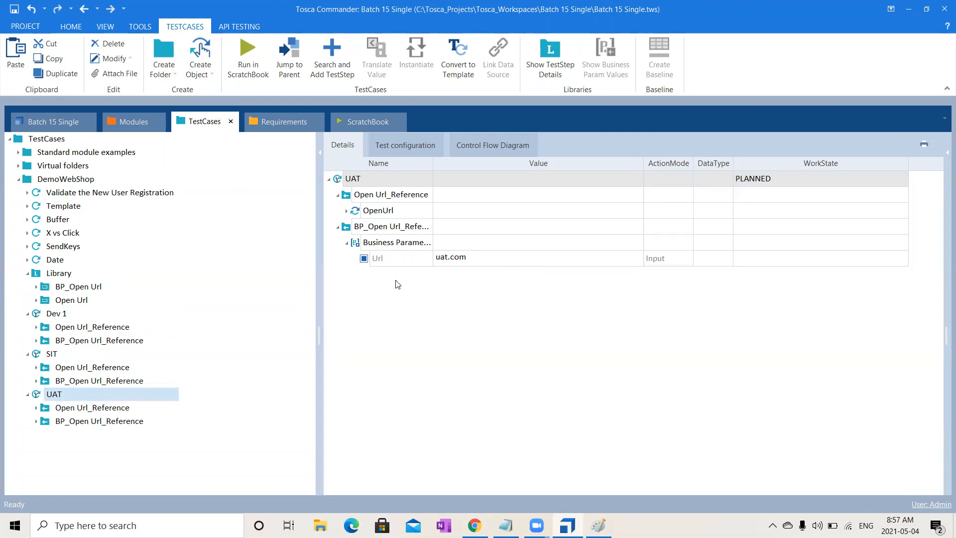
click(79, 274)
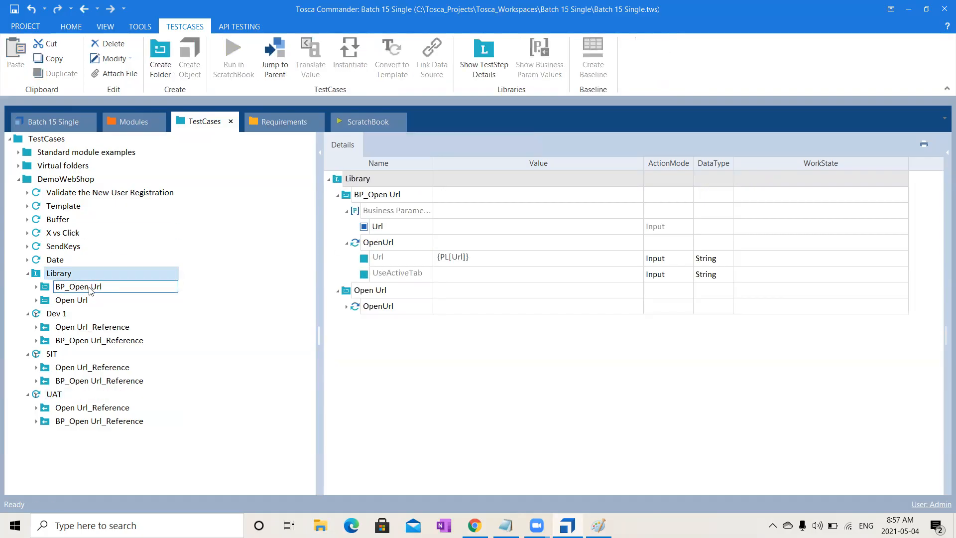
click(90, 289)
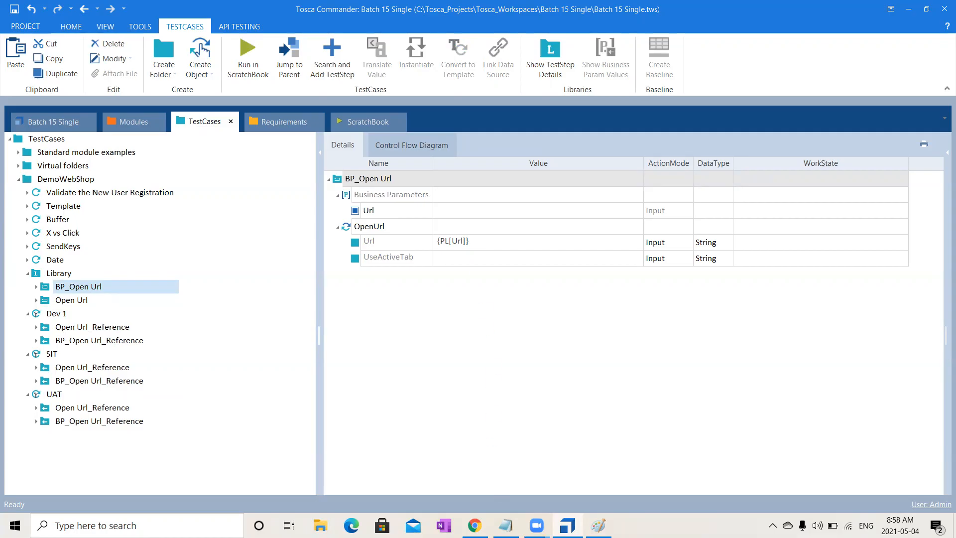
- Switch to the Notepad notes and write {B[]} below the Reusable Test Step Block line, leaving one blank line between them
key(alt+Tab)
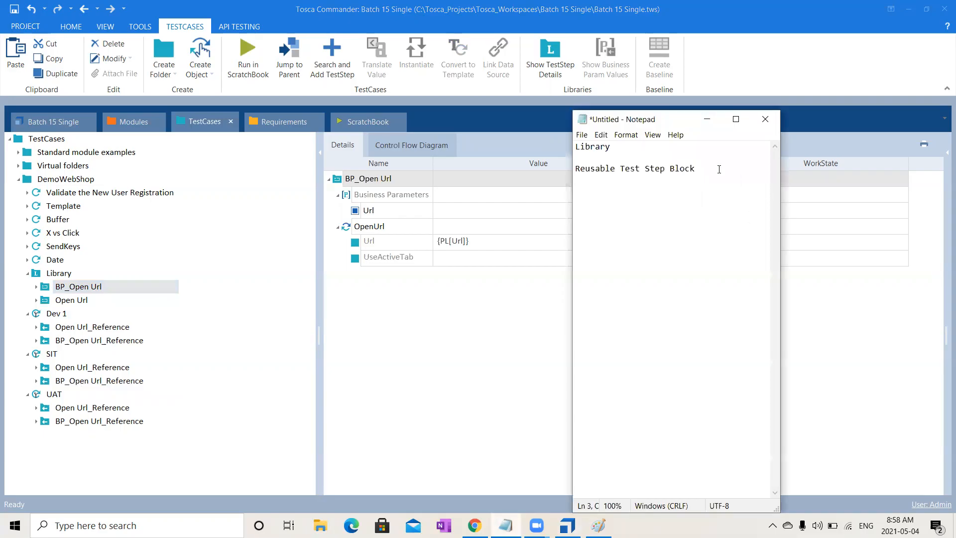
key(Return)
key(Return)
text({B[]})
- Write {PL[]} on the line below {B[]}, highlight its PL letters, and return to Tosca Commander
key(Return)
text({PL[]})
drag(605, 202, 581, 203)
click(587, 204)
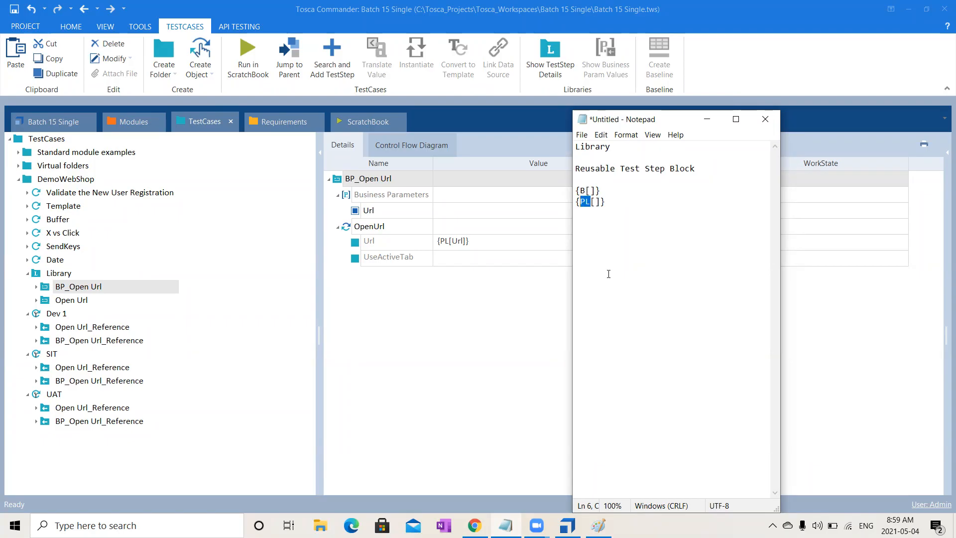
click(479, 345)
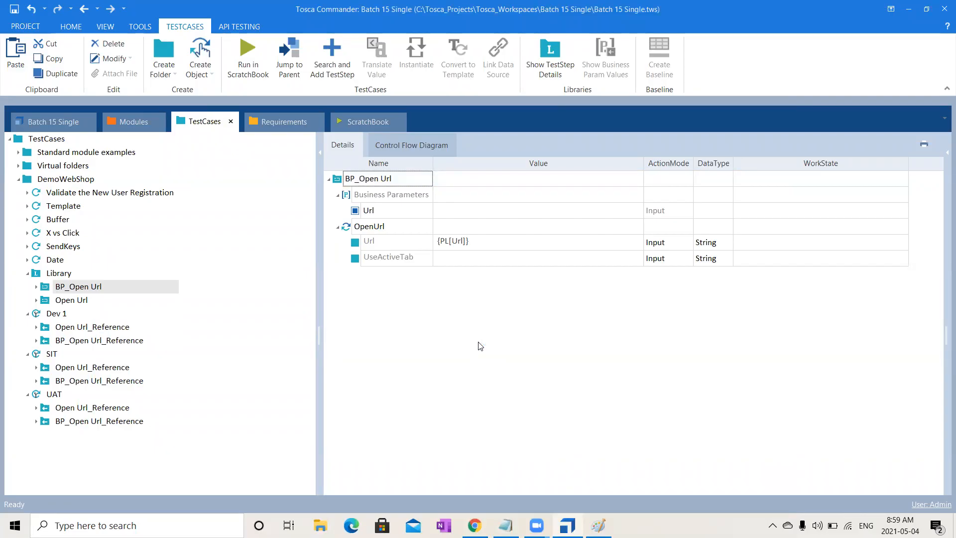
click(501, 491)
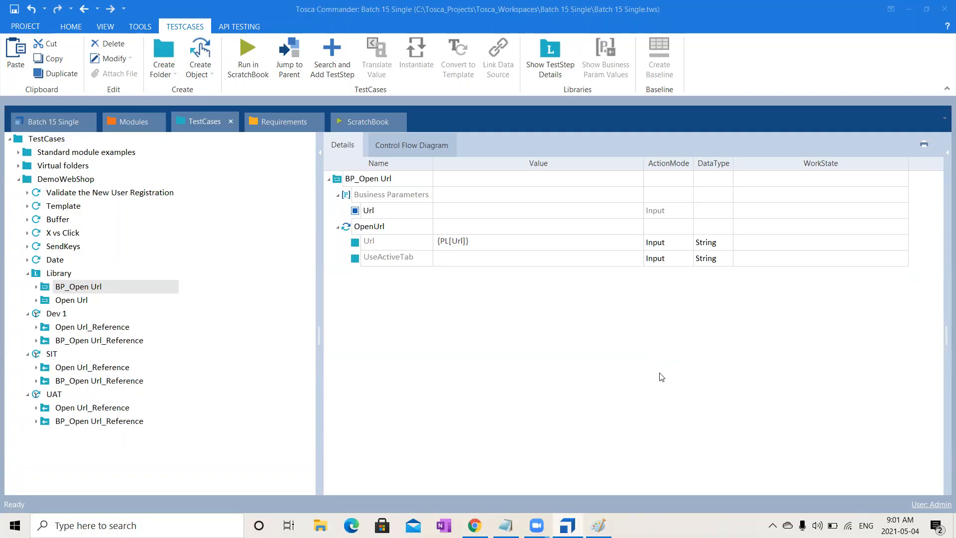
- Collapse the Library folder and the Dev 1, SIT and UAT test cases in the DemoWebShop tree
click(51, 314)
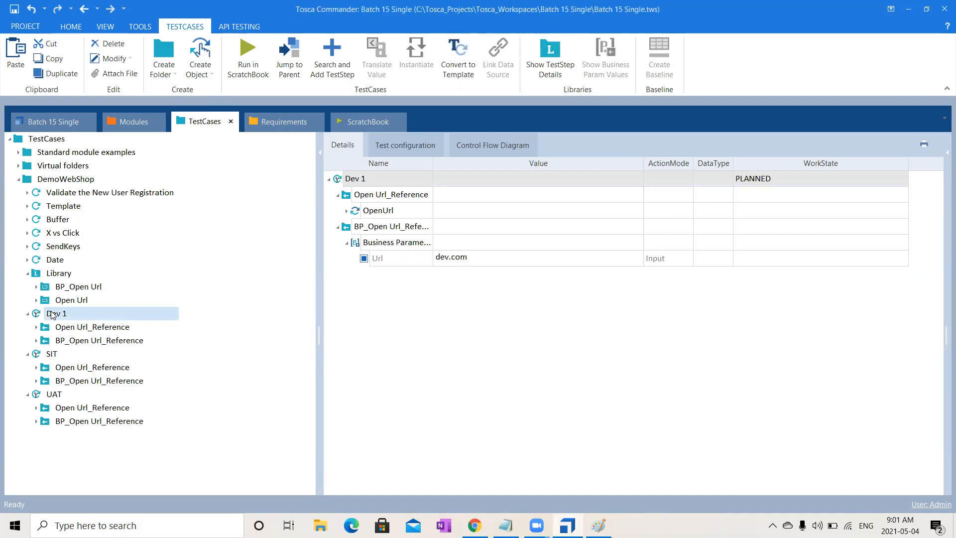
click(28, 273)
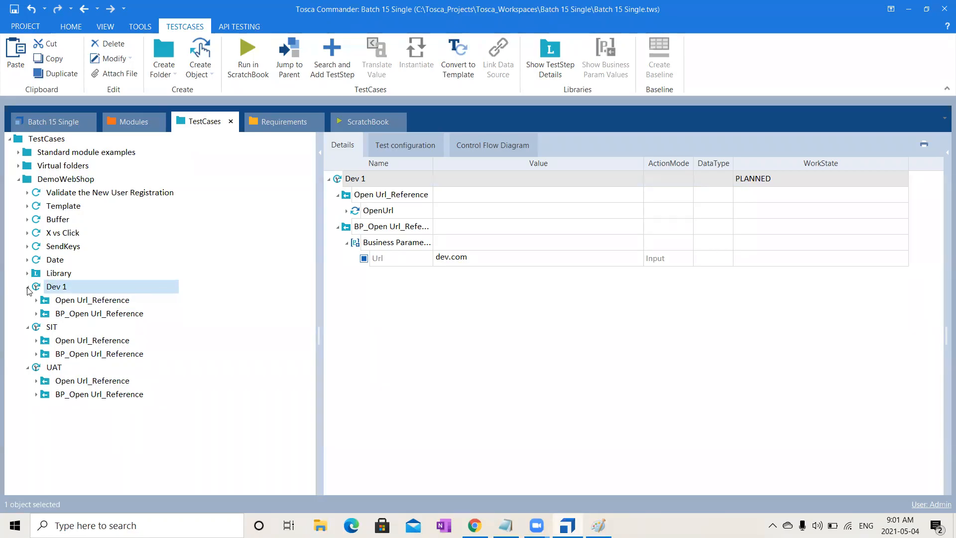
click(28, 287)
click(28, 300)
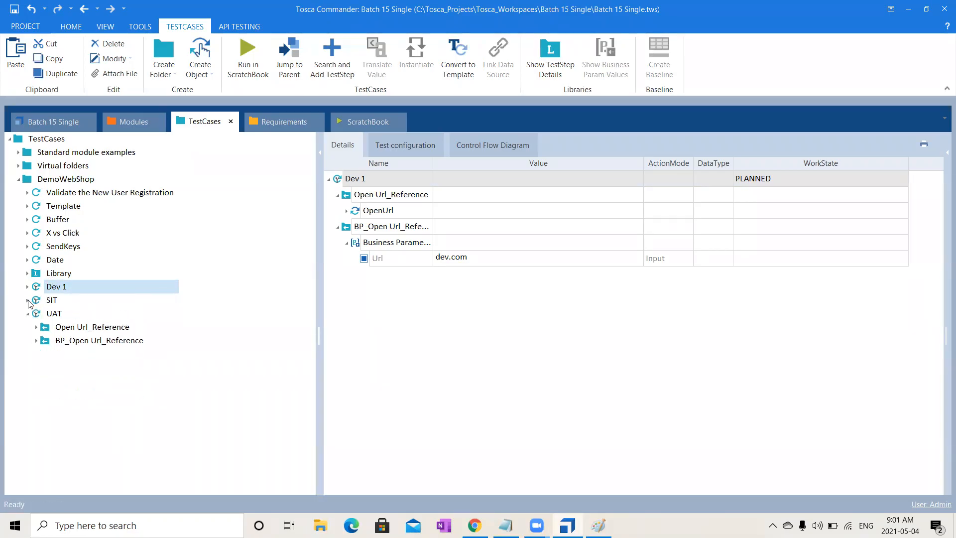
click(27, 314)
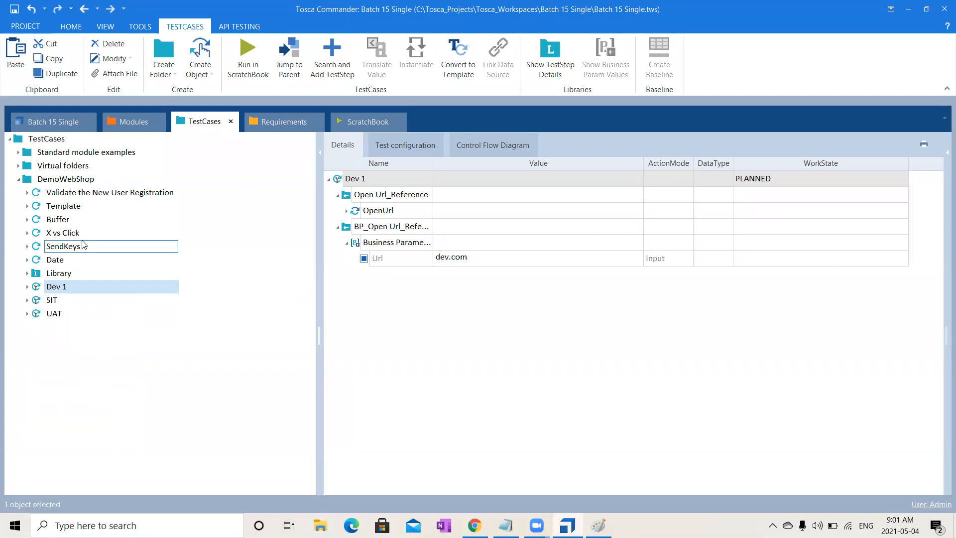
- Review the steps in the PreCondition, Workflow, Verification and PostCondition folders of Validate the New User Registration, and collapse the test case again
click(145, 193)
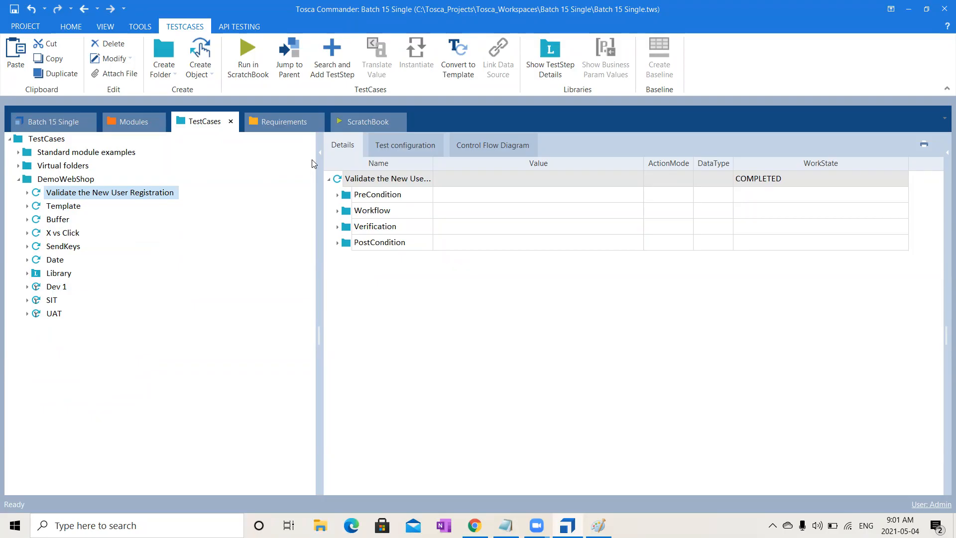
click(27, 192)
click(36, 206)
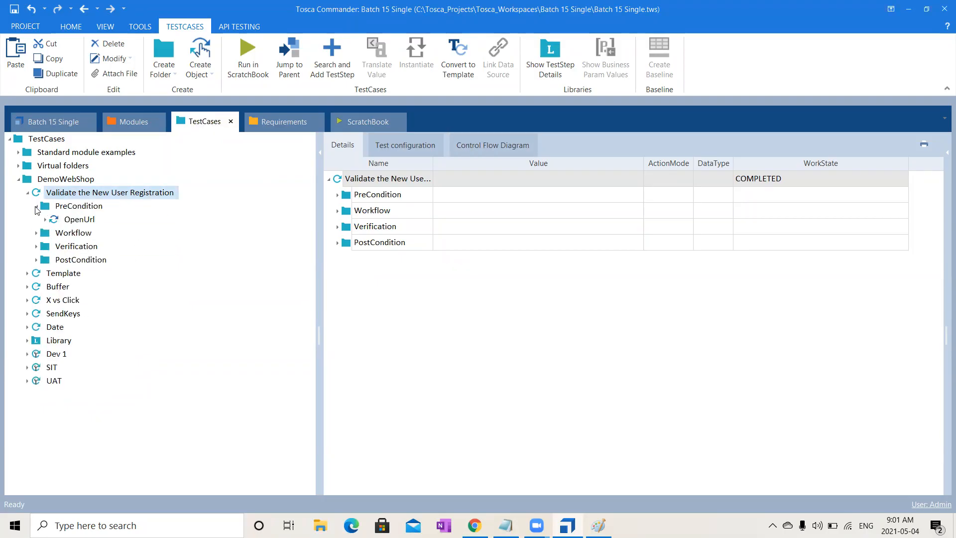
click(36, 233)
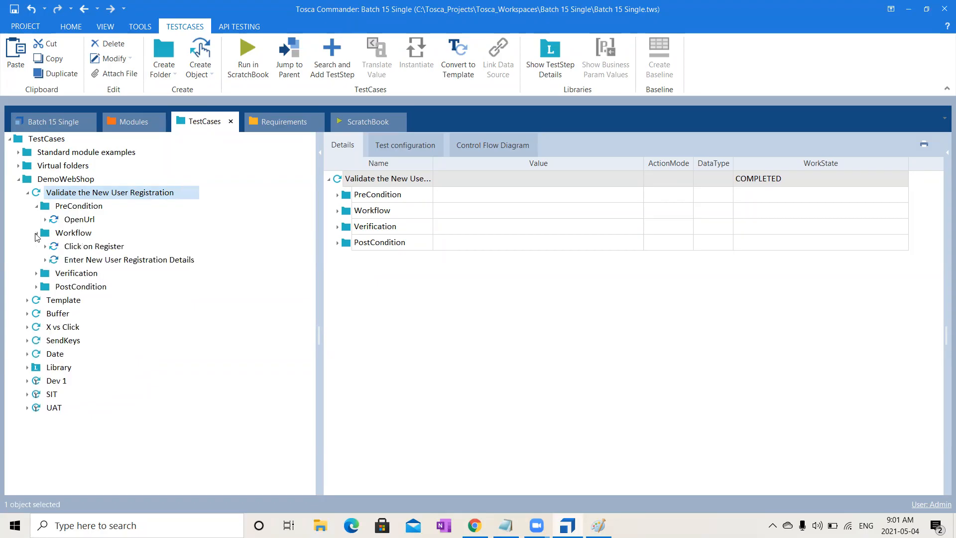
click(36, 273)
click(39, 300)
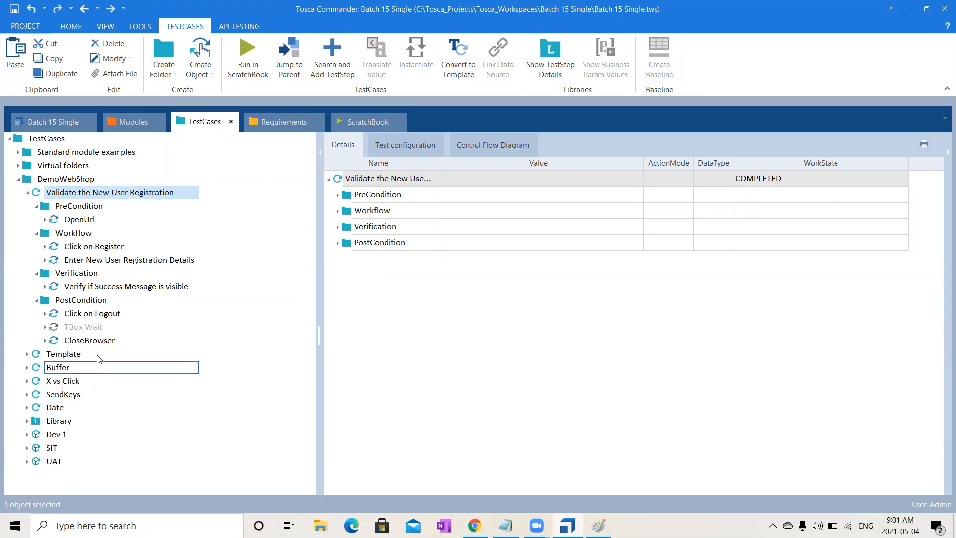
click(60, 421)
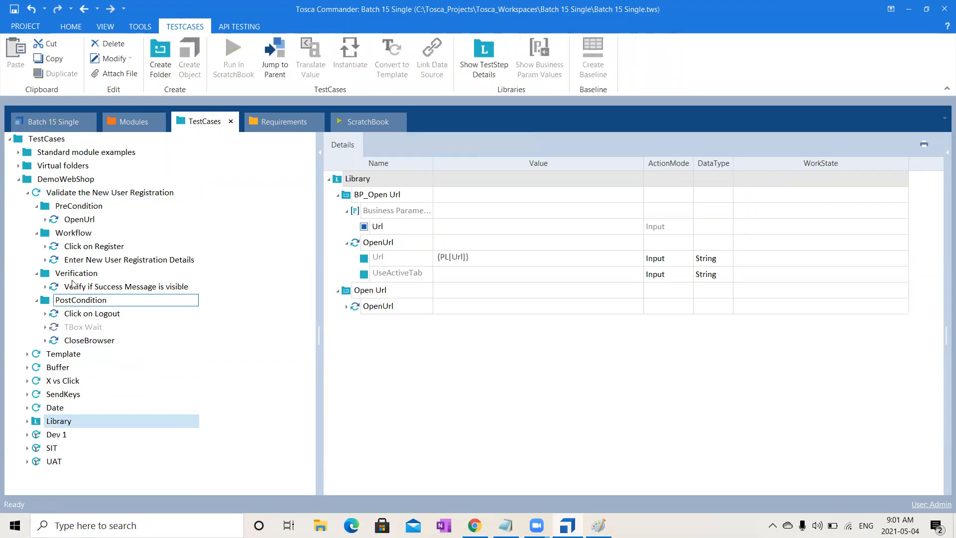
click(27, 192)
- Create a test case in the DemoWebShop folder named Validate the New User Registration_RTB
click(58, 181)
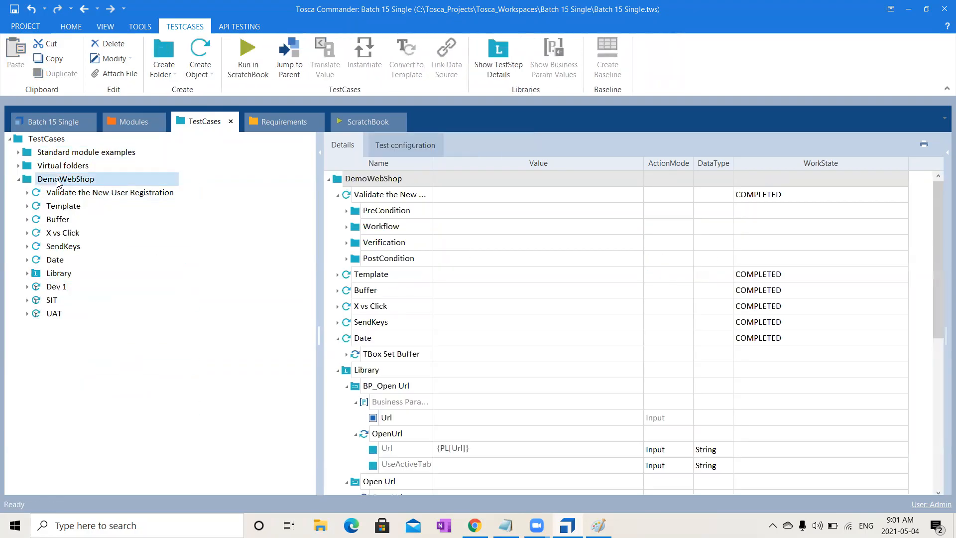
right_click(58, 180)
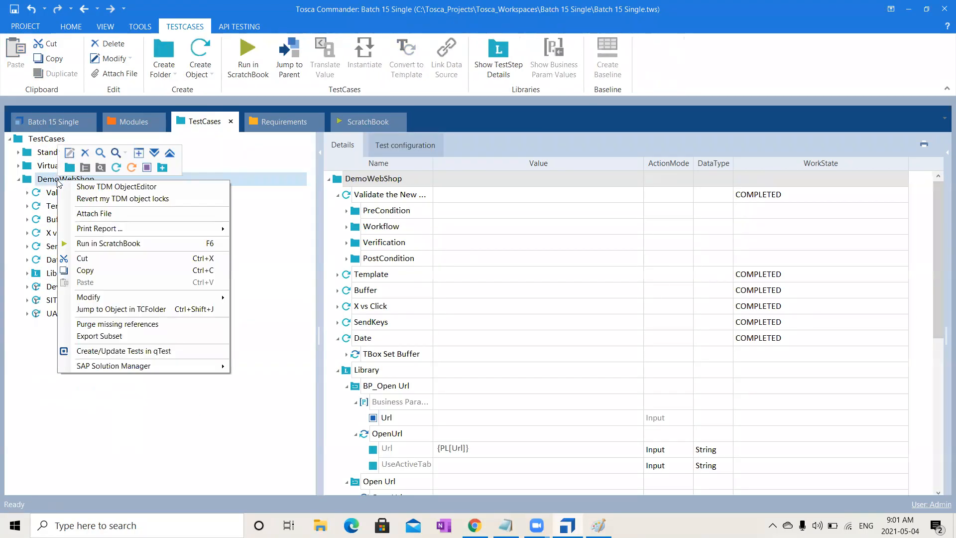
click(117, 168)
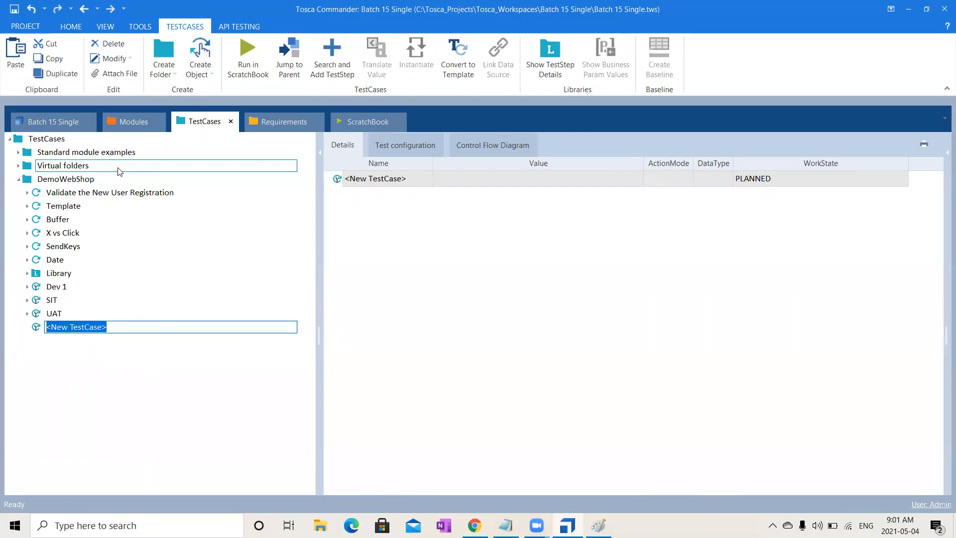
text(Validate the New Use)
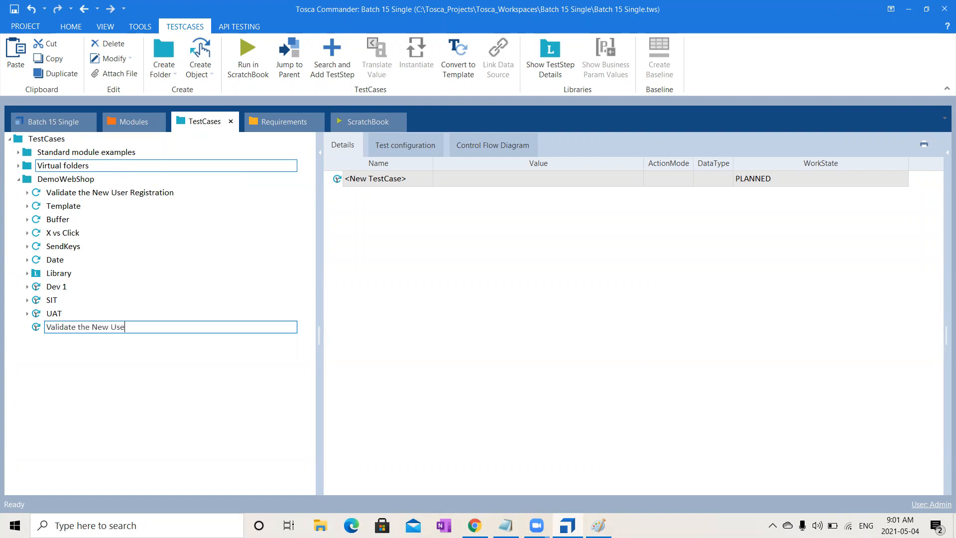
text(r Registration_RTB)
key(Return)
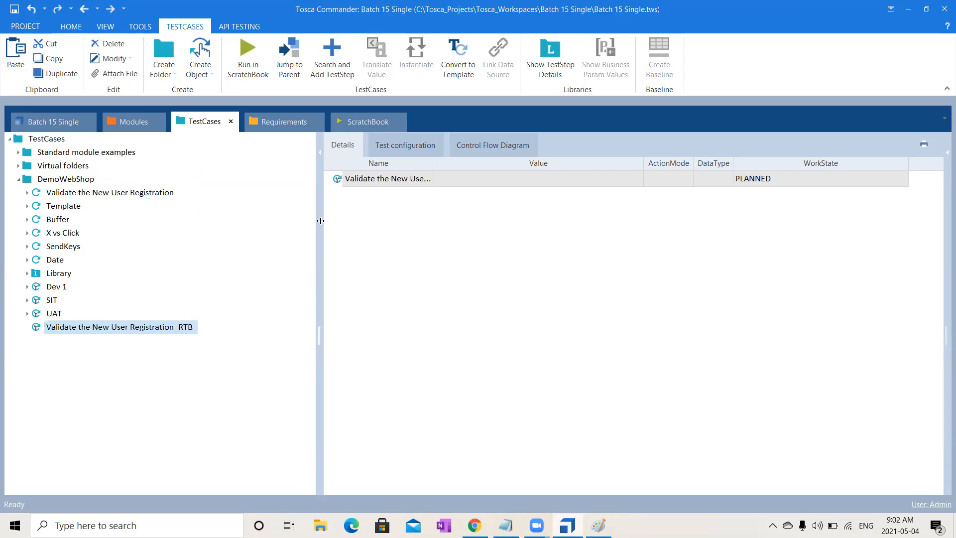
- Set the WorkState of Validate the New User Registration_RTB to IN_WORK
click(872, 181)
click(841, 179)
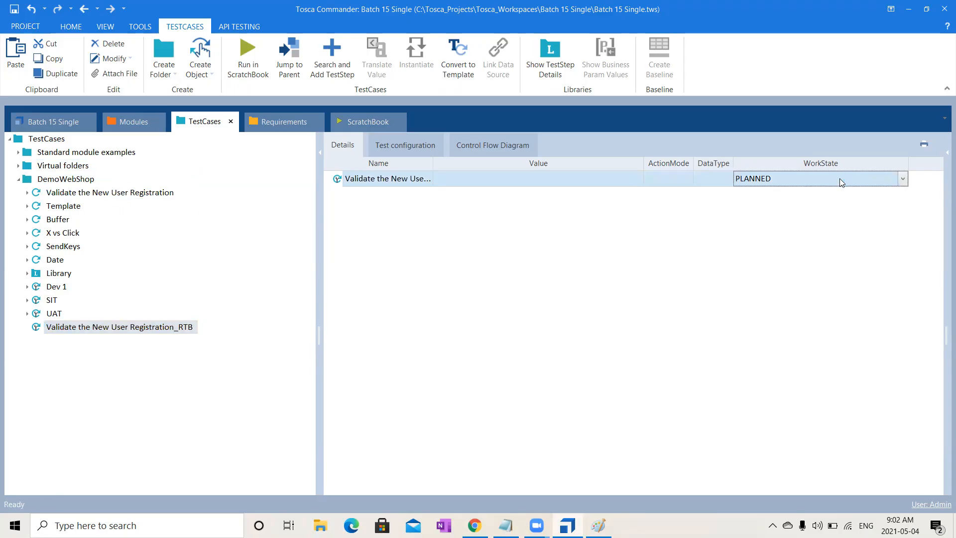
text(IN_WORK)
click(795, 215)
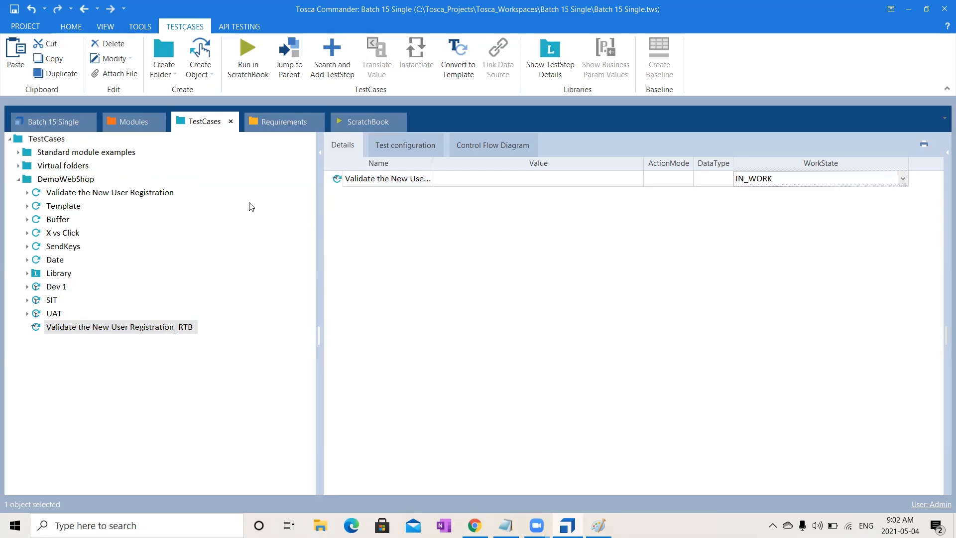
- Copy the PreCondition, Workflow, Verification and PostCondition folders from Template into Validate the New User Registration_RTB, and collapse both test cases
click(27, 206)
click(69, 223)
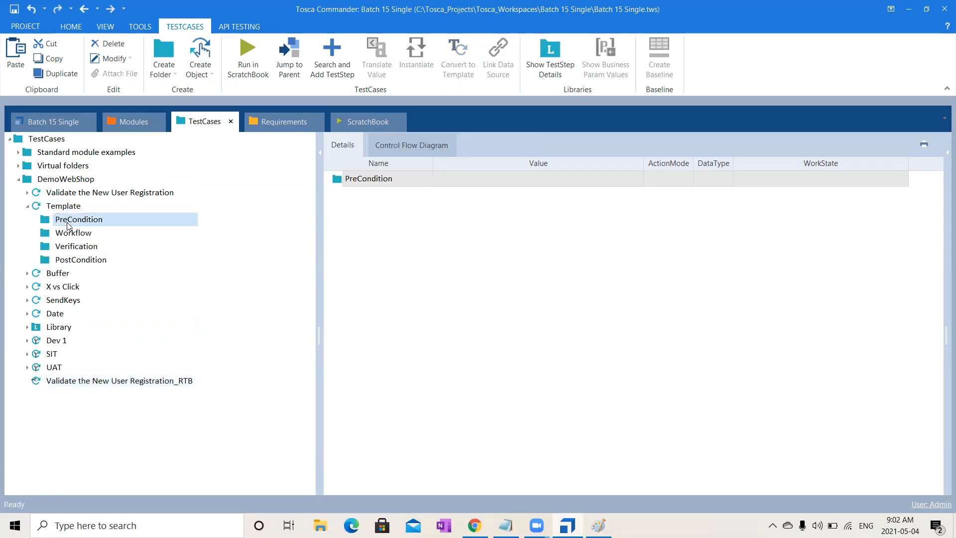
key(shift+Down)
key(shift+Down)
key(shift+Down)
key(ctrl+c)
drag(66, 222, 74, 385)
key(ctrl+v)
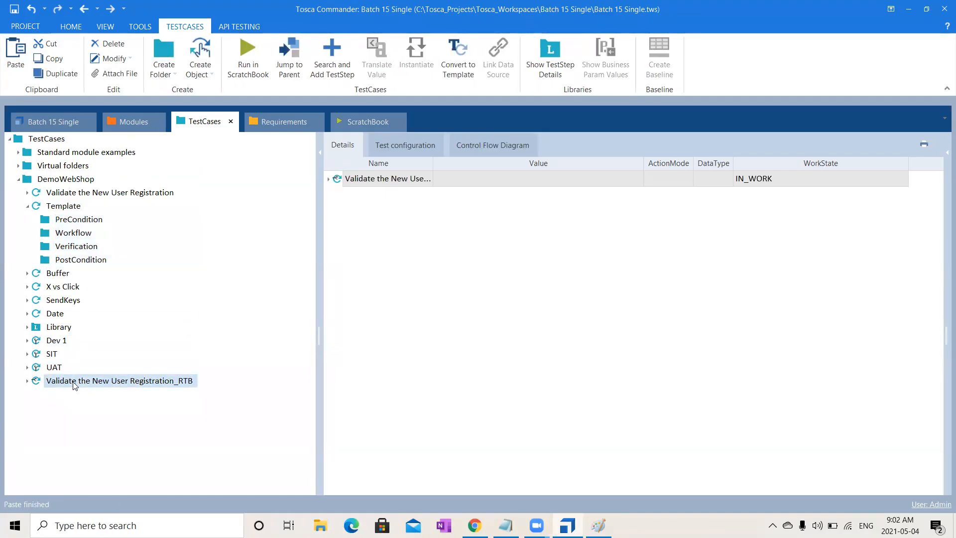
click(27, 382)
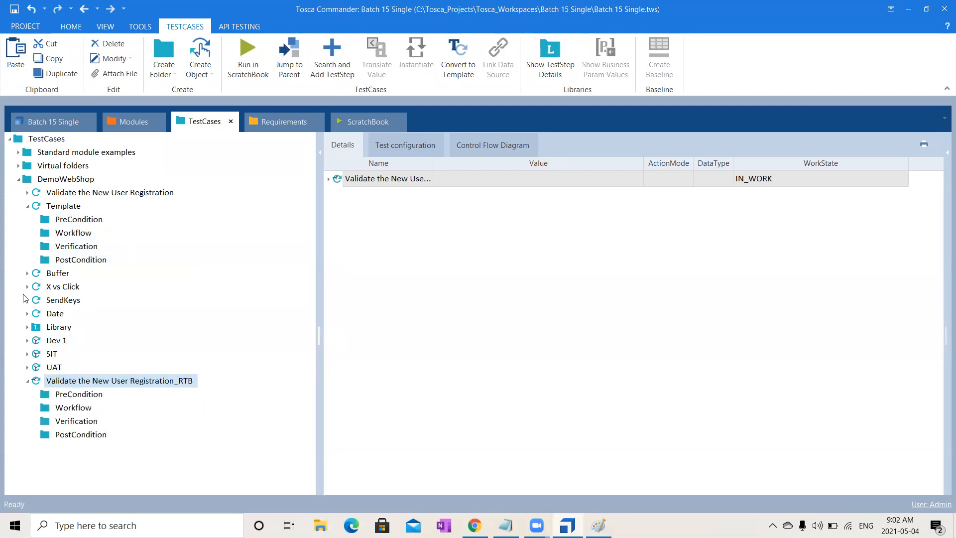
click(27, 206)
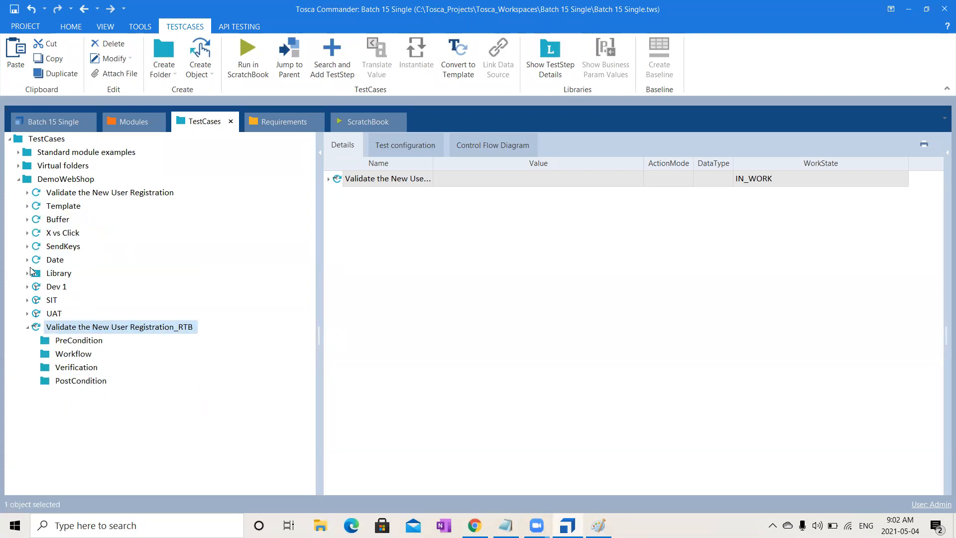
click(27, 327)
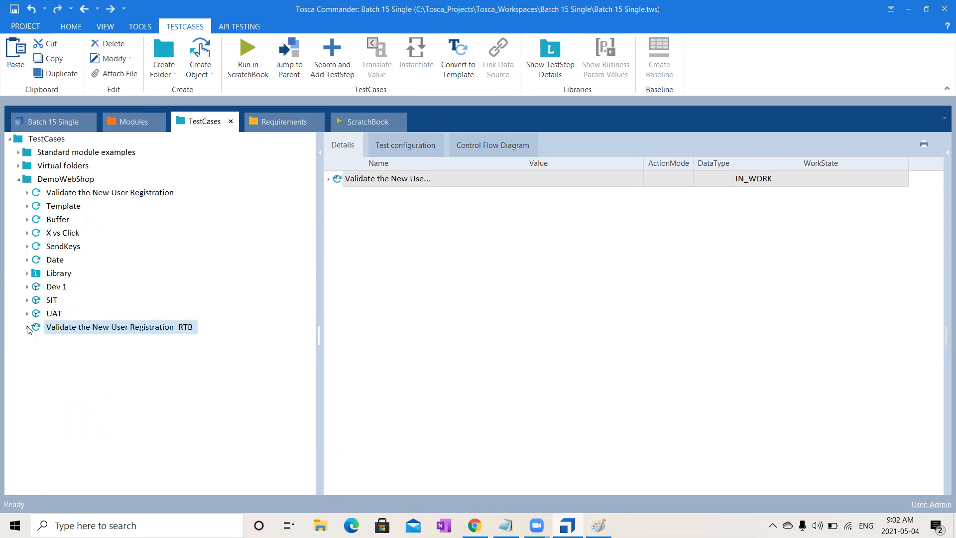
- Delete the BP_Open Url and Open Url reusable blocks from the Library folder
click(28, 274)
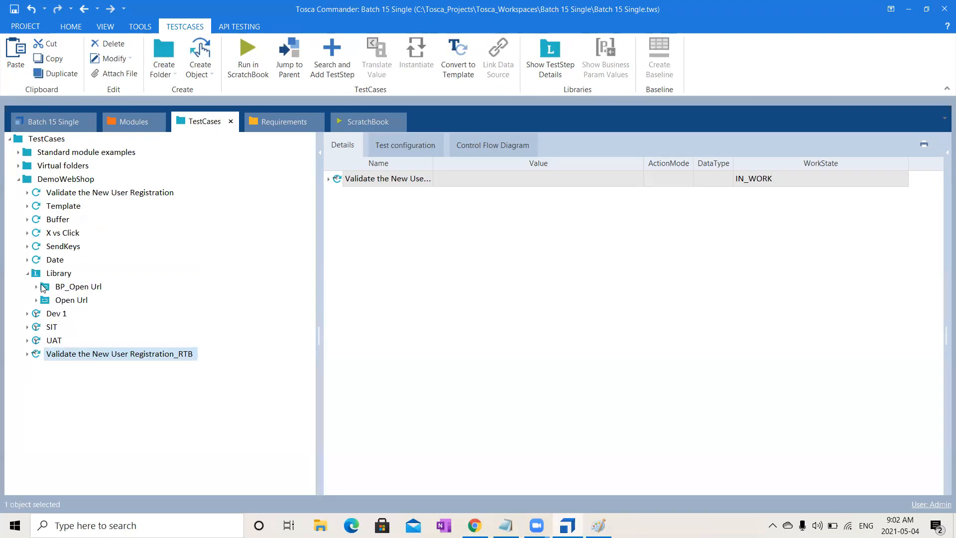
click(87, 288)
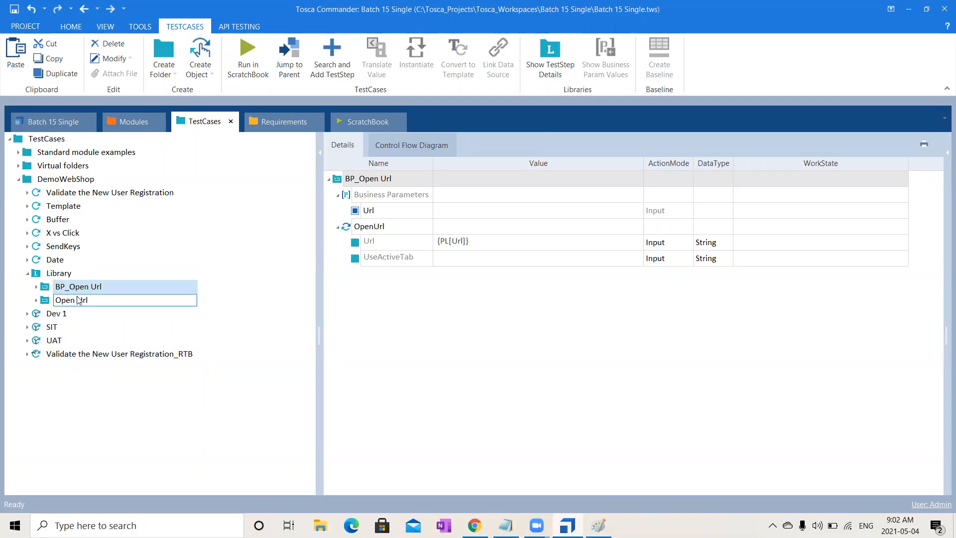
shift+click(83, 298)
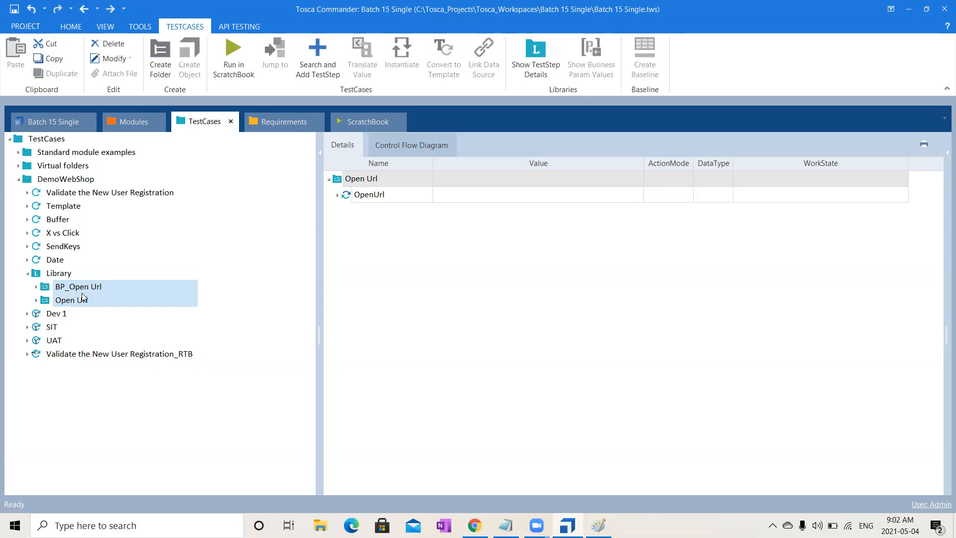
key(Delete)
click(457, 281)
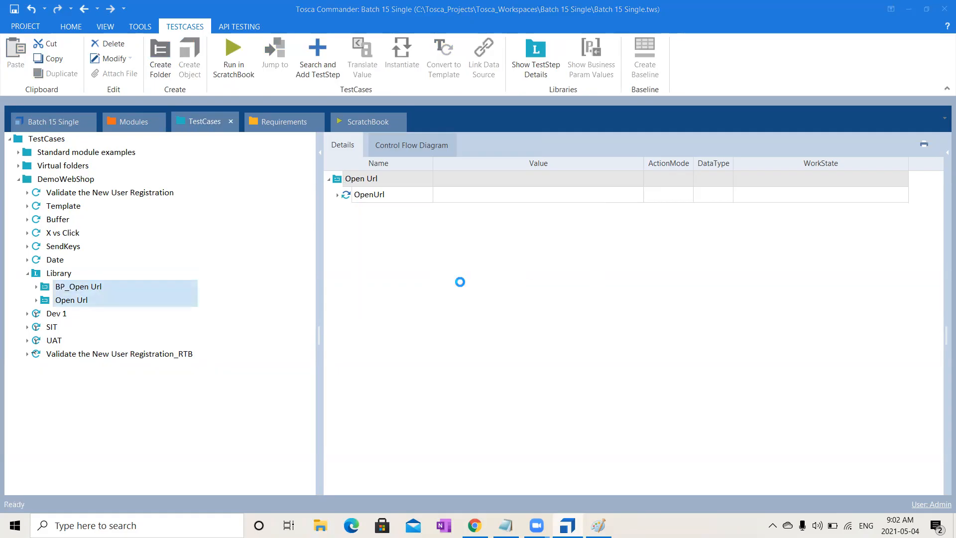
- Delete the Dev 1, SIT and UAT test cases from DemoWebShop
click(83, 287)
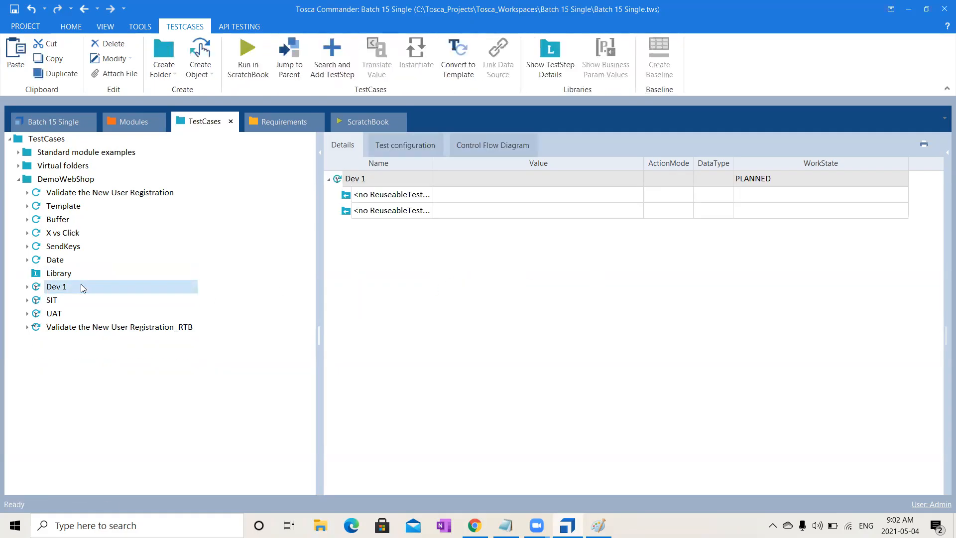
key(shift+Down)
key(shift+Down)
key(Delete)
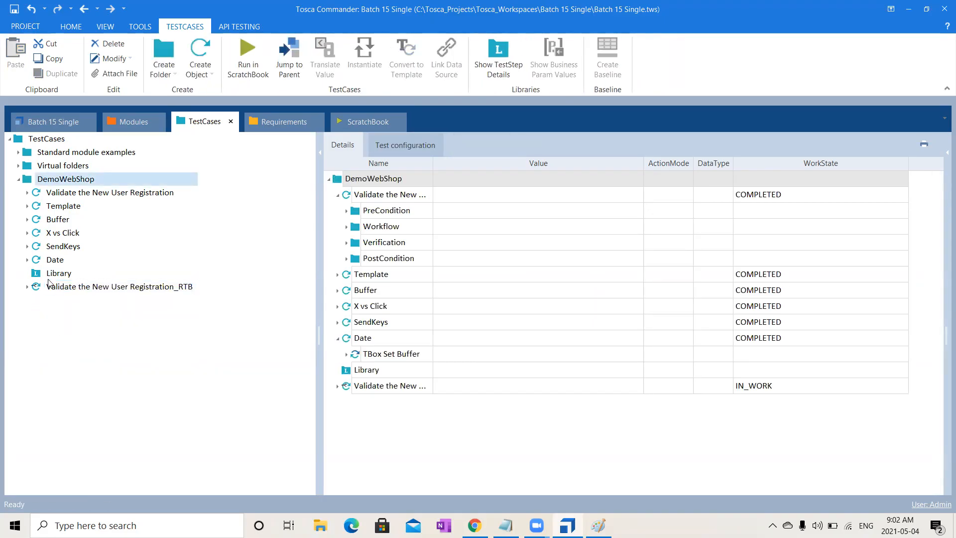
- Create a reusable test step block in the Library folder, keeping its default name
right_click(65, 273)
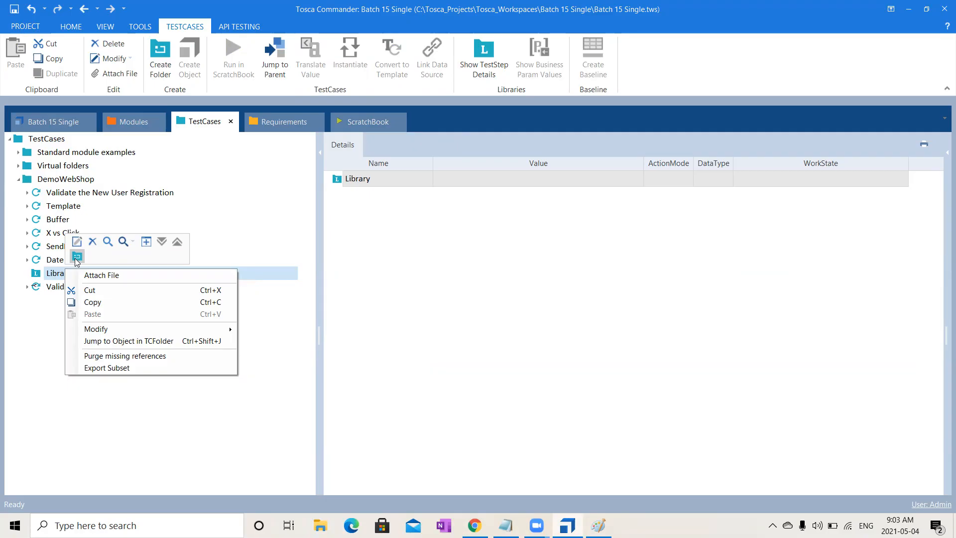
click(79, 256)
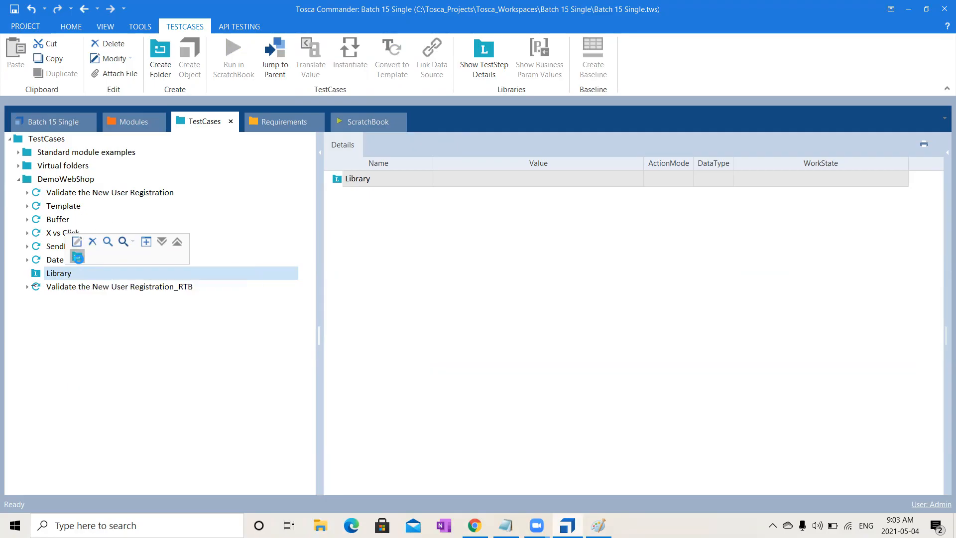
click(148, 364)
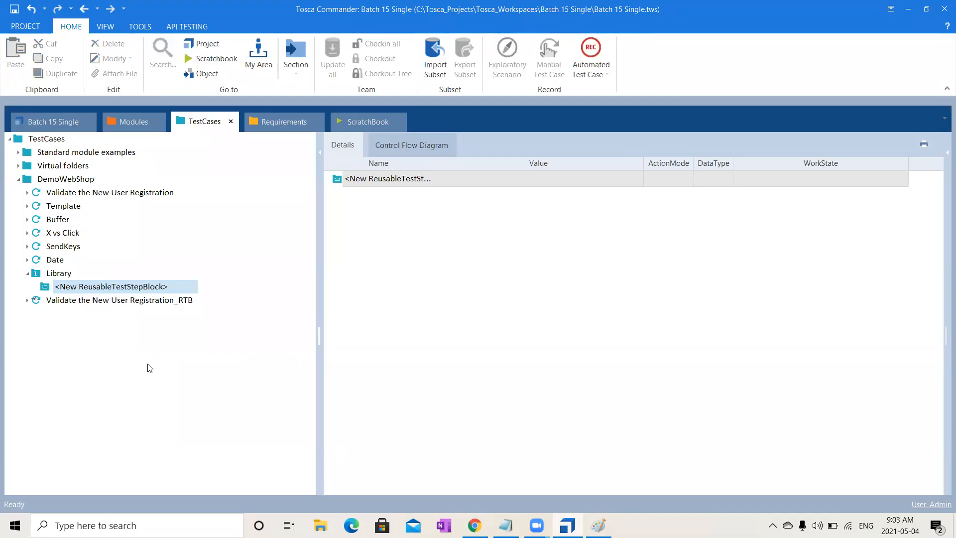
- Copy the Validate the New User Registration test case and paste it into the DemoWebShop folder
click(111, 196)
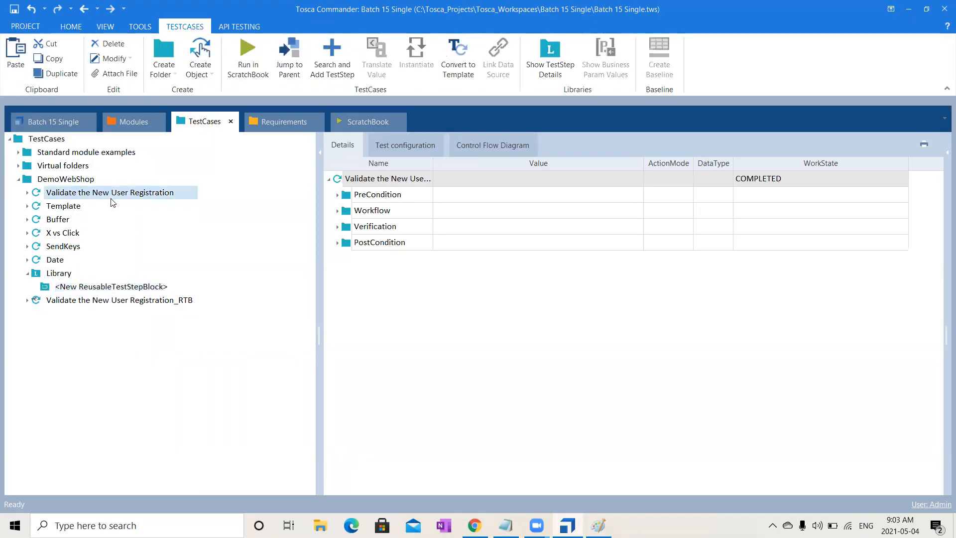
click(91, 178)
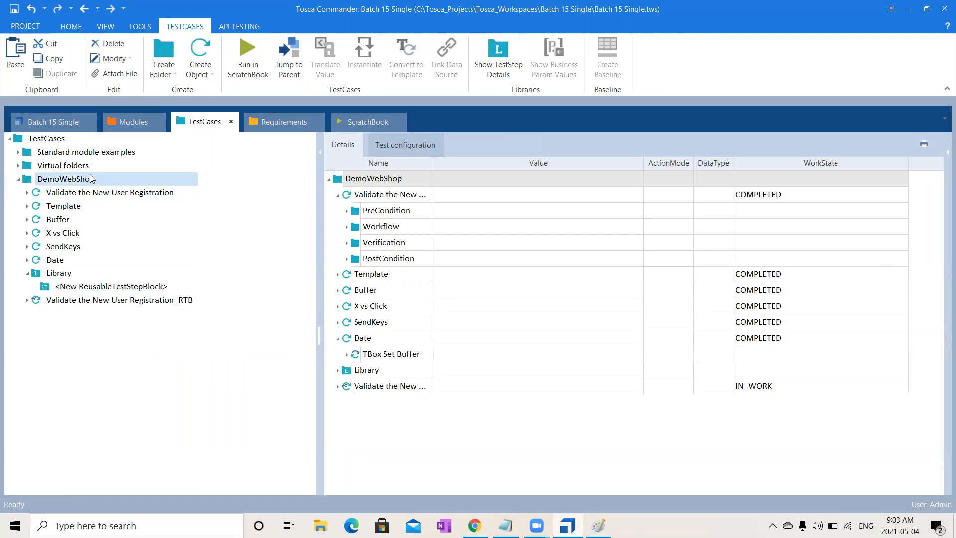
key(ctrl+v)
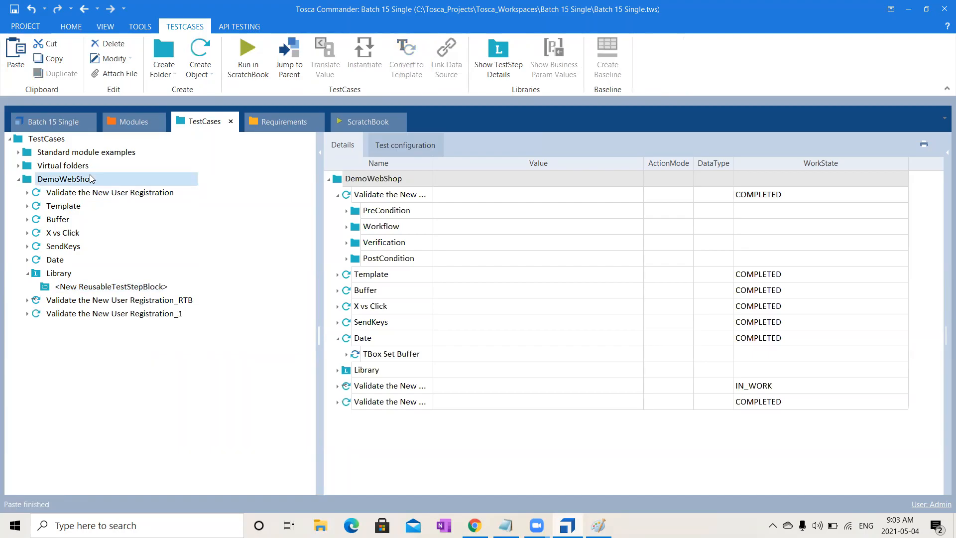
- Try to move the Click on Register test step from Validate the New User Registration_1 into the Library, and undo the move
click(27, 313)
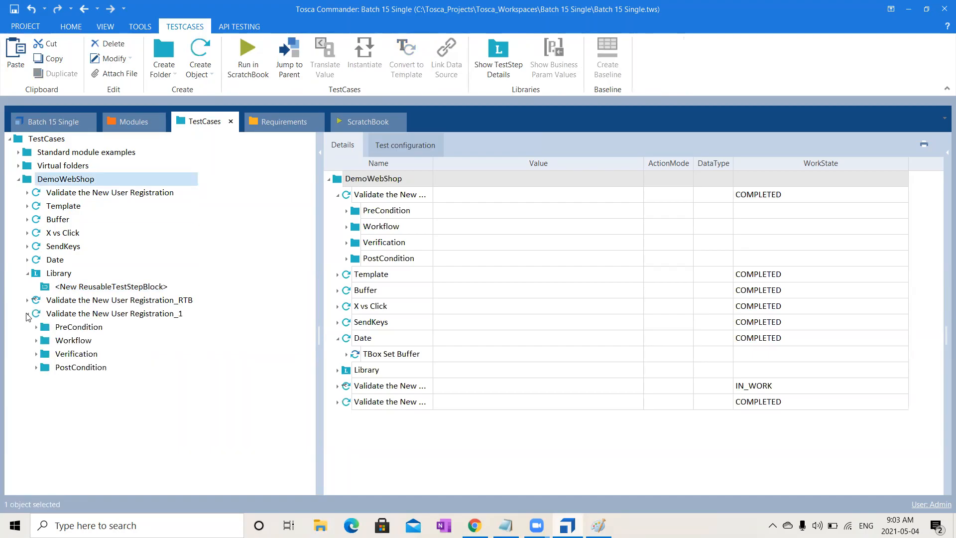
click(37, 342)
click(85, 354)
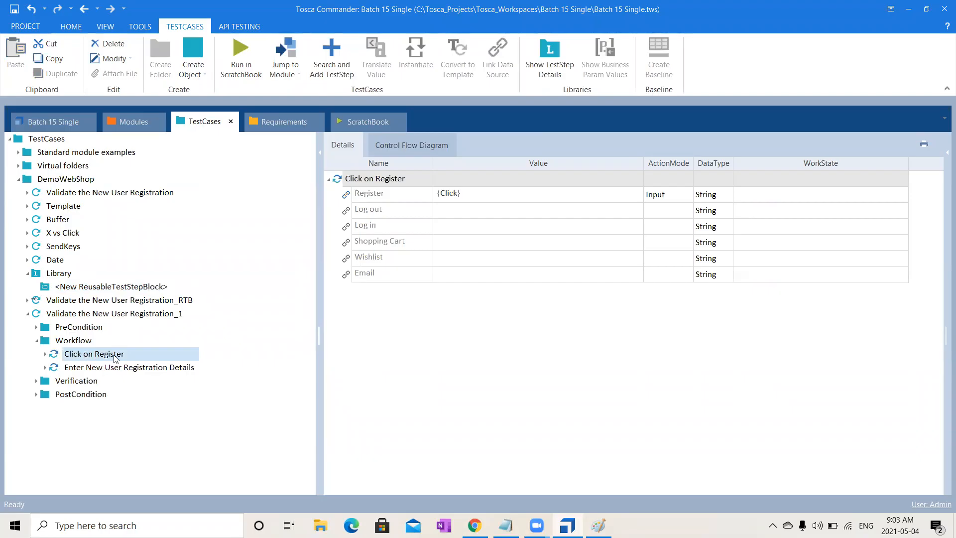
drag(114, 357, 56, 278)
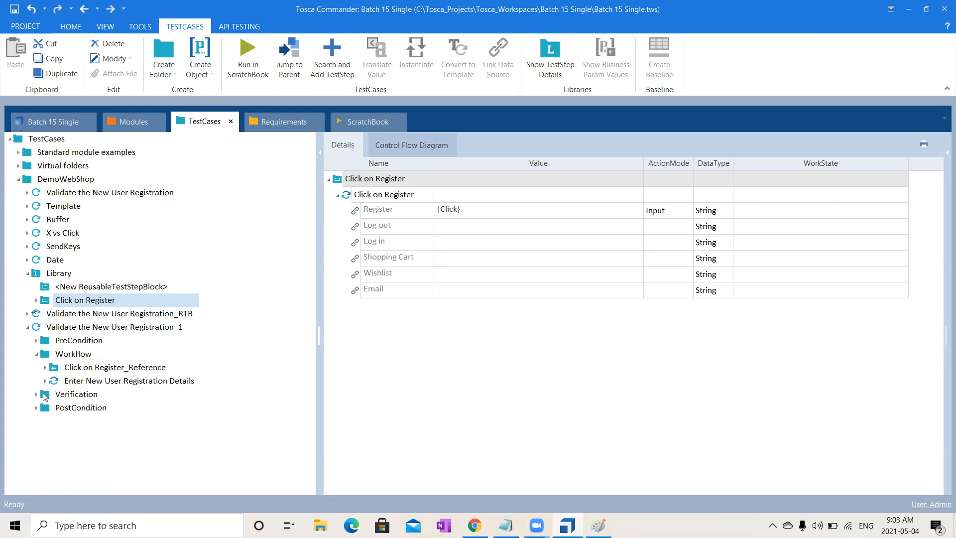
click(35, 395)
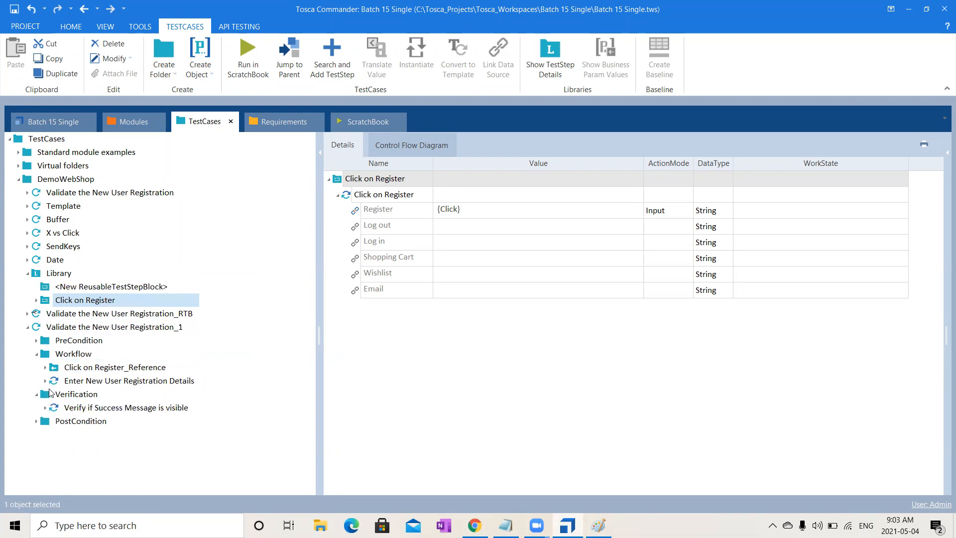
key(ctrl+z)
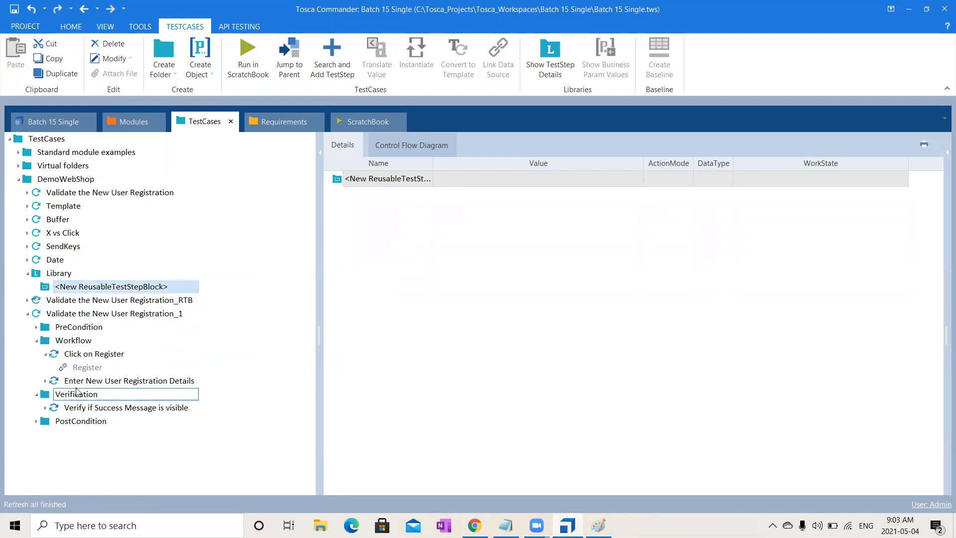
- Move Click on Register and Enter New User Registration Details together from the copied test case's Workflow folder into the Library as reusable blocks
click(45, 354)
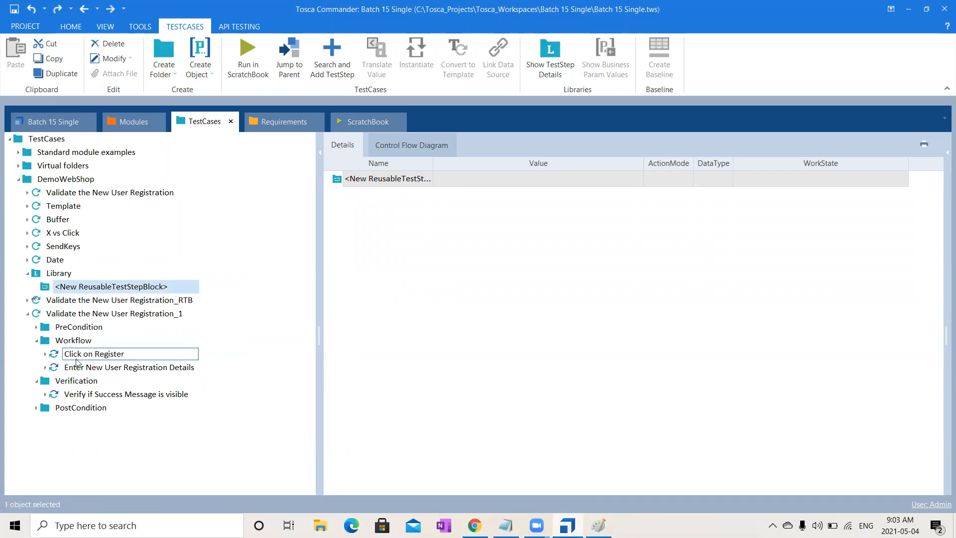
click(96, 359)
shift+click(96, 361)
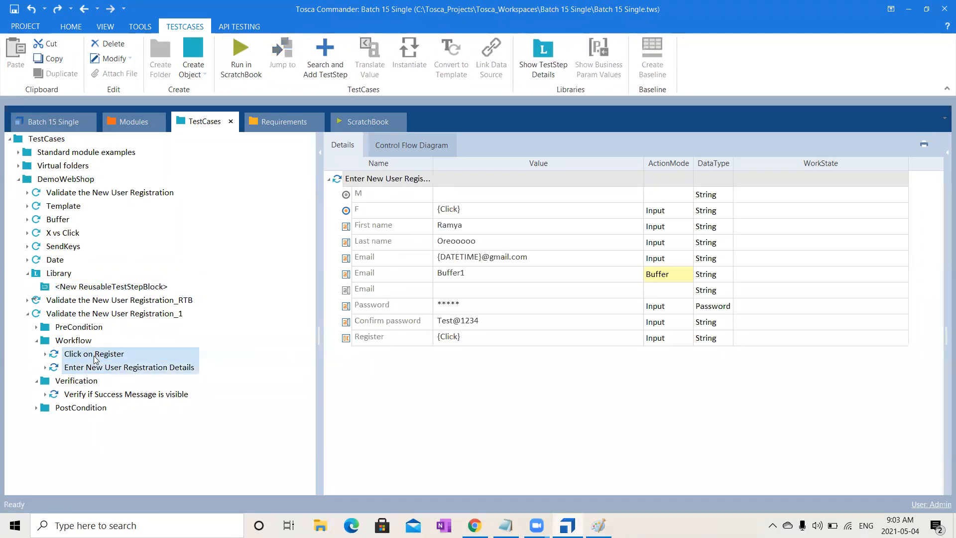
drag(103, 359, 201, 294)
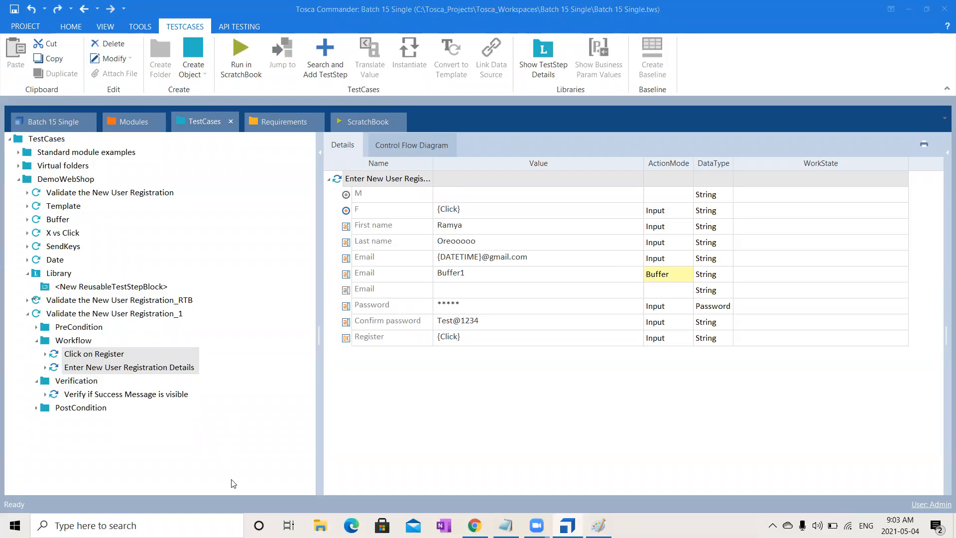
drag(67, 359, 56, 273)
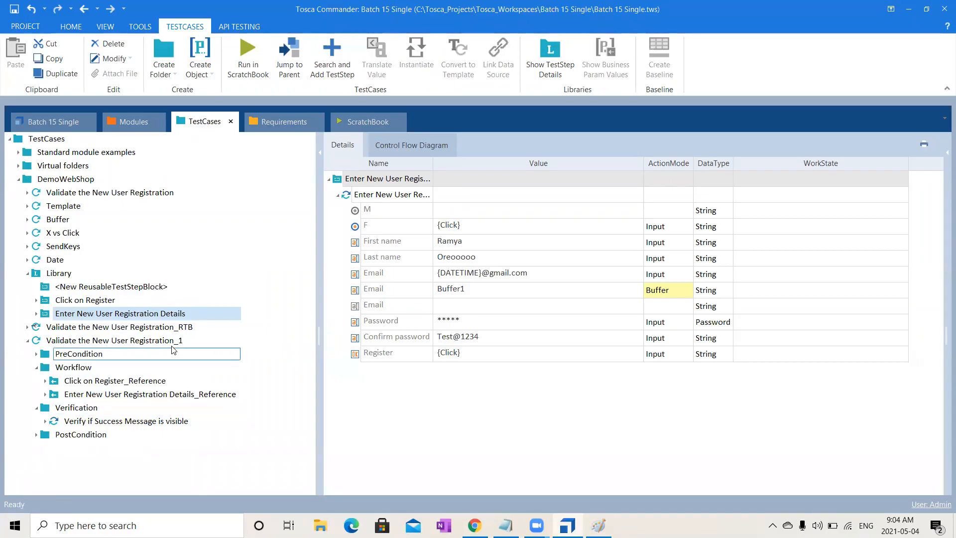
- Move the Enter New User Registration Details test step out of its own reusable block into the Click on Register block
click(36, 313)
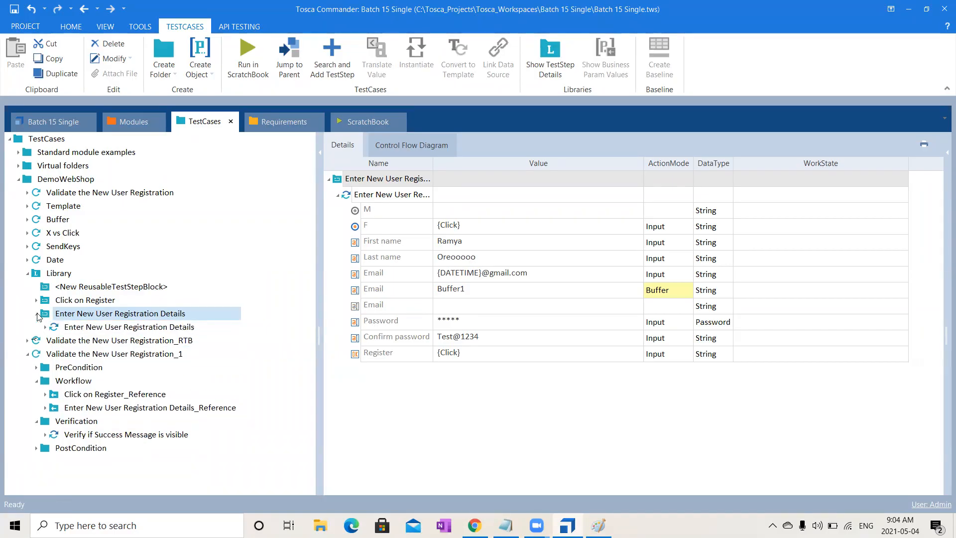
click(35, 301)
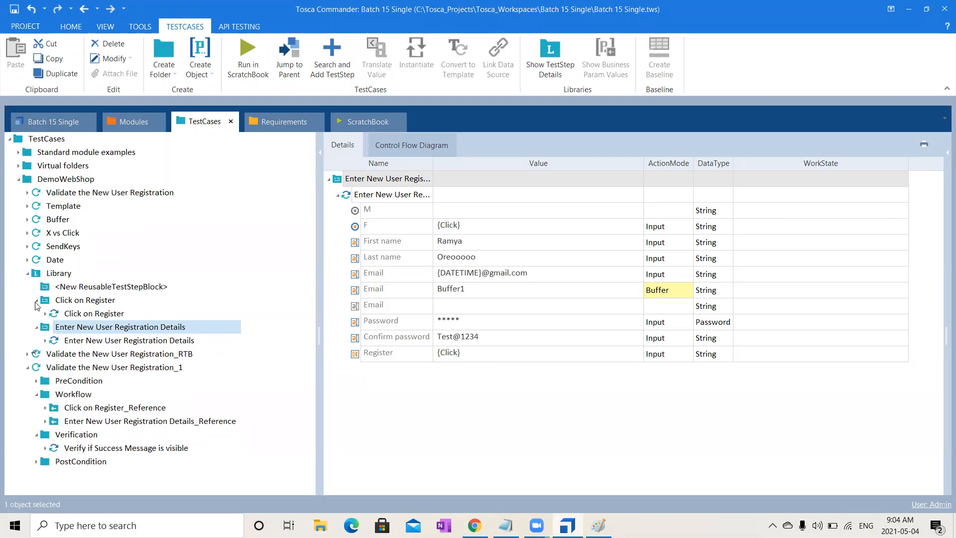
click(114, 342)
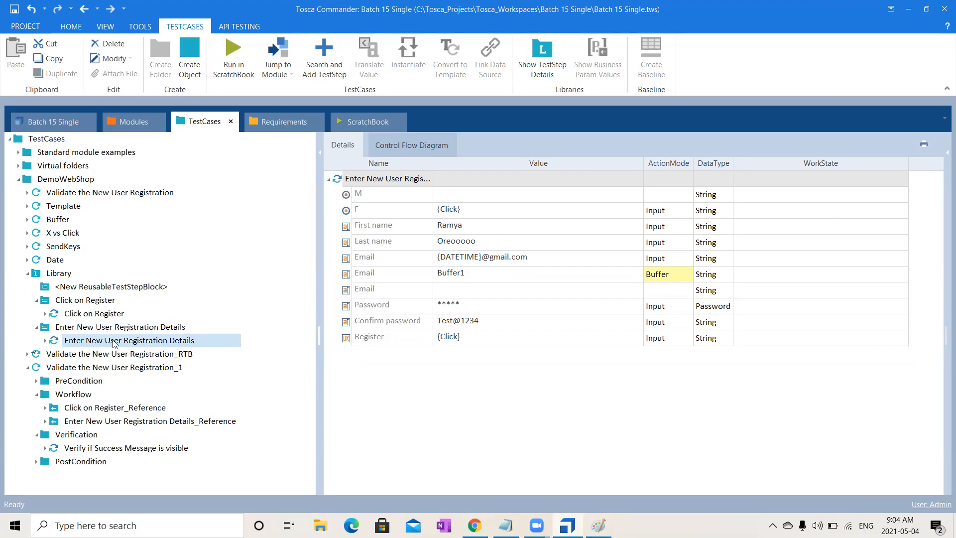
click(106, 301)
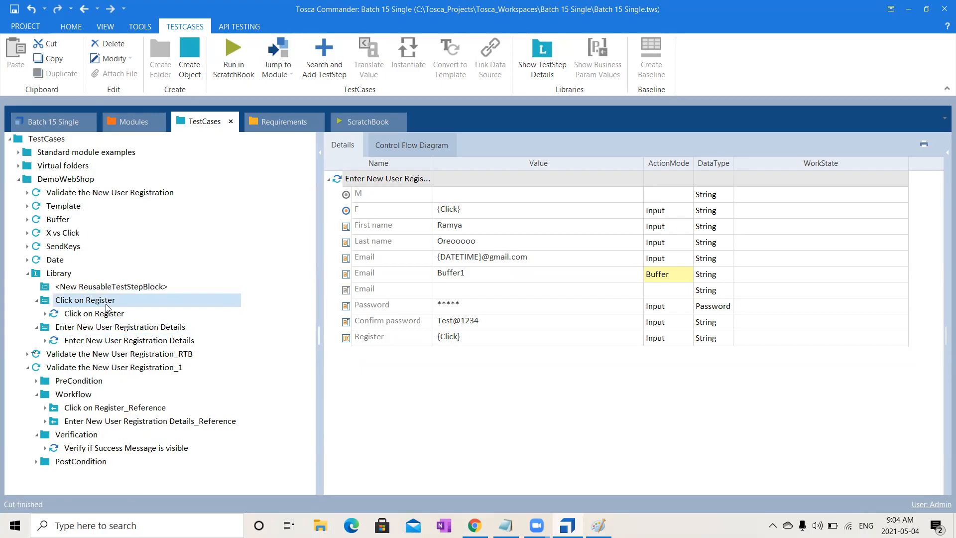
key(ctrl+v)
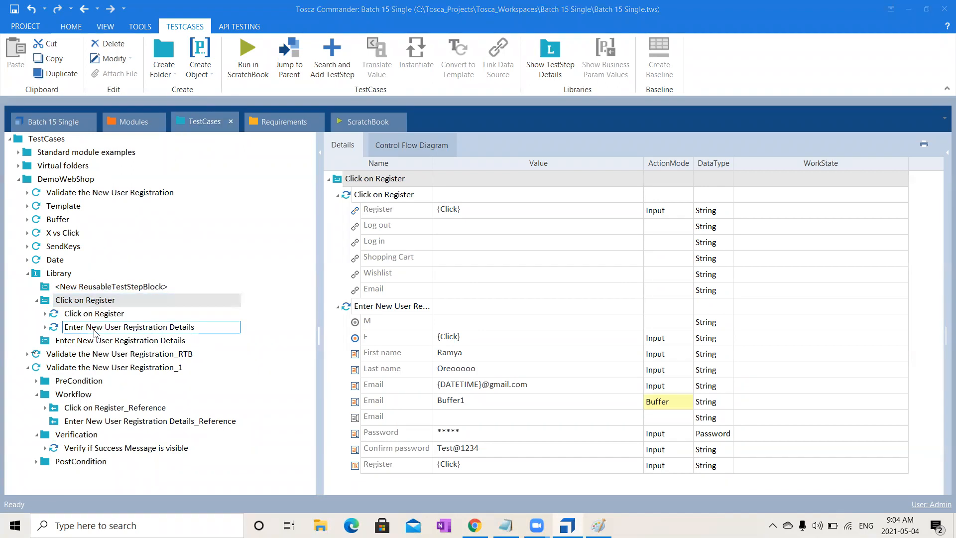
- Delete the Validate the New User Registration_1 test case and all reusable test step blocks in the Library folder
click(95, 368)
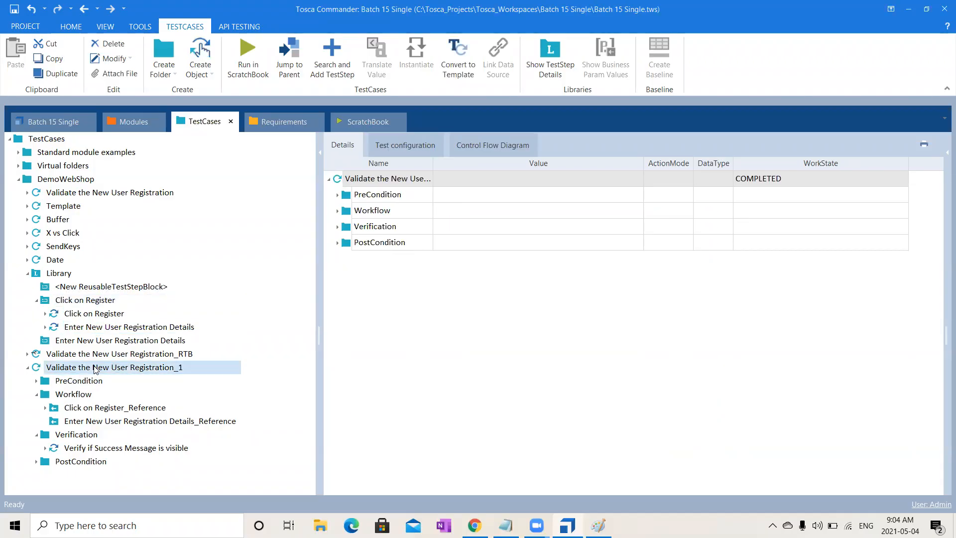
key(Delete)
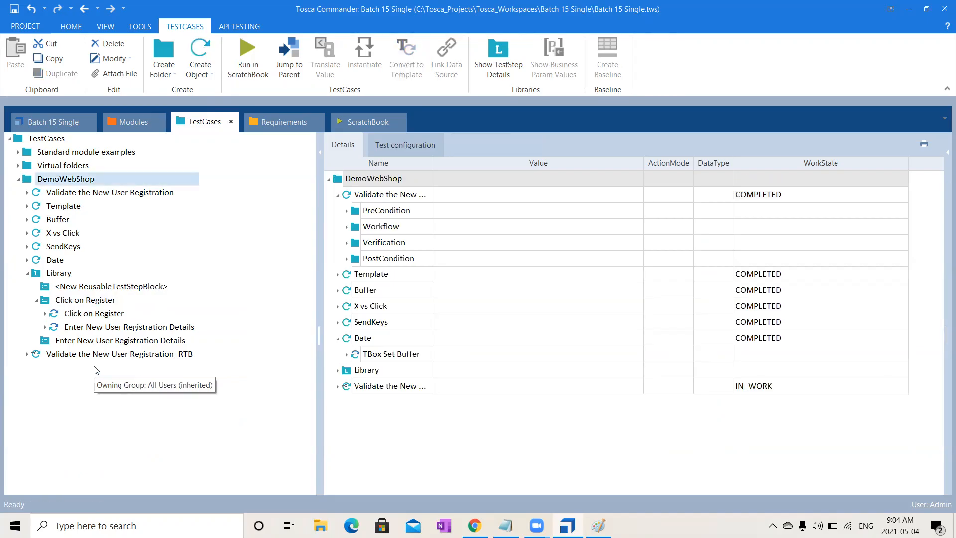
click(65, 302)
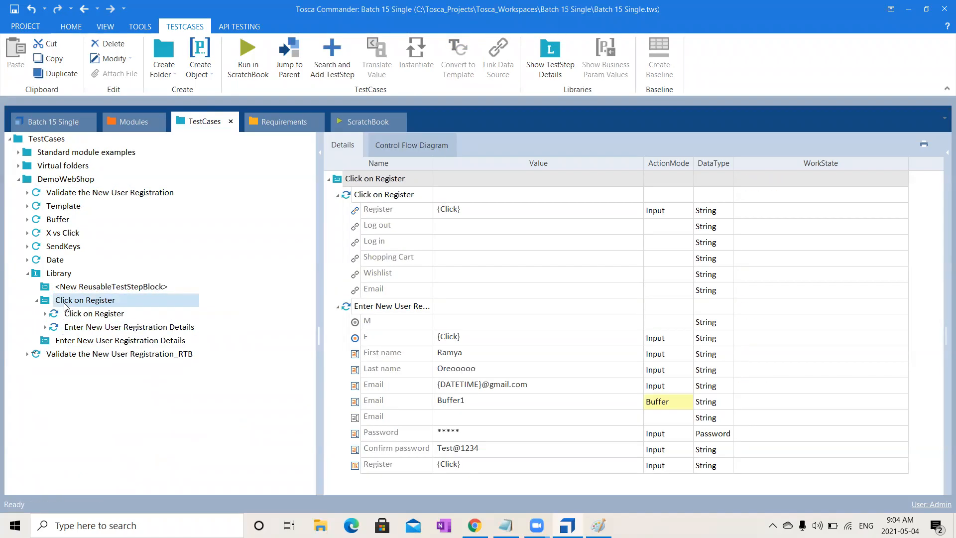
key(Delete)
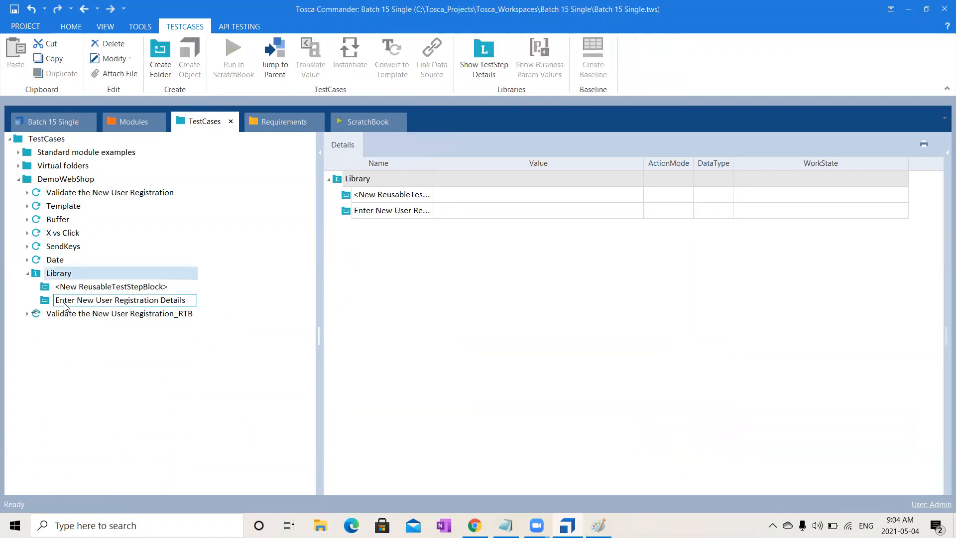
click(110, 291)
key(Delete)
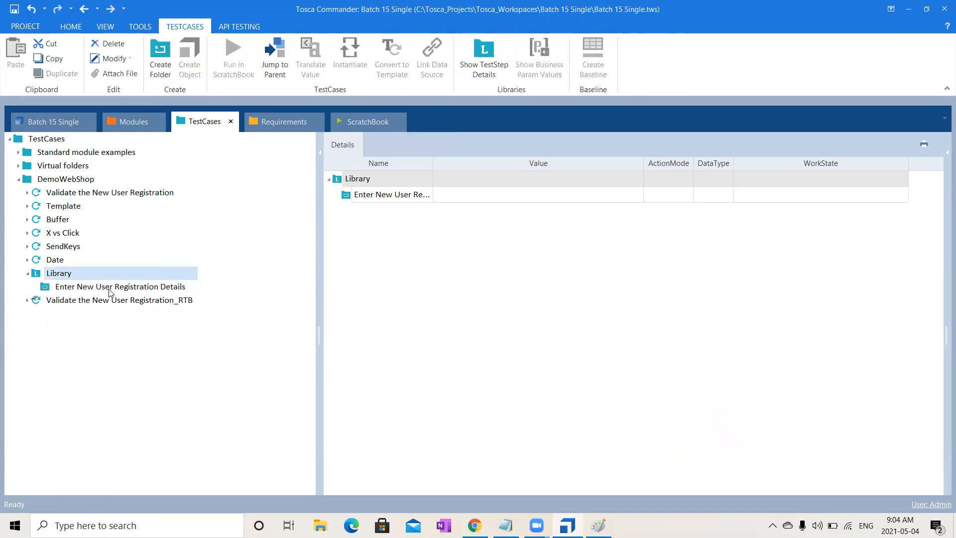
click(110, 287)
key(Delete)
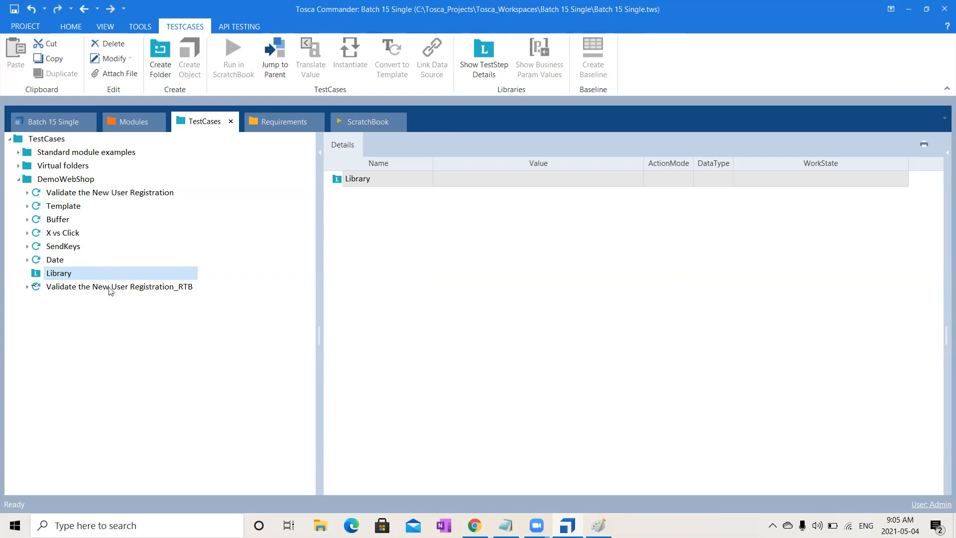
- Create a reusable test step block named Open DemoWebShop in the Library folder
right_click(79, 274)
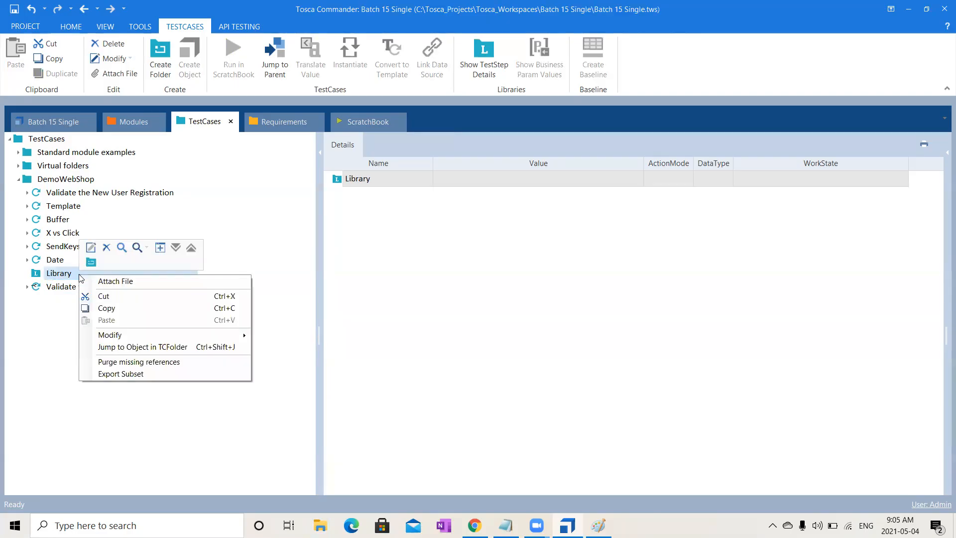
click(93, 264)
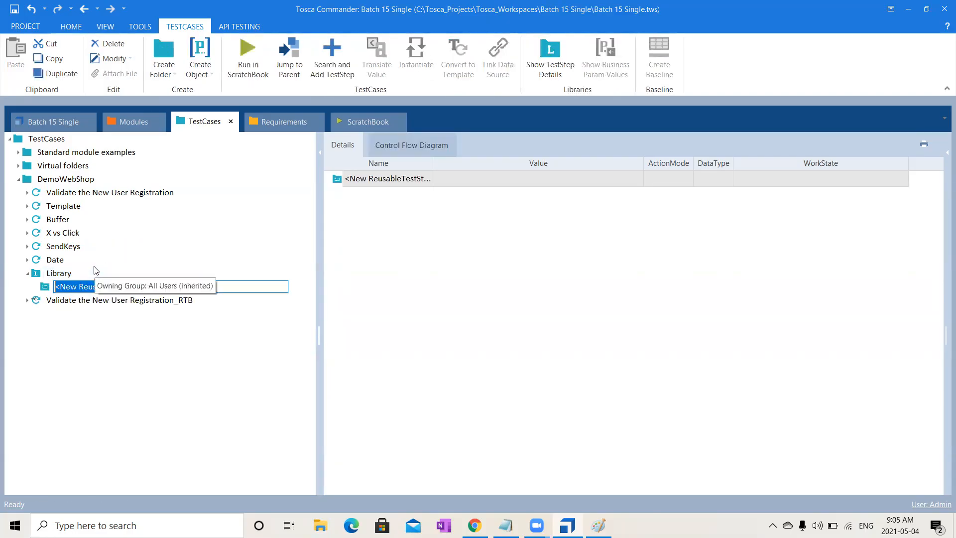
text(Open DemoWebSHop)
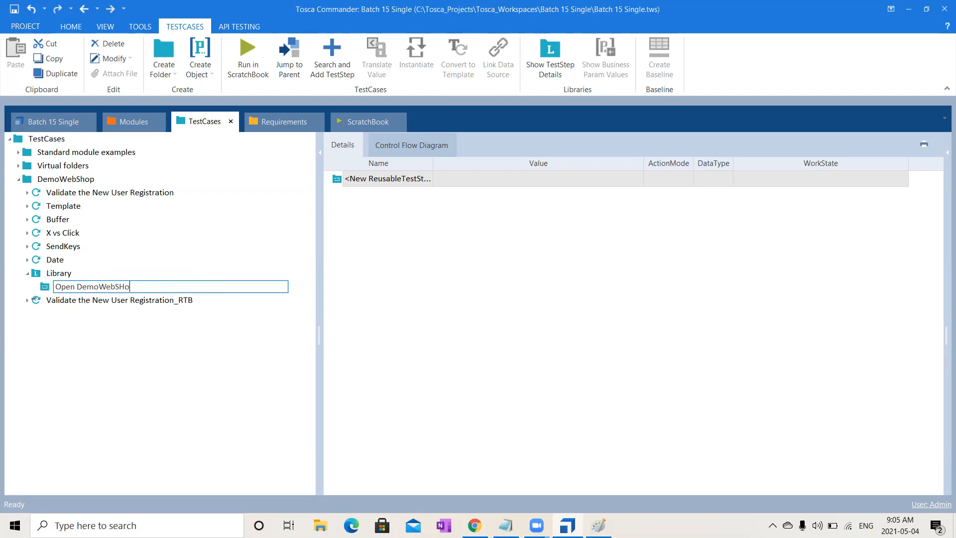
key(BackSpace)
key(BackSpace)
key(BackSpace)
text(hop)
key(Return)
- Search for the OpenUrl module and add it as a test step to the Open DemoWebShop block
click(98, 287)
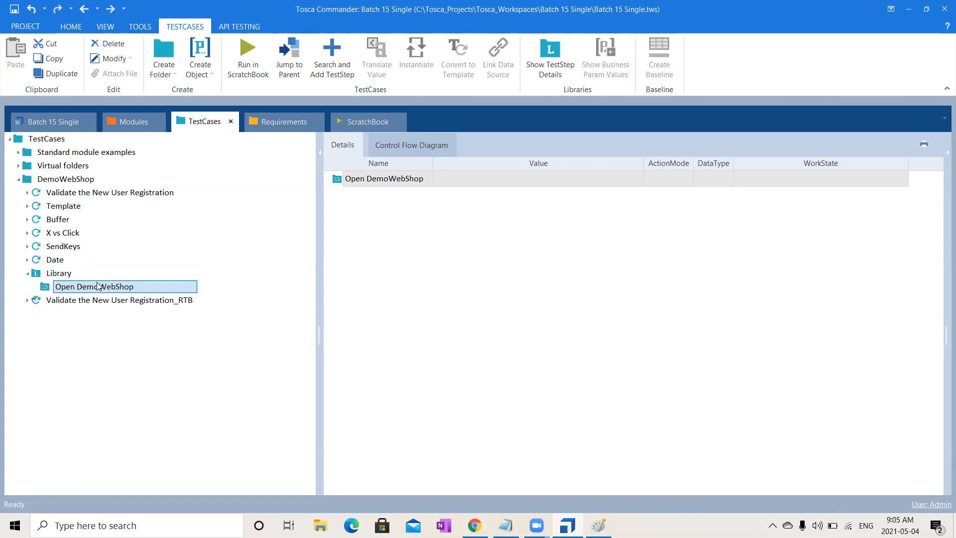
key(ctrl+t)
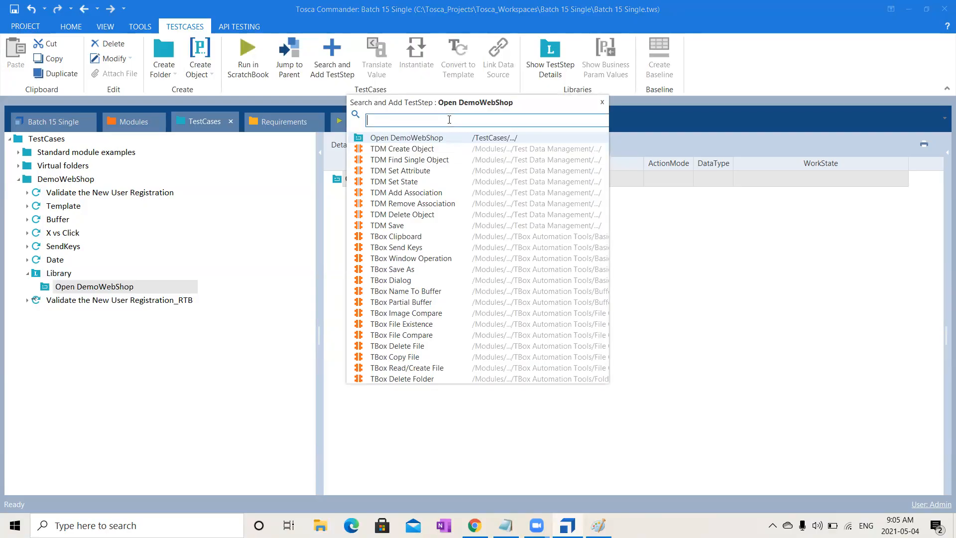
text(Open)
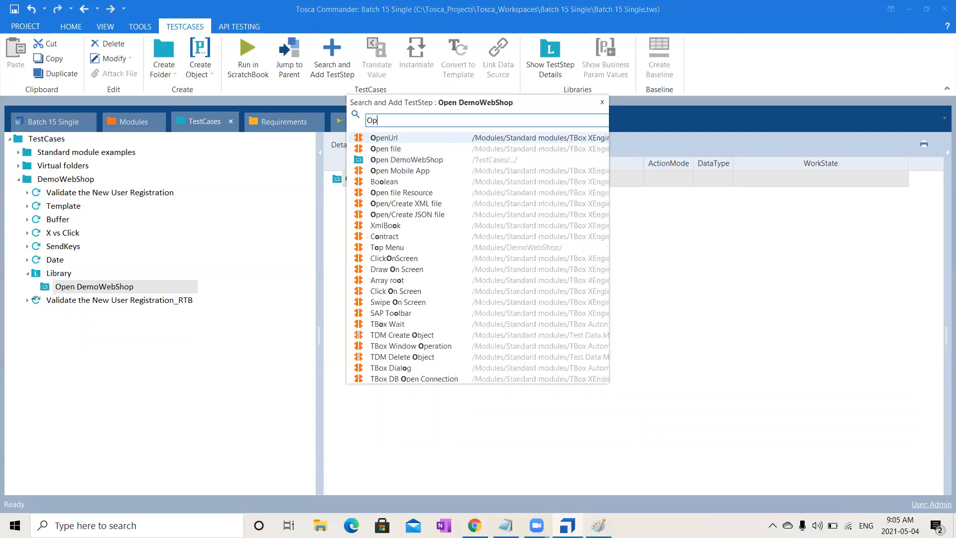
double_click(418, 137)
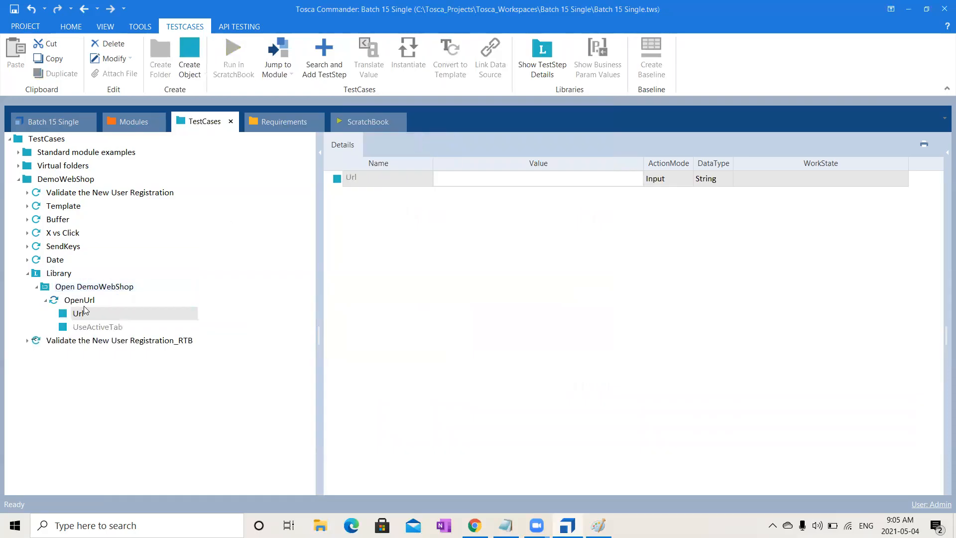
click(82, 300)
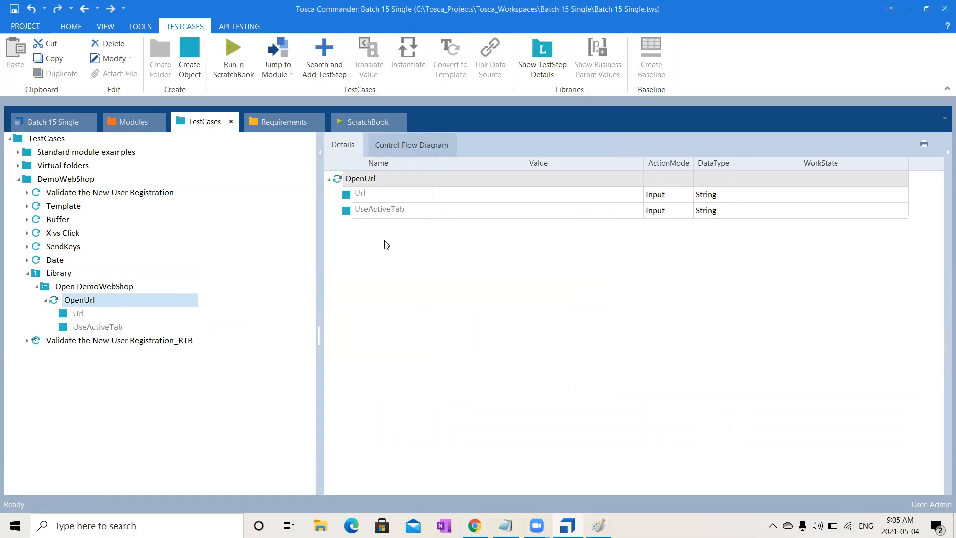
- Add business parameters to the Open DemoWebShop block and create a parameter named Url in them
click(101, 288)
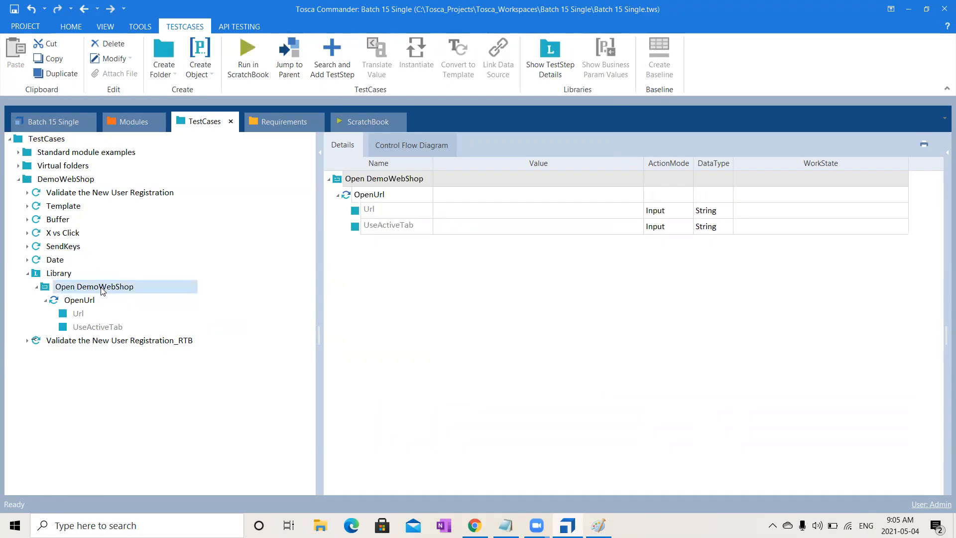
right_click(102, 291)
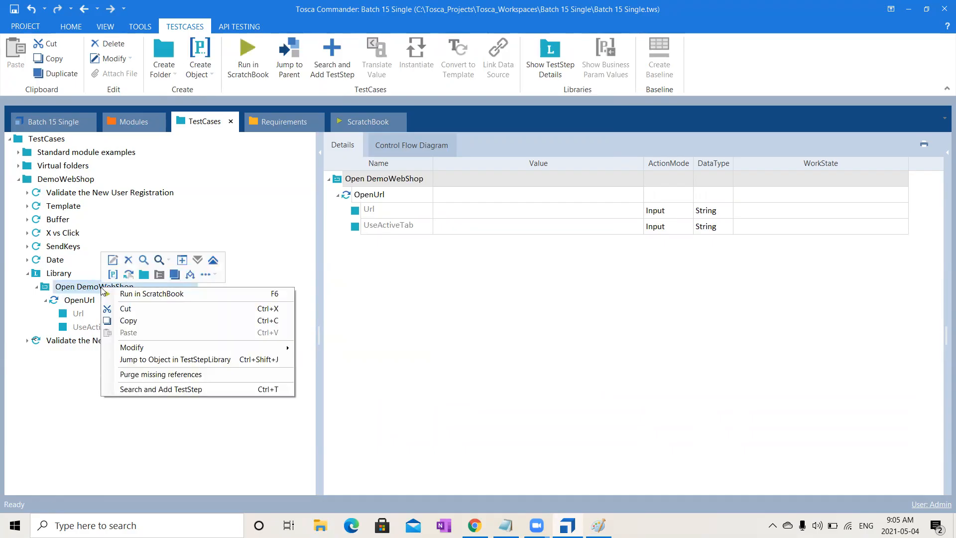
click(112, 275)
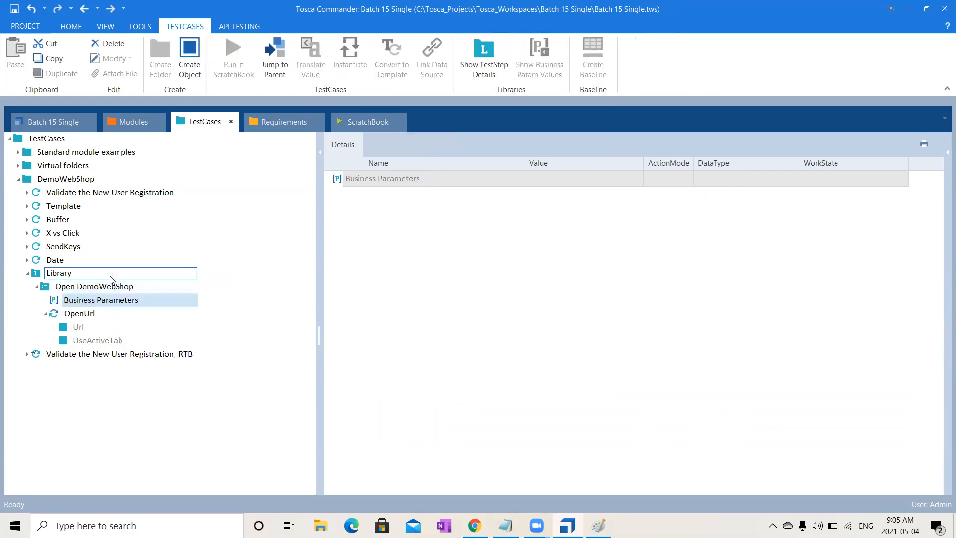
right_click(87, 303)
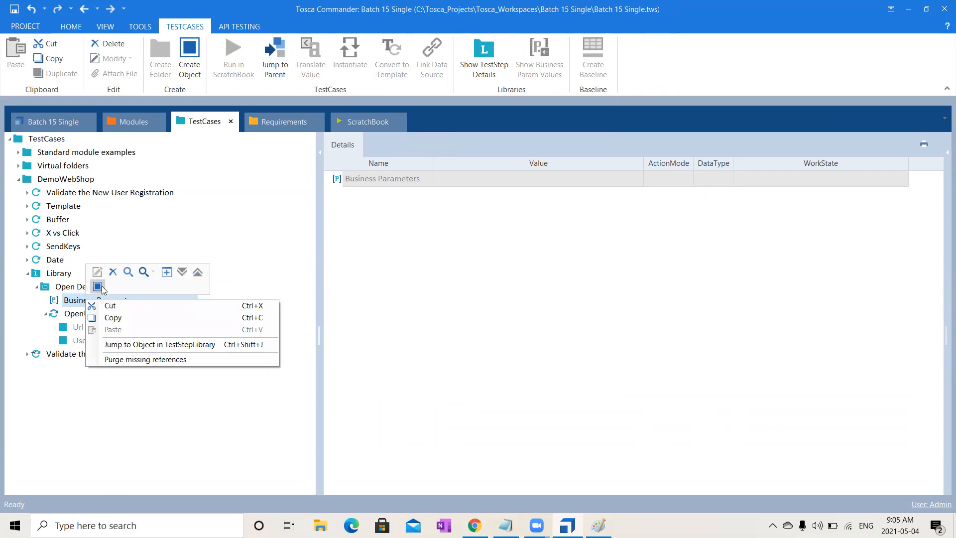
click(98, 286)
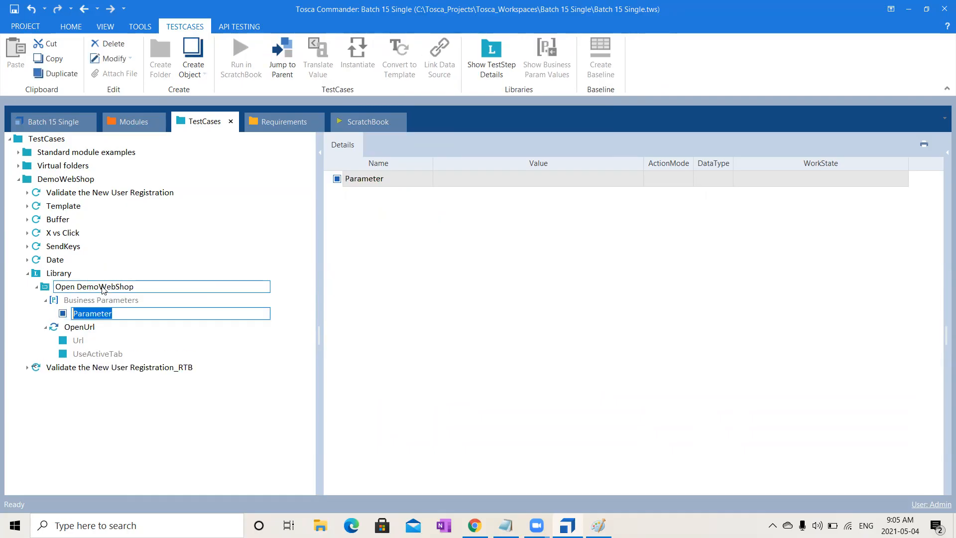
text(Url)
key(Return)
click(80, 325)
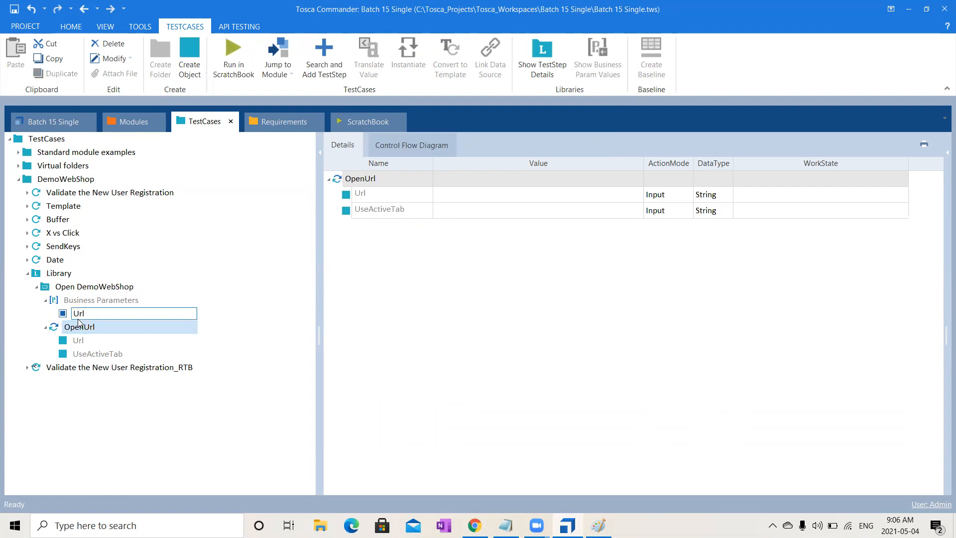
click(80, 313)
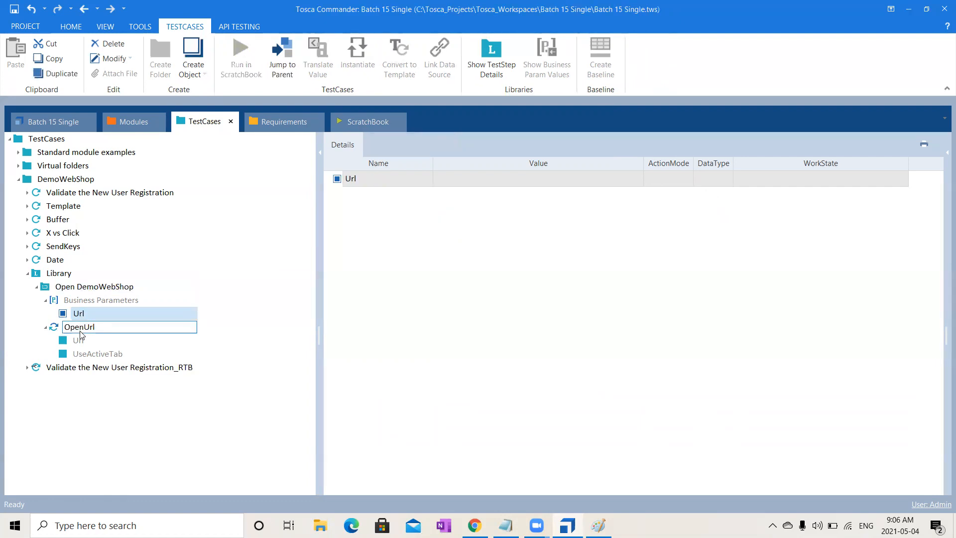
- Link the Url business parameter to the Url value of the OpenUrl step as {PL[Url]} in the Open DemoWebShop block
click(80, 329)
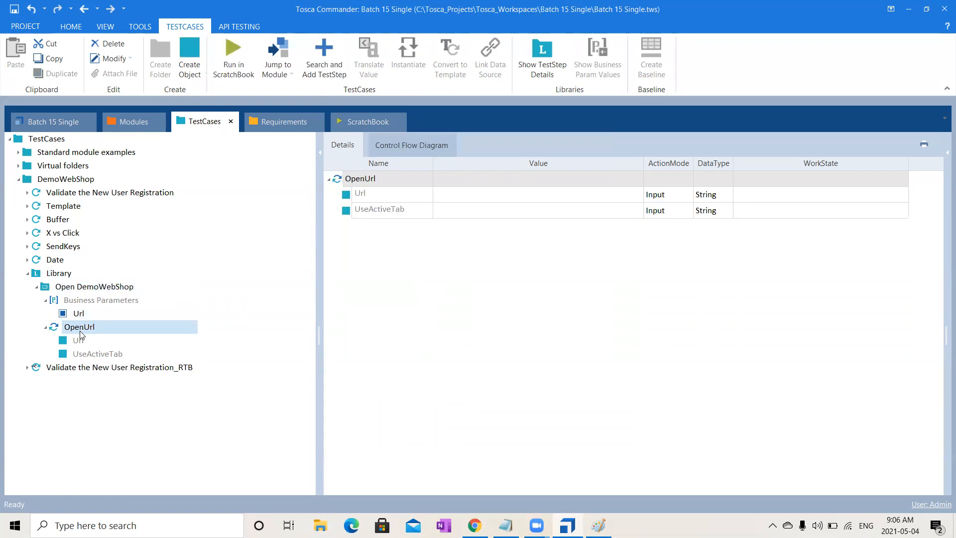
double_click(119, 289)
drag(77, 314, 496, 196)
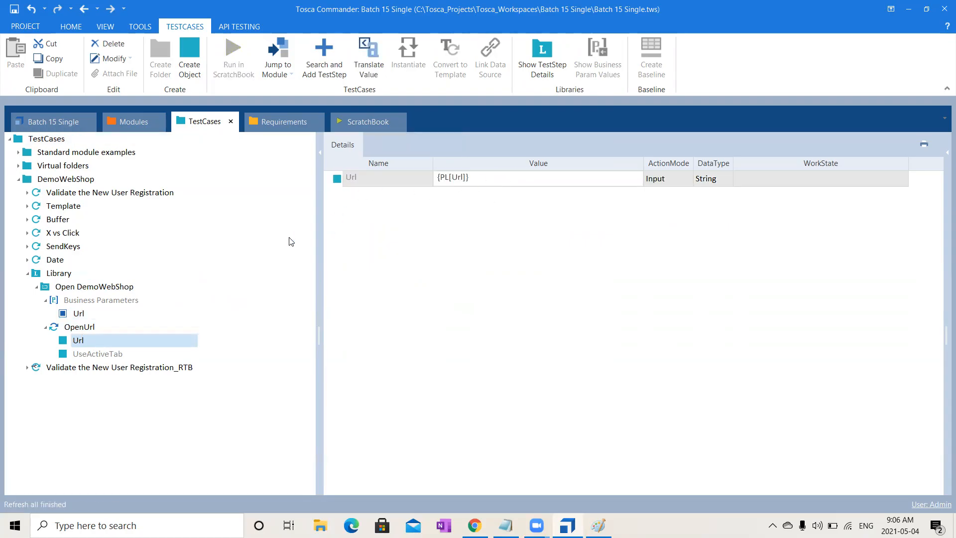
click(121, 287)
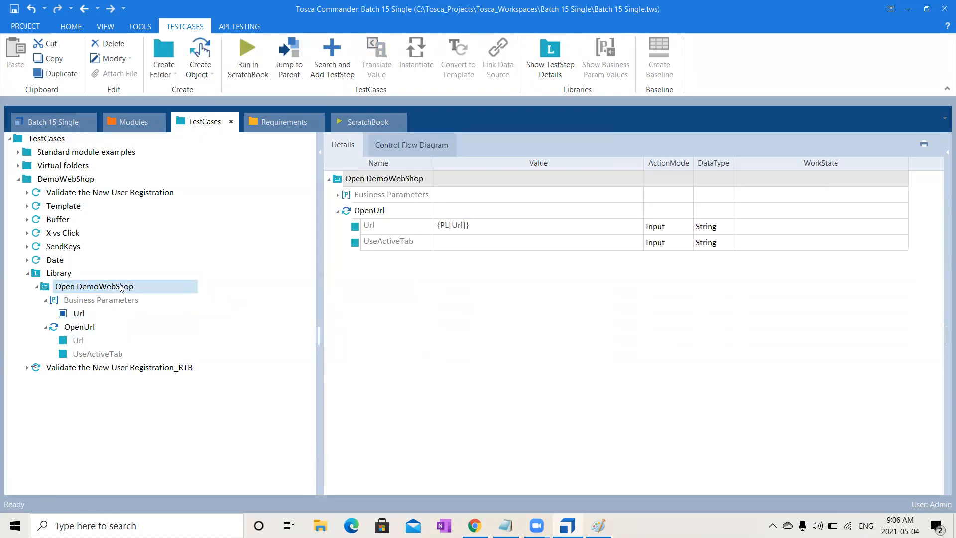
click(337, 195)
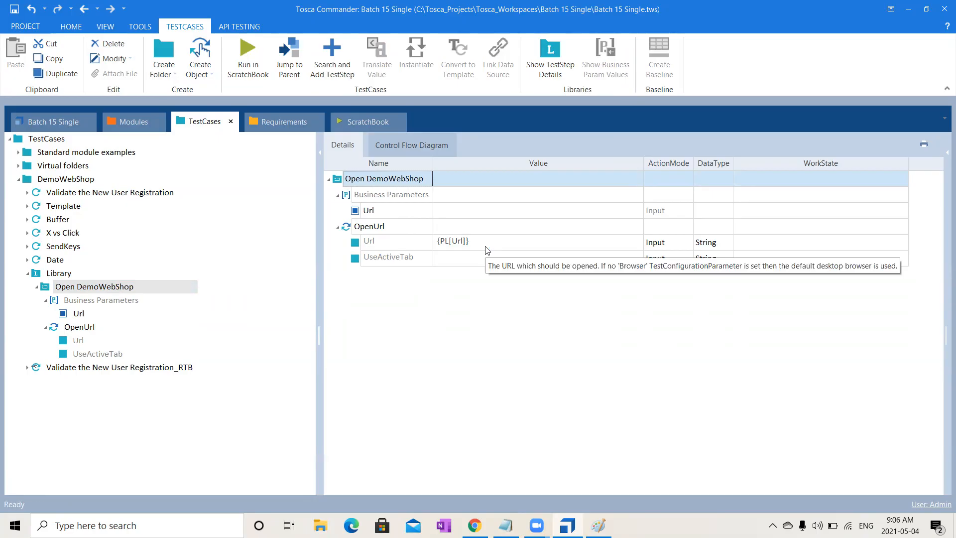
click(112, 272)
click(36, 288)
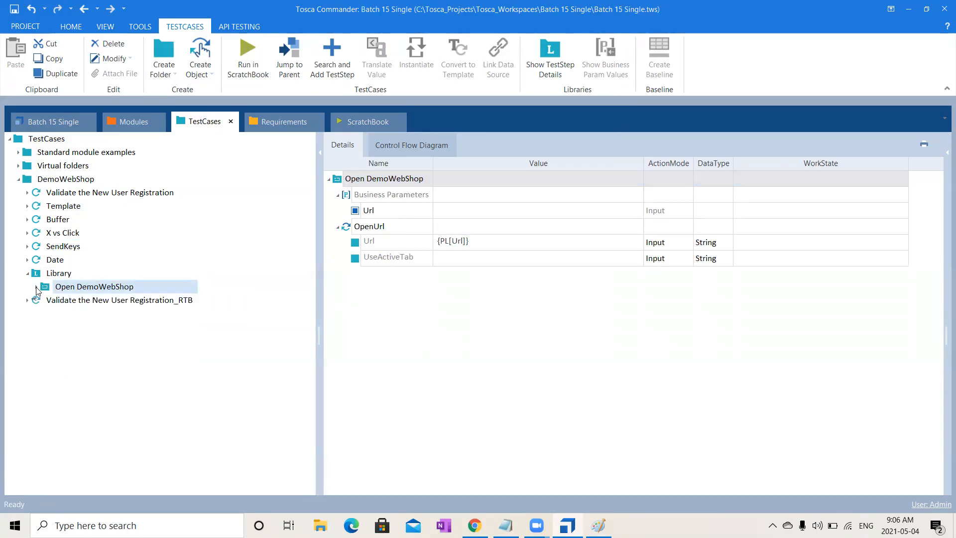
- Create a reusable test step block named User Registration in the Library folder
click(27, 192)
click(66, 250)
click(128, 263)
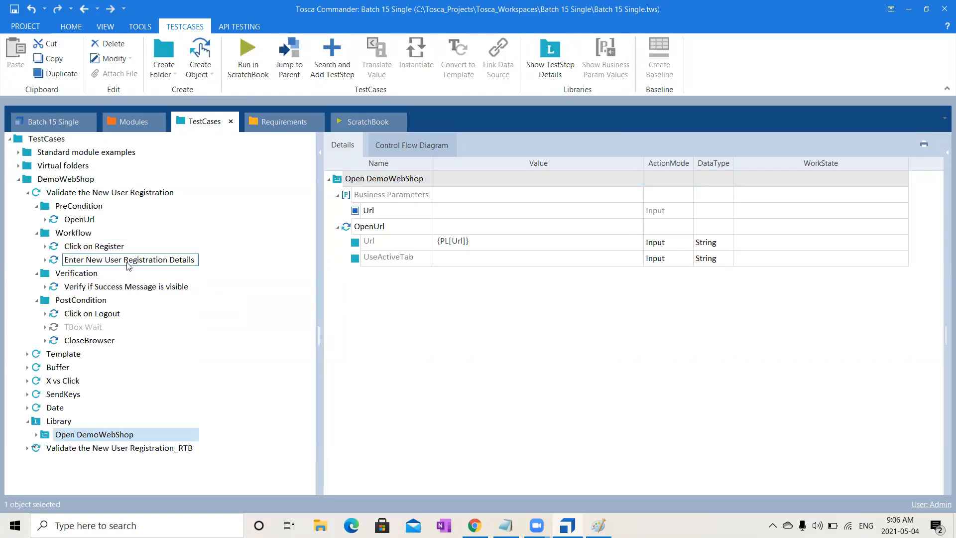
click(27, 194)
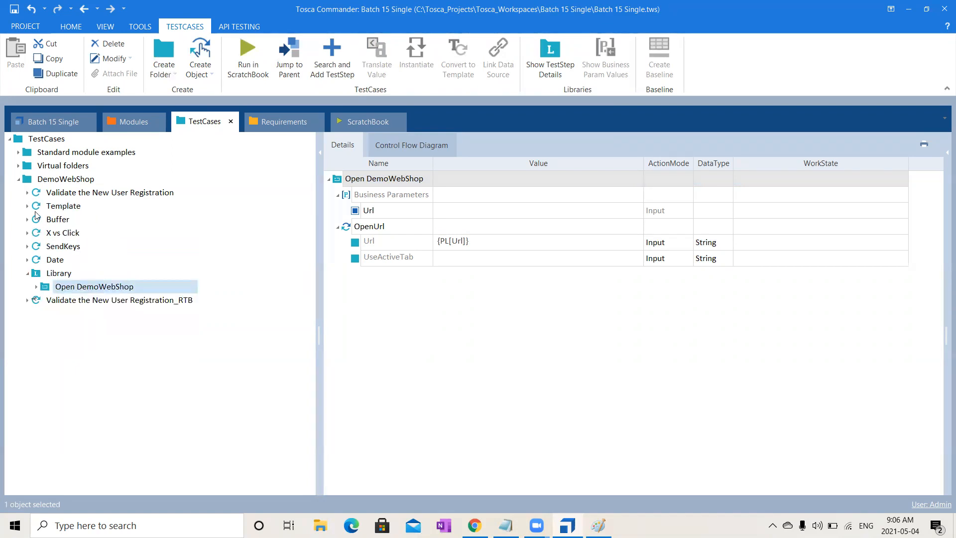
right_click(70, 278)
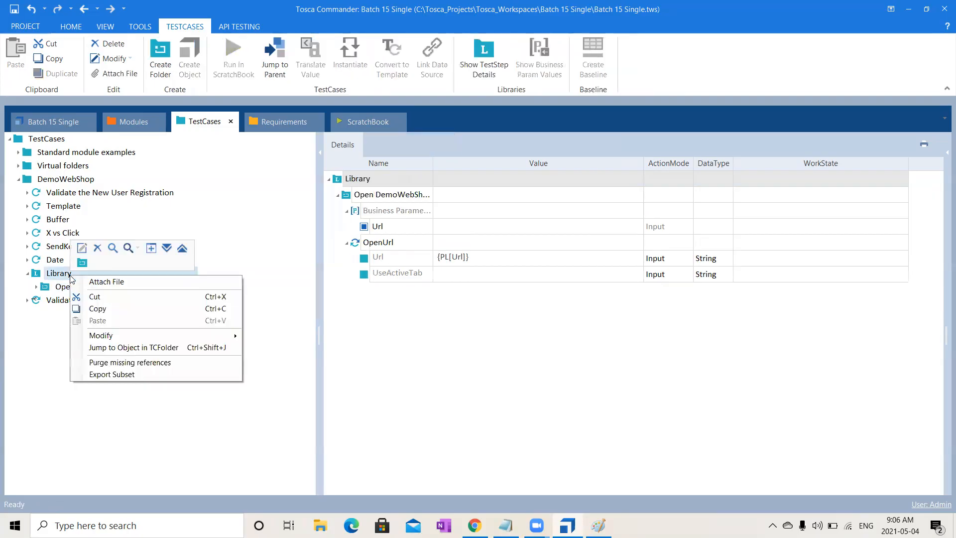
click(82, 263)
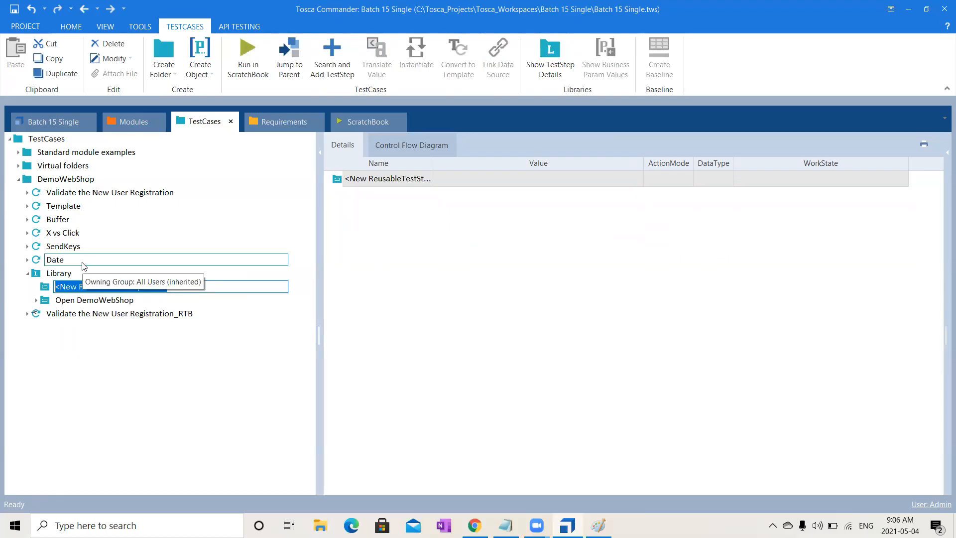
text(U)
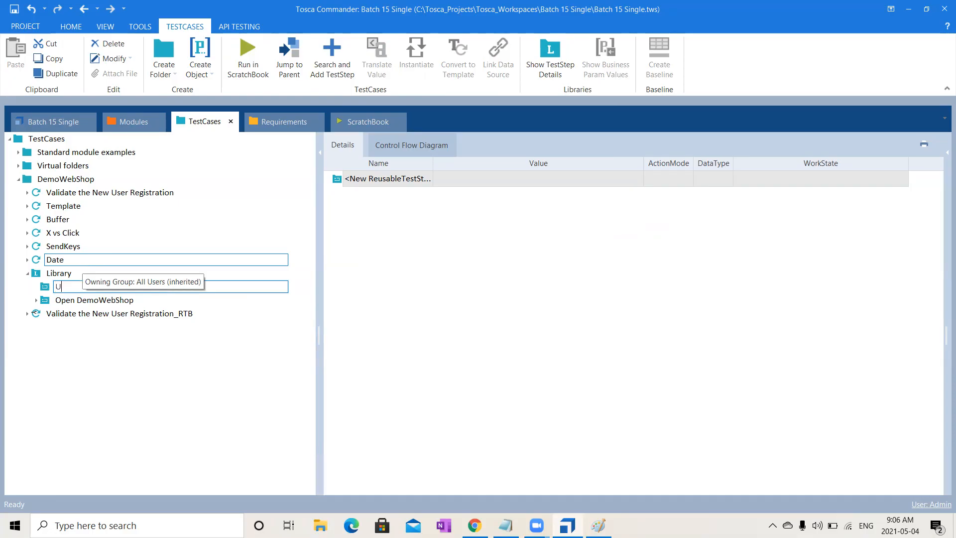
text(ser Reg)
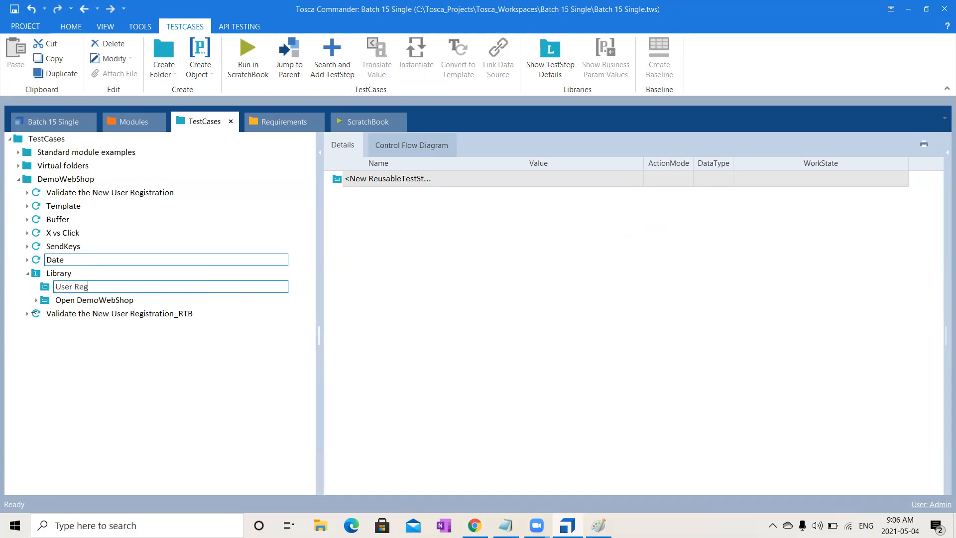
text(istration)
key(Return)
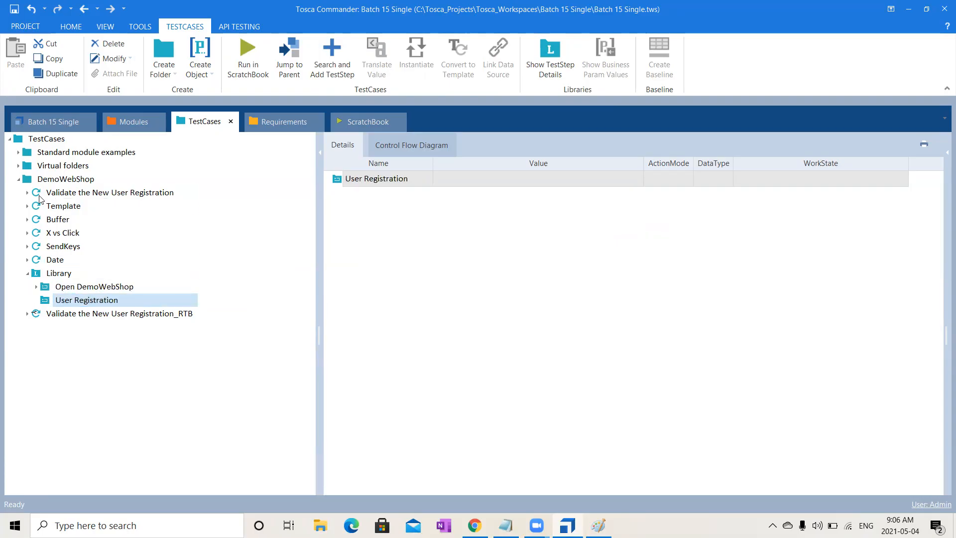
- Copy the Click on Register step from the Validate the New User Registration workflow into the User Registration block
click(27, 193)
click(91, 247)
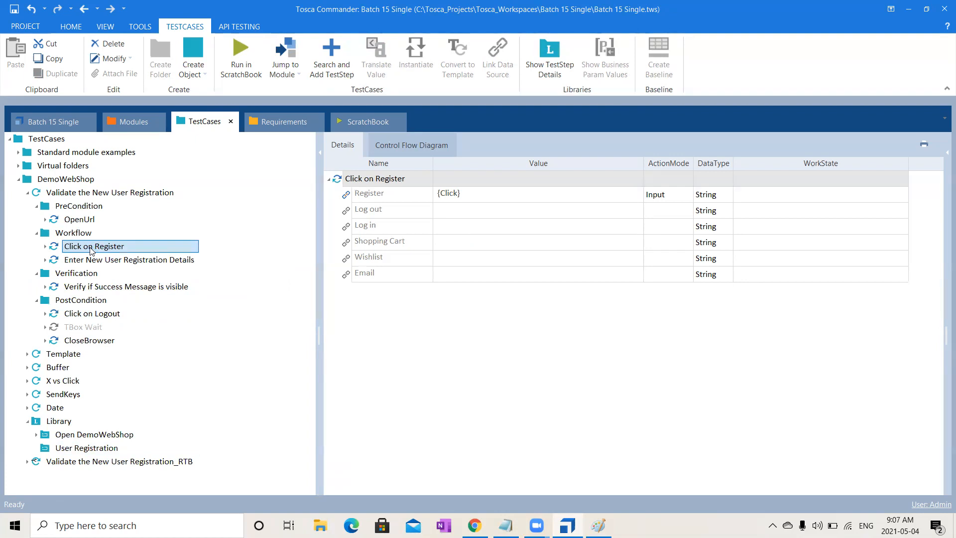
key(ctrl+c)
click(92, 448)
key(ctrl+v)
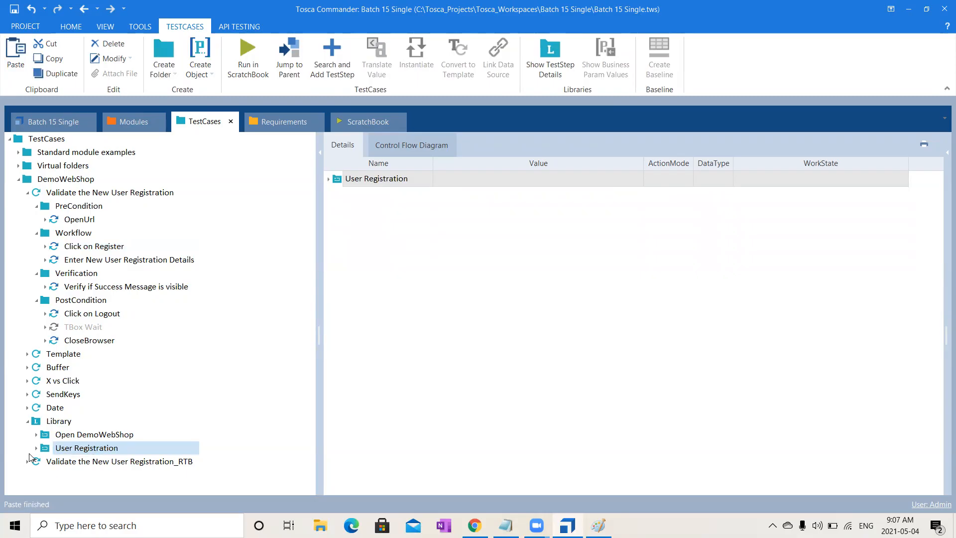
click(36, 447)
click(85, 462)
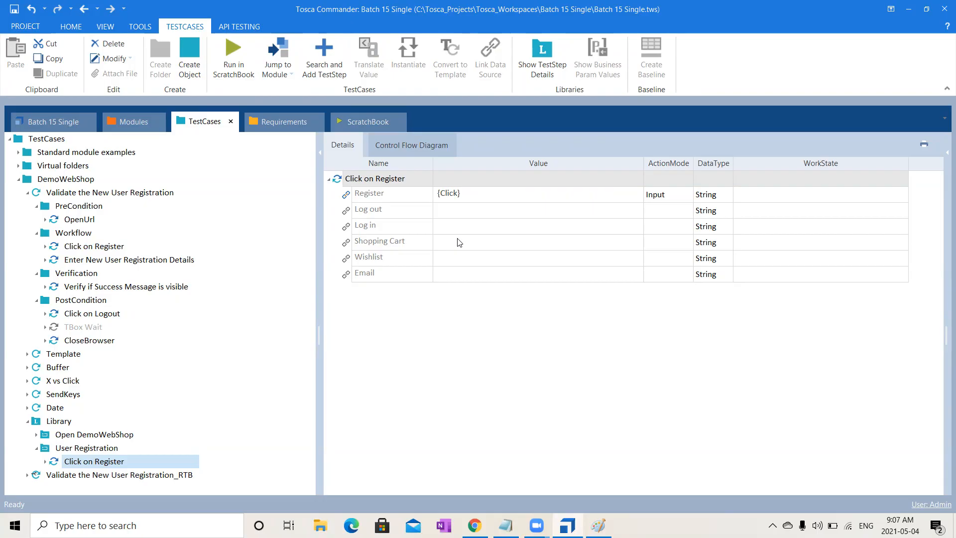
- Add business parameters to the User Registration block
click(107, 422)
click(106, 451)
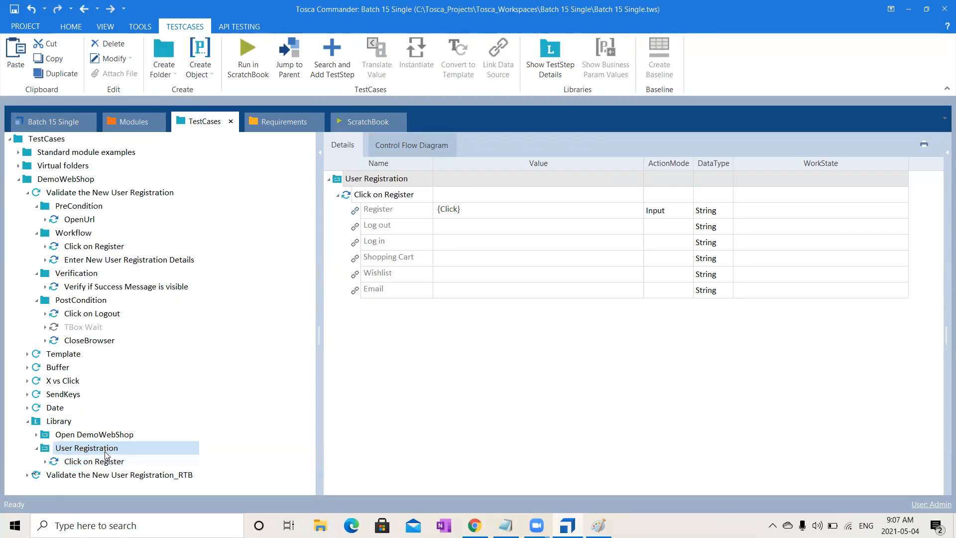
right_click(106, 454)
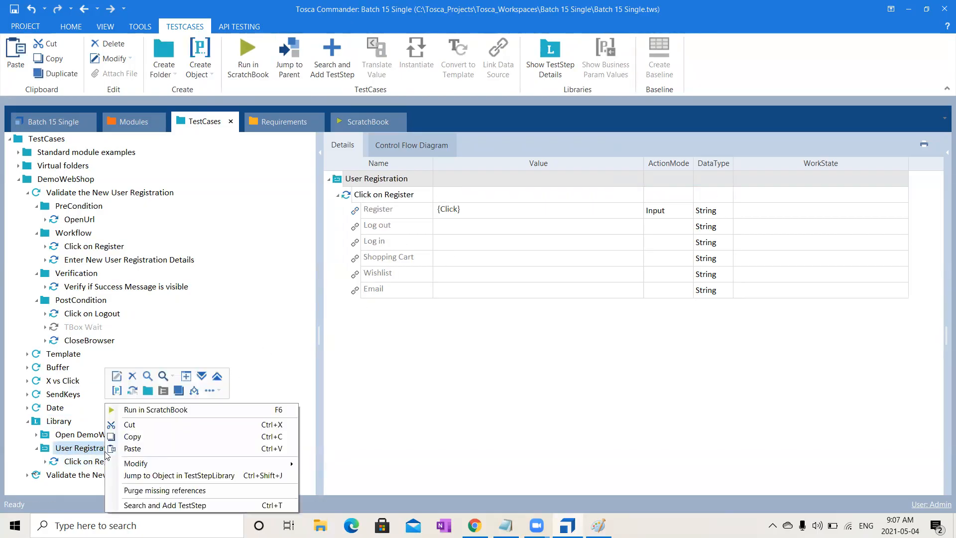
click(116, 390)
click(414, 427)
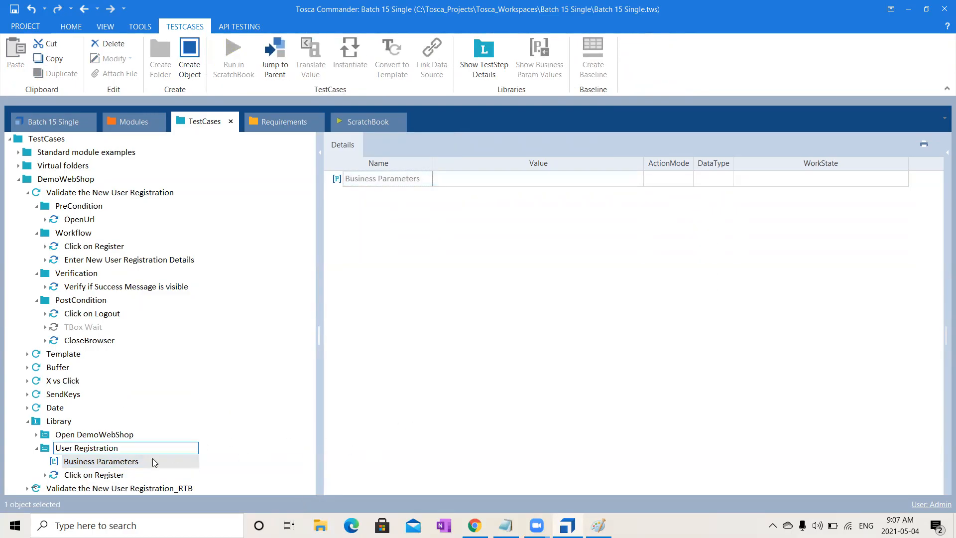
- Add the Registration module from the DemoWebShop modules as a test step in the User Registration block
click(130, 473)
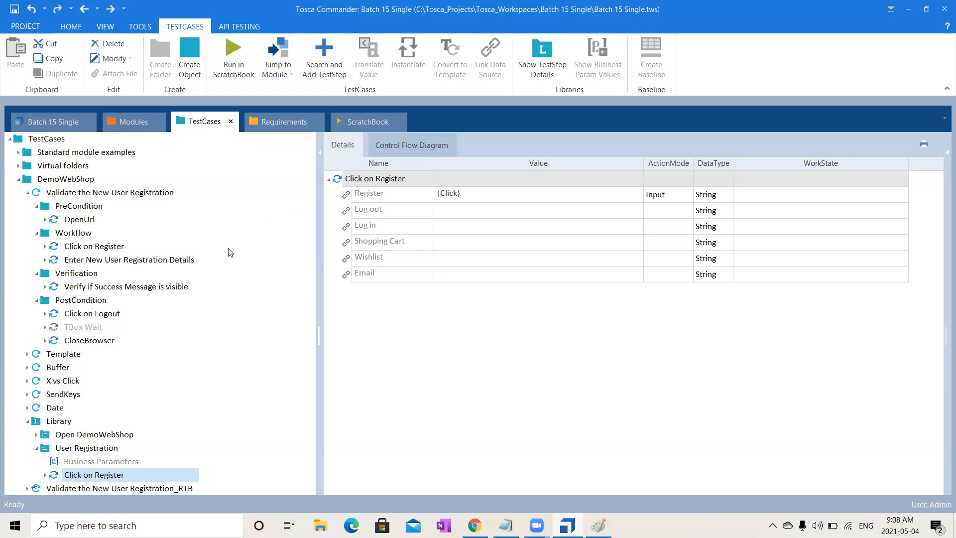
click(191, 261)
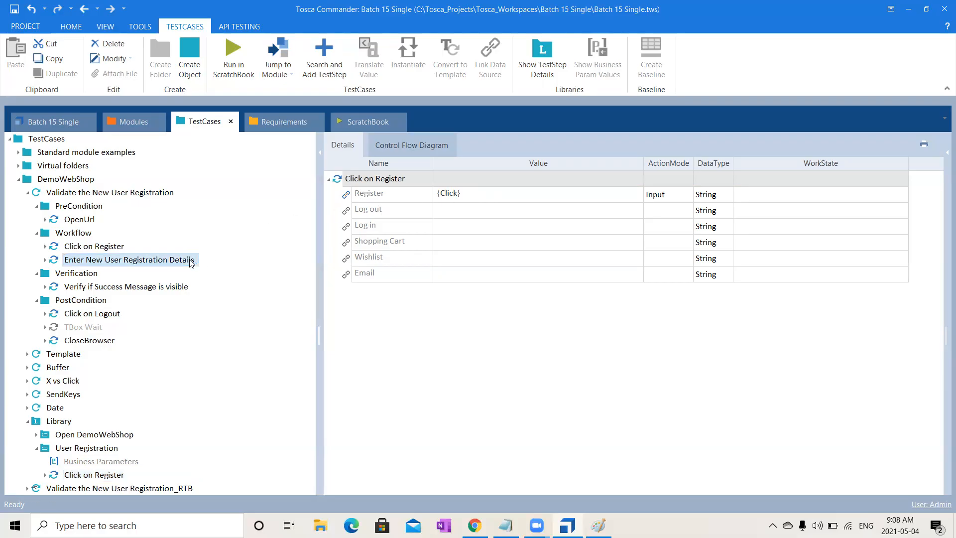
click(139, 122)
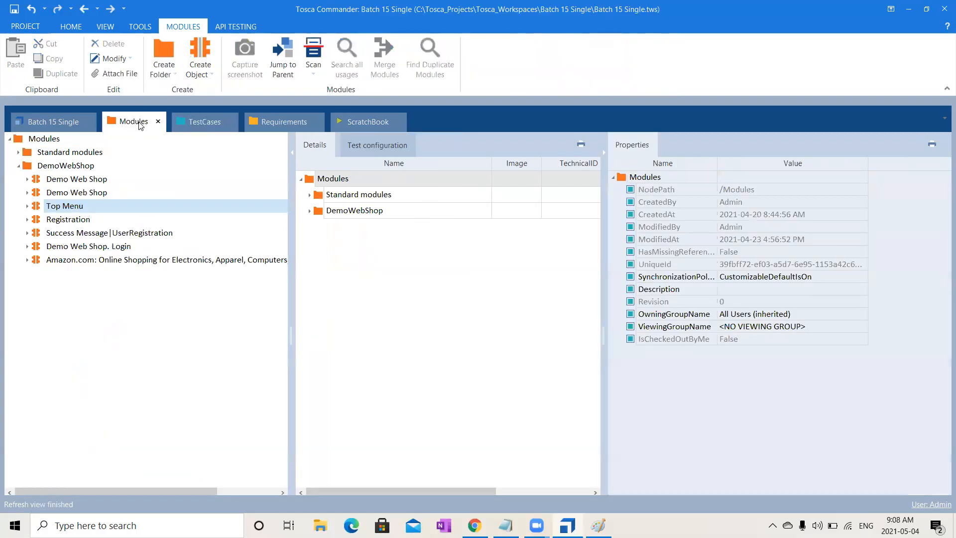
click(66, 221)
drag(66, 220, 72, 449)
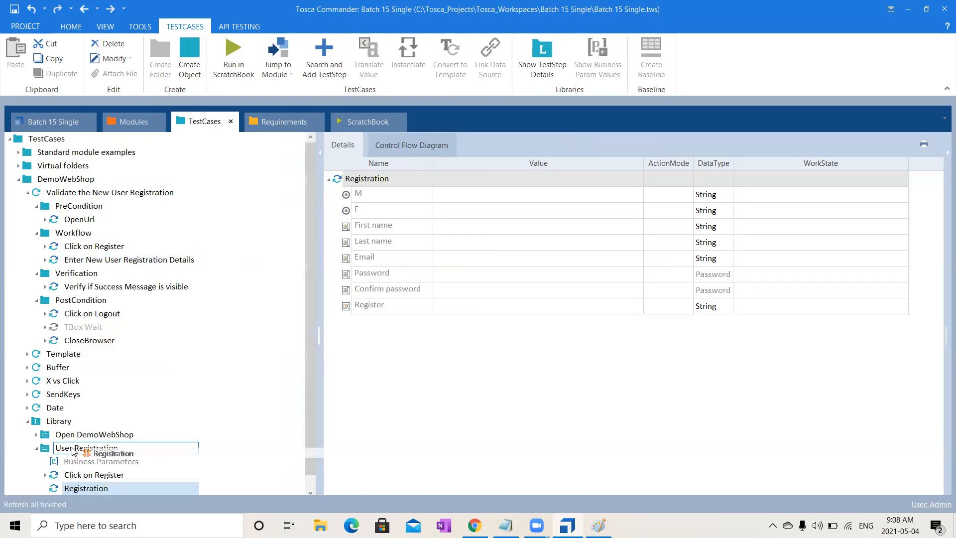
click(27, 192)
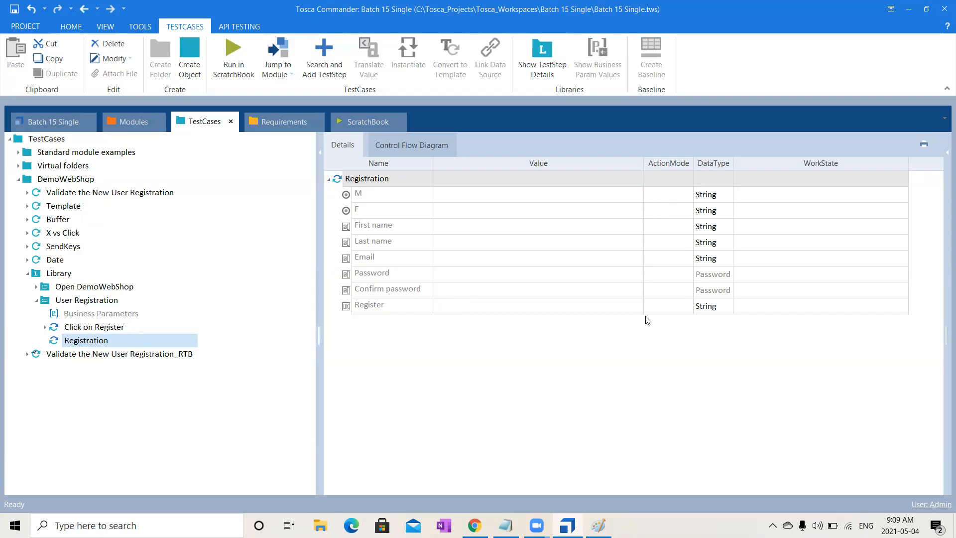
- Try setting the action mode of the Password field to Input in the Registration step and expand that step
click(45, 327)
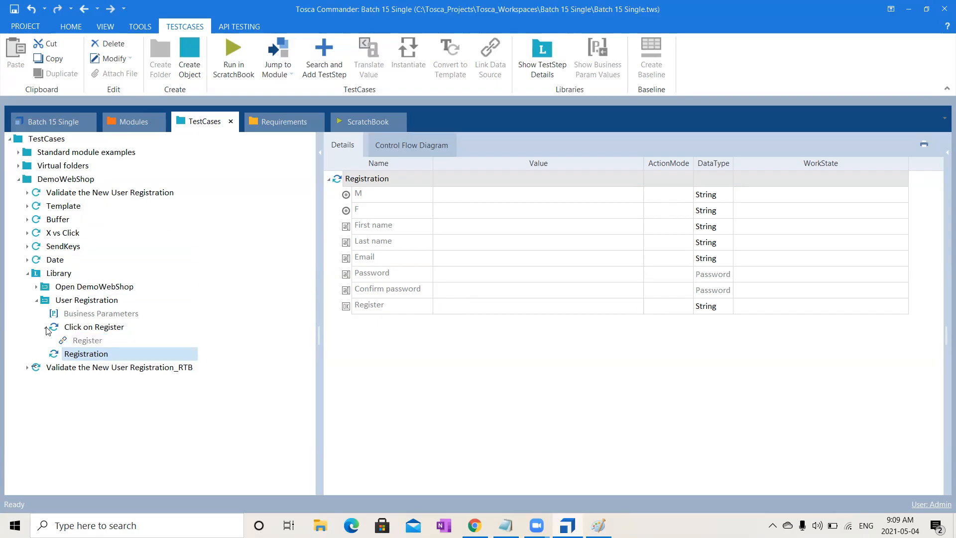
click(45, 327)
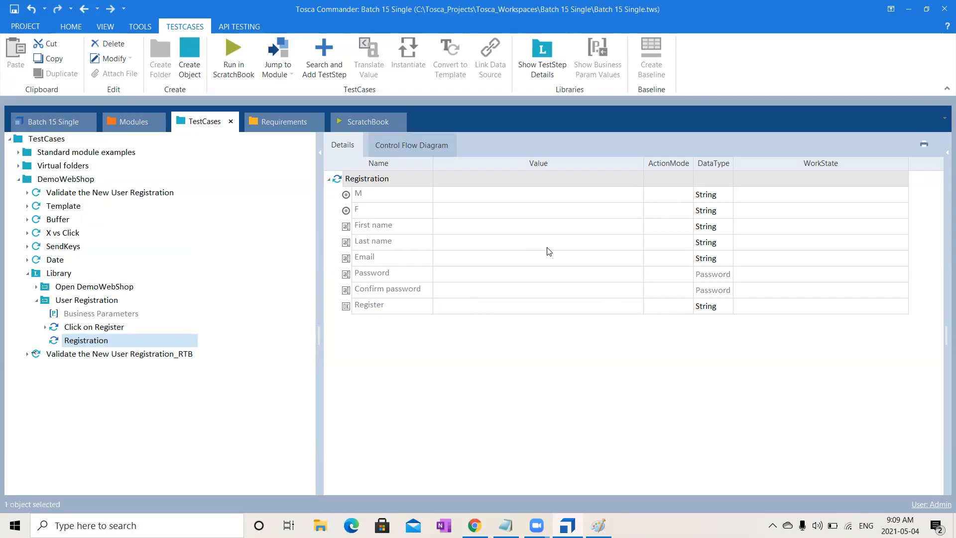
click(619, 239)
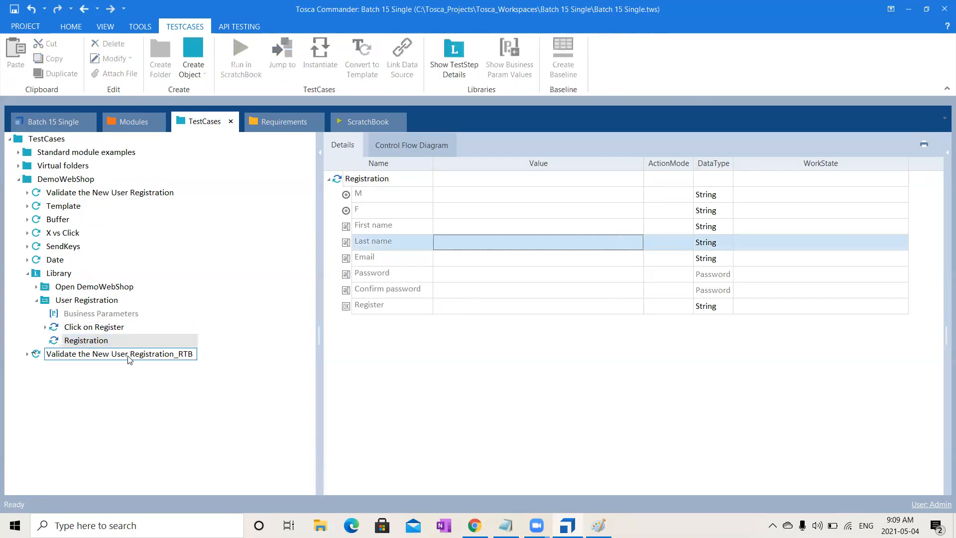
click(689, 247)
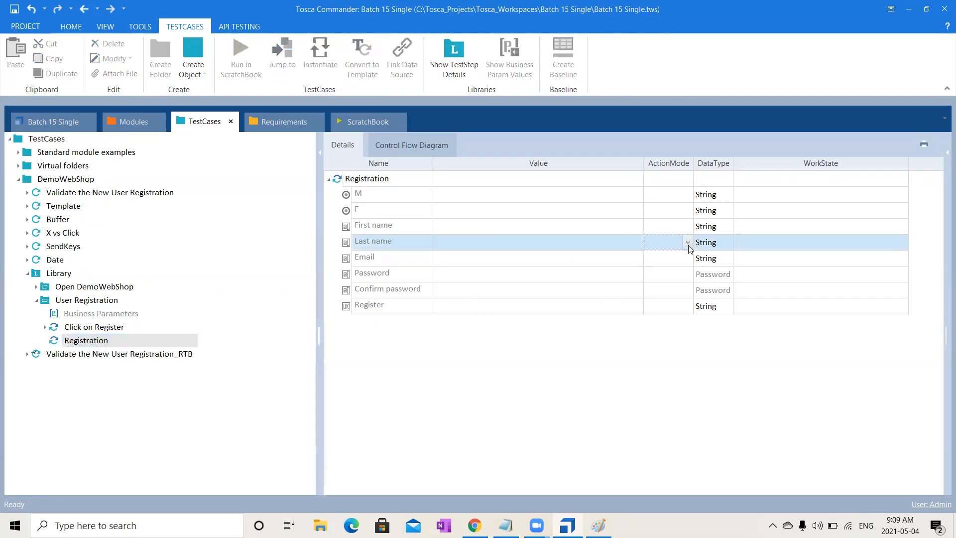
click(663, 277)
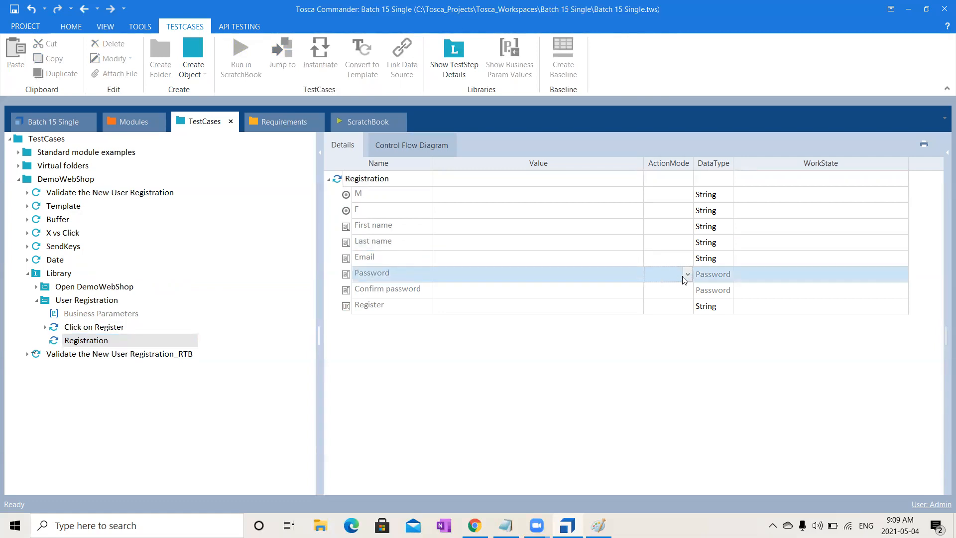
click(682, 276)
click(450, 392)
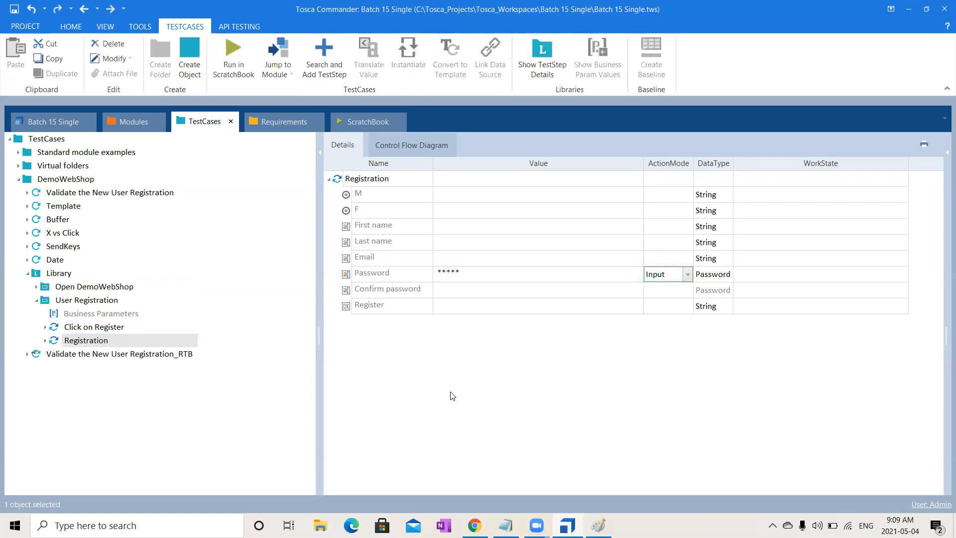
click(45, 342)
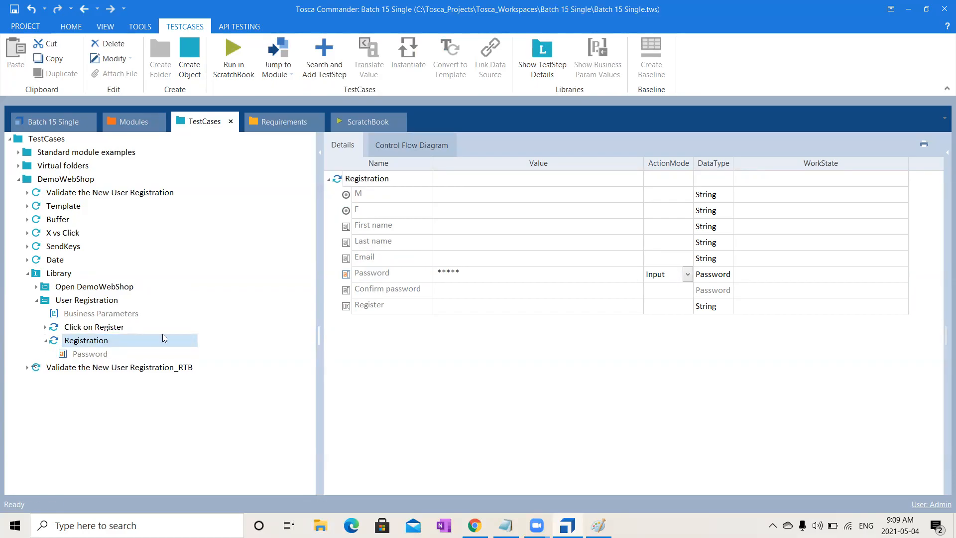
- Delete the Password test step value from the Registration step
click(390, 283)
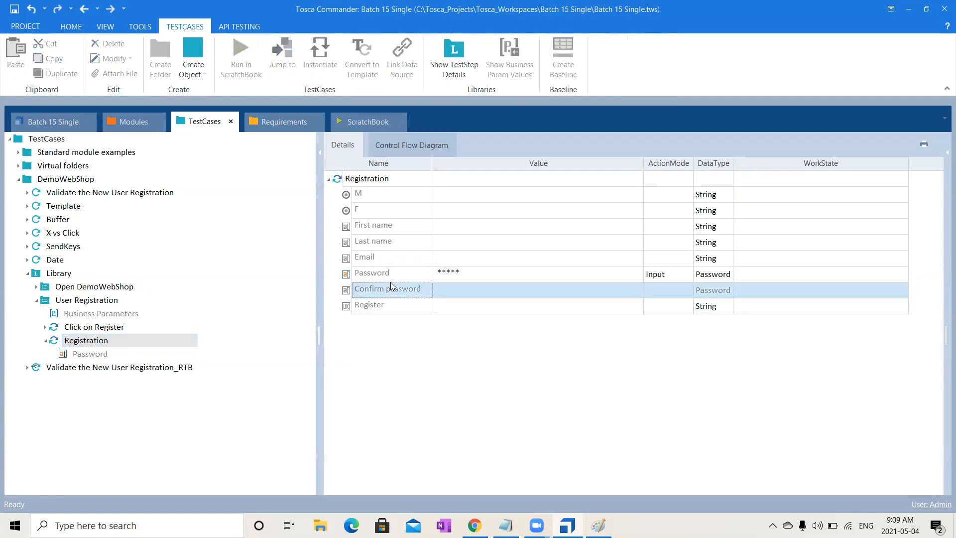
click(397, 271)
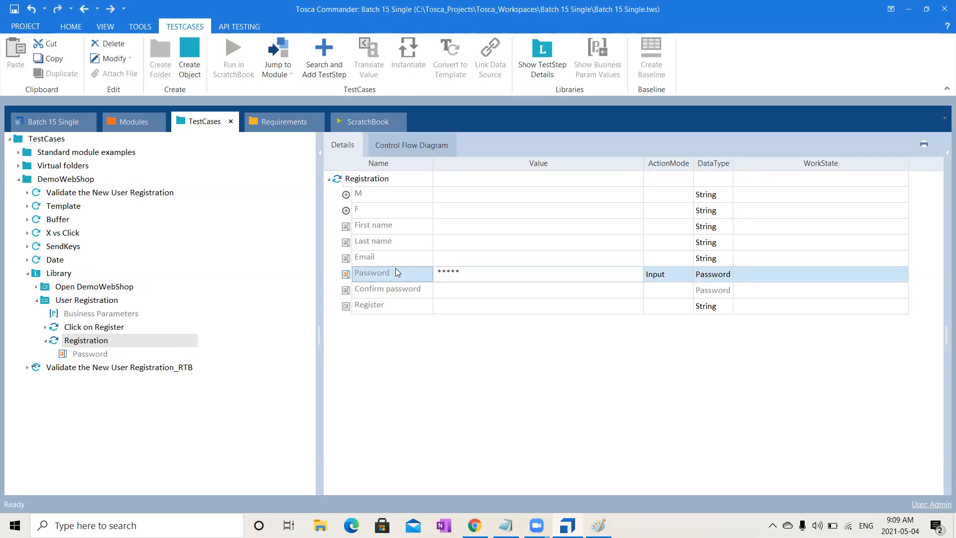
key(Delete)
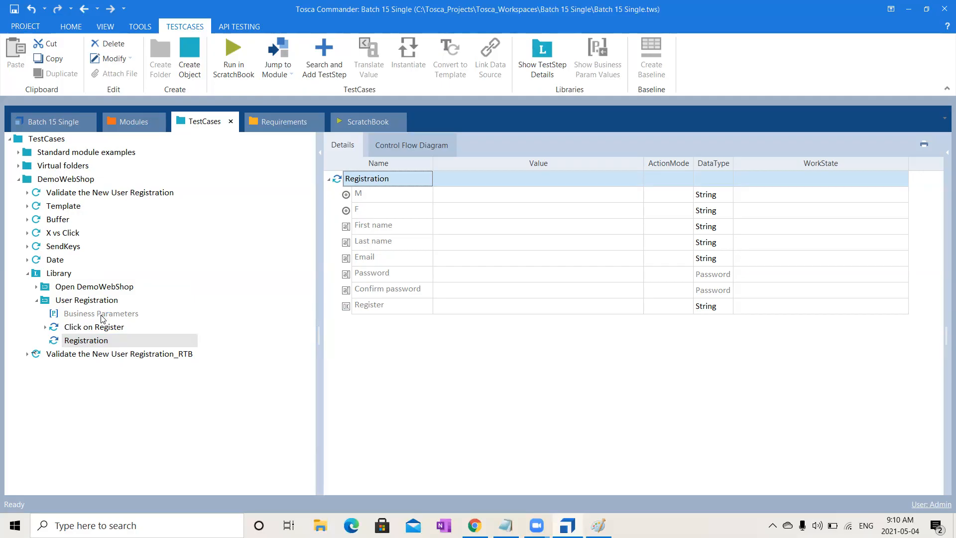
- Set the action mode of the Registration step's fields from M through Confirm password to Input
click(449, 201)
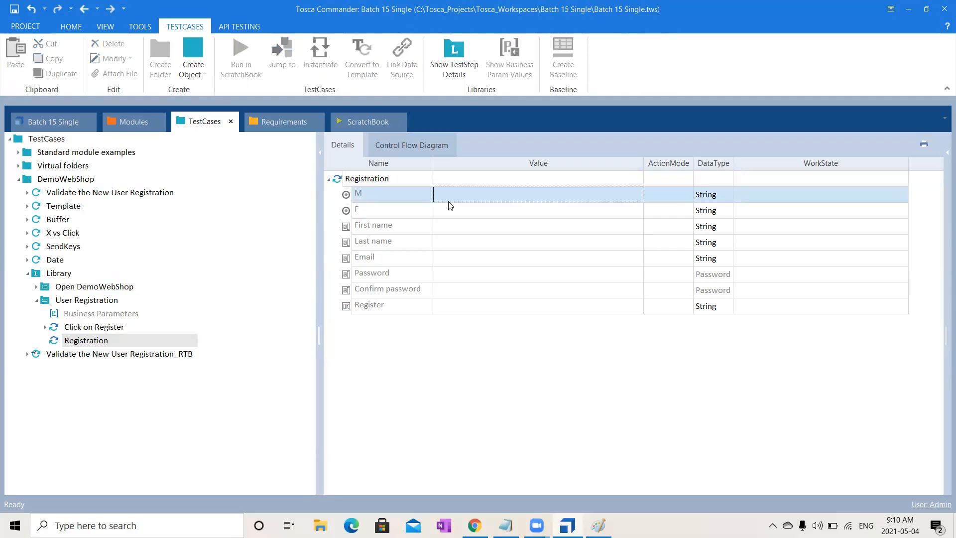
key(shift+Down)
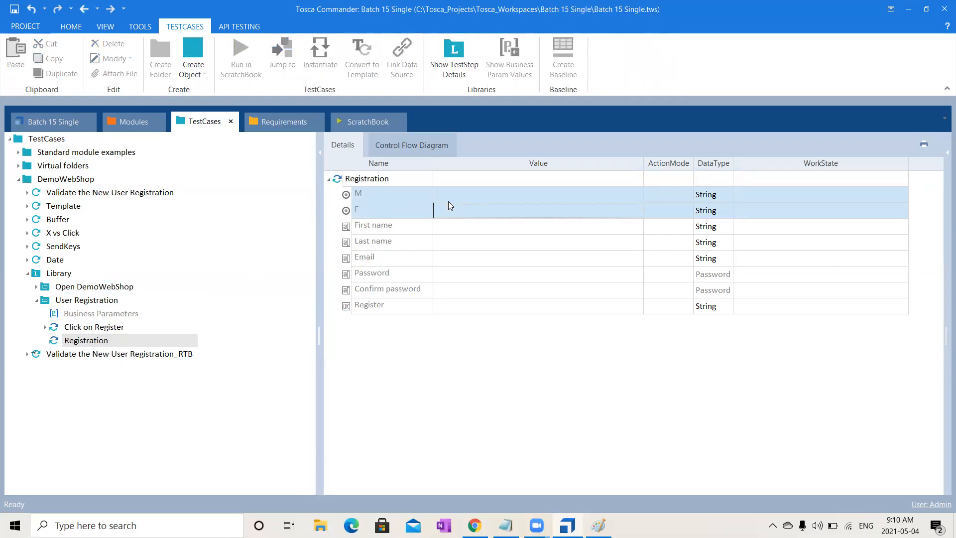
key(shift+Down)
key(shift+Down)
key(shift+Down)
key(shift+Down)
key(shift+Down)
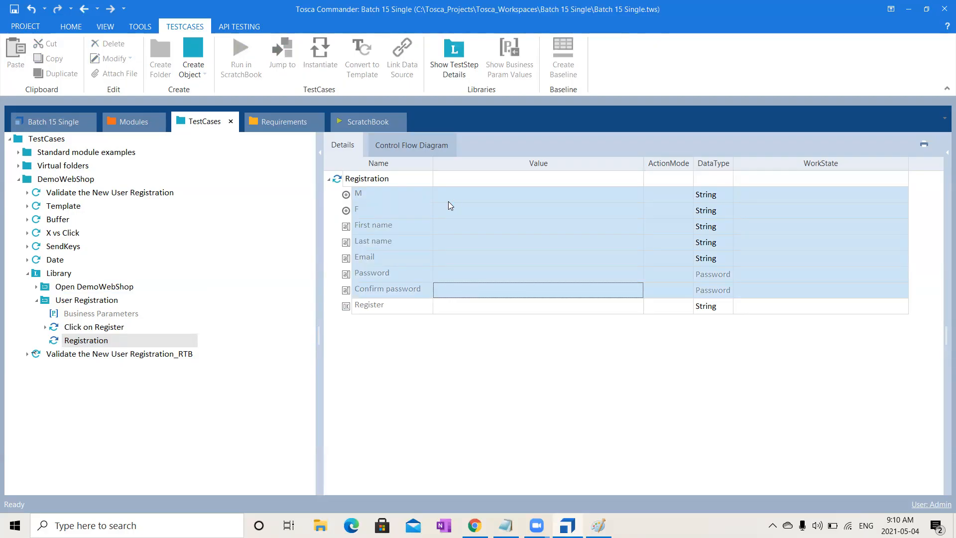
right_click(448, 201)
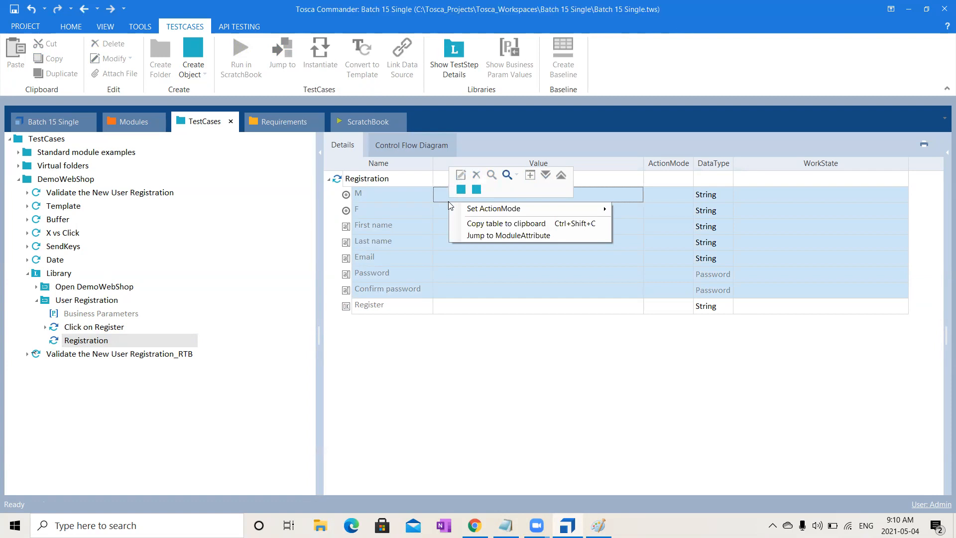
mouse_move(463, 209)
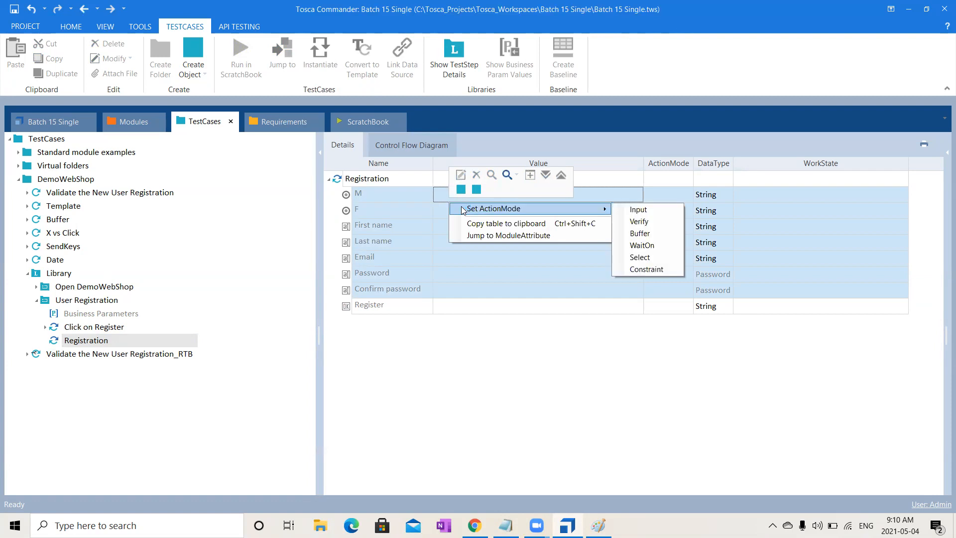
click(621, 210)
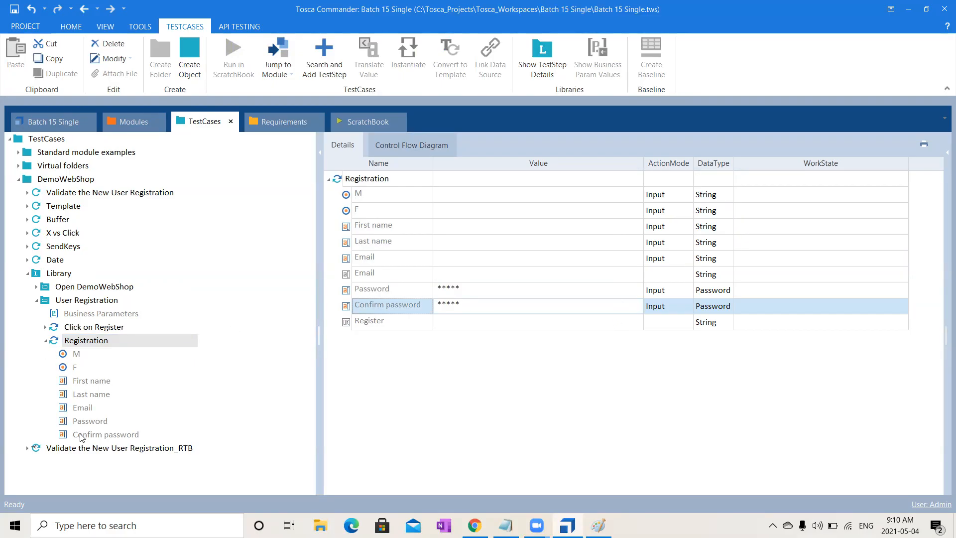
- Set the data type of the Password and Confirm password values in the Registration step to String
click(709, 291)
text(S)
click(715, 306)
text(S)
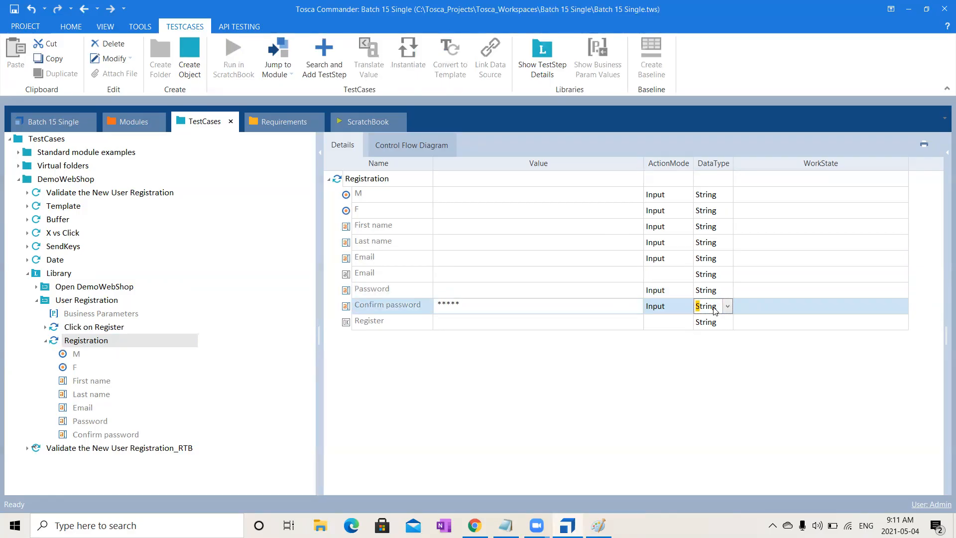
click(611, 376)
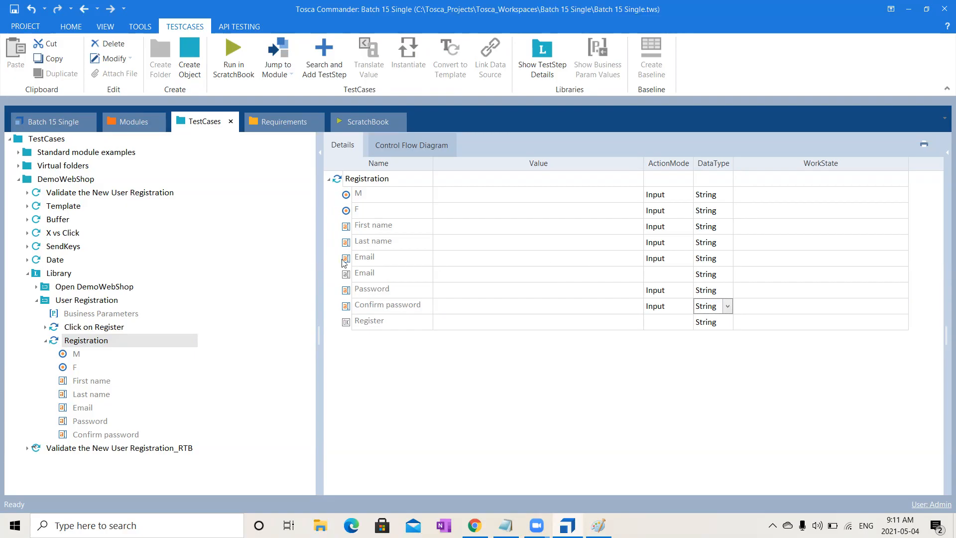
- Create linked business parameters in the User Registration block from all Registration step values, M through Confirm password
click(88, 354)
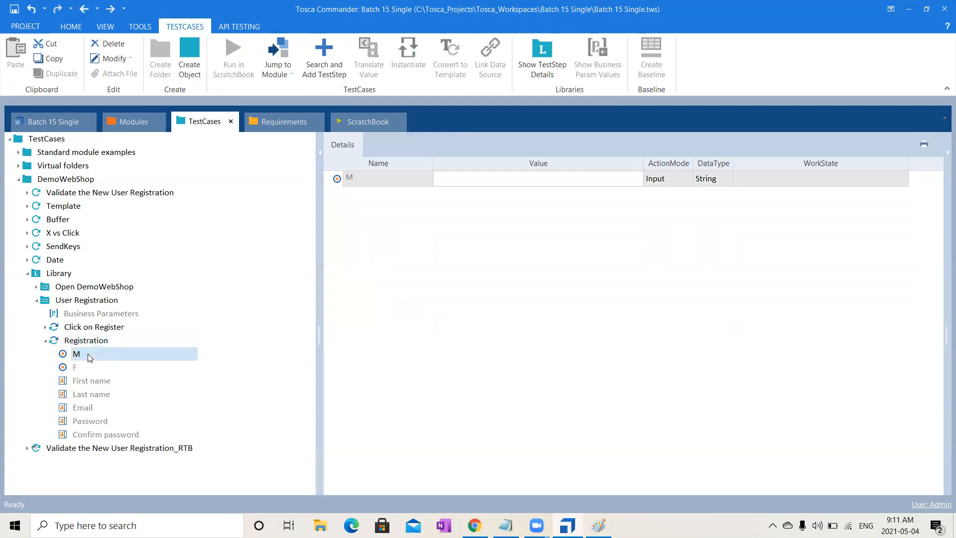
key(shift+Down)
key(shift+Down)
key(shift+Down)
key(shift+Down)
key(shift+Down)
key(shift+Down)
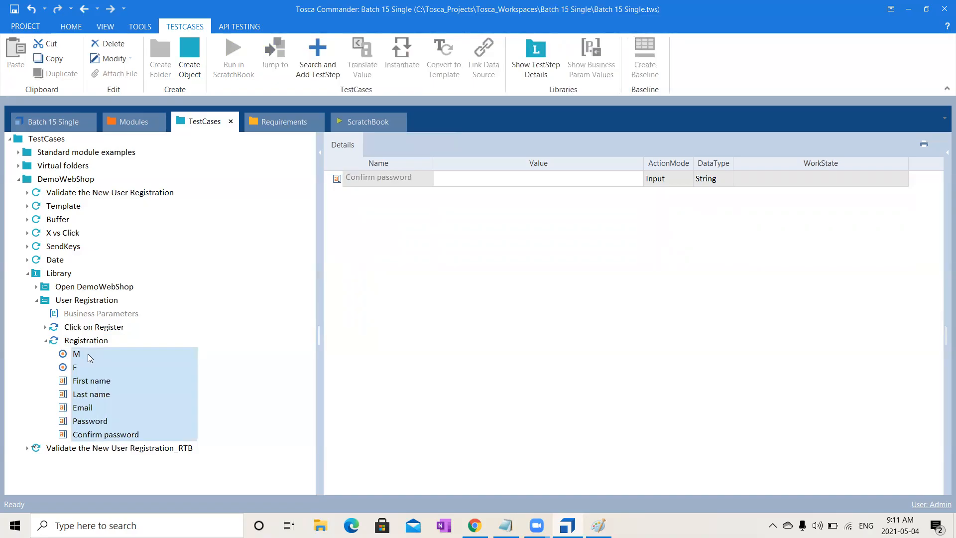
drag(82, 367, 103, 370)
drag(170, 354, 132, 315)
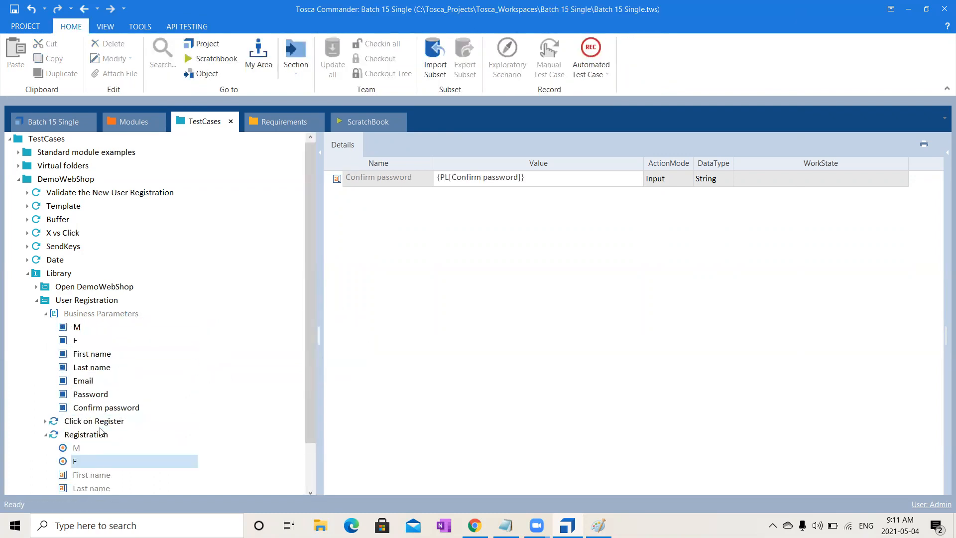
- In the User Registration block's Registration step, add a second Email entry with value Email and action mode Buffer
click(87, 302)
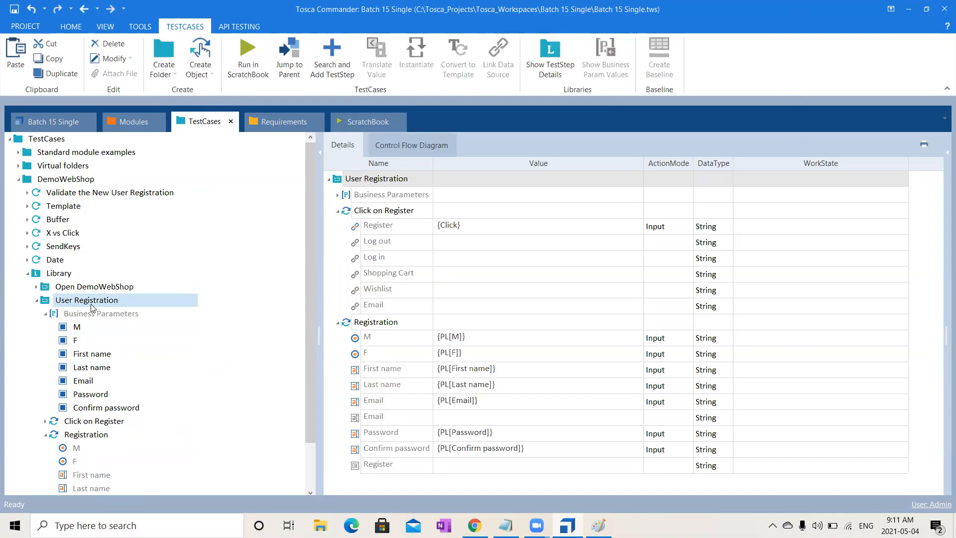
click(337, 195)
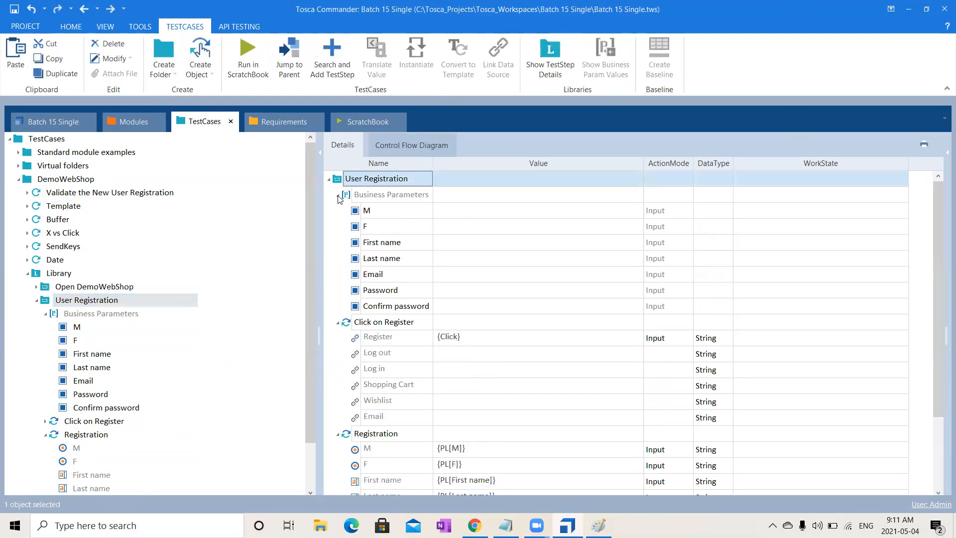
click(337, 194)
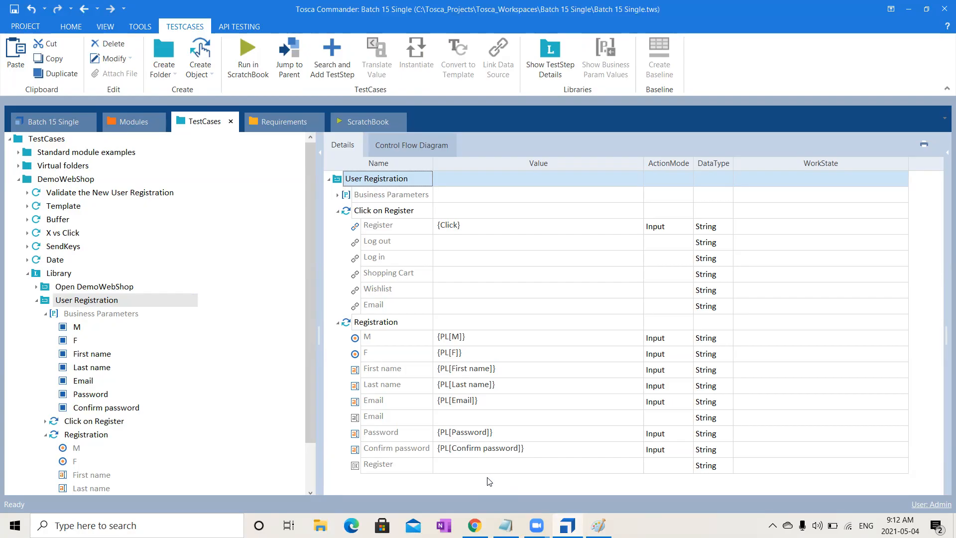
click(521, 406)
click(516, 416)
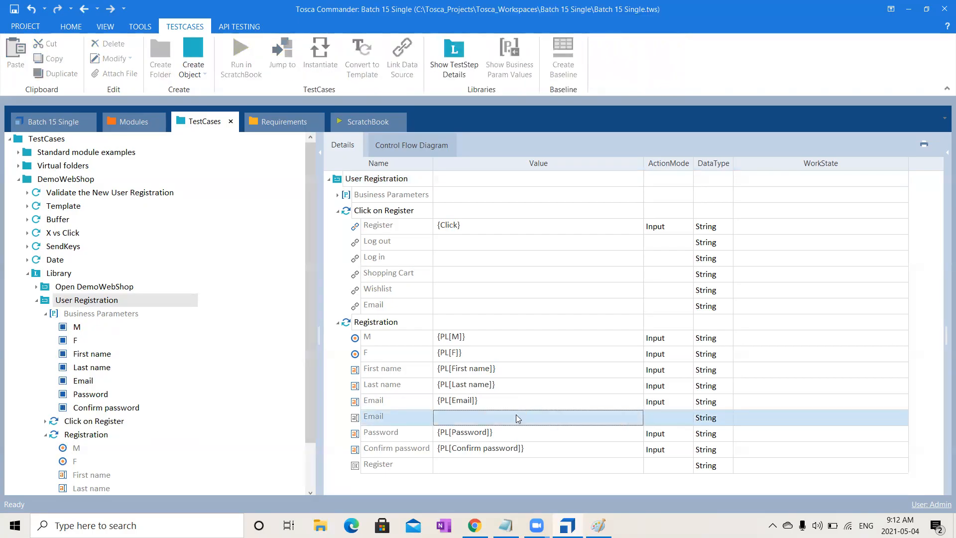
click(516, 415)
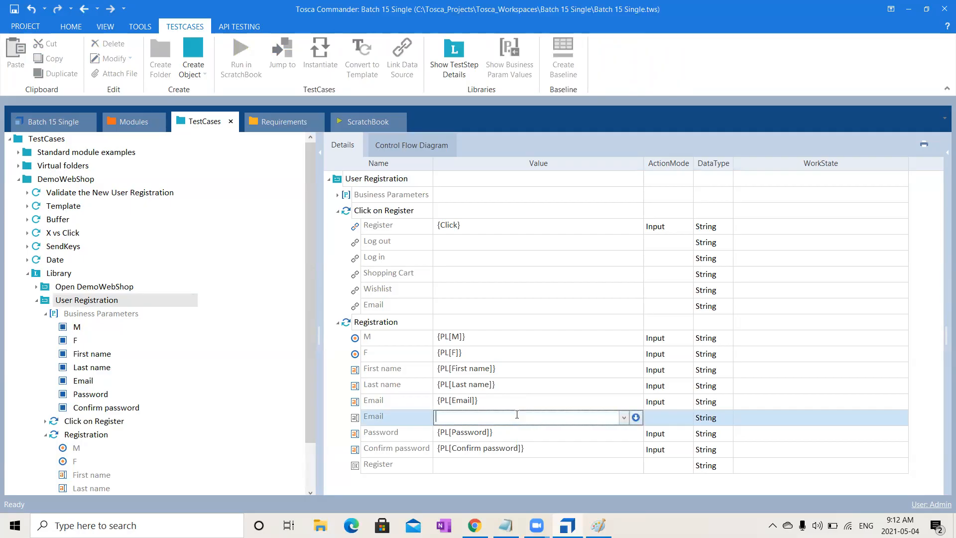
text(Email)
click(667, 415)
text(Buffer)
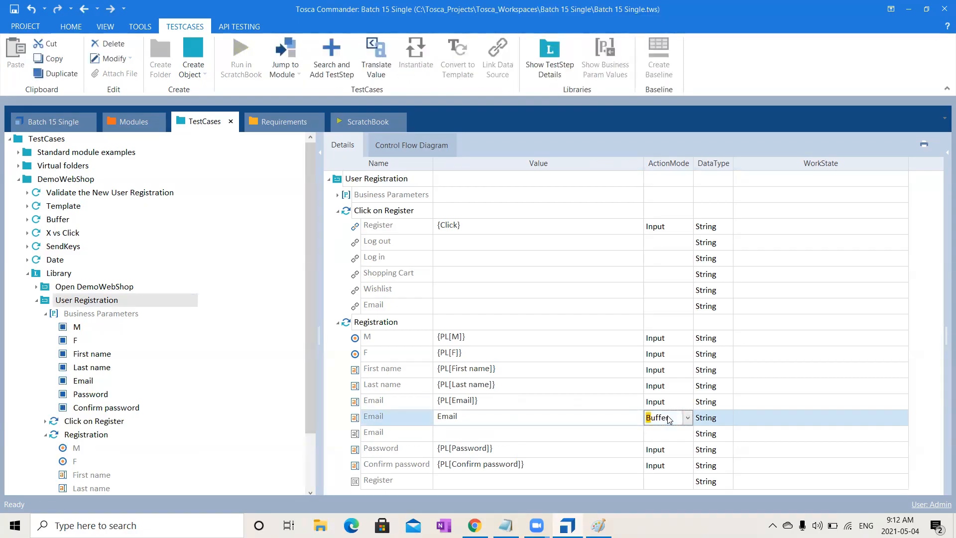
click(605, 447)
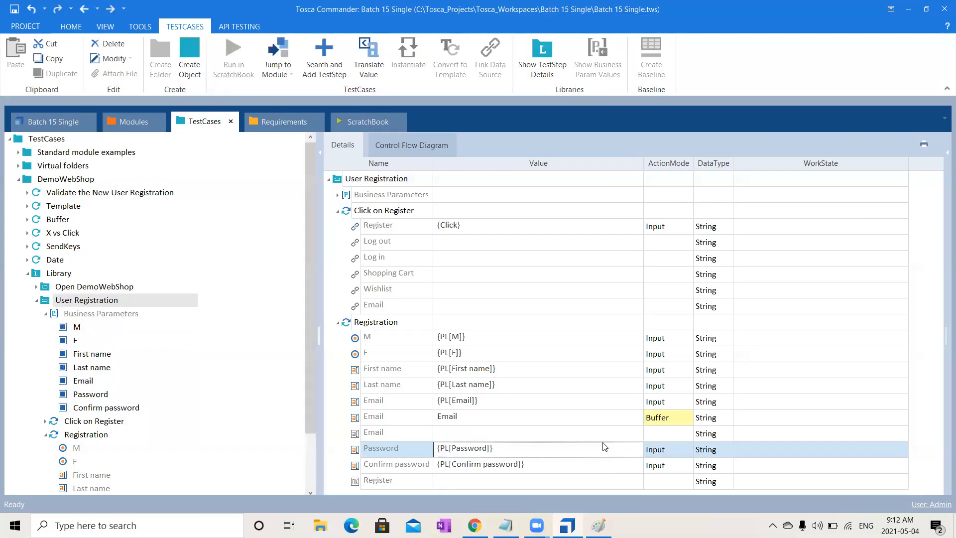
- Set the Register button's value in the Registration step to {Click}
click(491, 482)
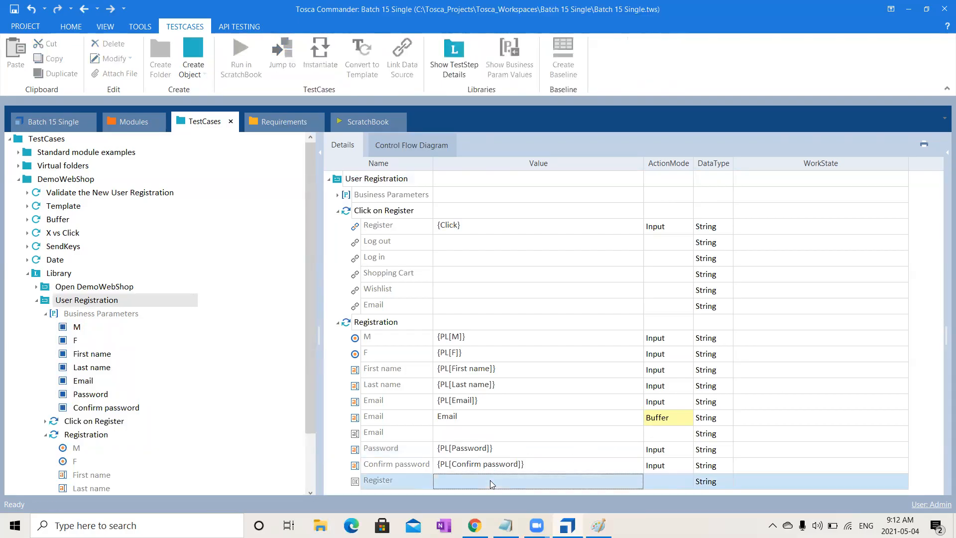
click(491, 481)
text({)
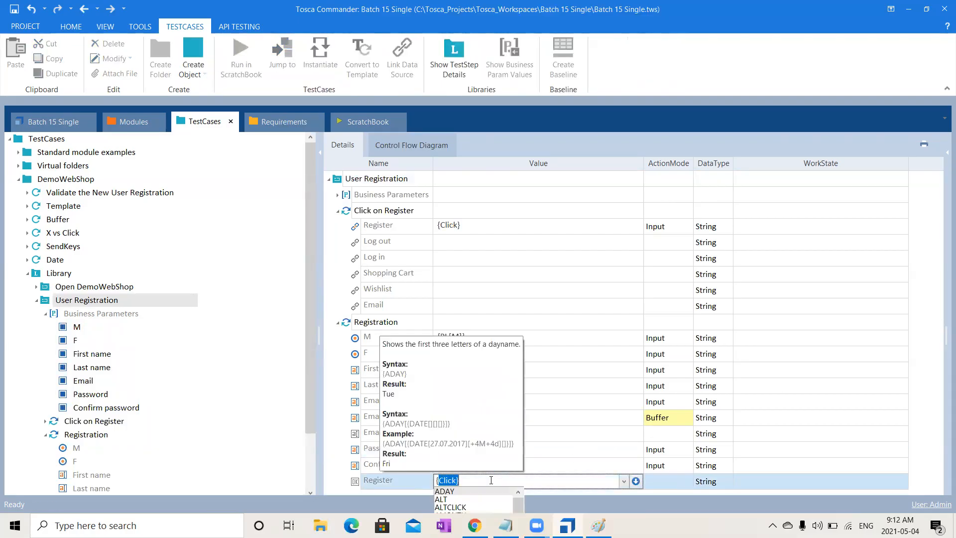
text(C)
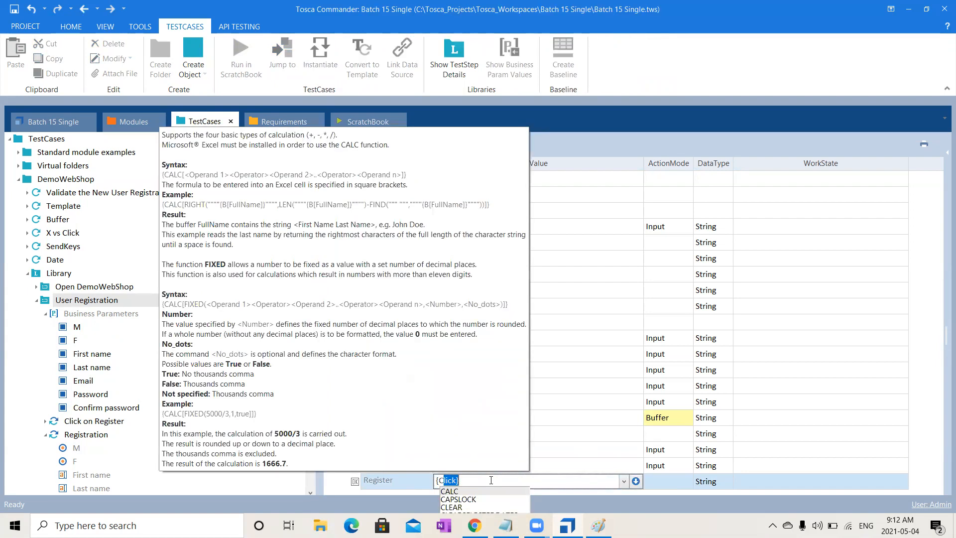
text(AL)
key(BackSpace)
key(BackSpace)
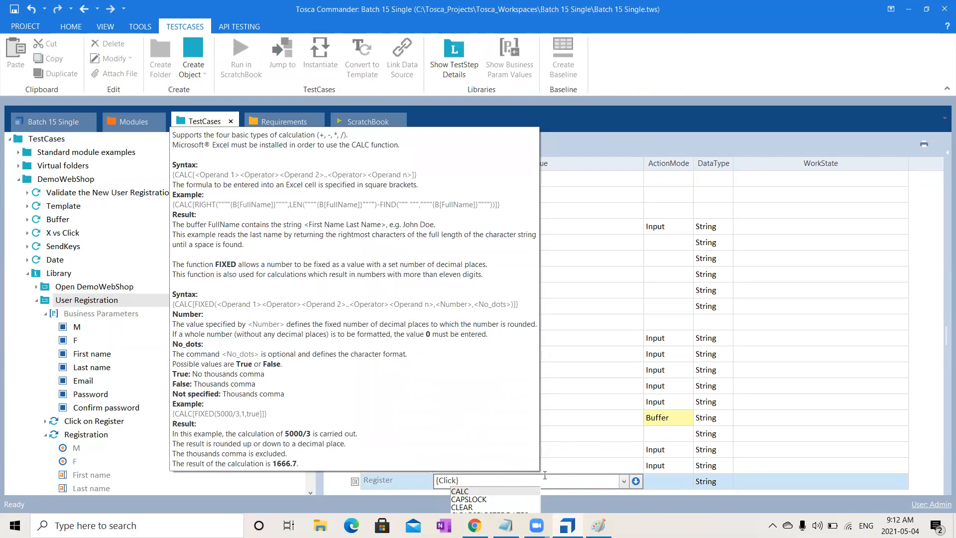
click(877, 462)
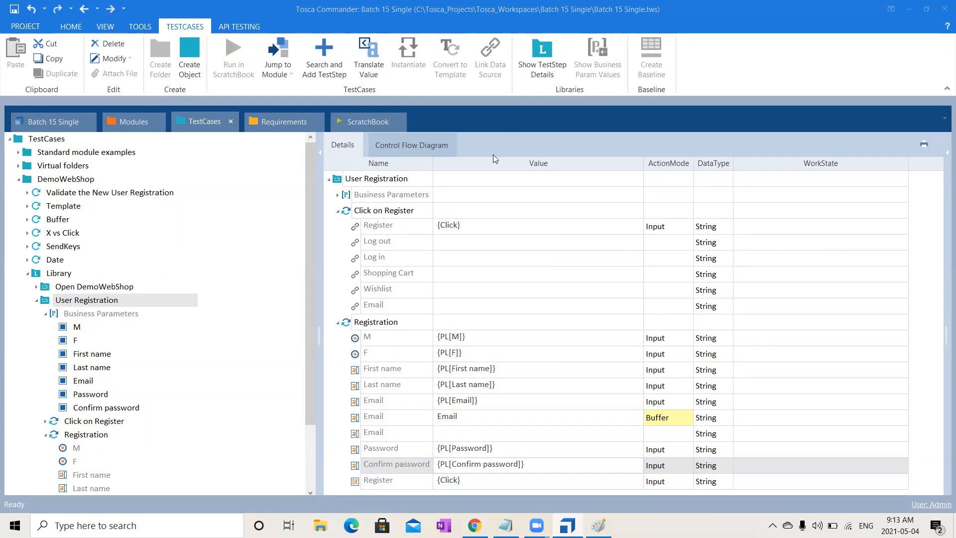
- Create a reusable test step block named "Verify the Successful User Registration" in the Library
click(37, 302)
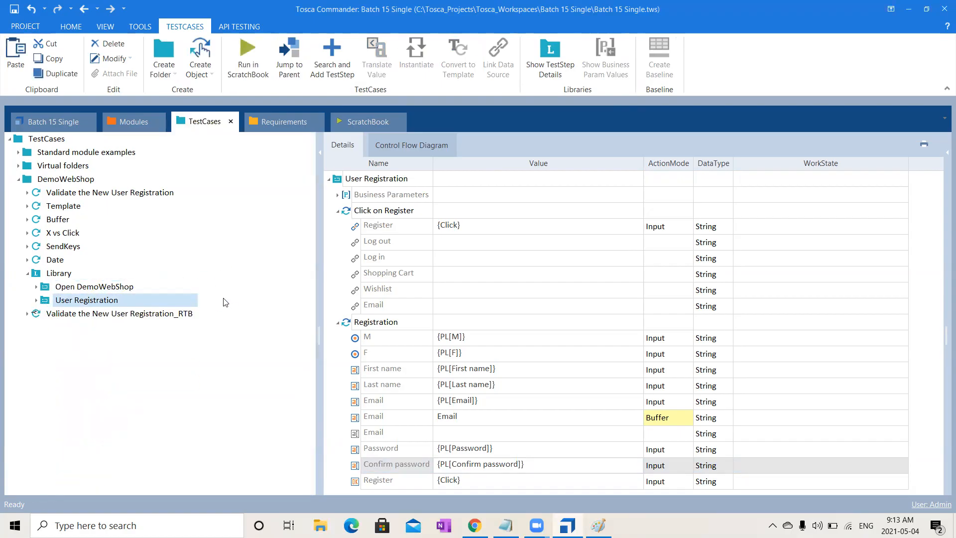
click(28, 192)
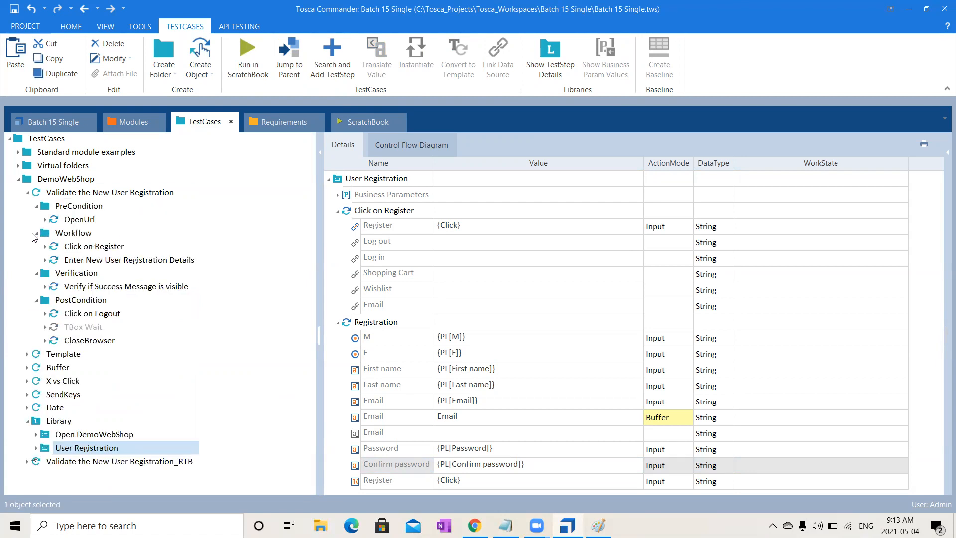
click(36, 233)
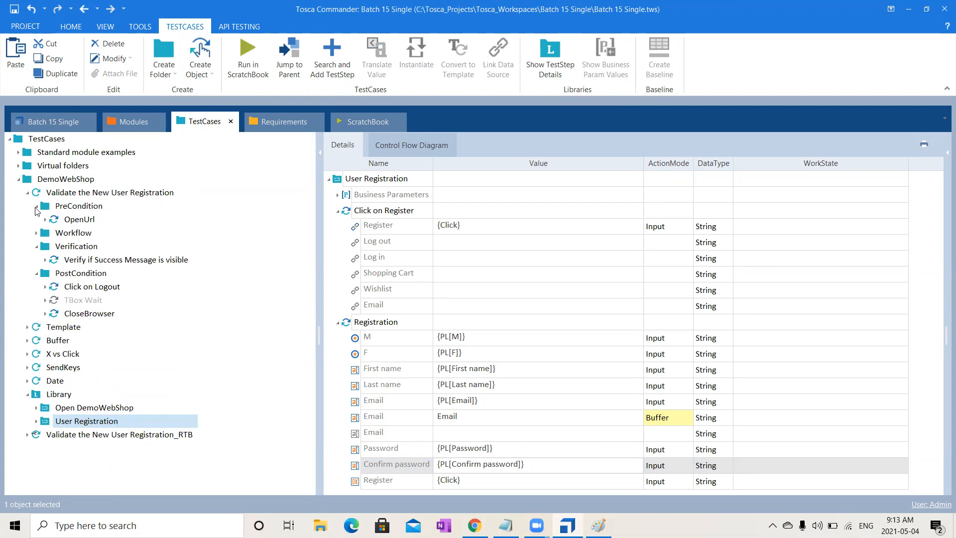
click(37, 206)
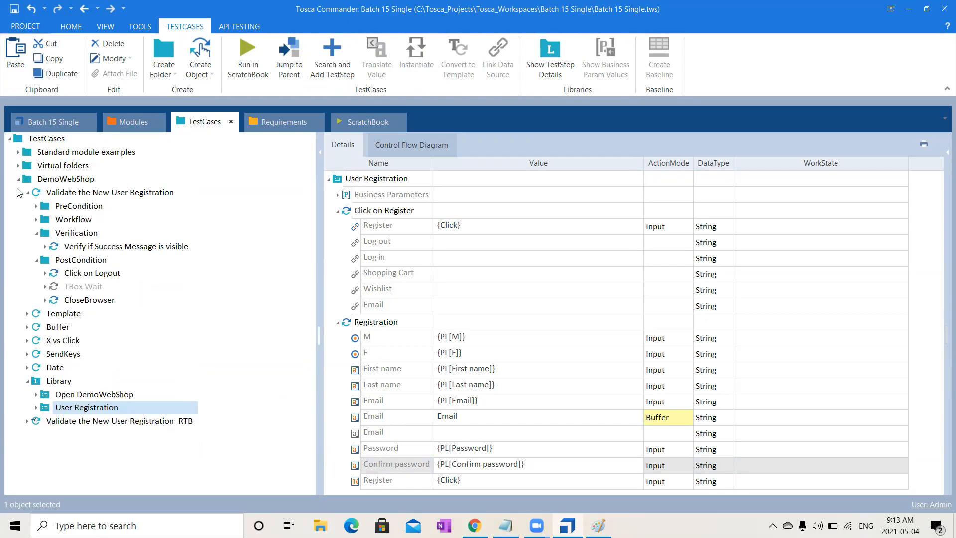
click(27, 194)
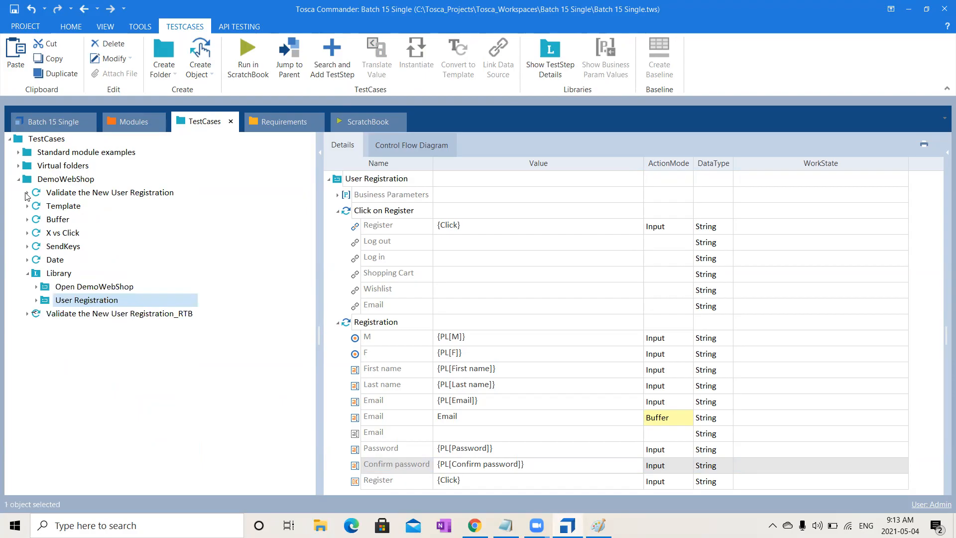
click(60, 275)
right_click(61, 277)
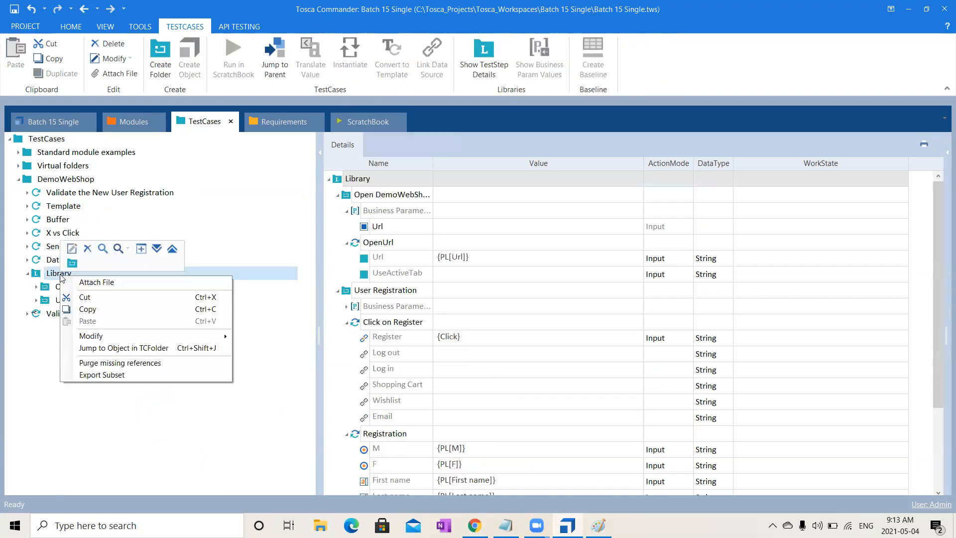
click(71, 263)
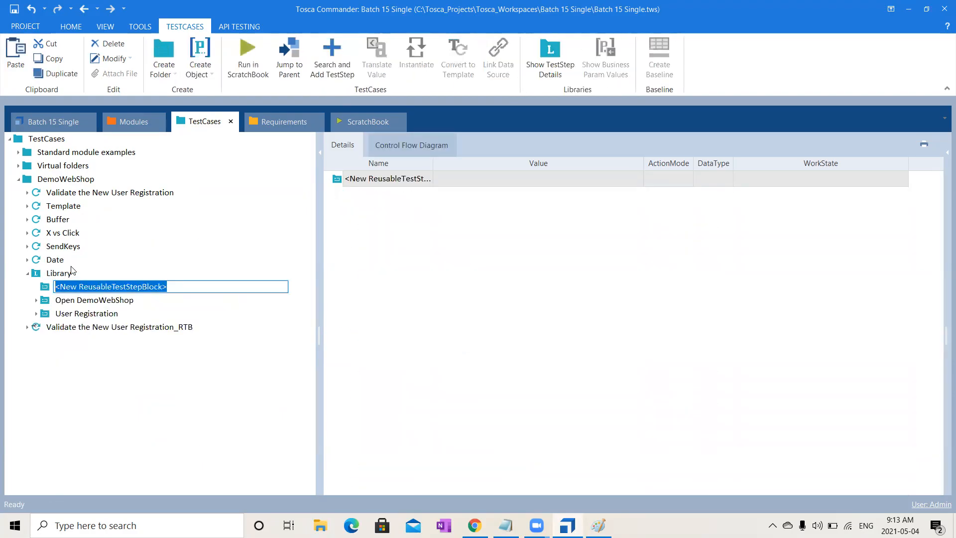
text(Ver)
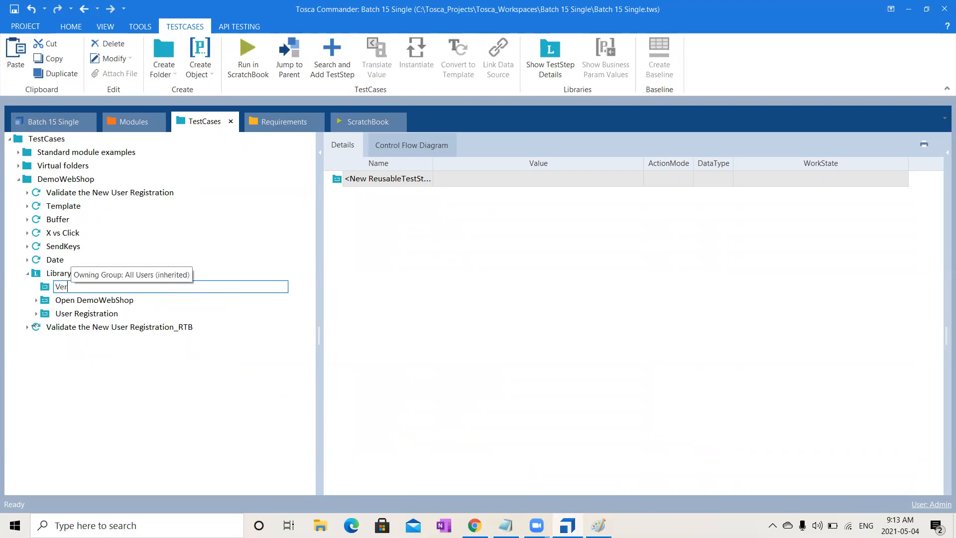
text(fiy the)
key(BackSpace)
key(BackSpace)
key(BackSpace)
key(BackSpace)
key(BackSpace)
key(BackSpace)
key(BackSpace)
key(BackSpace)
text(ify )
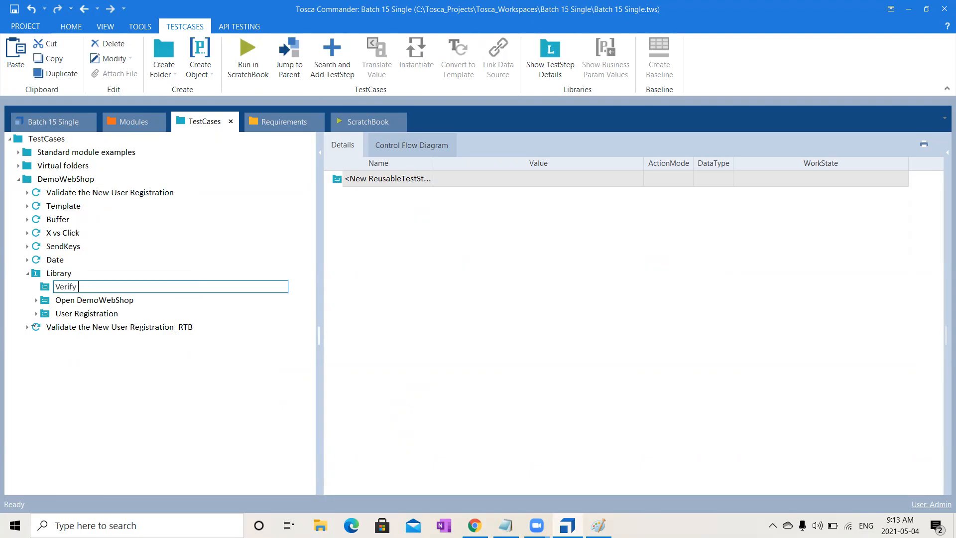
text(the Successful User Registration)
key(Return)
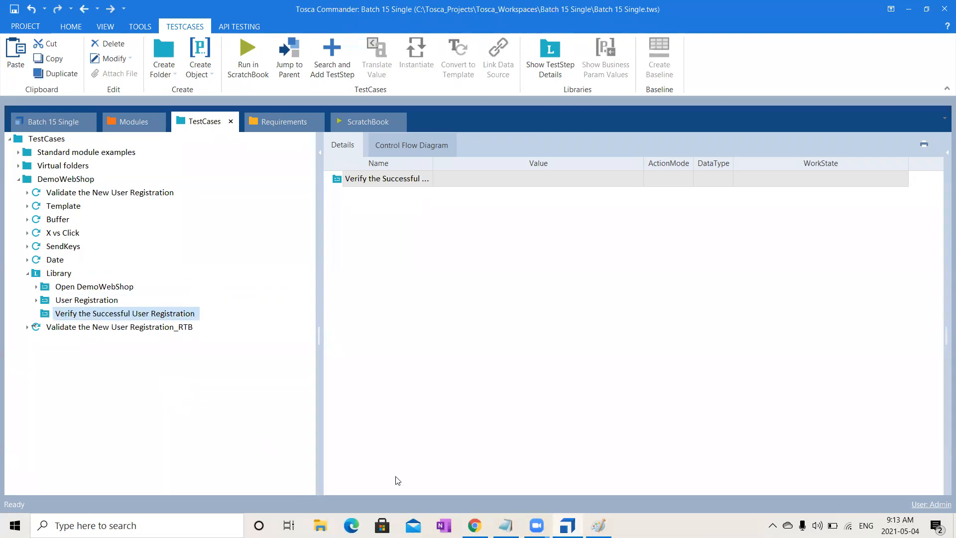
click(509, 518)
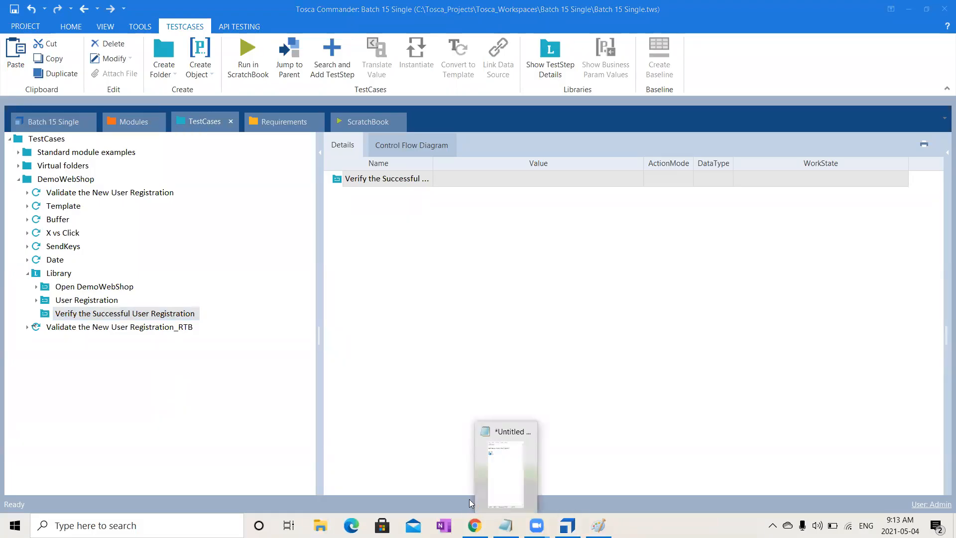
click(606, 397)
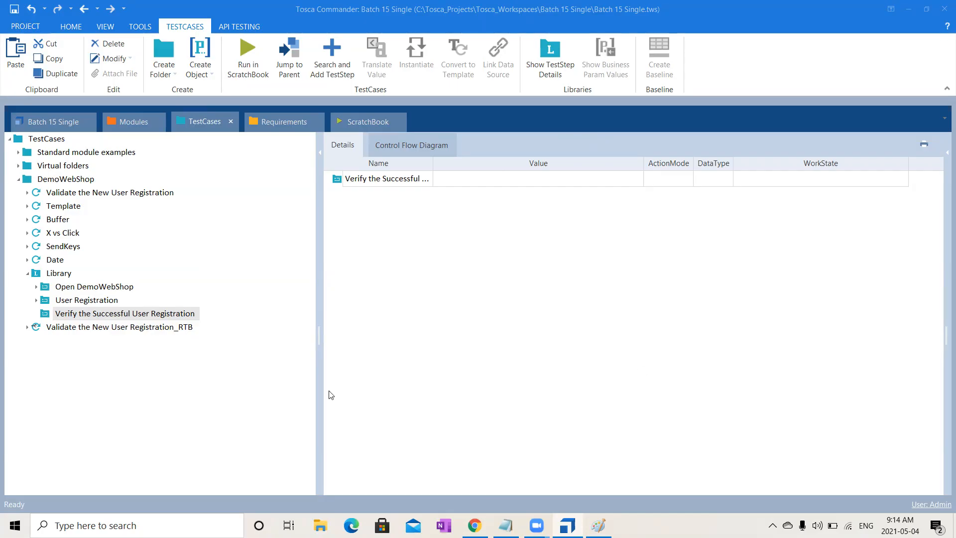
- Review the User Registration block's test steps, collapsing Click on Register and Registration
click(96, 304)
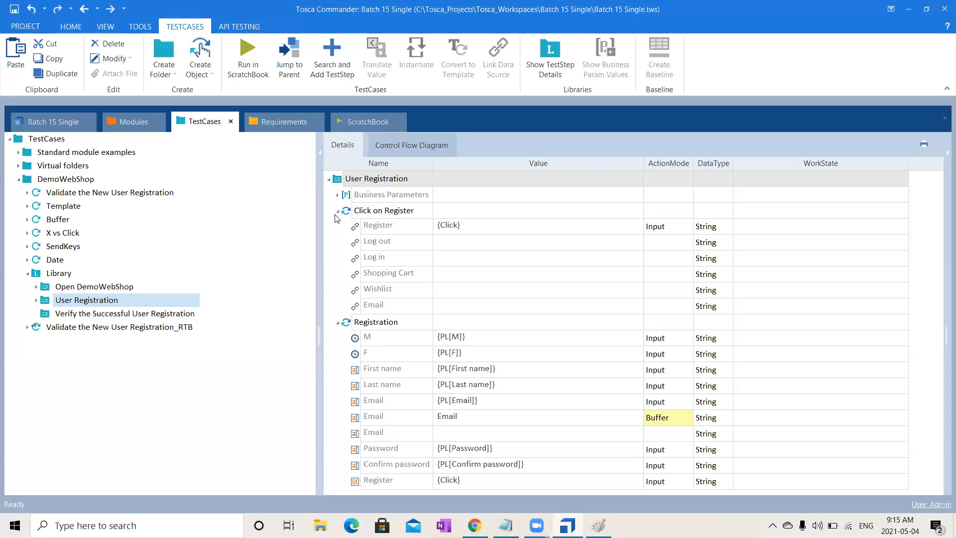
click(338, 211)
click(337, 226)
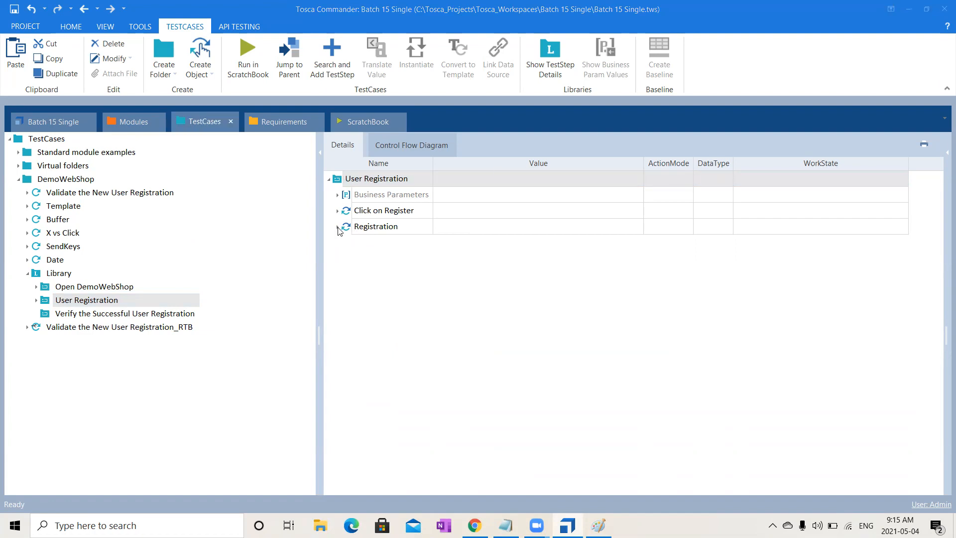
click(338, 228)
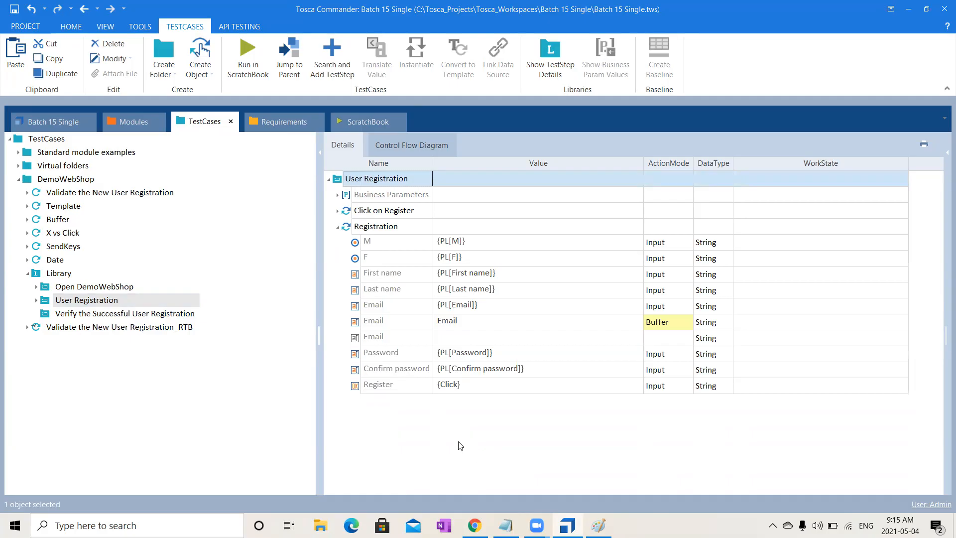
click(337, 227)
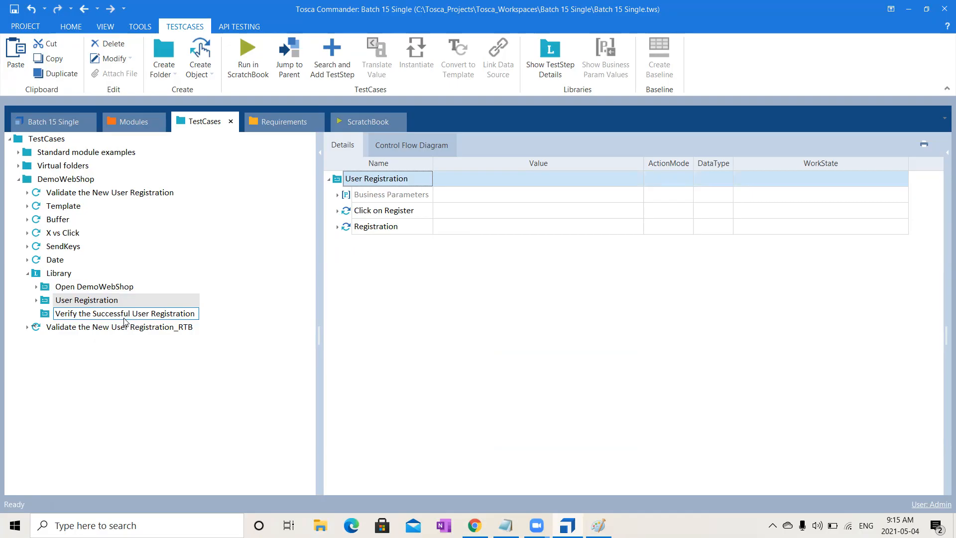
- Copy the "Verify if Success Message is visible" step from Validate the New User Registration into the "Verify the Successful User Registration" block
click(27, 194)
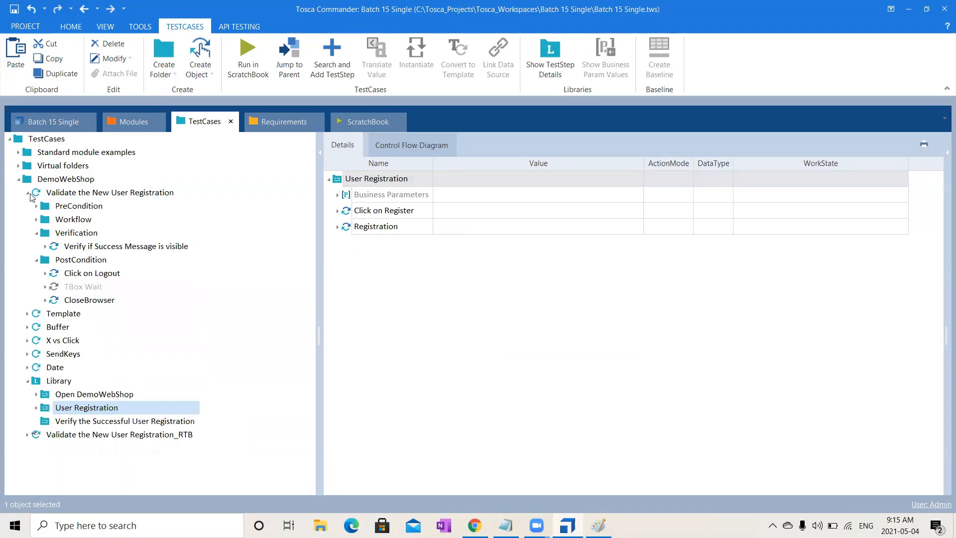
click(151, 245)
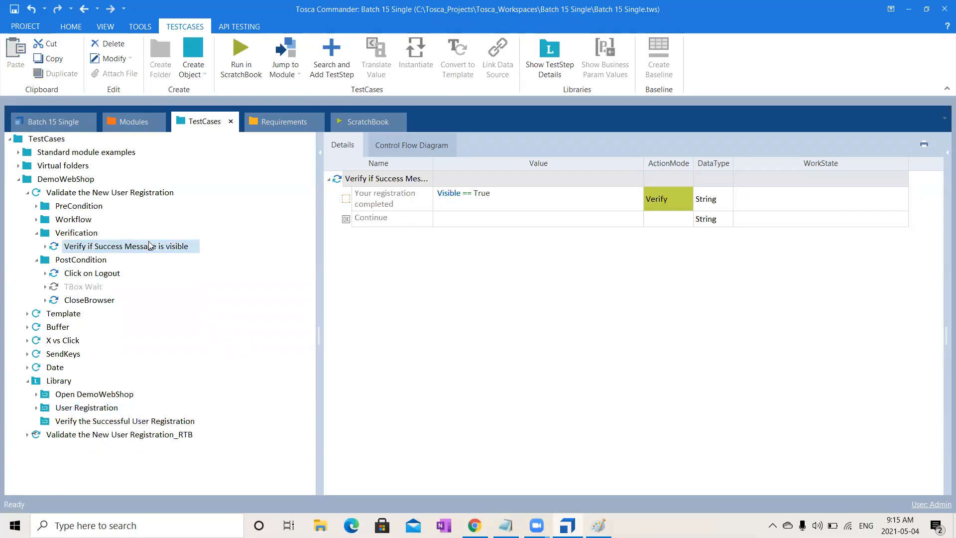
key(ctrl+c)
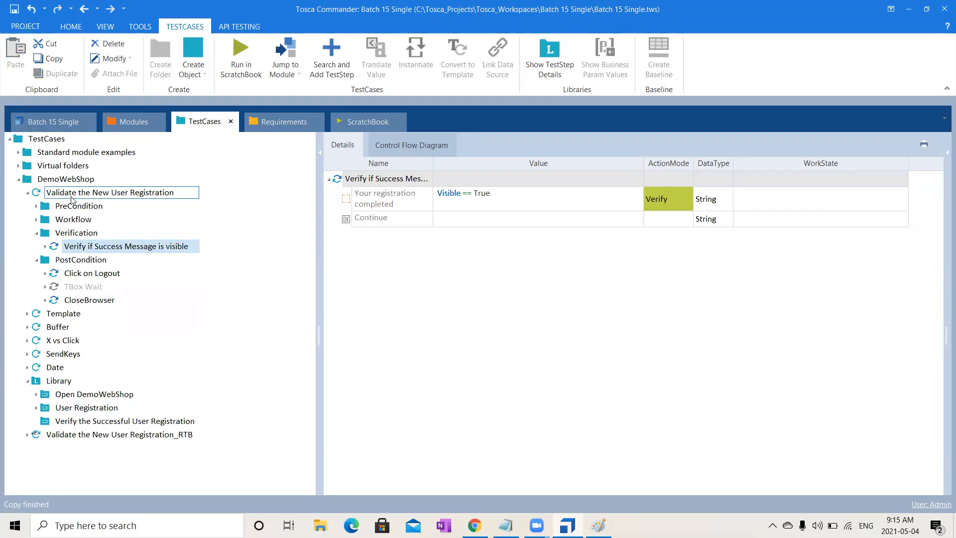
click(27, 192)
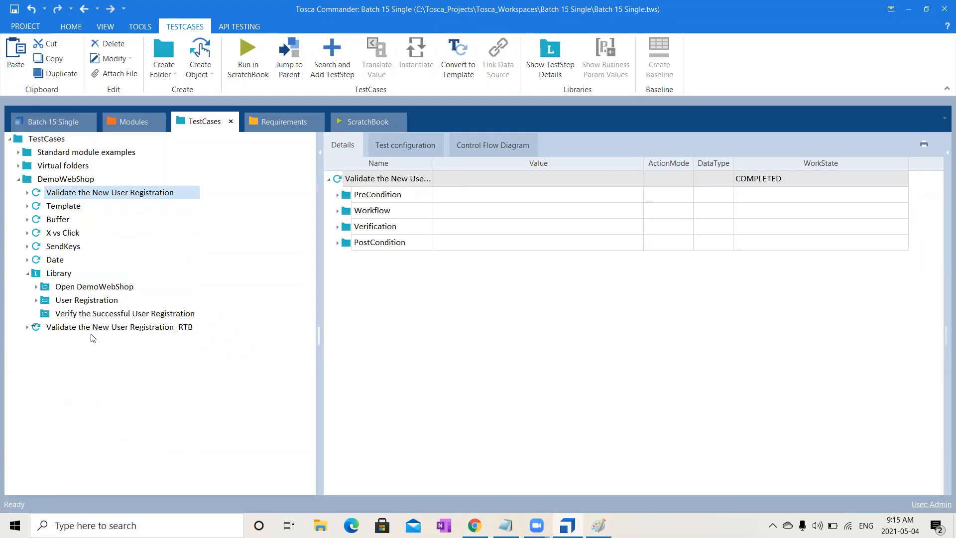
click(123, 311)
click(123, 313)
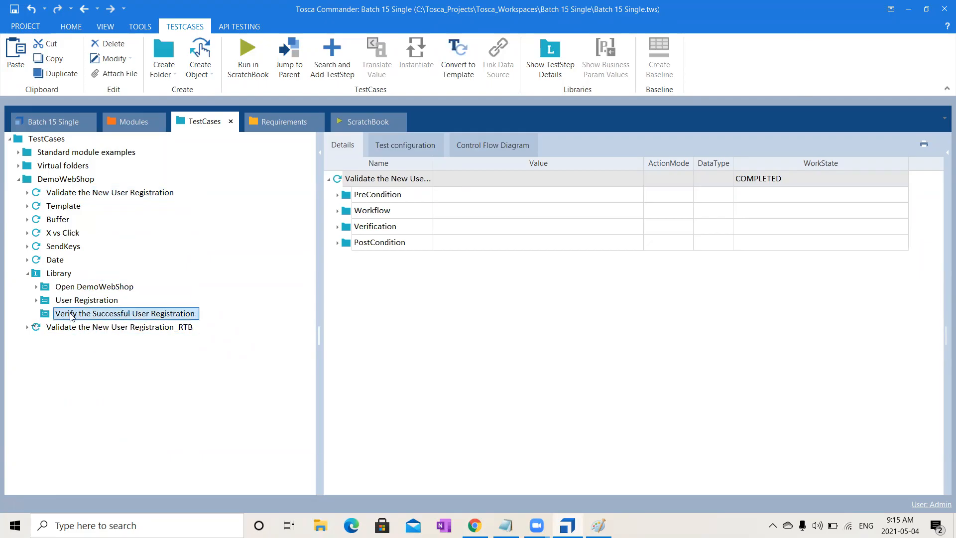
click(28, 192)
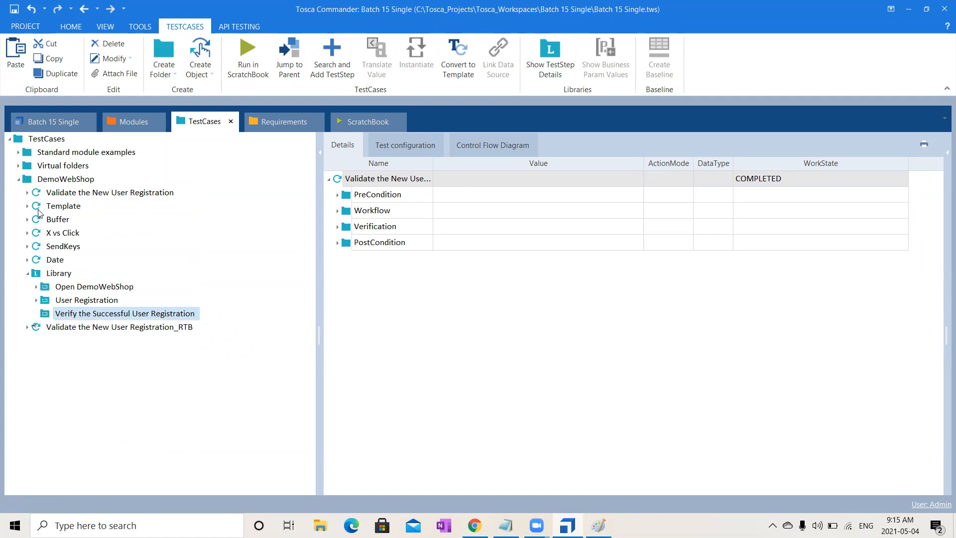
click(28, 194)
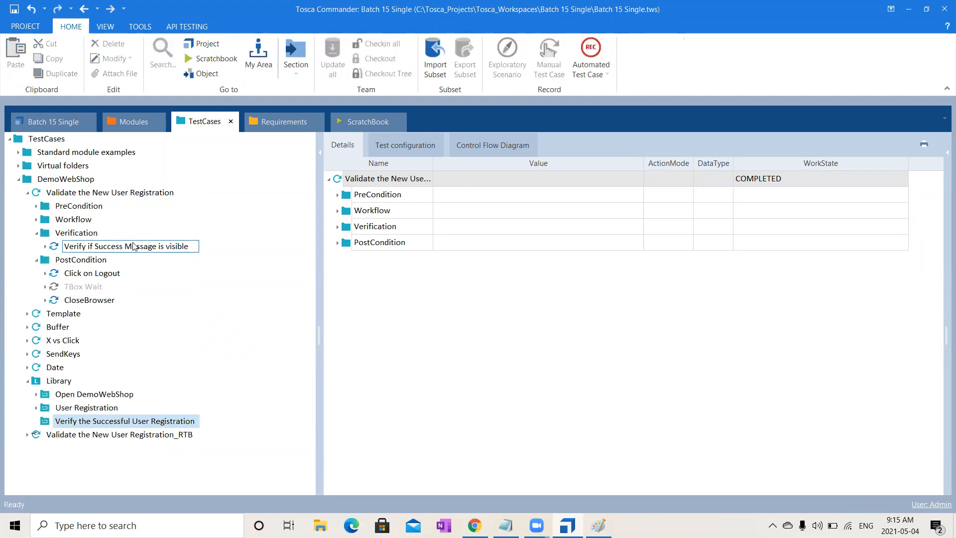
click(133, 246)
click(99, 422)
key(ctrl+v)
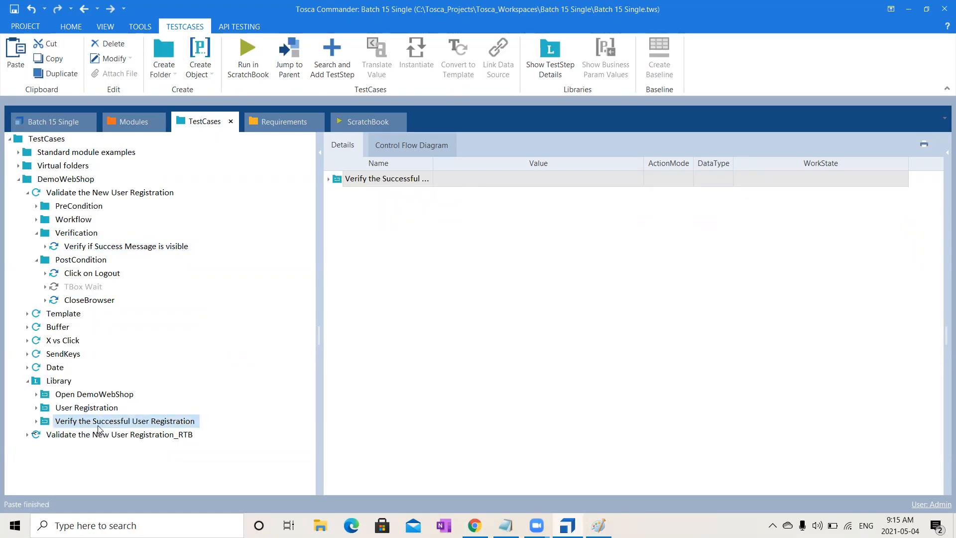
click(36, 421)
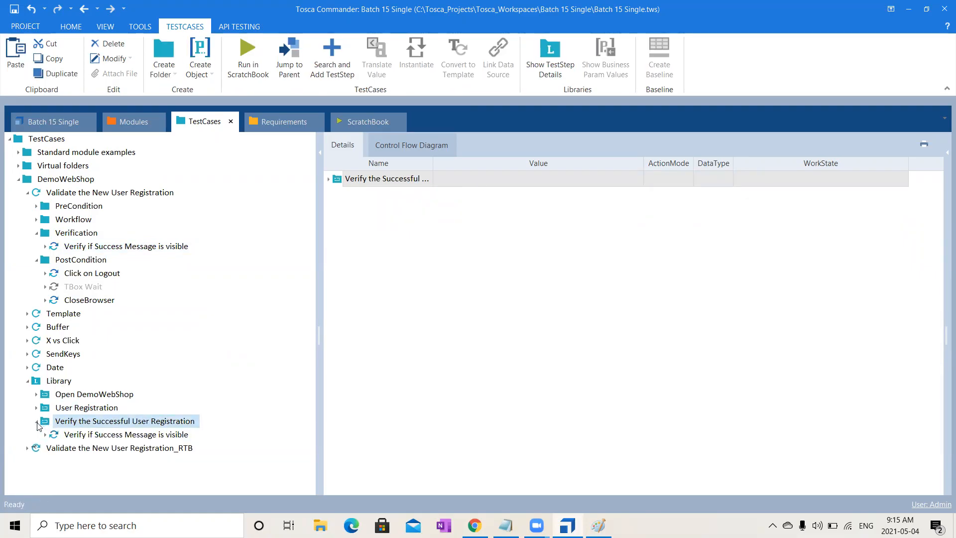
click(94, 435)
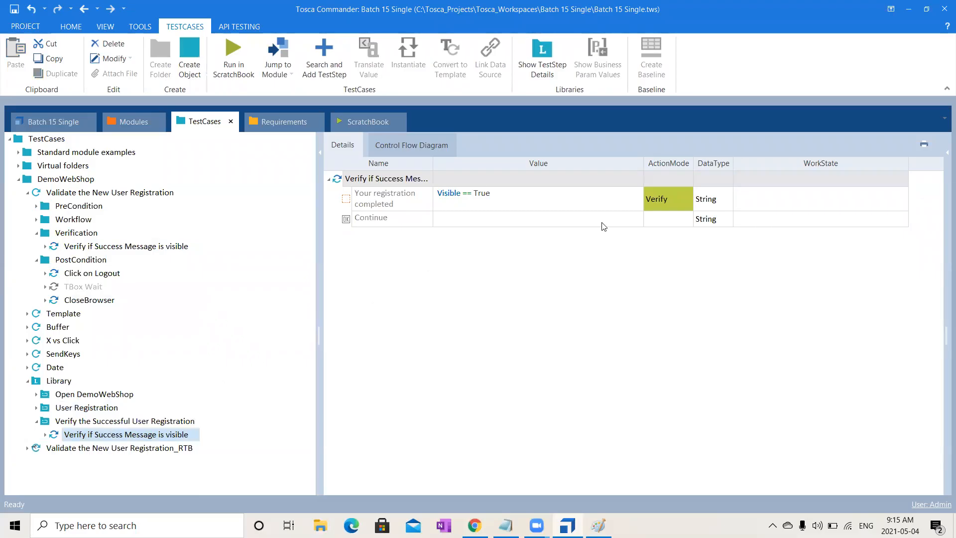
click(37, 421)
- Create a reusable test step block named "Logout from DemoWebShop" in the Library
click(68, 382)
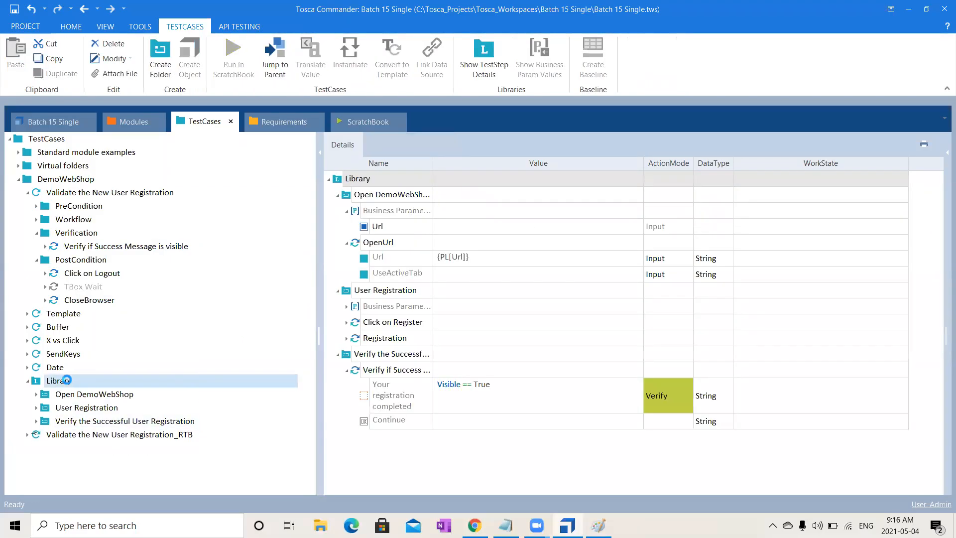
right_click(69, 383)
click(79, 367)
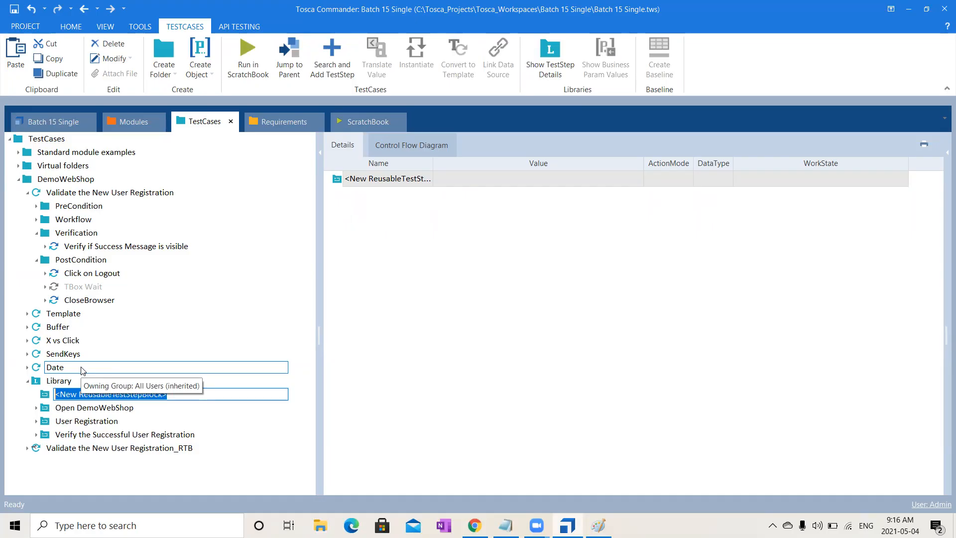
text(Logout from DemoWebShop)
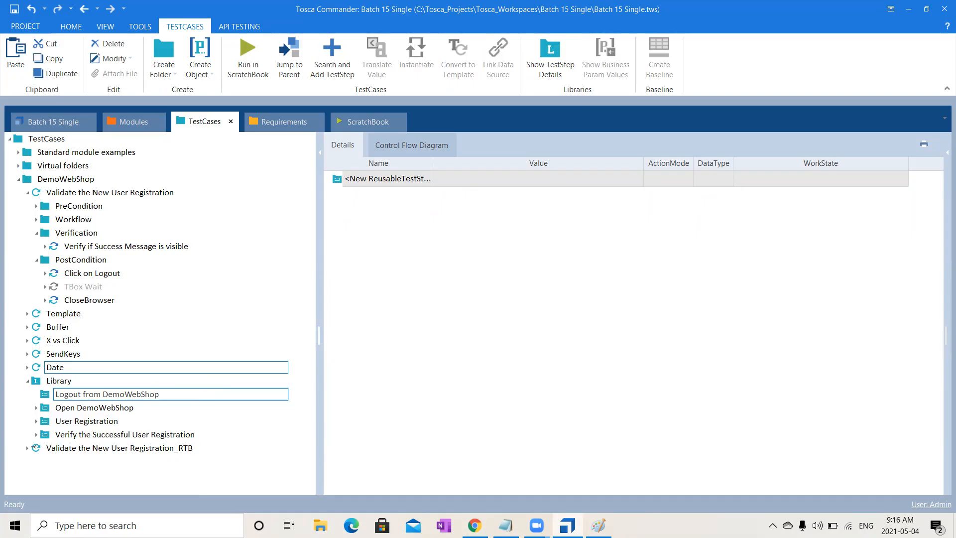
key(Return)
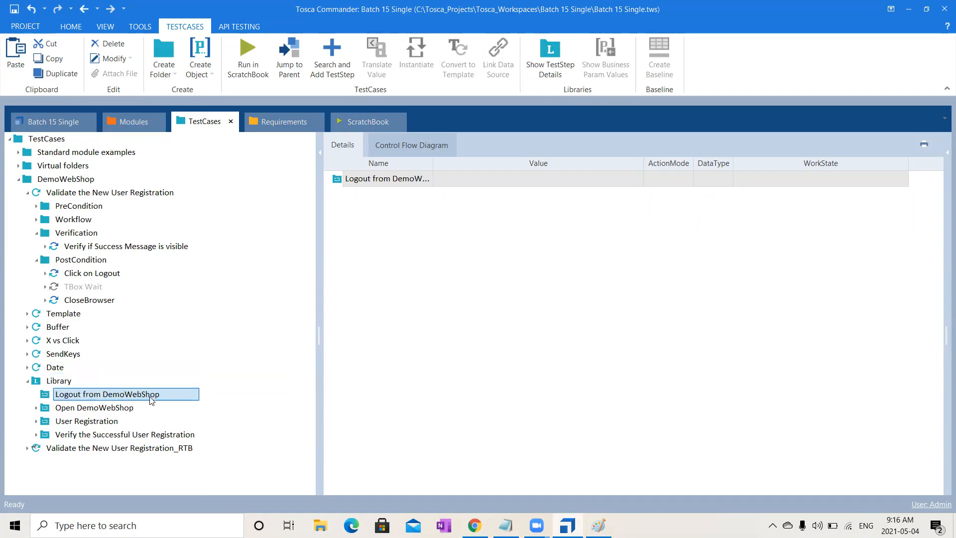
- Copy the Click on Logout step from Validate the New User Registration's PostCondition into the Logout from DemoWebShop block
click(85, 273)
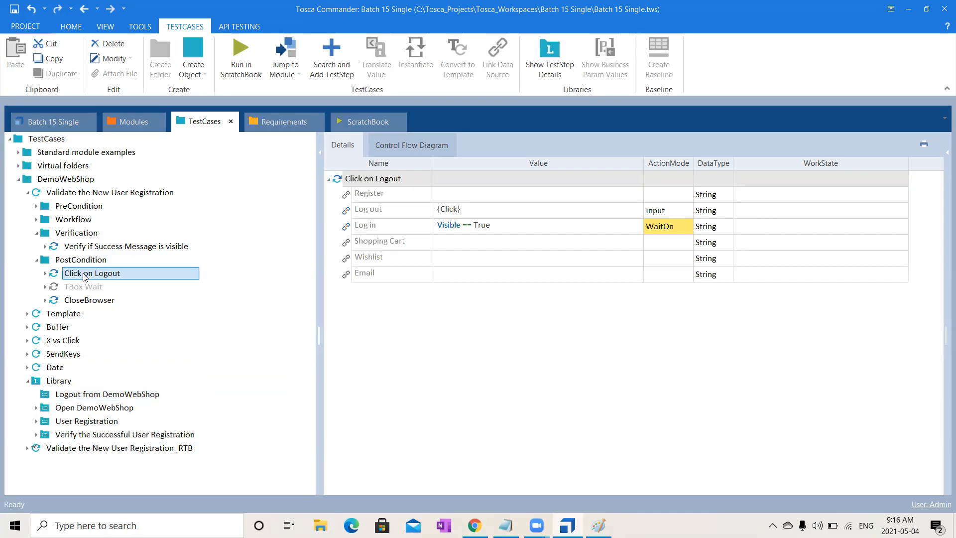
key(ctrl+c)
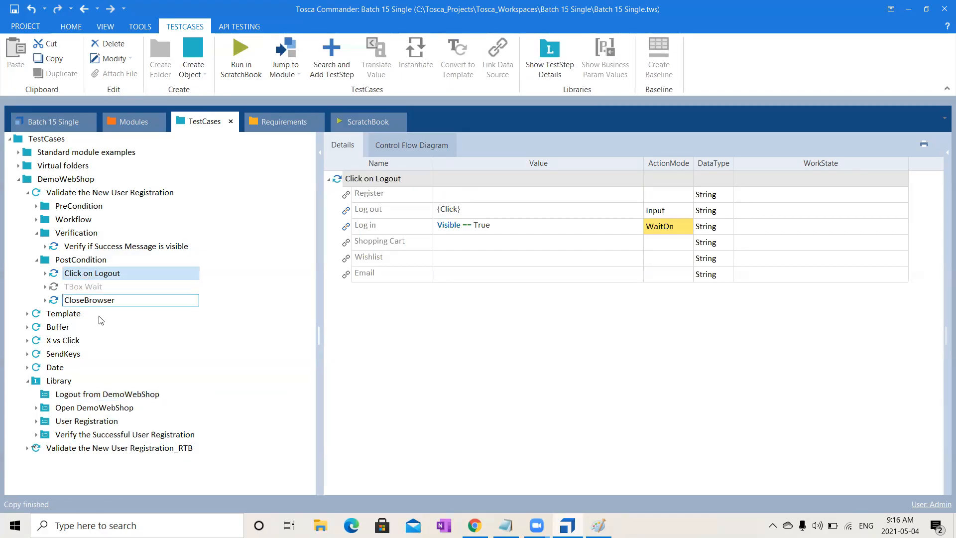
click(139, 394)
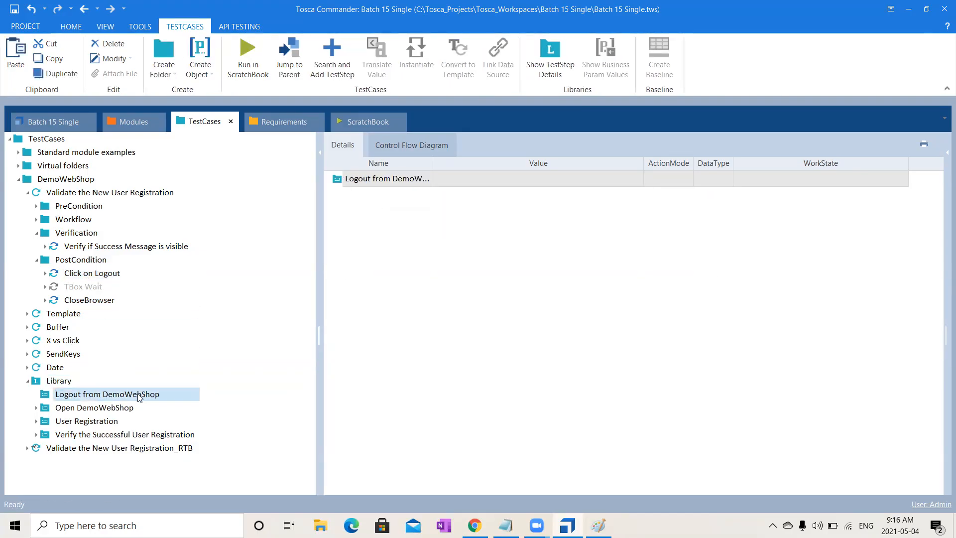
key(ctrl+v)
- Create a reusable test step block named "Close DemoWebShop" in the Library
click(66, 381)
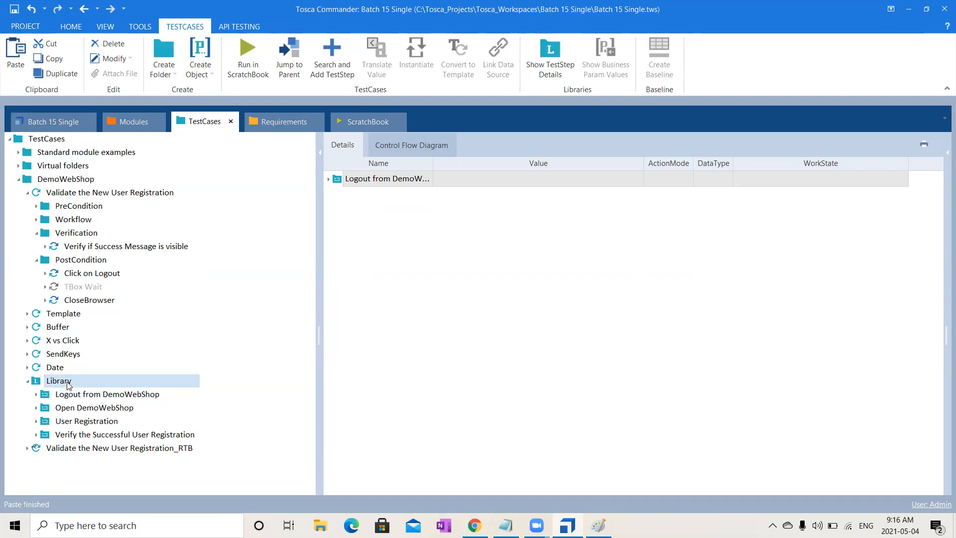
right_click(69, 384)
click(78, 369)
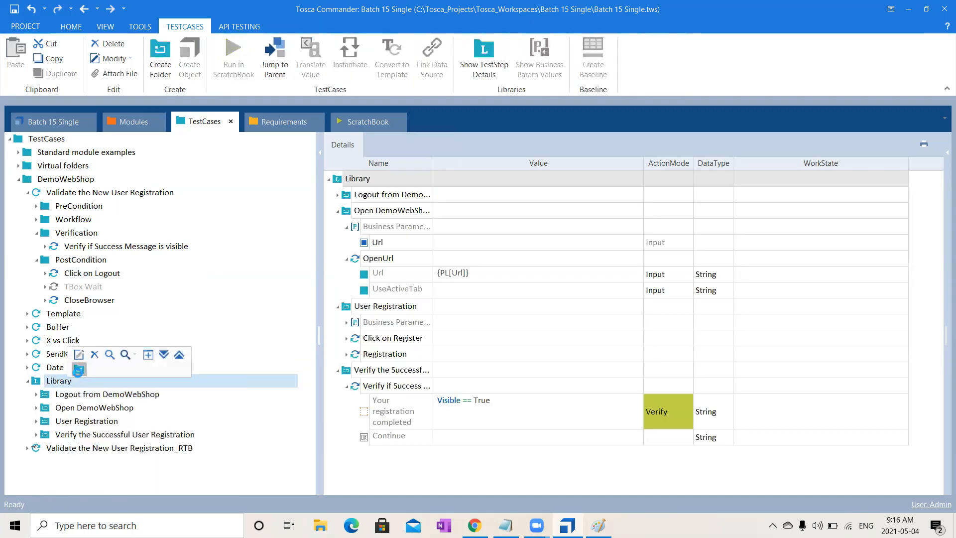
text(Cl)
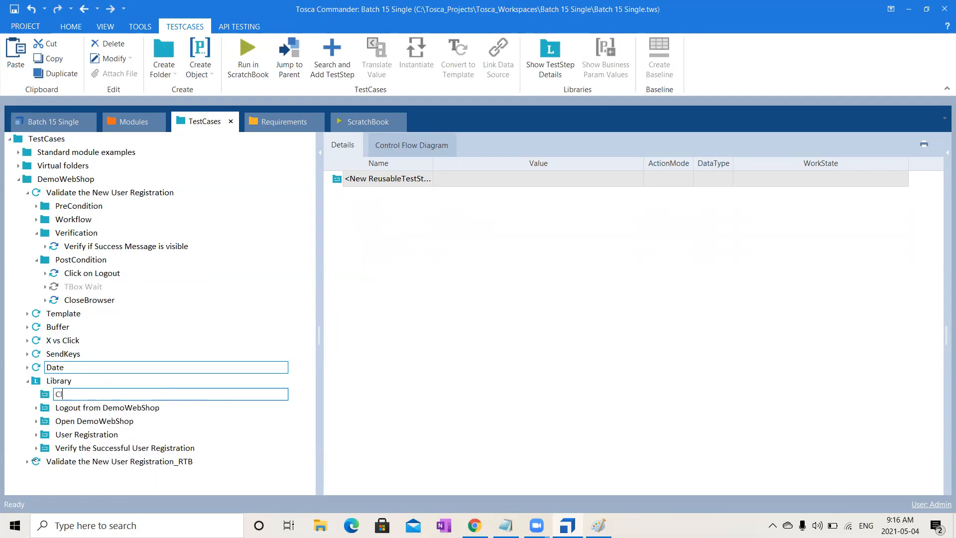
text(ose Browser)
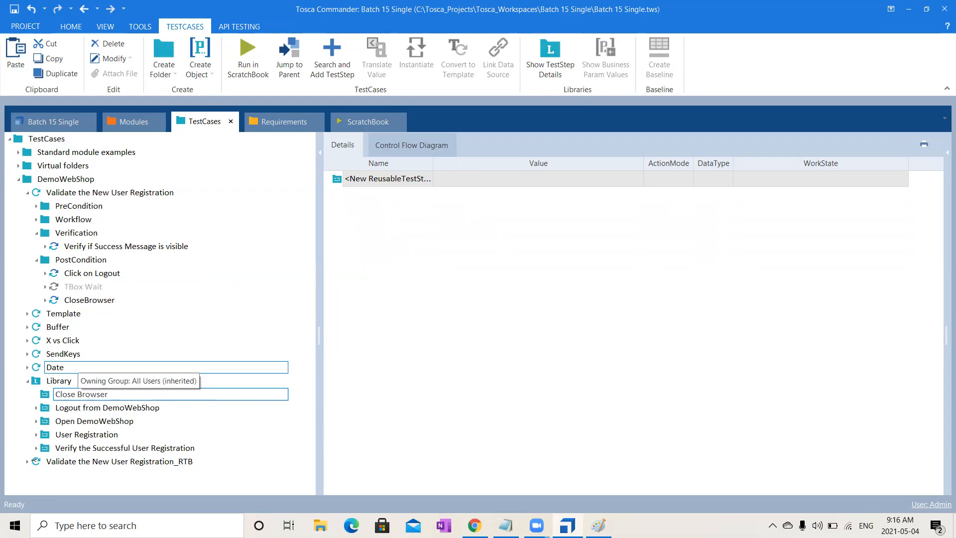
key(BackSpace)
key(BackSpace)
key(BackSpace)
key(BackSpace)
key(BackSpace)
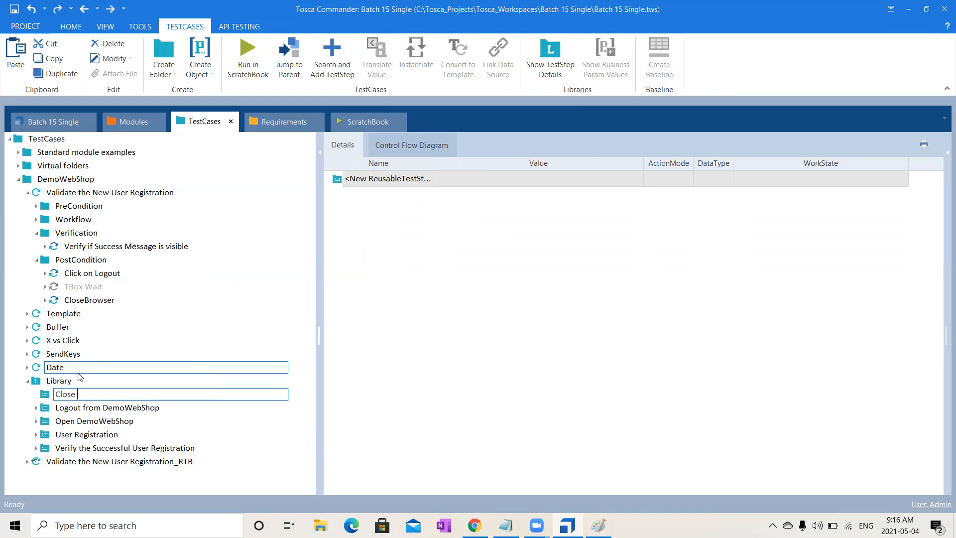
text(DemoWebShop)
key(Return)
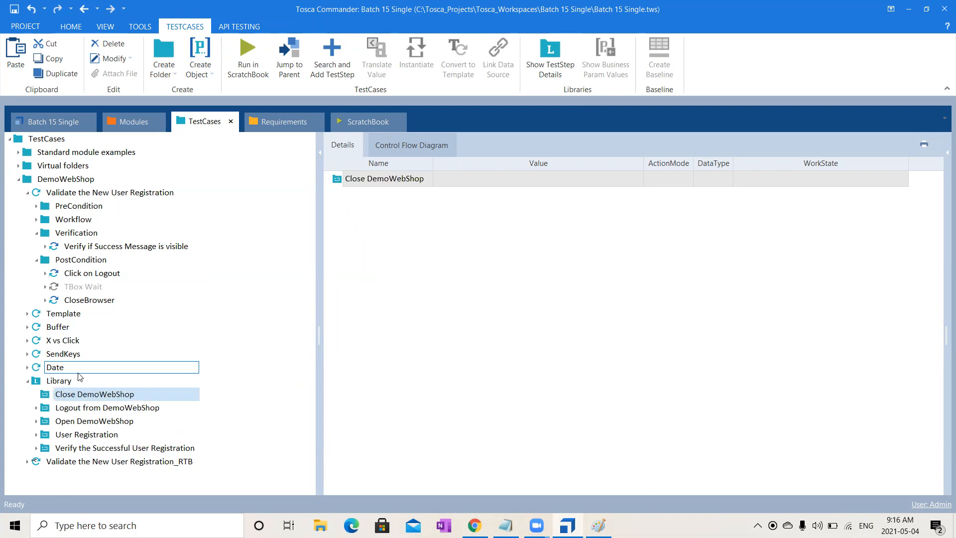
- Copy the CloseBrowser step from Validate the New User Registration's PostCondition into the Close DemoWebShop block
click(75, 300)
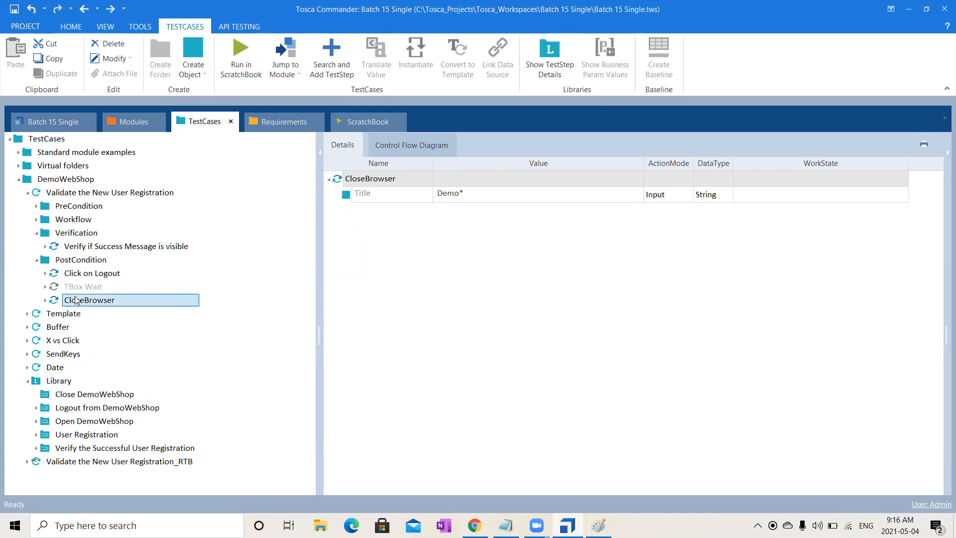
click(98, 407)
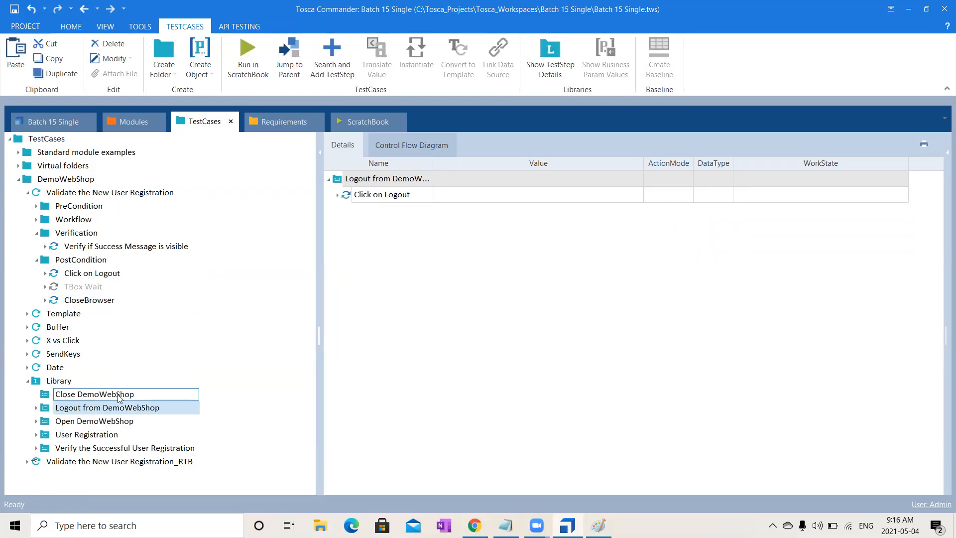
click(120, 395)
key(ctrl+v)
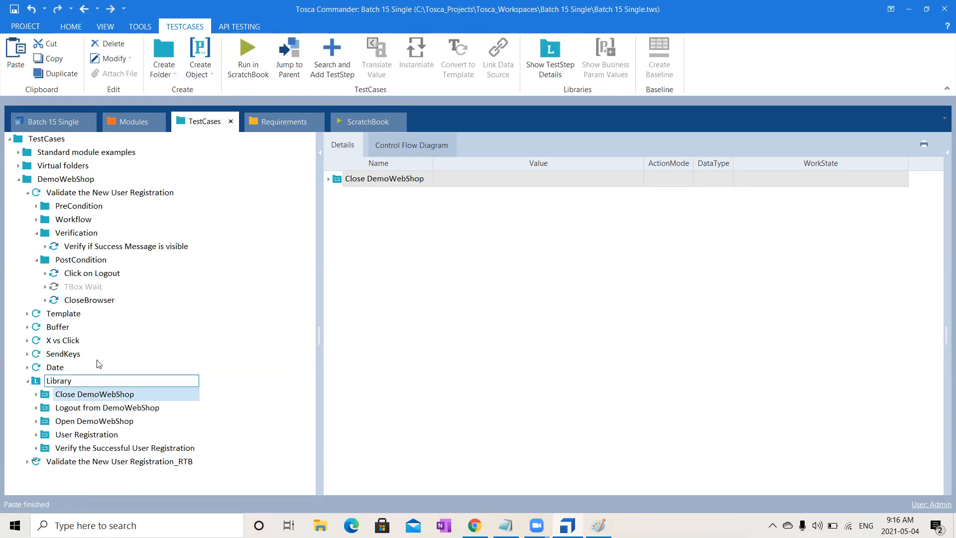
click(27, 192)
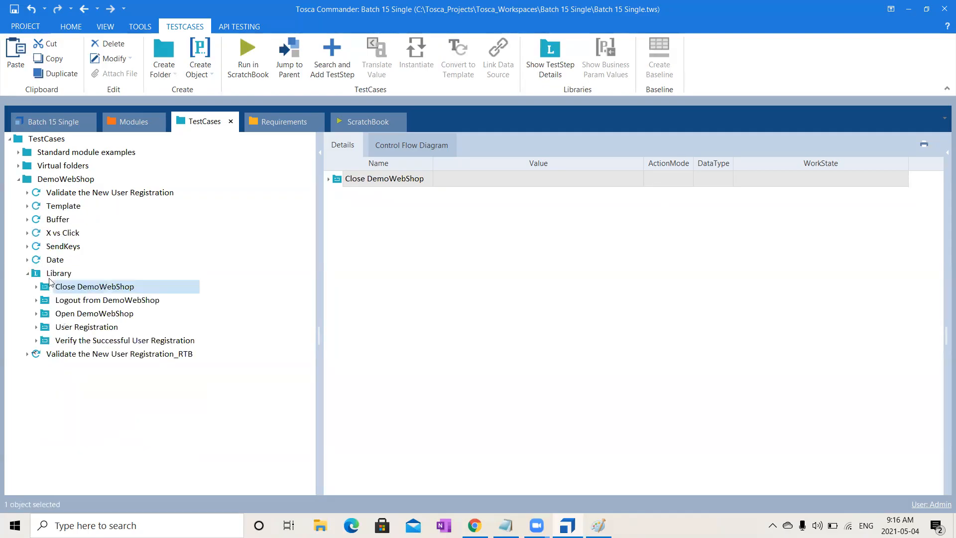
- In Validate the New User Registration_RTB, add references to Open DemoWebShop in PreCondition and User Registration in Workflow
click(27, 354)
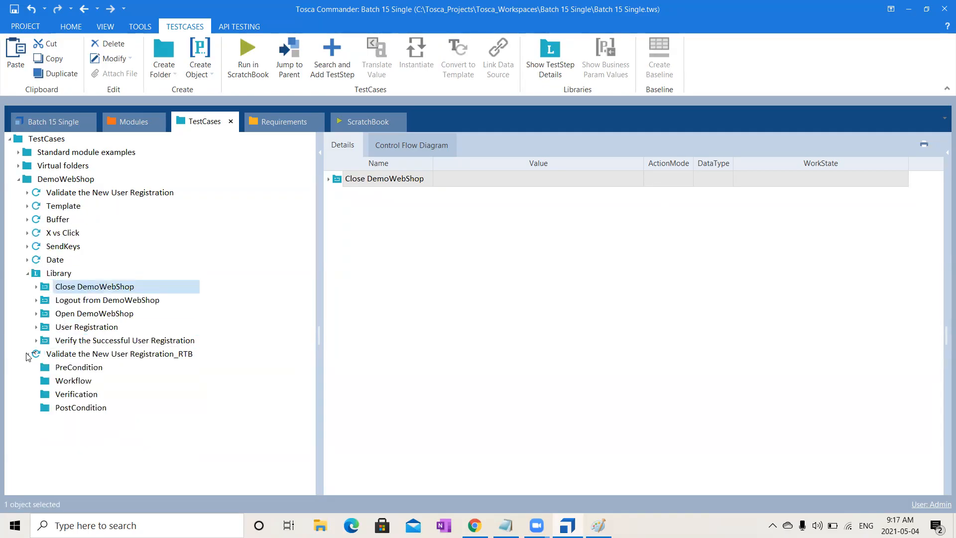
click(115, 314)
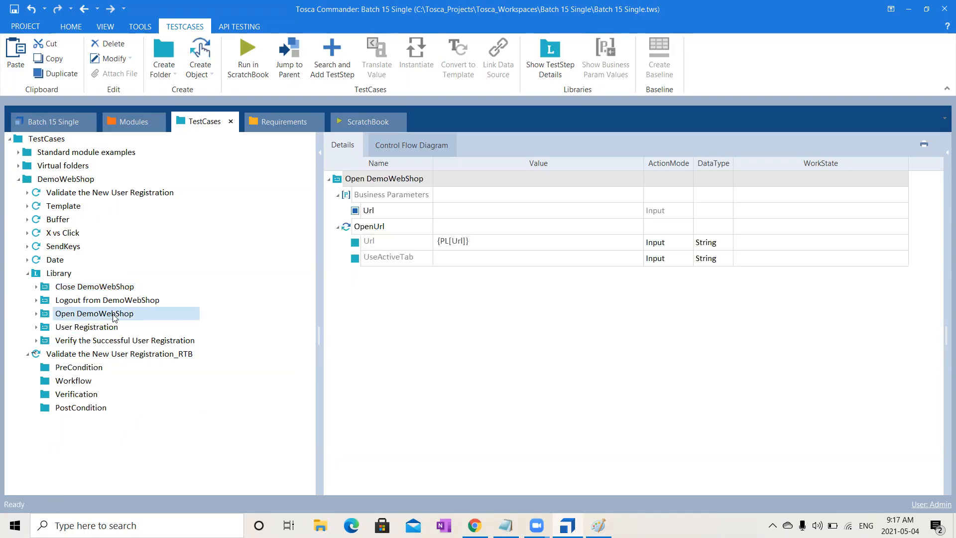
drag(48, 314, 78, 369)
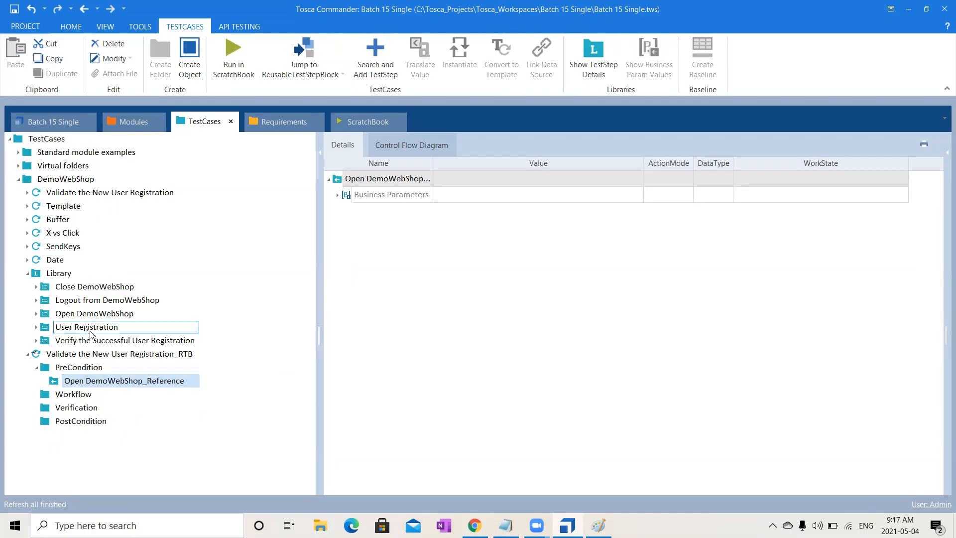
drag(52, 327, 74, 395)
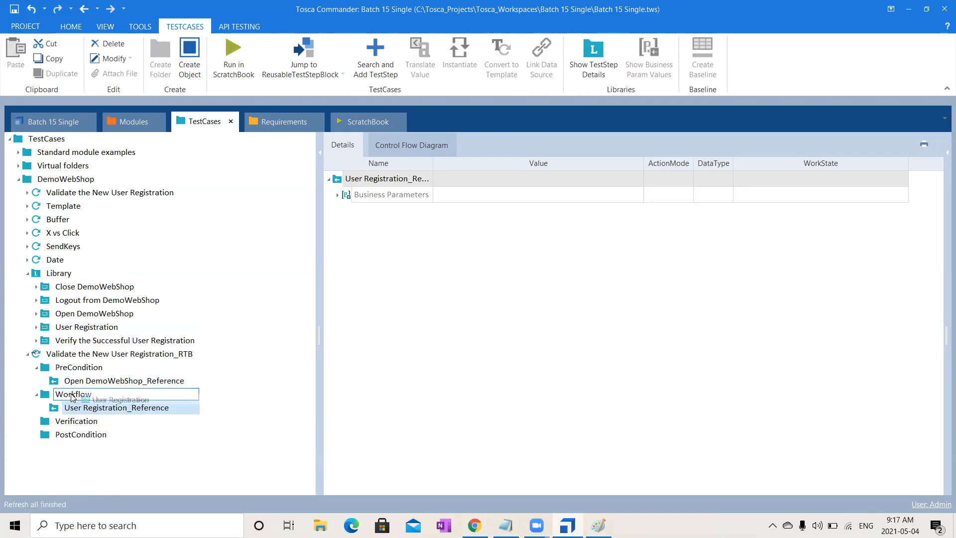
- Add references to Verify the Successful User Registration in Verification and to Logout from DemoWebShop and Close DemoWebShop in PostCondition, placing the logout first
drag(49, 341, 74, 422)
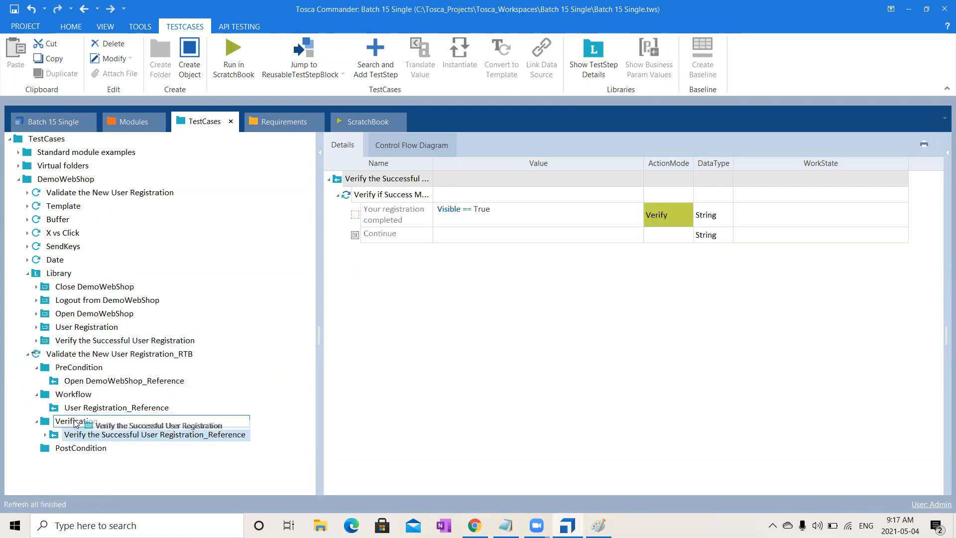
click(98, 301)
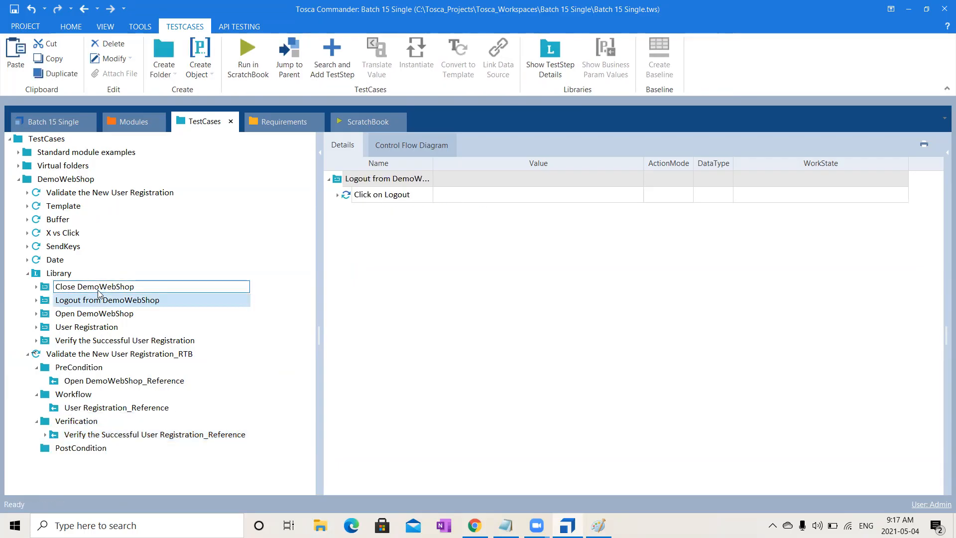
ctrl+click(98, 290)
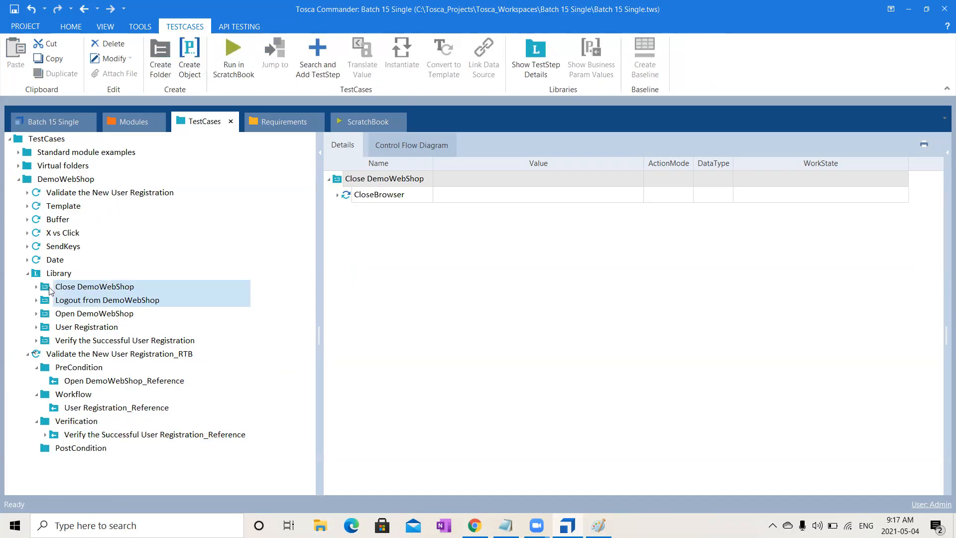
drag(45, 291, 58, 448)
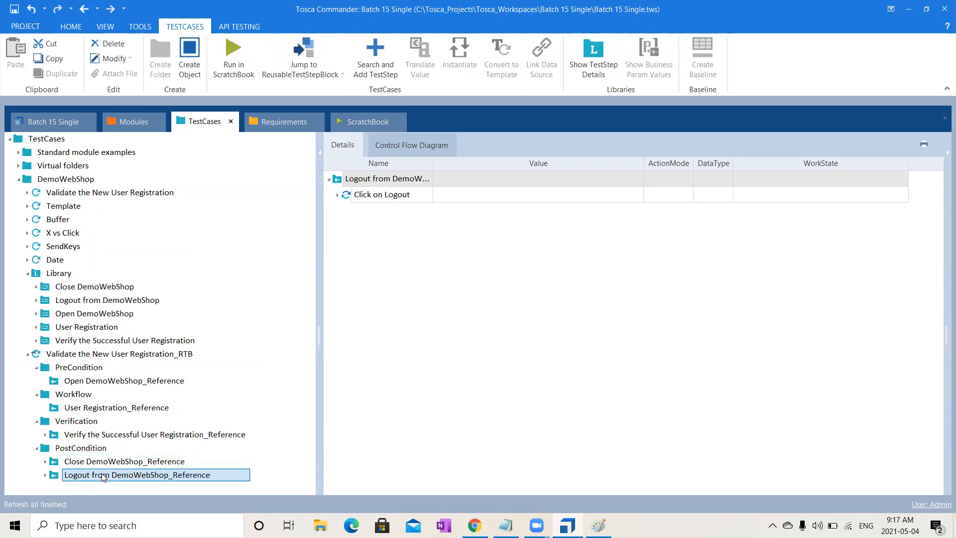
drag(104, 477, 103, 462)
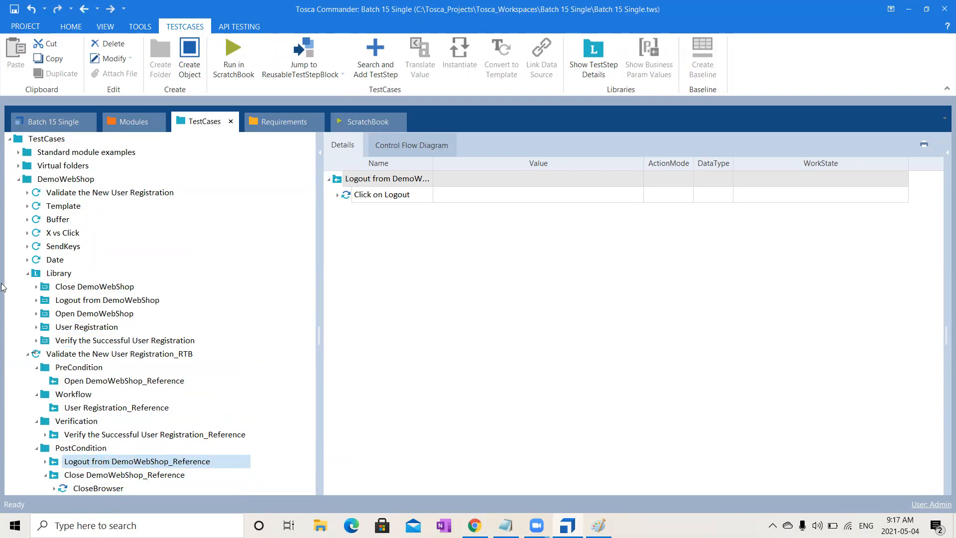
click(28, 274)
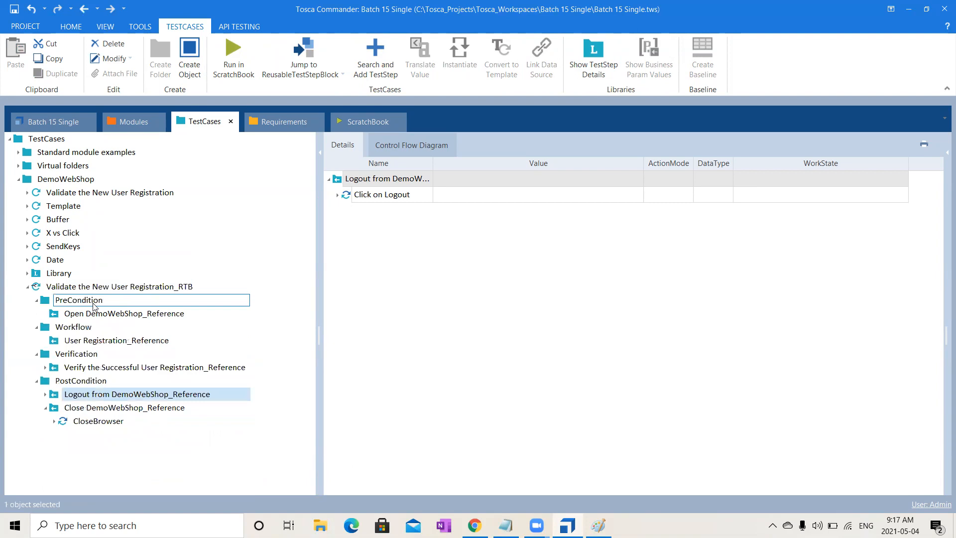
click(125, 292)
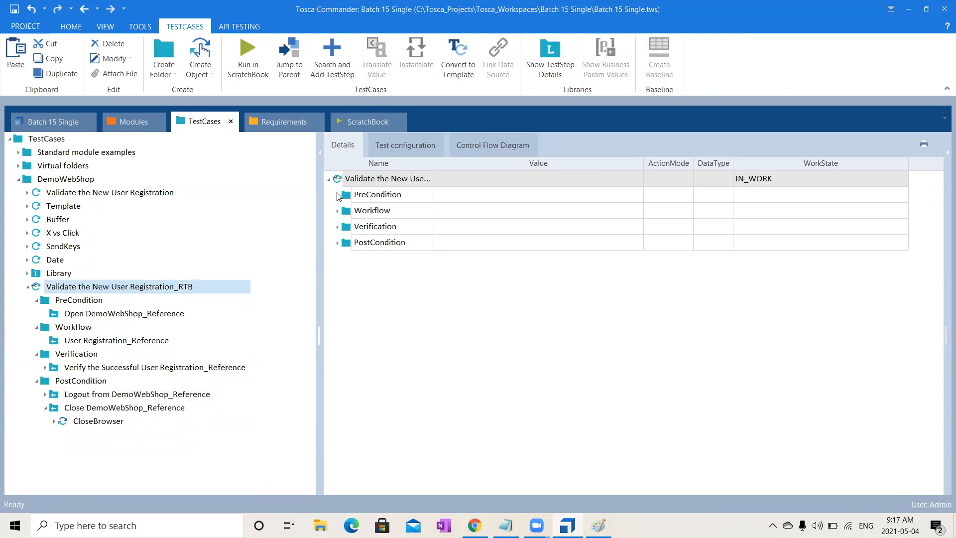
click(338, 195)
click(355, 226)
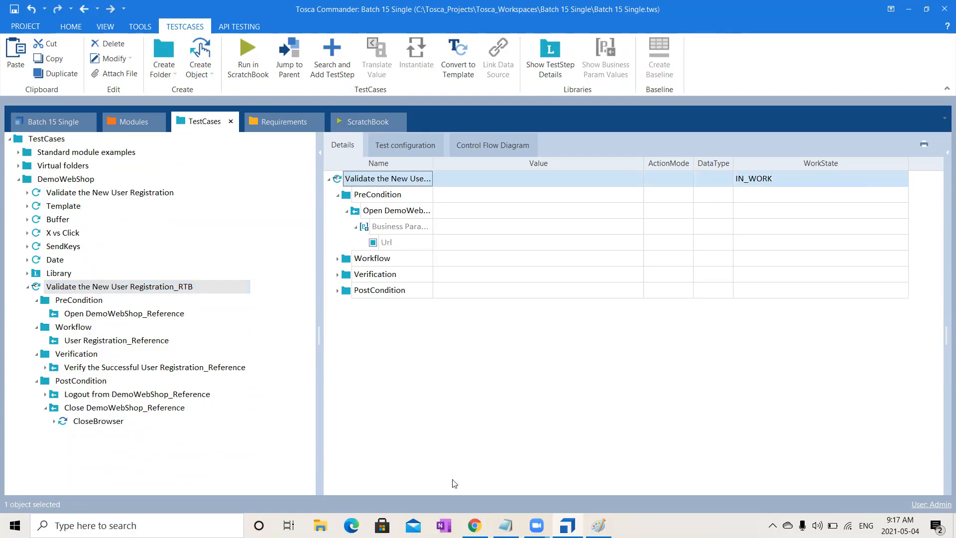
click(162, 35)
text(de)
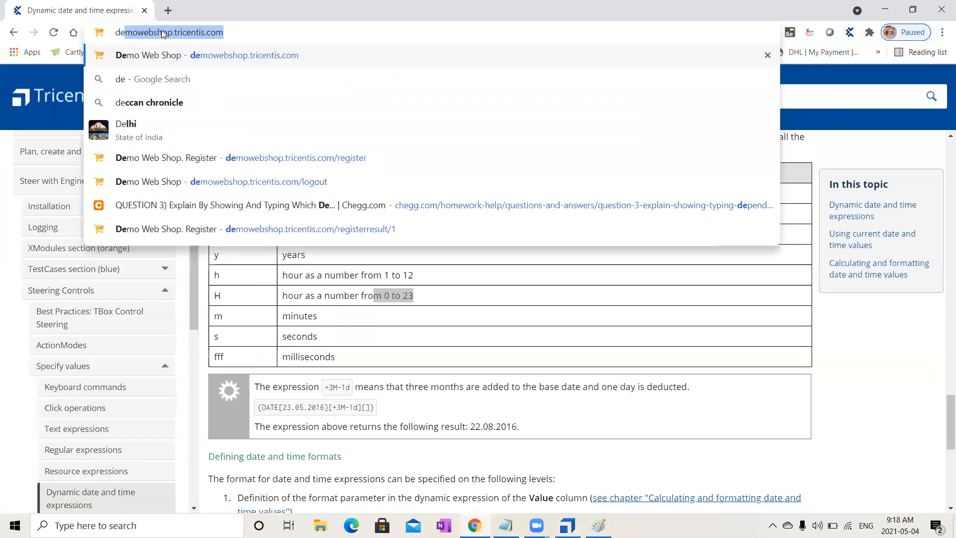
key(Return)
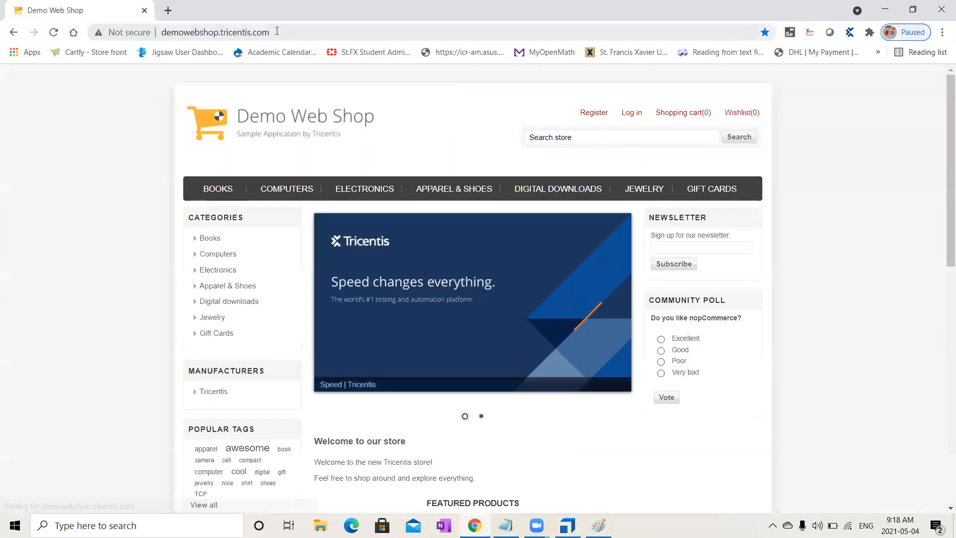
click(277, 31)
key(ctrl+c)
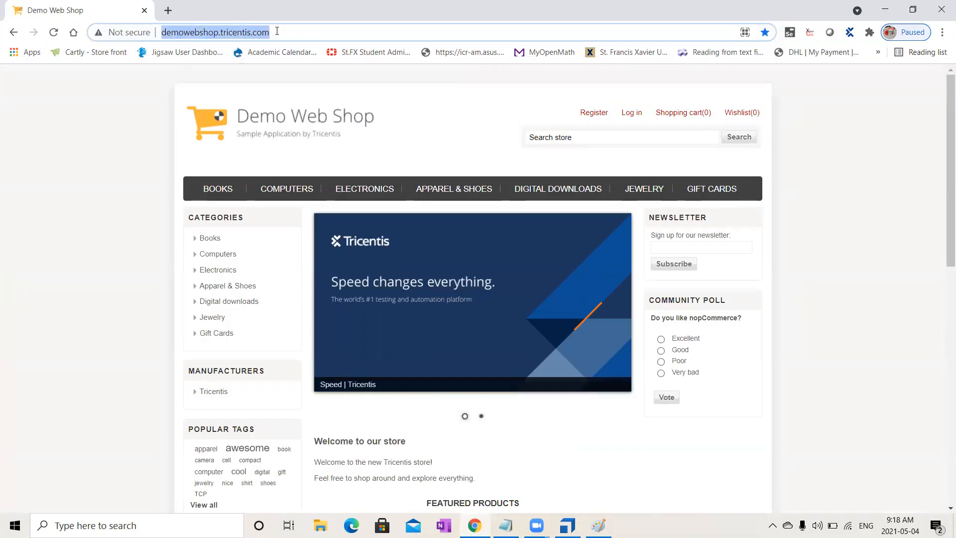
key(alt+Tab)
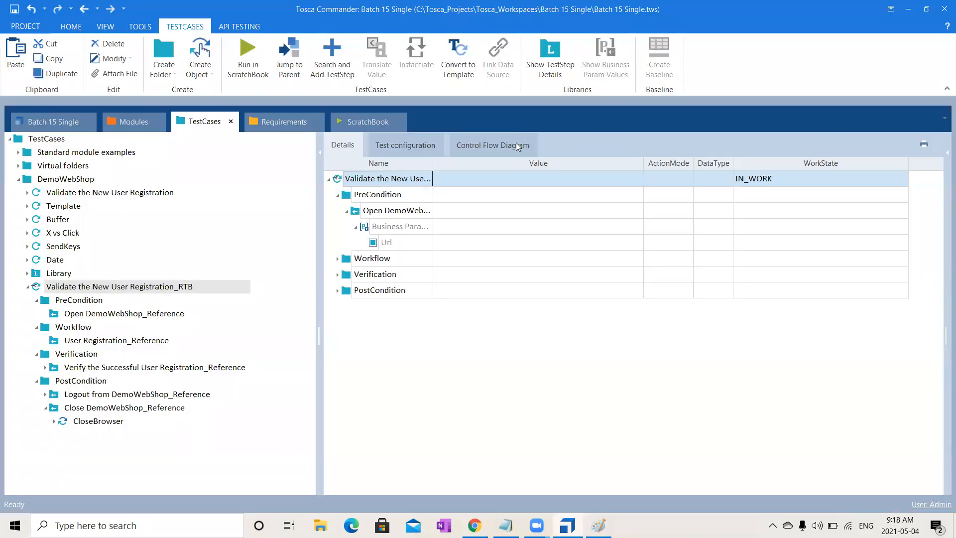
click(452, 243)
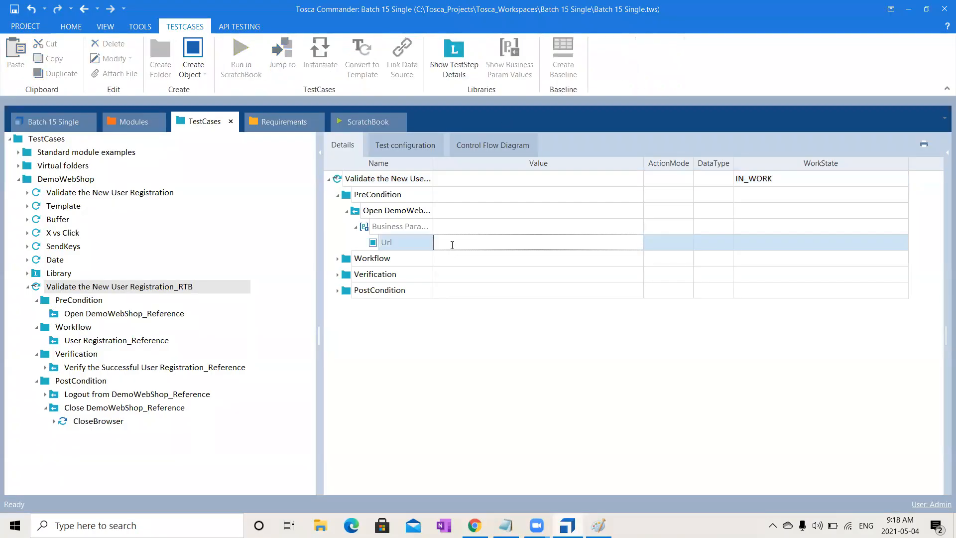
key(ctrl+v)
key(Return)
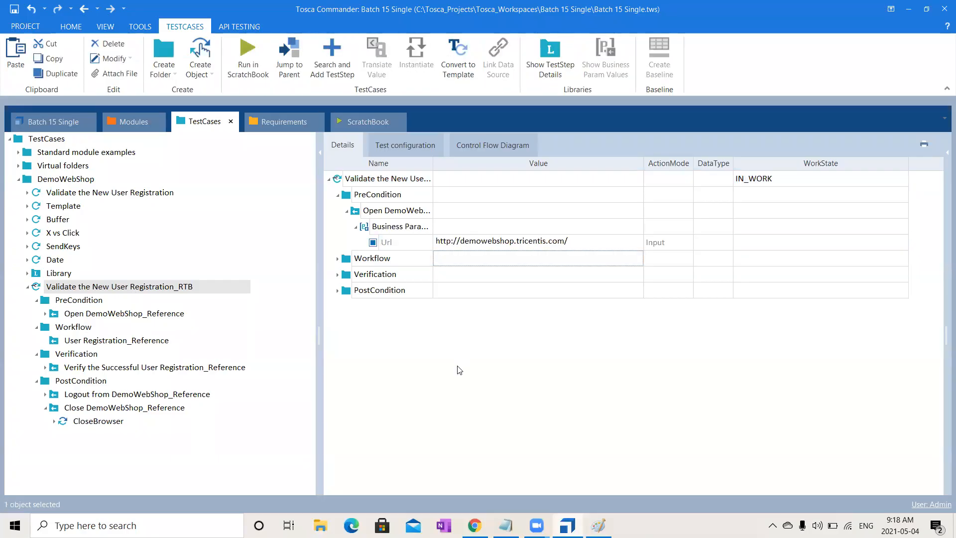
- In the Workflow's User Registration reference, set the F business parameter to {Click}
click(338, 258)
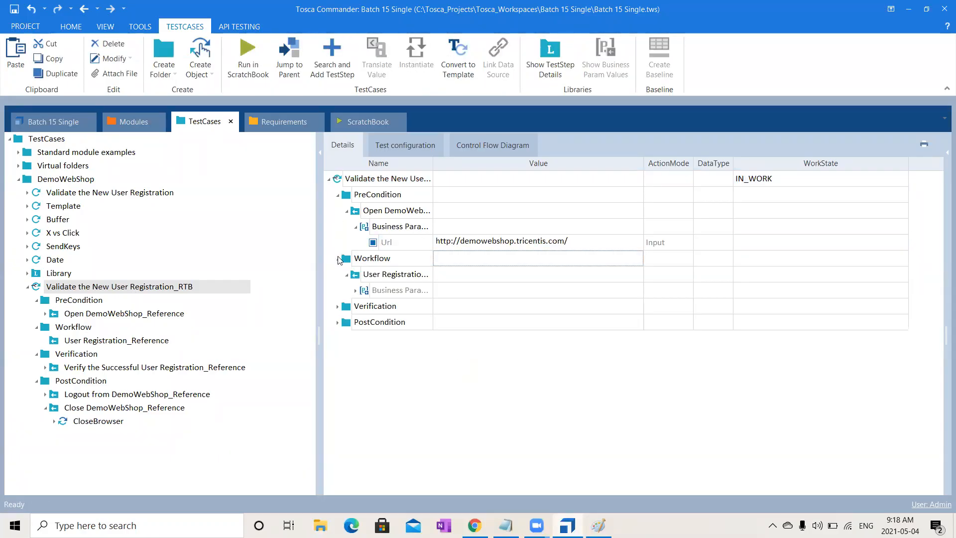
click(355, 290)
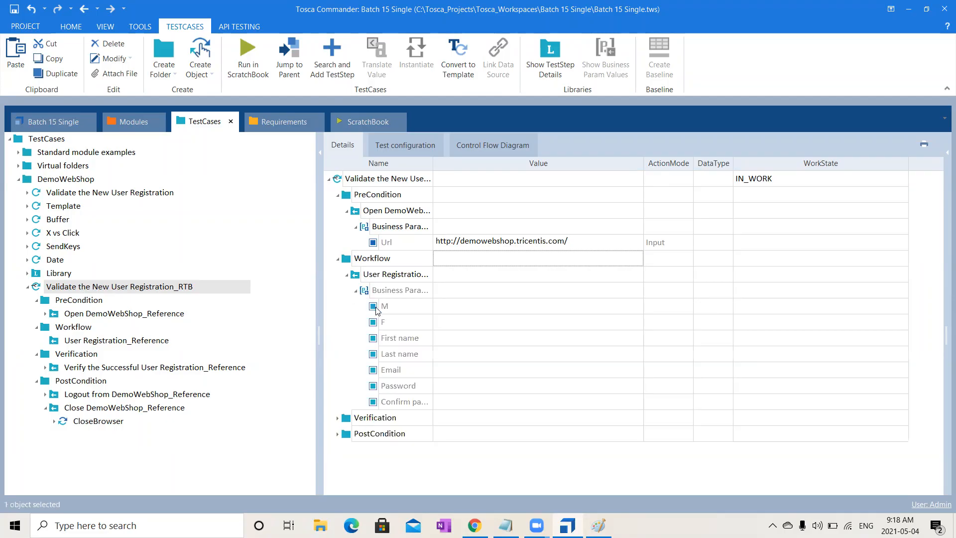
click(474, 322)
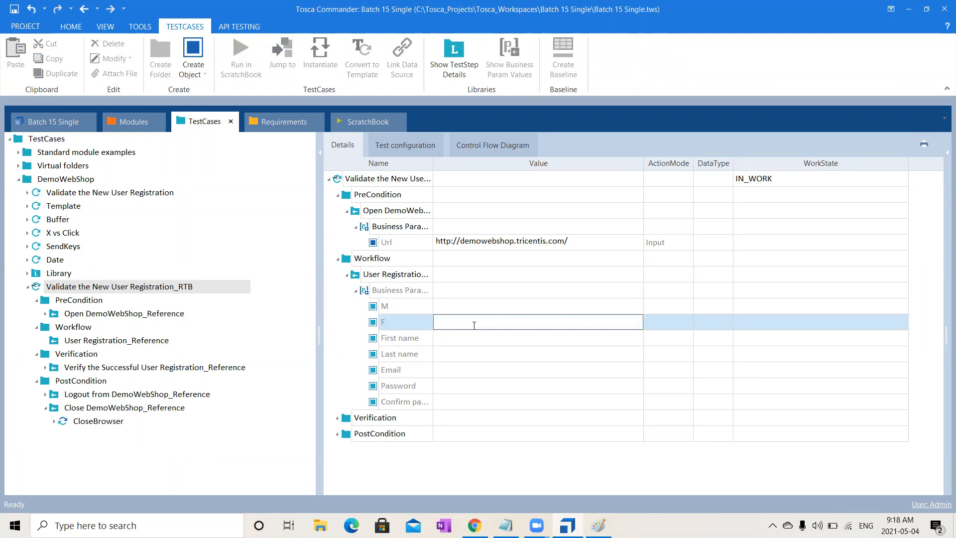
text({)
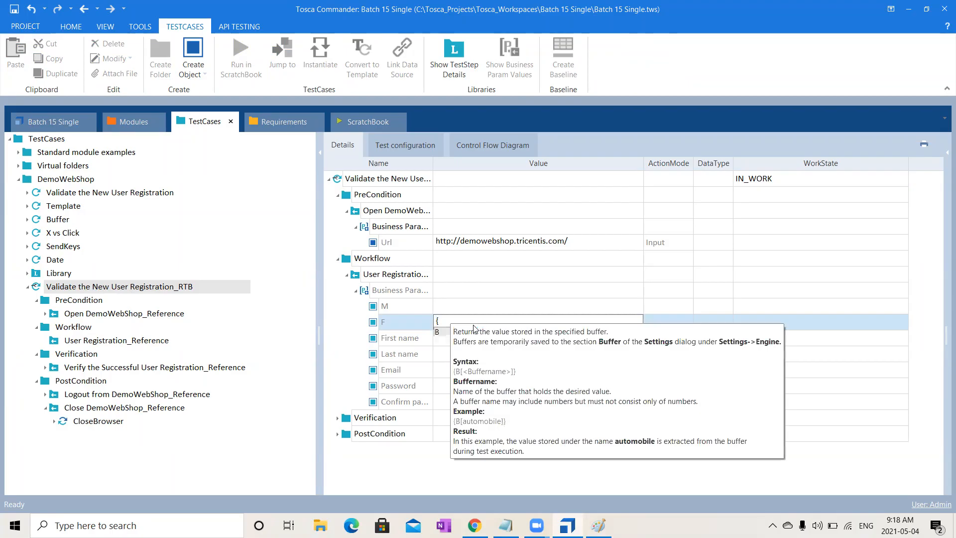
text(Clic)
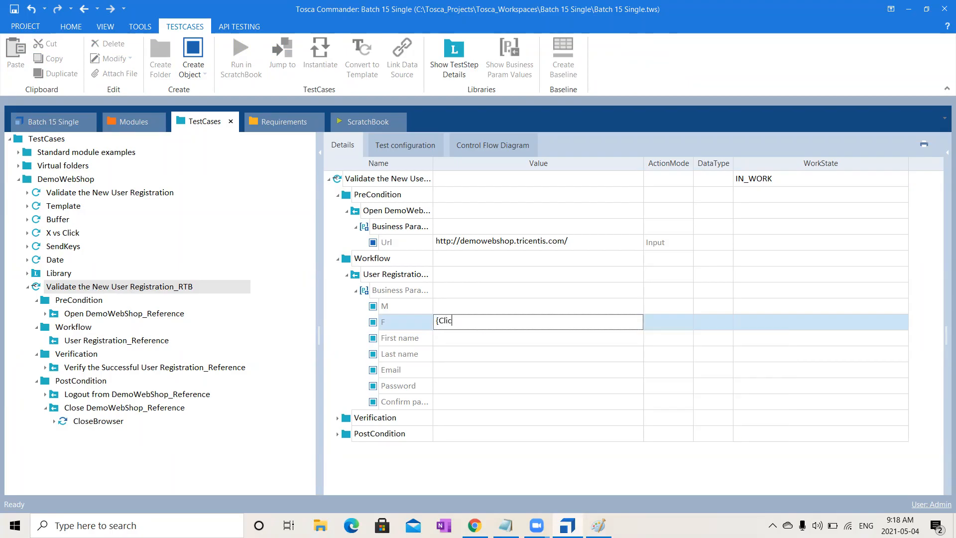
text(k})
- Fill in the First name and Last name parameters of the User Registration reference
click(447, 339)
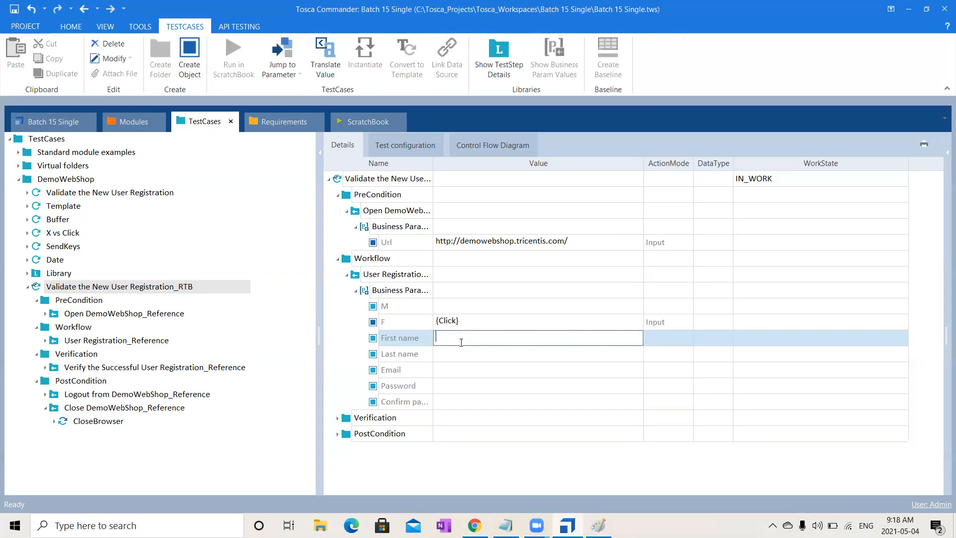
text(Oreooo)
click(467, 358)
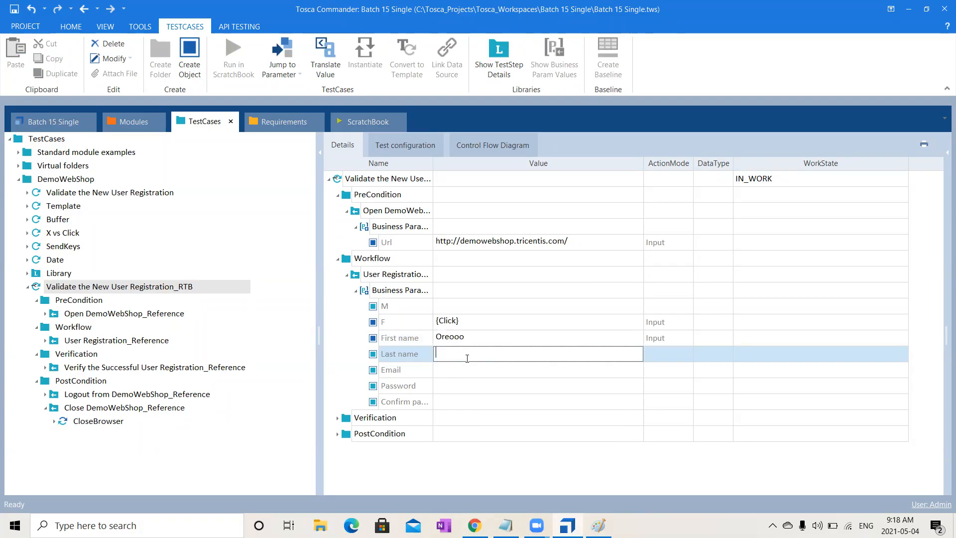
text(Ramyaa)
- Fill in the registration's Email parameter with a Gmail address that contains the {DATETIME} expression before the @ sign
click(495, 371)
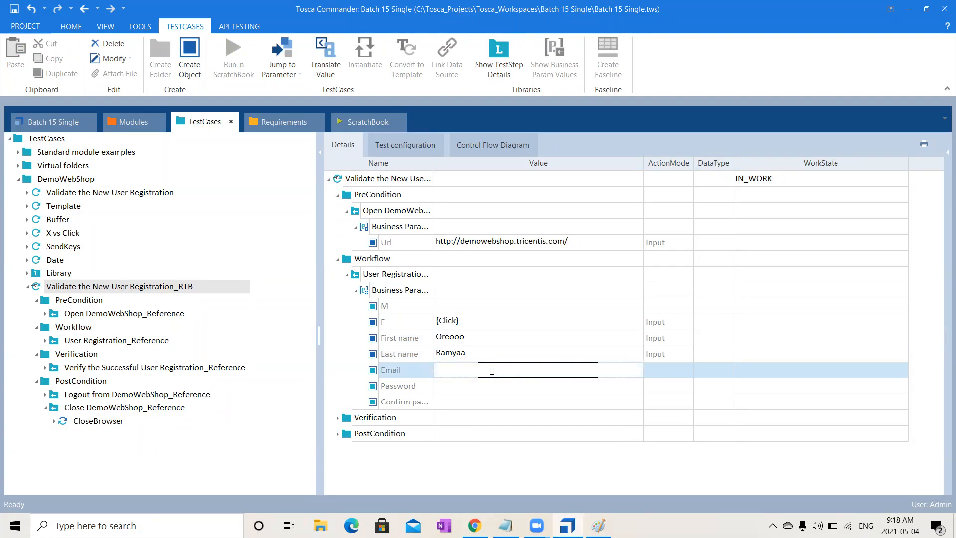
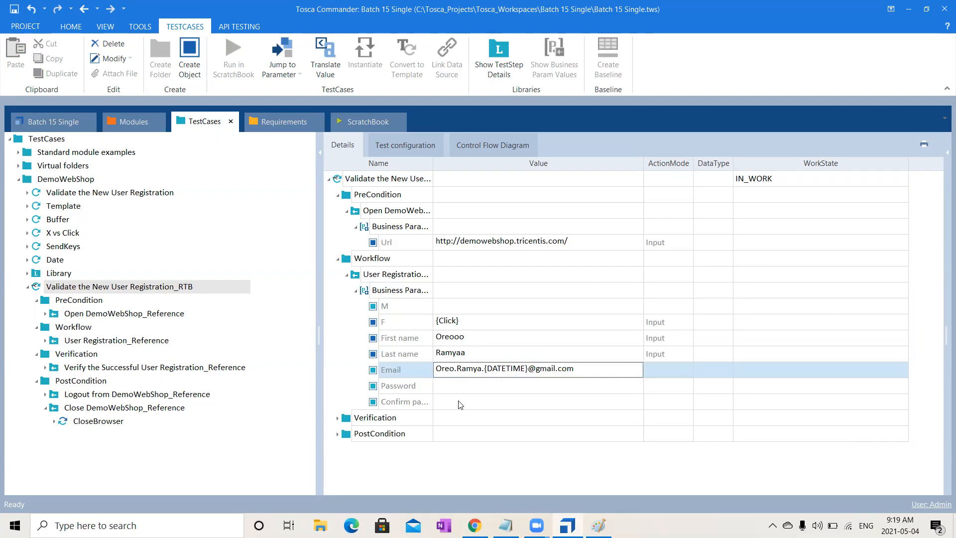
- Enter the same account password in the Password and Confirm password parameters of the User Registration reference
click(463, 390)
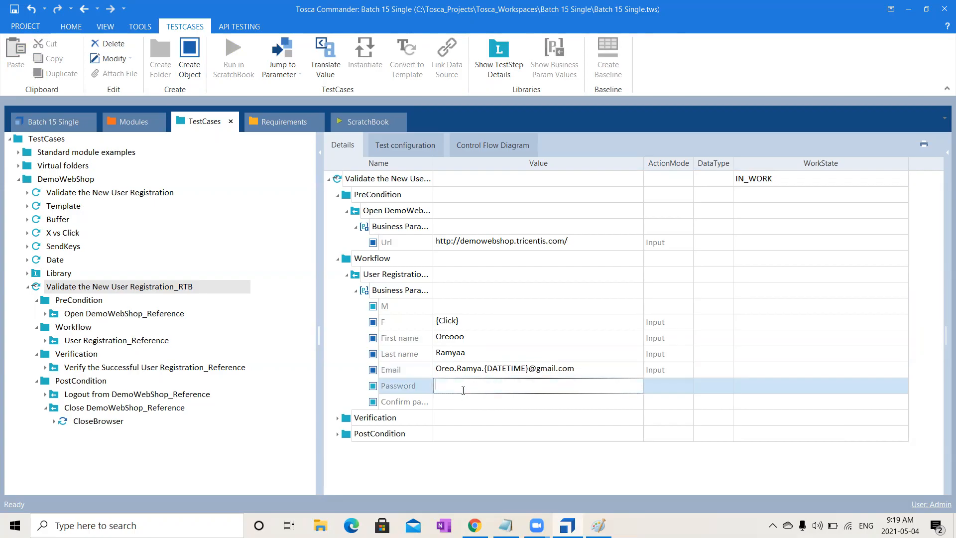
text(Test@123)
click(468, 404)
text(Test@123)
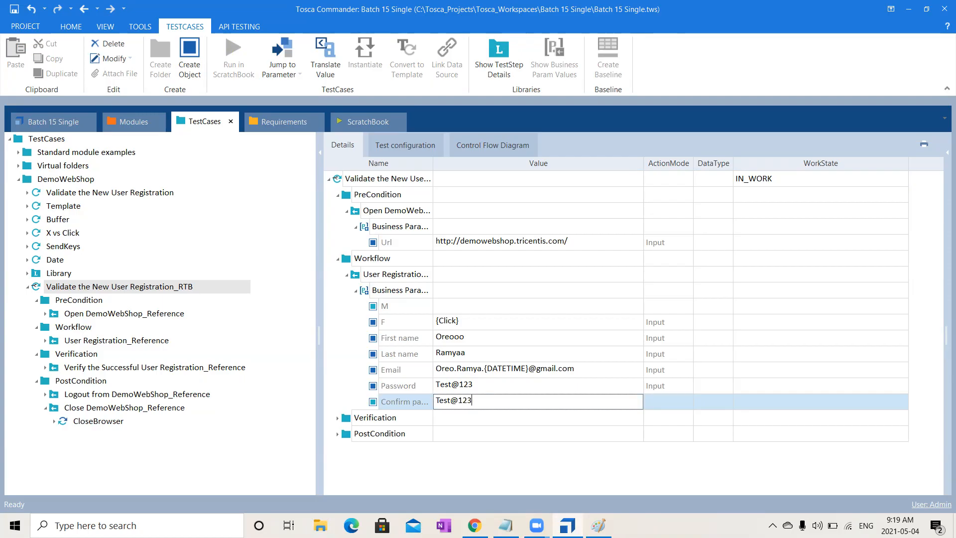
key(Return)
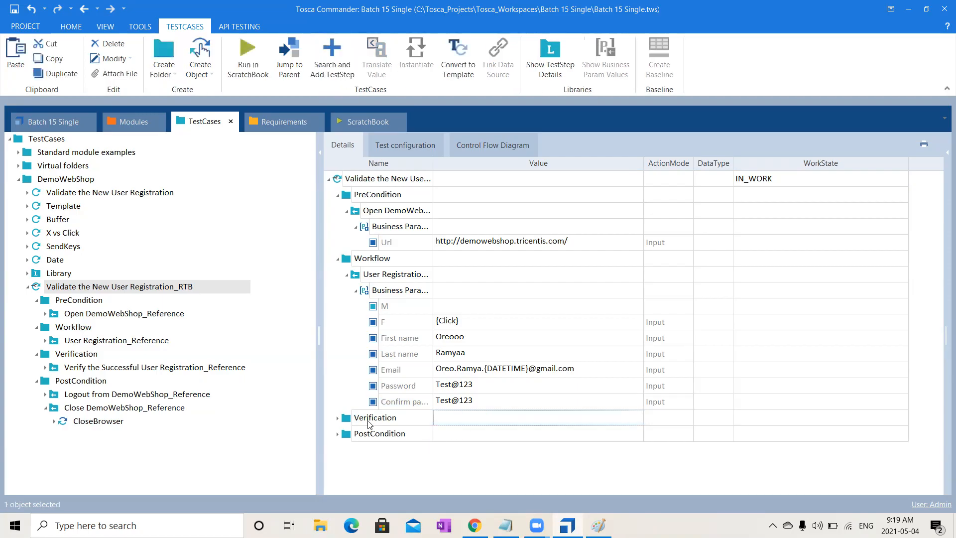
click(337, 418)
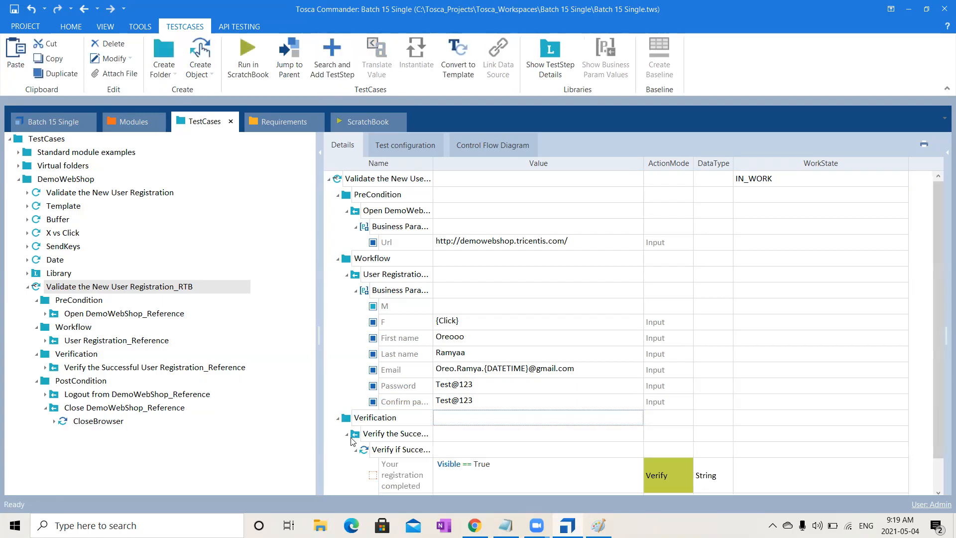
click(347, 434)
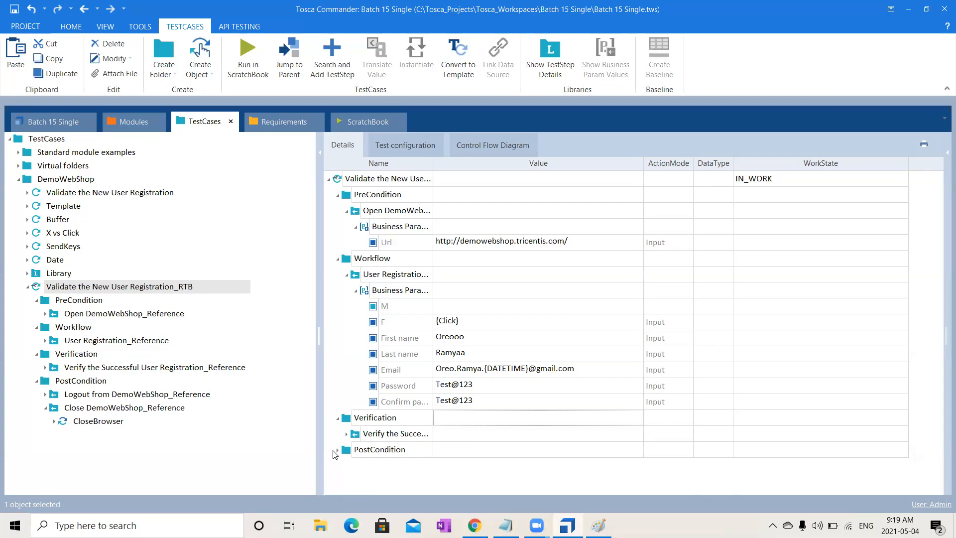
click(337, 450)
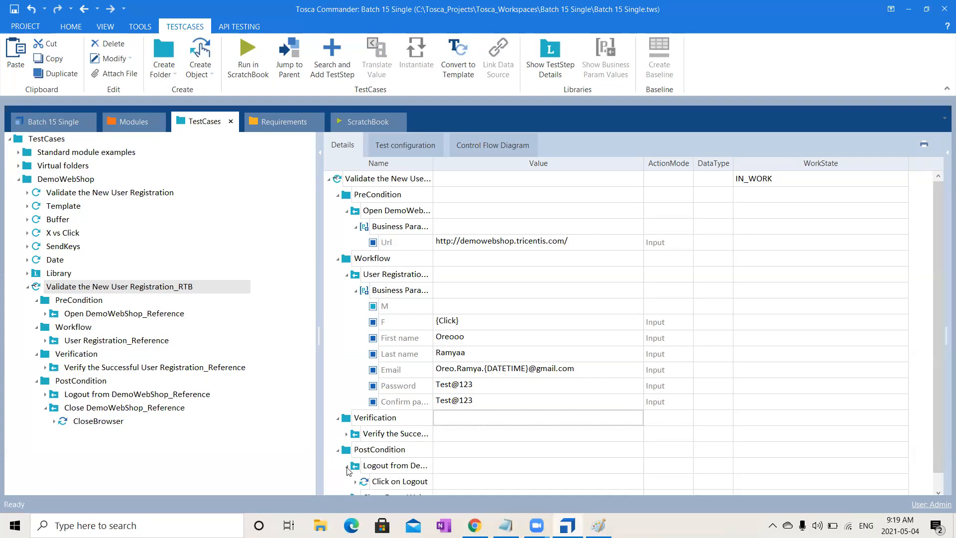
click(347, 467)
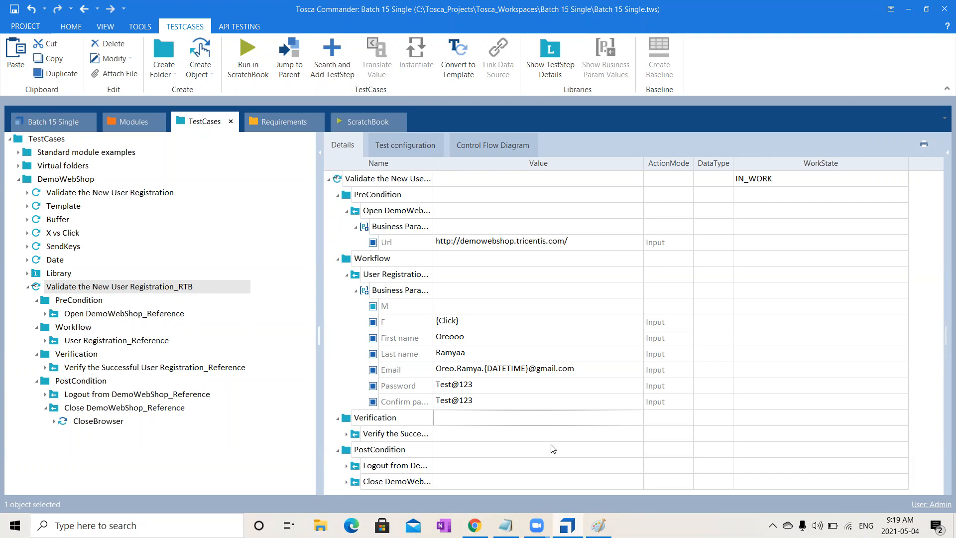
- Create a test configuration parameter named "Browser" on the Validate the New User Registration_RTB test case
click(390, 183)
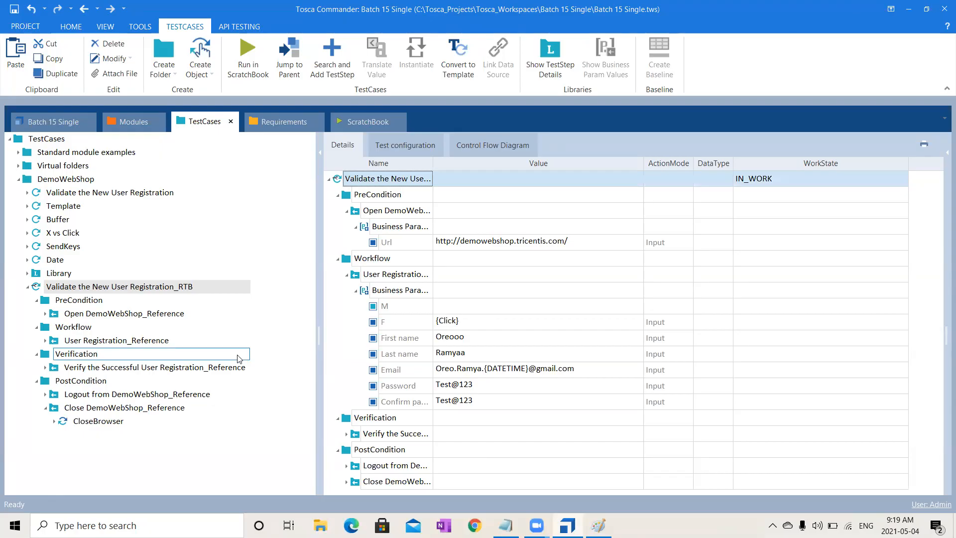
click(410, 144)
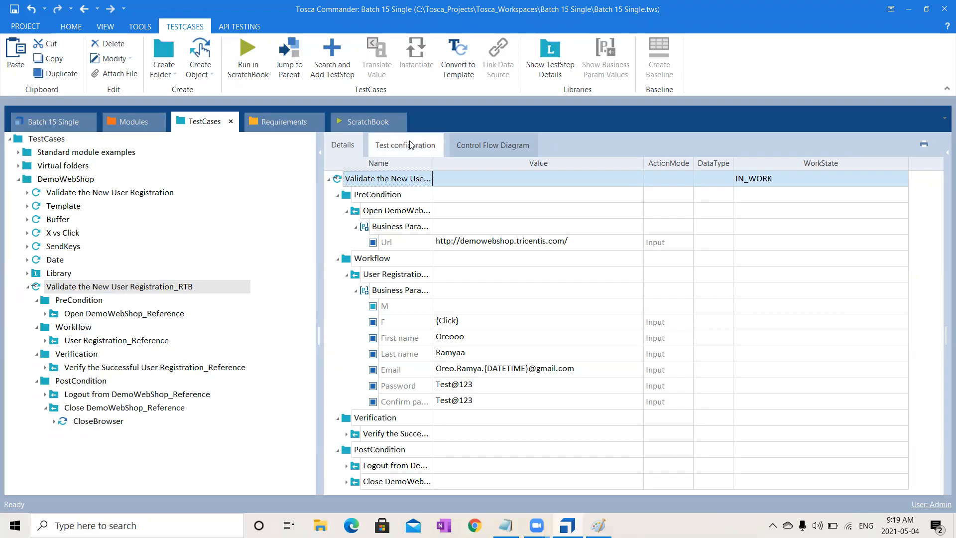
click(162, 299)
click(177, 287)
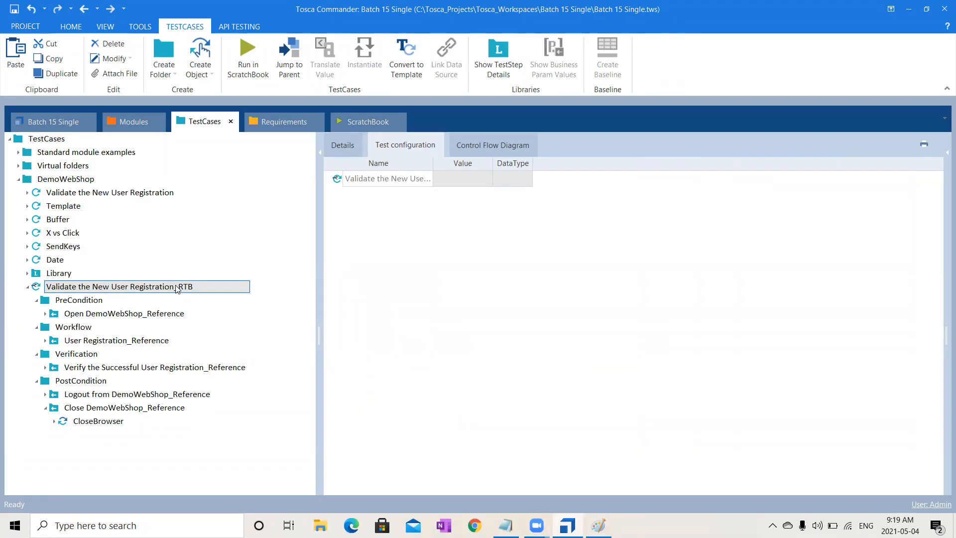
right_click(177, 288)
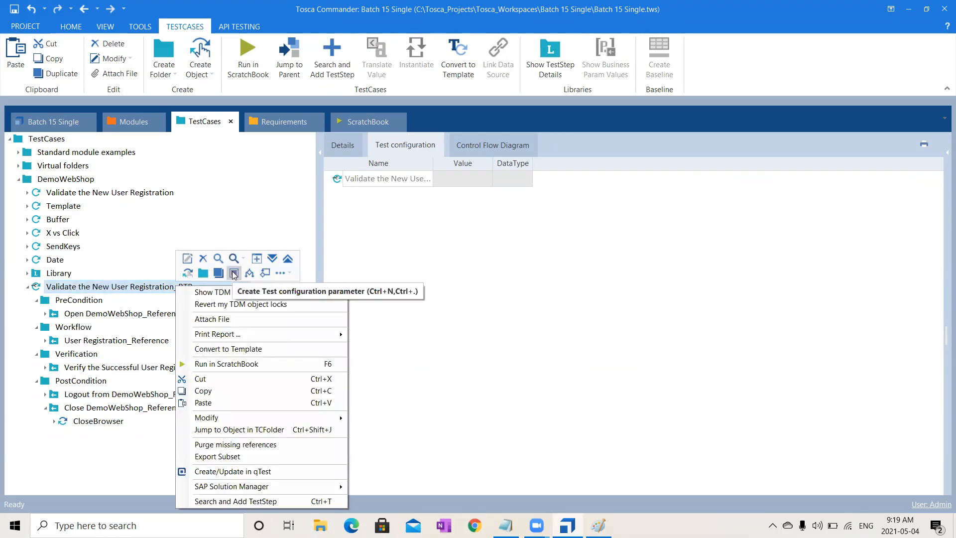
click(233, 273)
text(Browser)
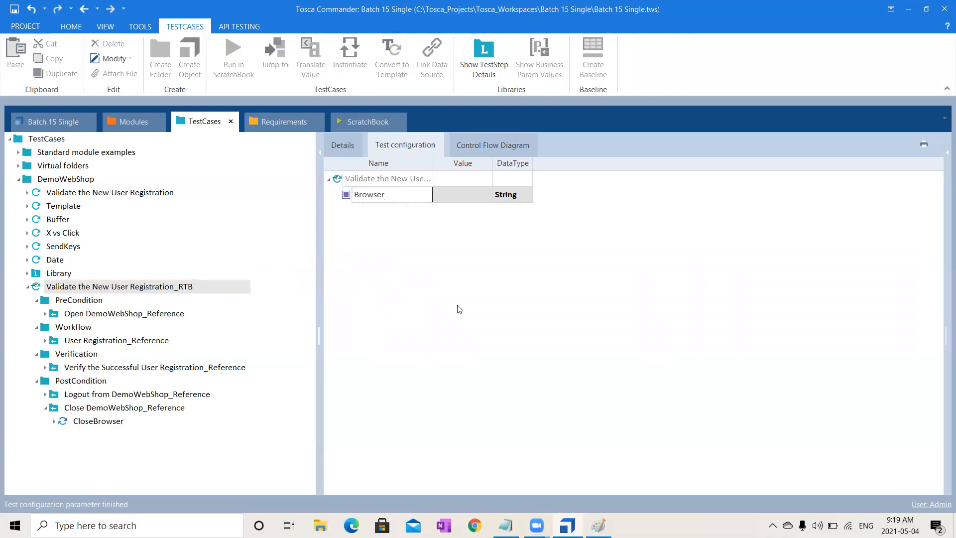
click(469, 195)
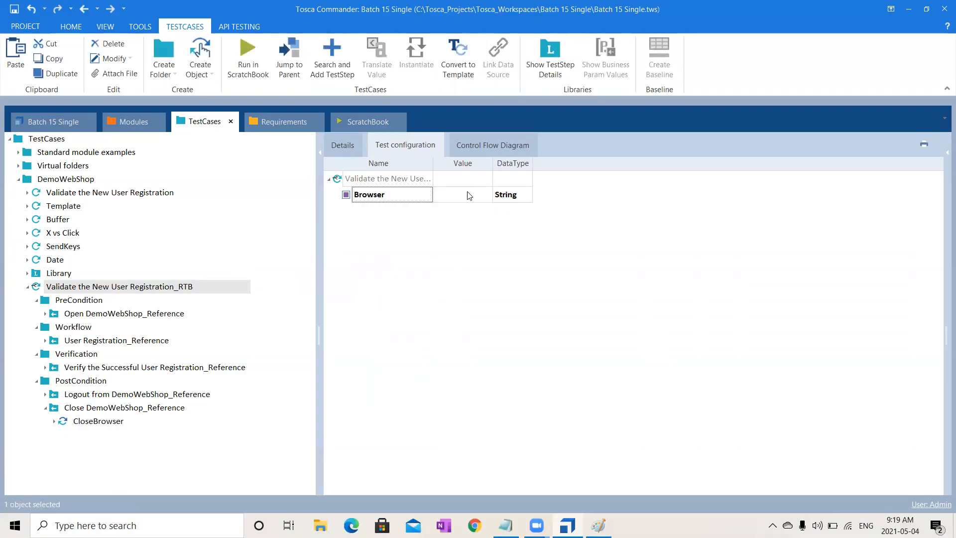
- Set the RTB test case's Browser configuration parameter to Chrome and copy the parameter to the DemoWebShop folder
text(Chrome)
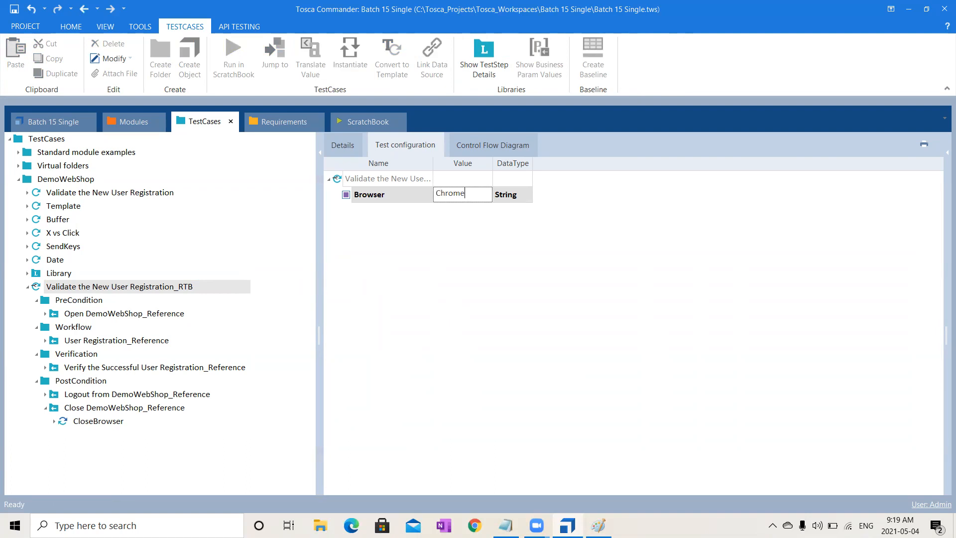
click(541, 310)
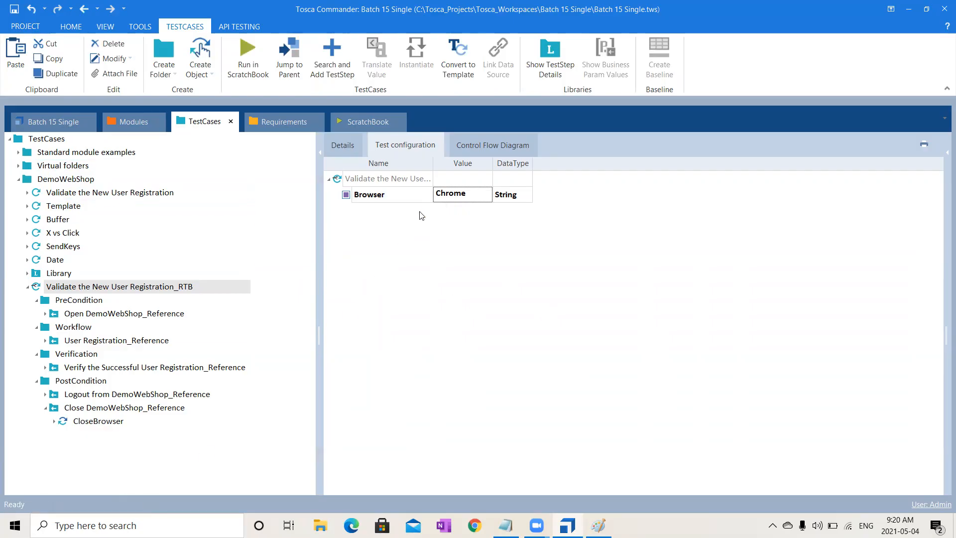
click(407, 203)
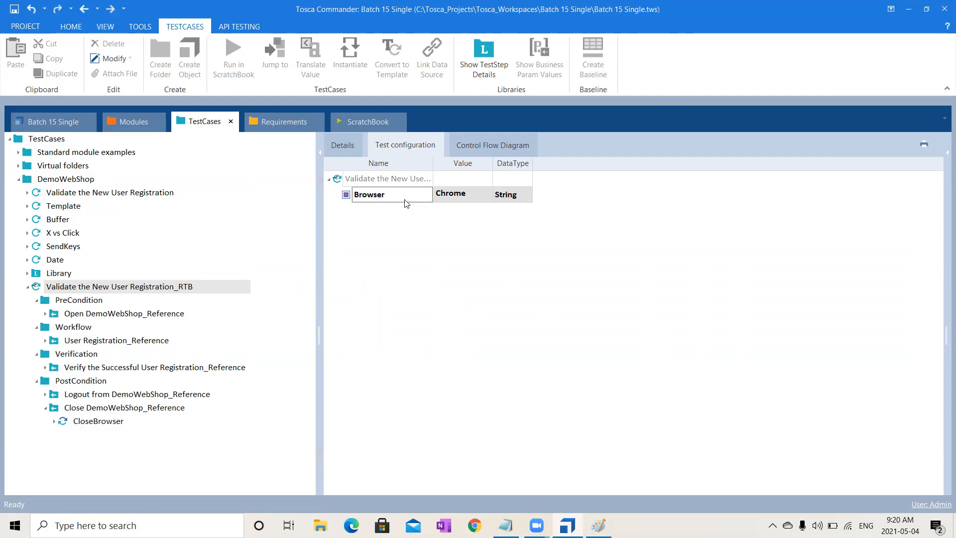
click(451, 198)
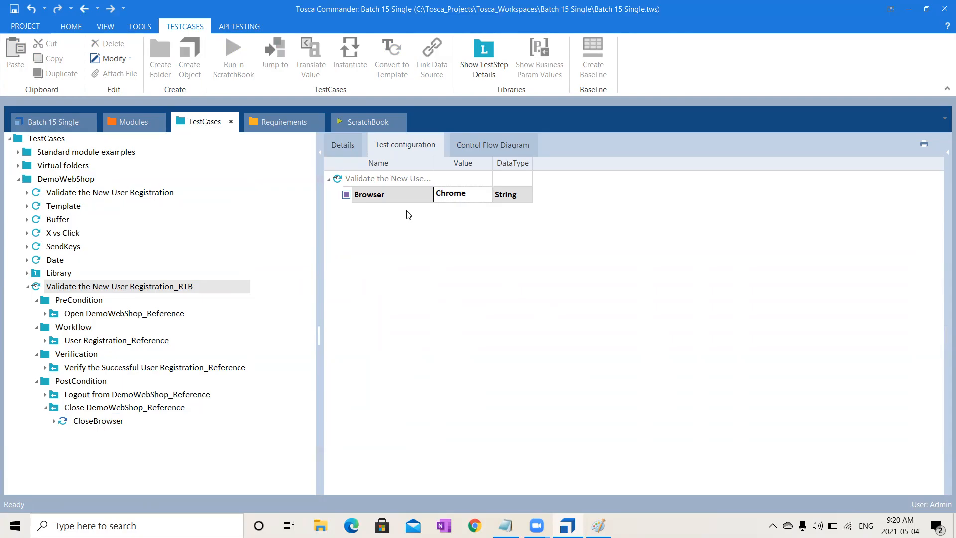
click(60, 181)
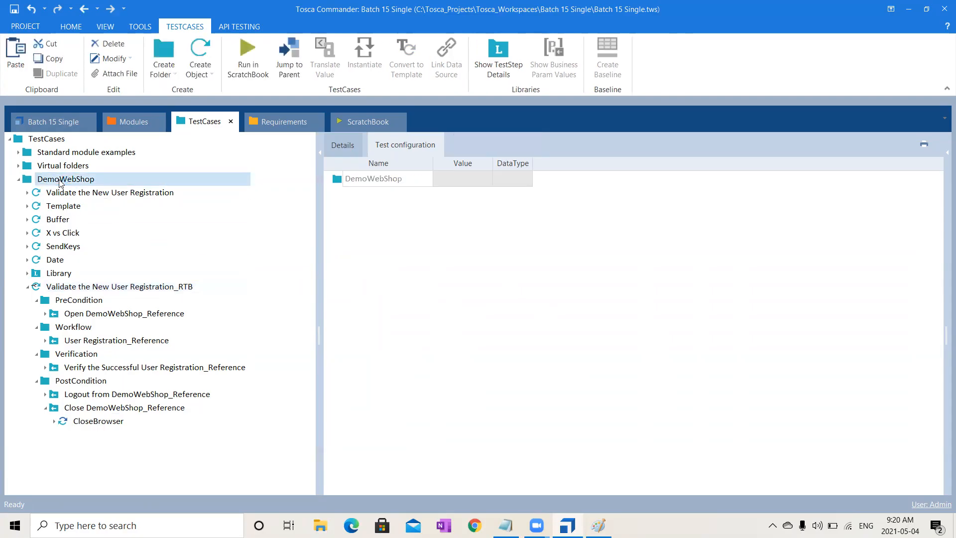
key(ctrl+v)
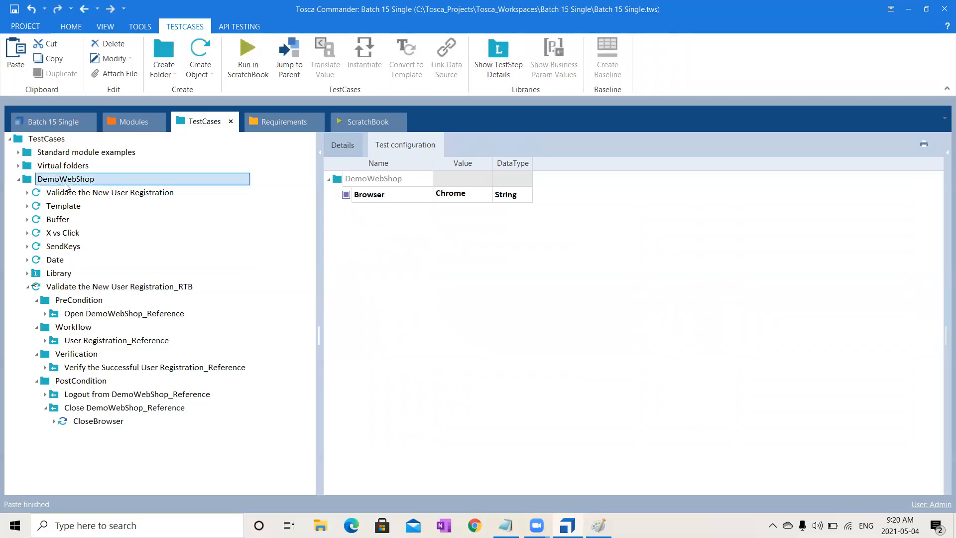
- Create a new test case in the DemoWebShop folder to check its inherited Browser configuration, and delete it
right_click(66, 184)
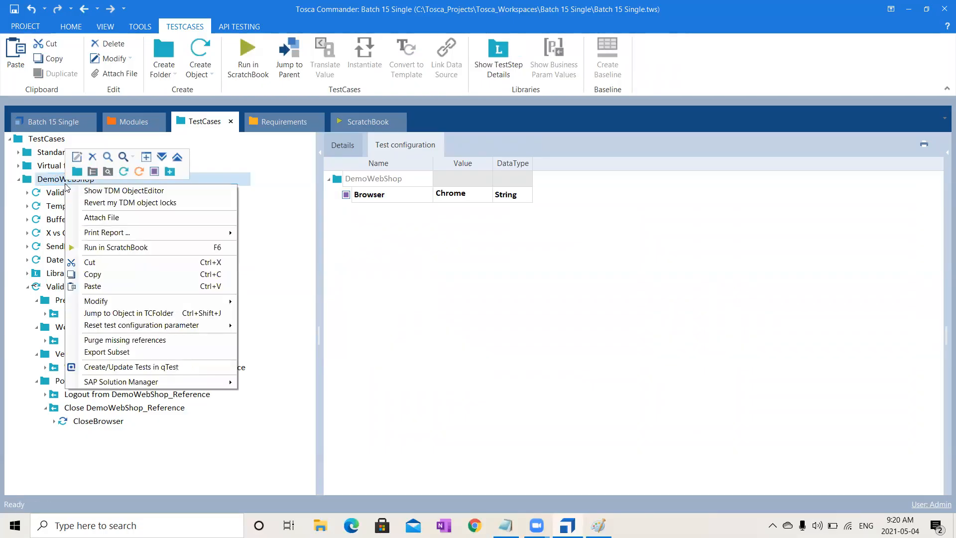
click(126, 172)
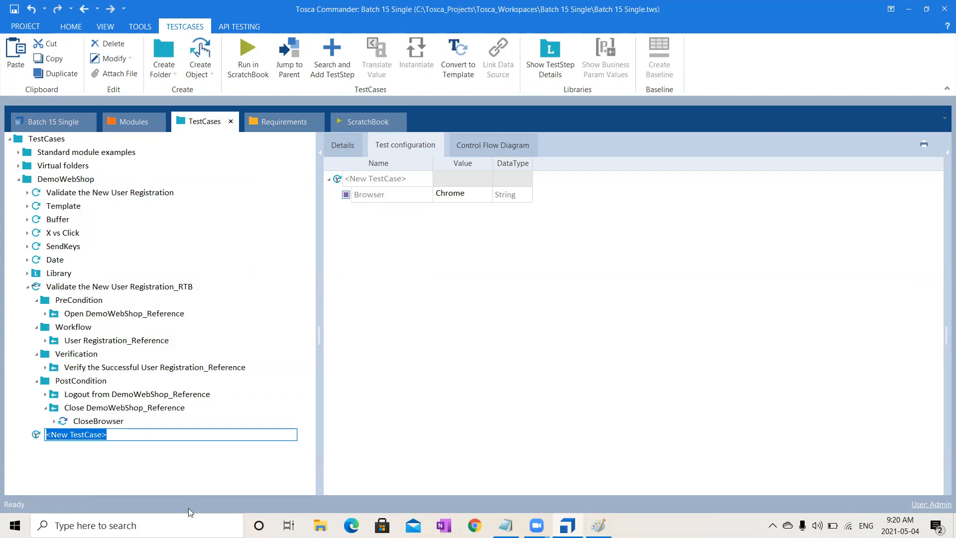
click(116, 469)
click(85, 434)
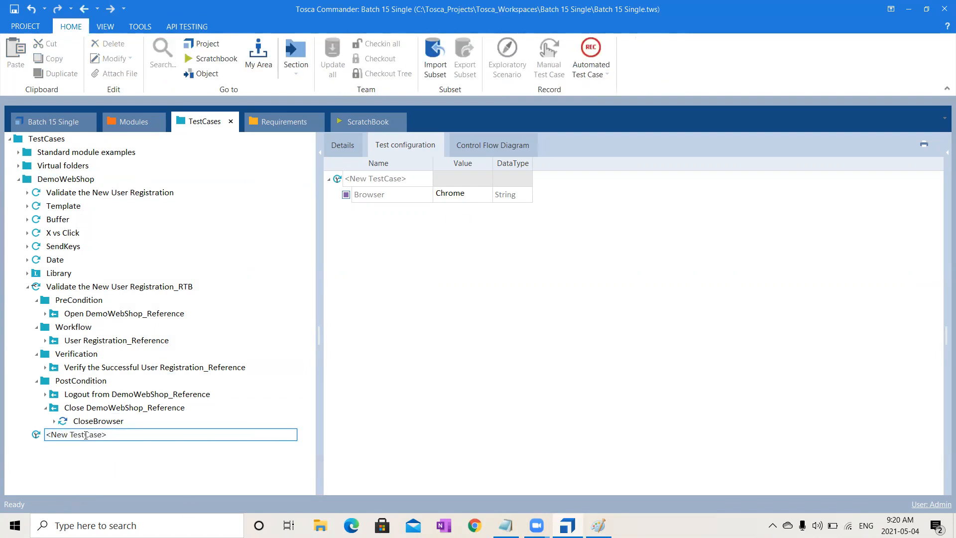
click(35, 436)
key(Delete)
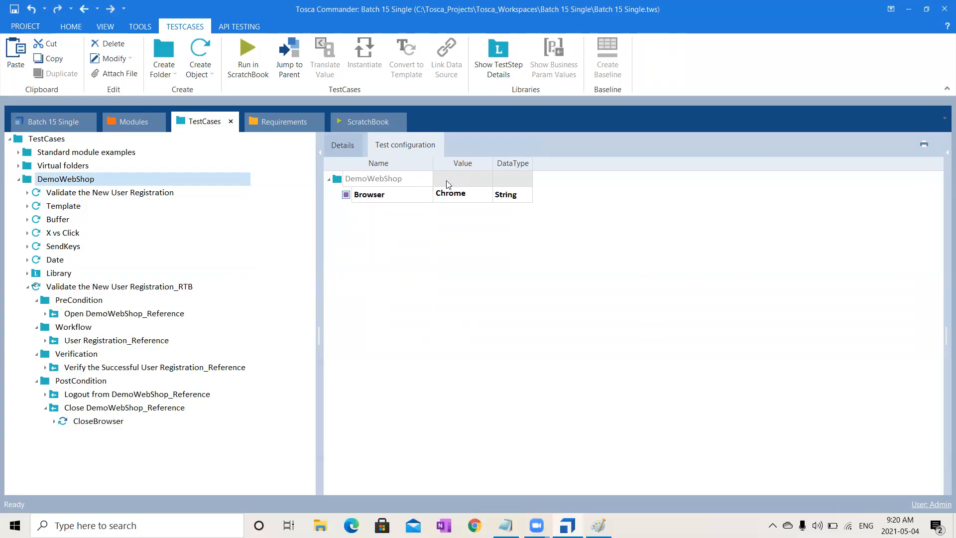
- Check the details and Browser configuration of Validate the New User Registration_RTB and run the test case in ScratchBook
click(344, 144)
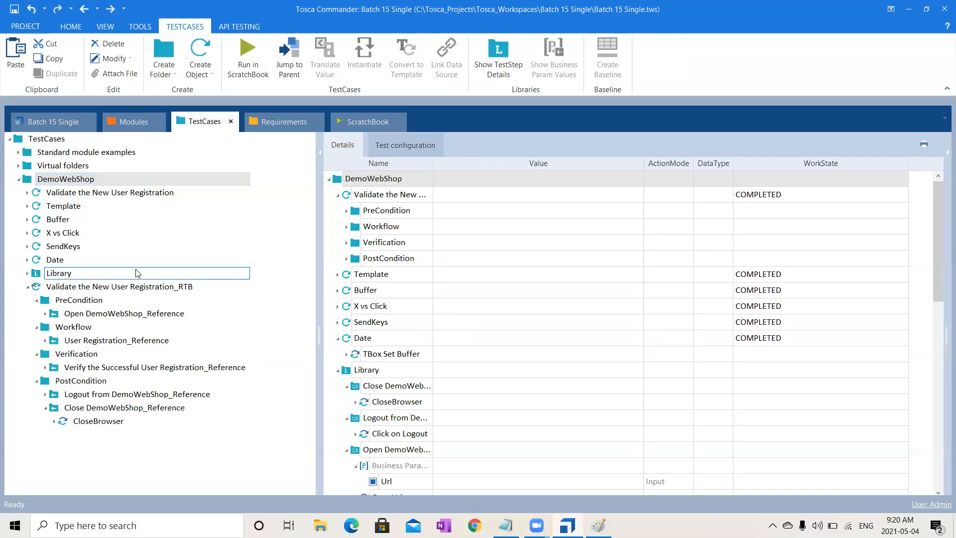
click(114, 288)
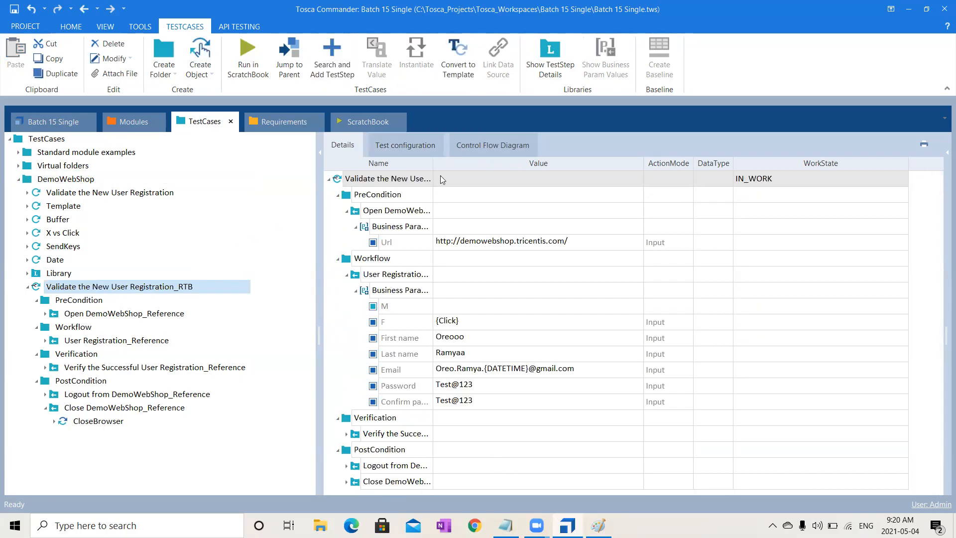
click(416, 144)
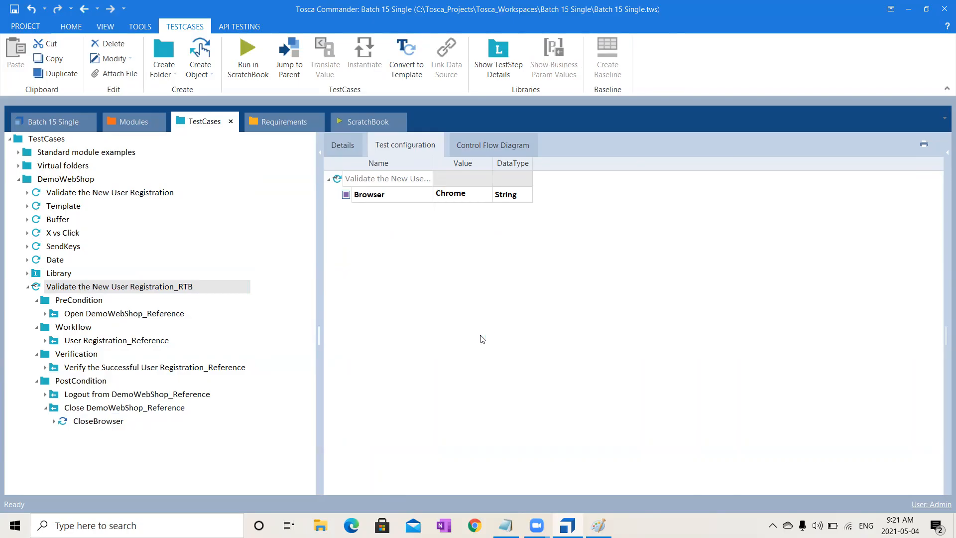
click(174, 292)
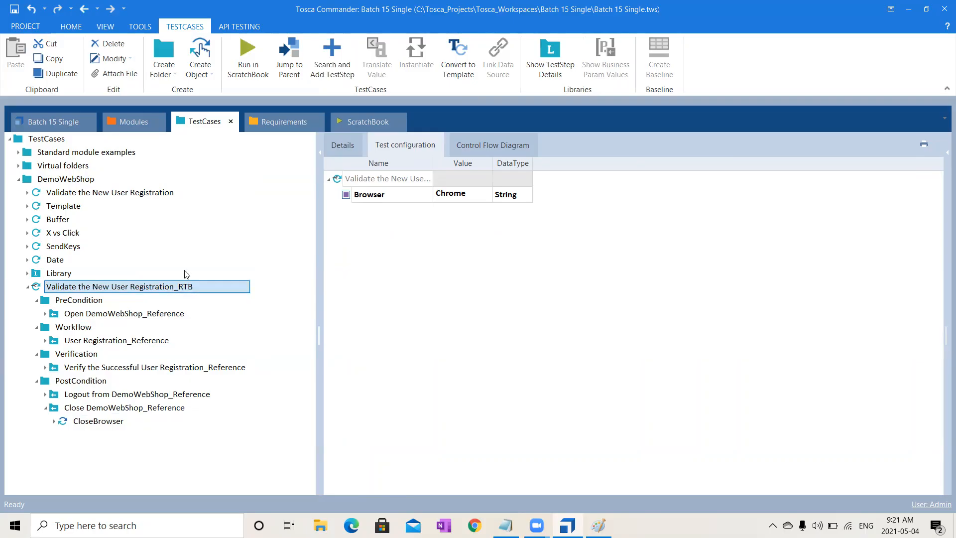
click(247, 63)
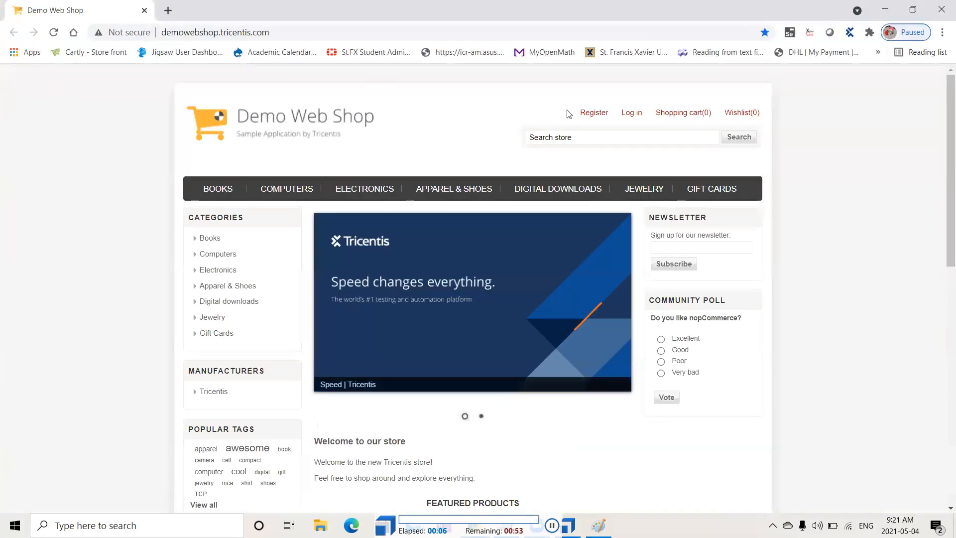
click(591, 117)
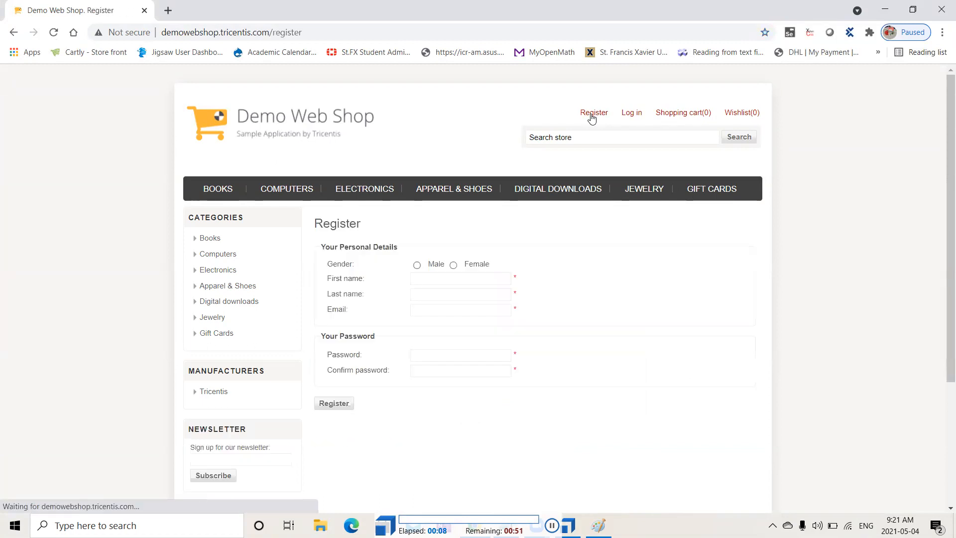
click(453, 266)
click(334, 291)
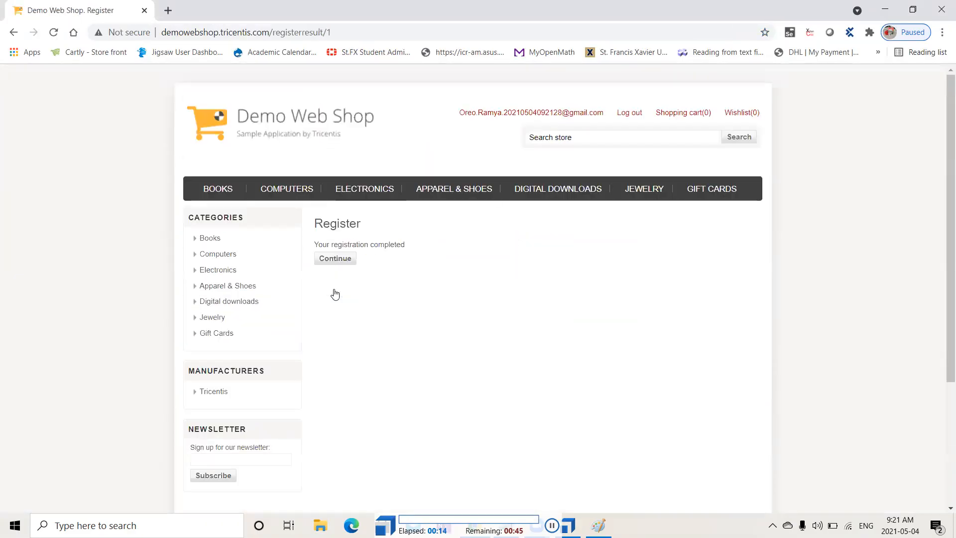
click(627, 114)
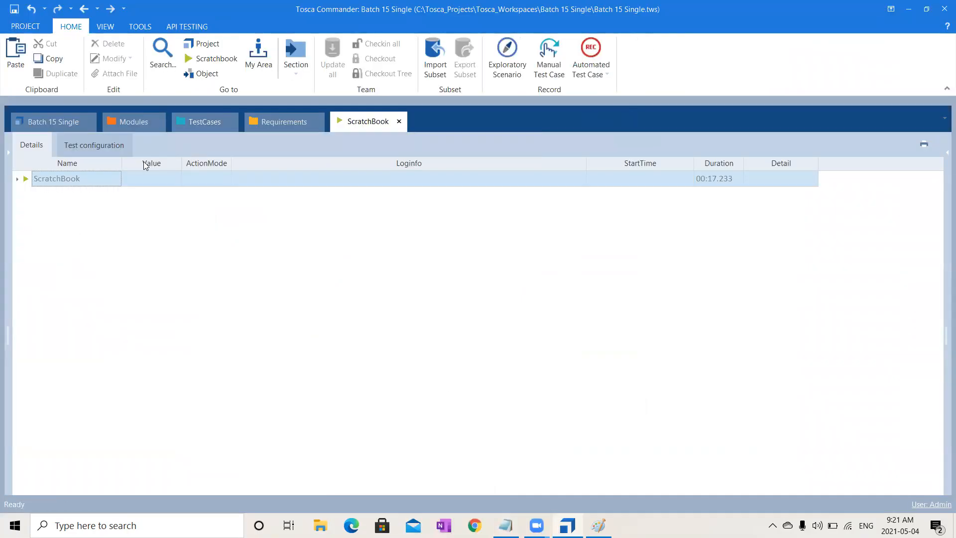
- Expand all ScratchBook run results and inspect the log entry for the buffered Email value
double_click(42, 179)
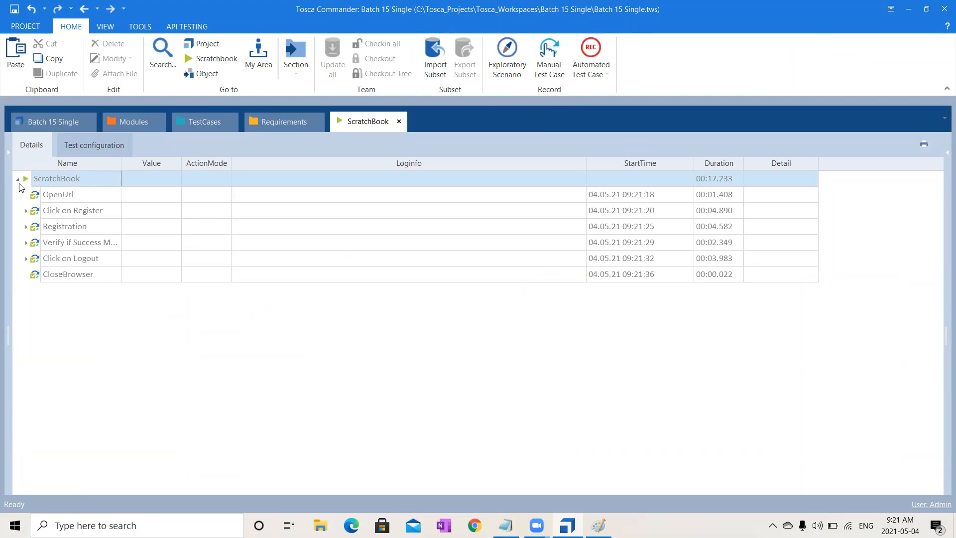
right_click(56, 187)
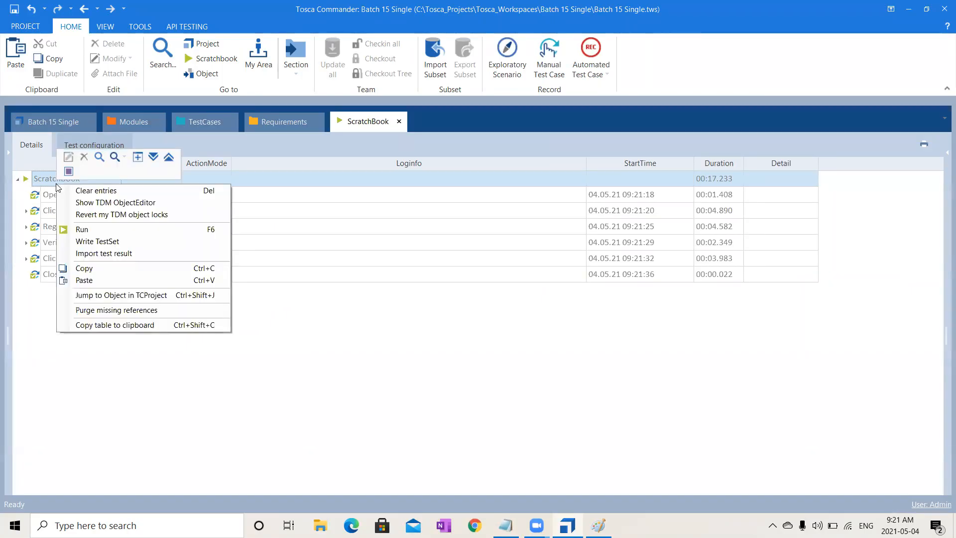
click(153, 157)
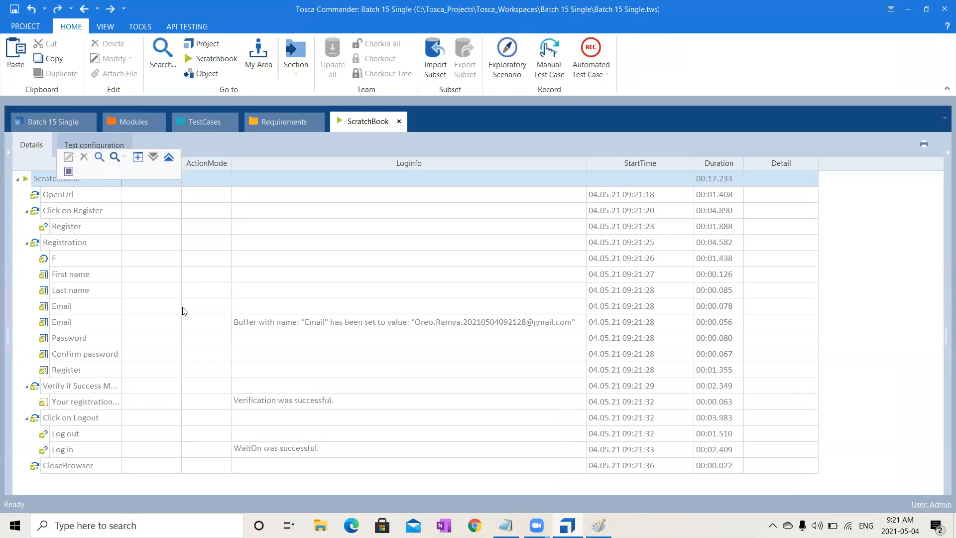
click(281, 325)
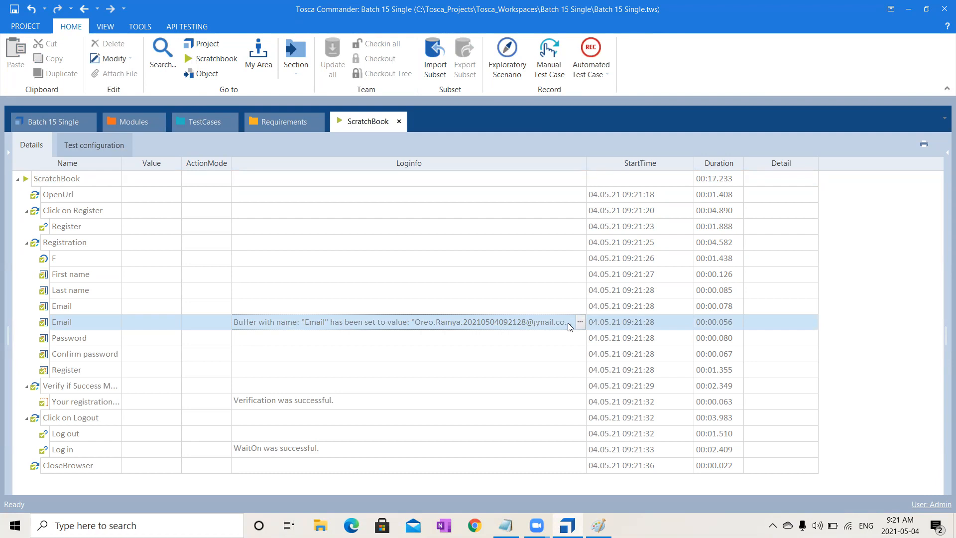
- Set the work state of the Validate the New User Registration_RTB test case to COMPLETED
click(221, 128)
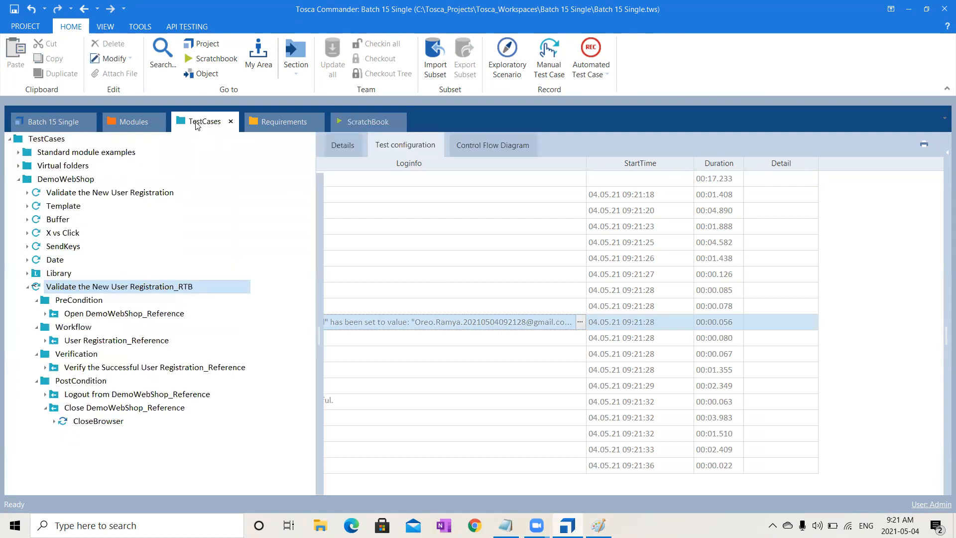
click(193, 288)
click(349, 149)
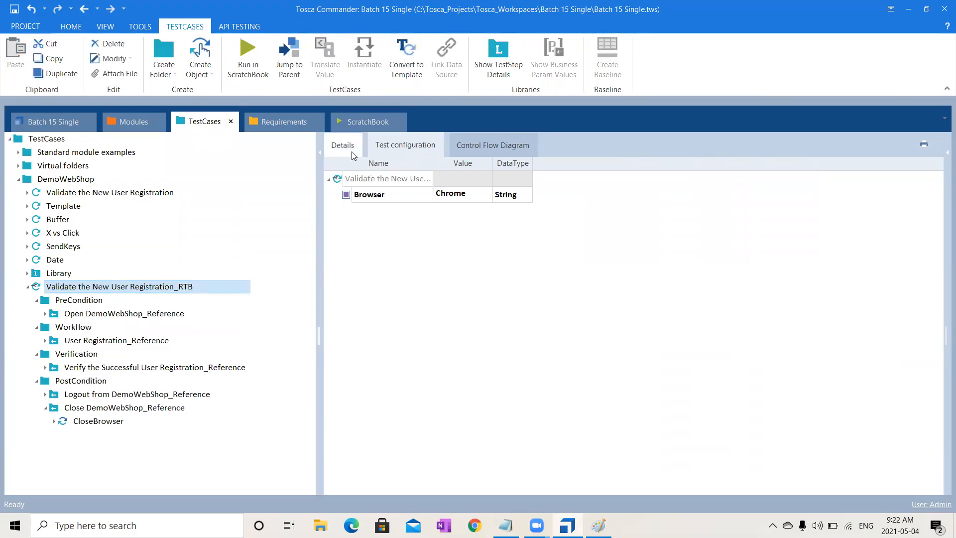
click(810, 176)
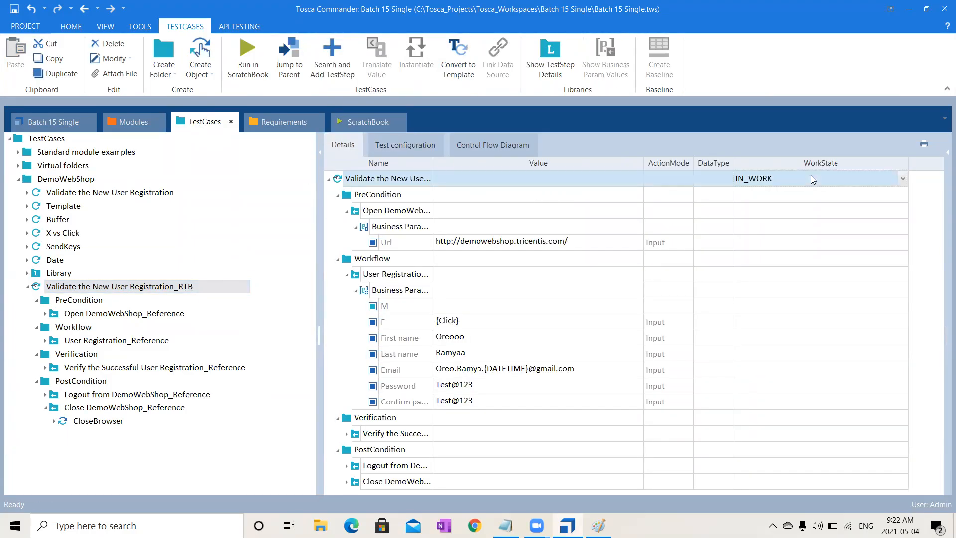
text(c)
click(784, 291)
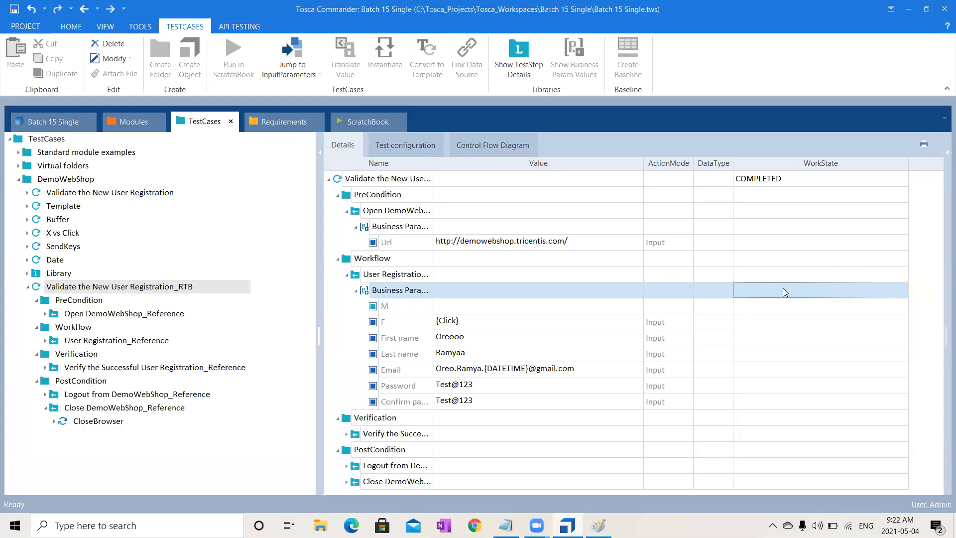
- Examine the reusable test step blocks in the Library, including the business parameters of the User Registration block
click(28, 276)
click(27, 274)
click(84, 300)
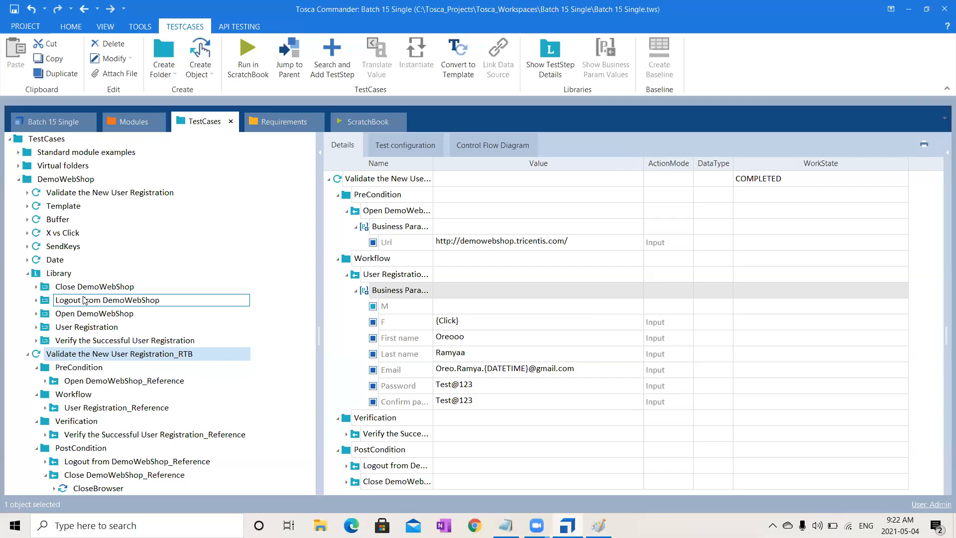
click(106, 289)
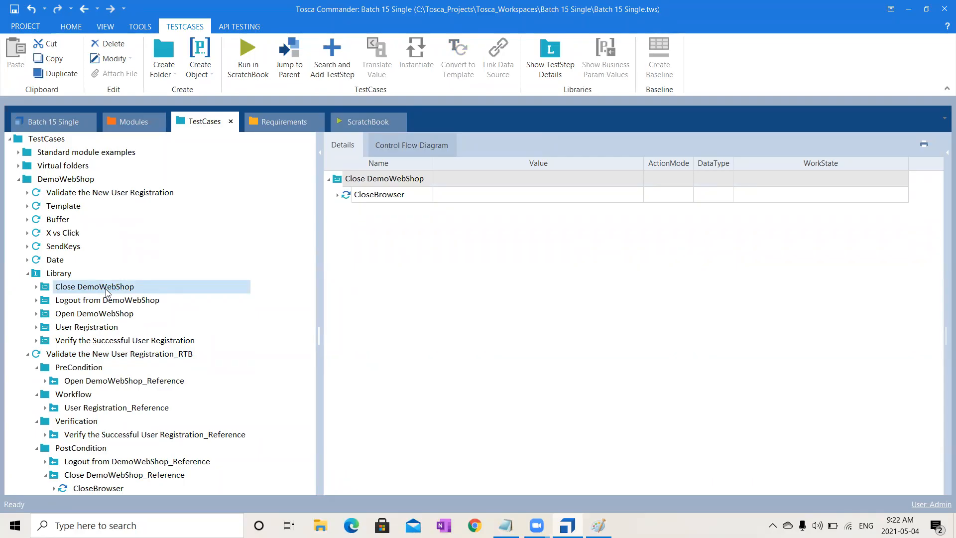
click(118, 331)
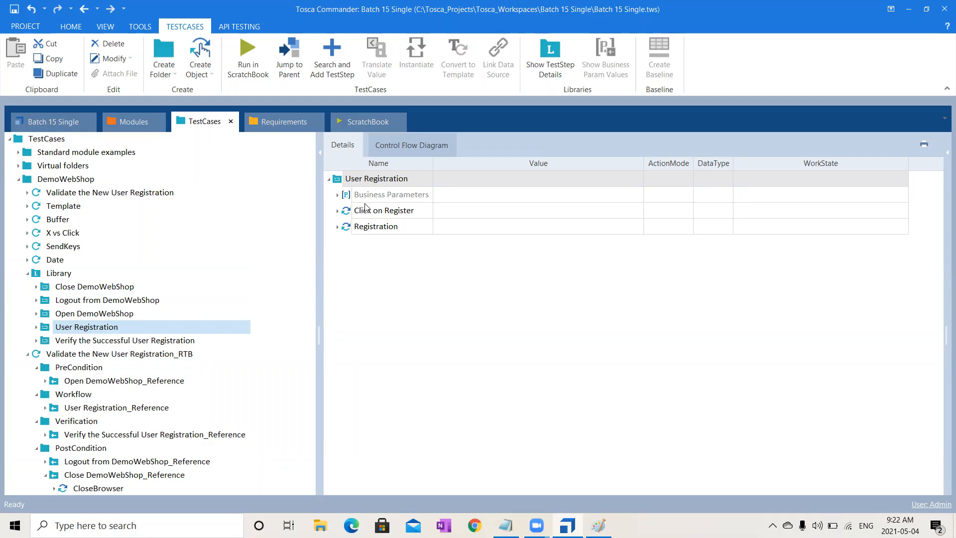
click(110, 314)
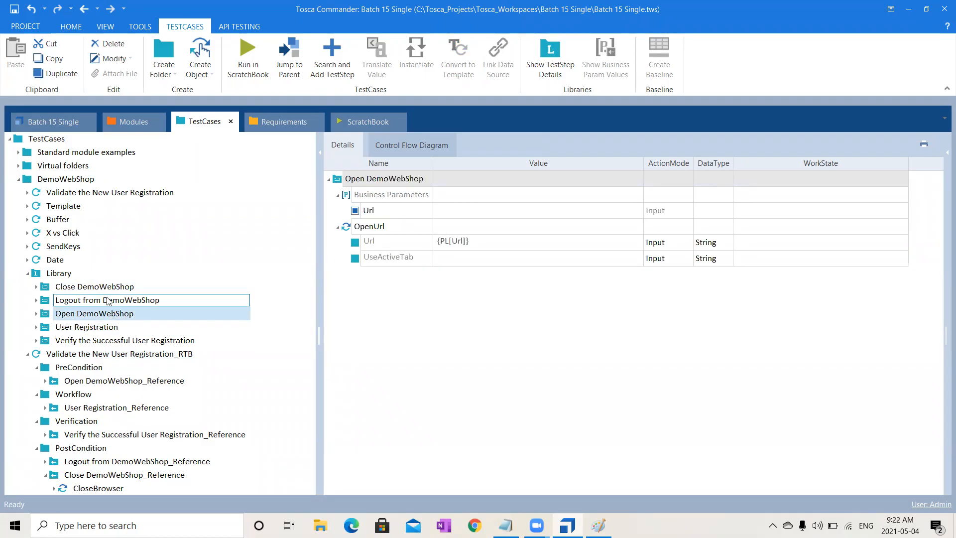
click(104, 287)
right_click(105, 288)
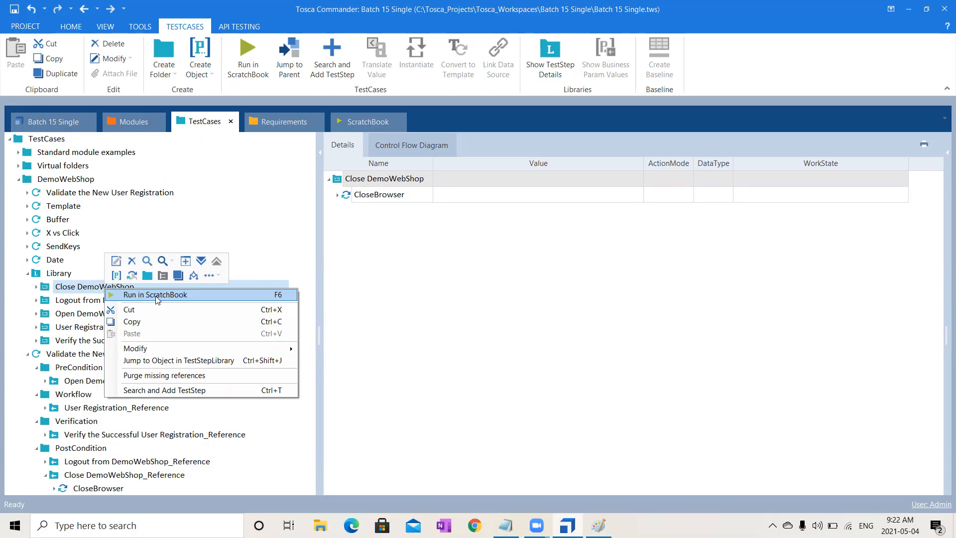
click(62, 279)
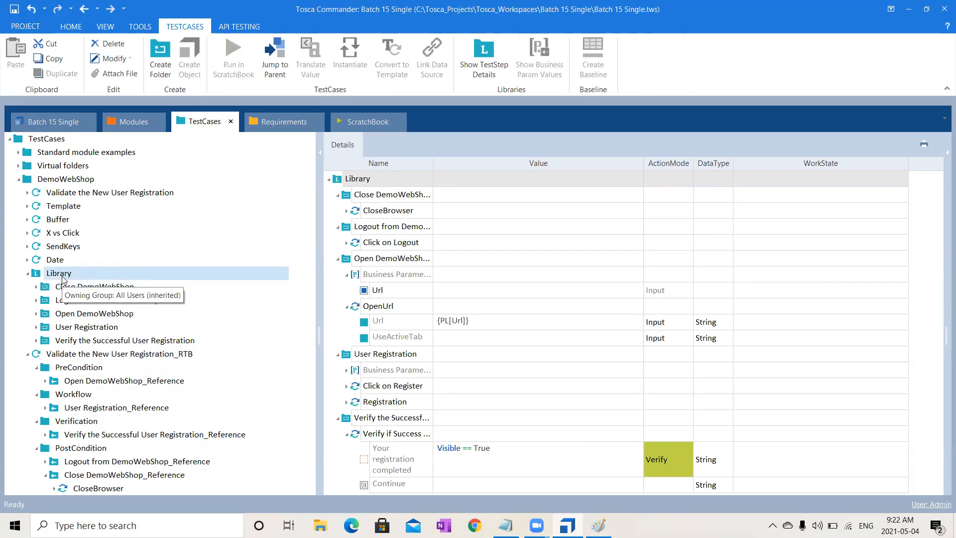
click(75, 290)
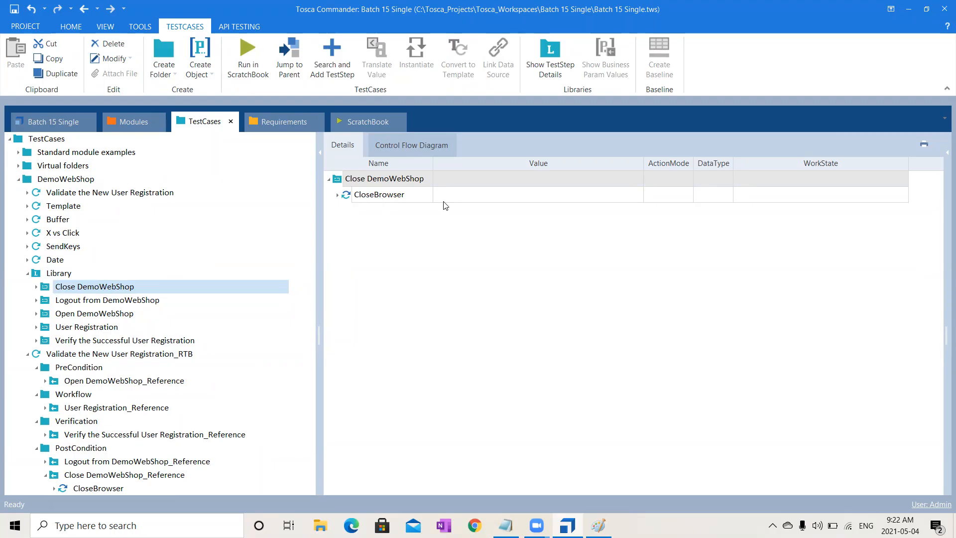
click(111, 327)
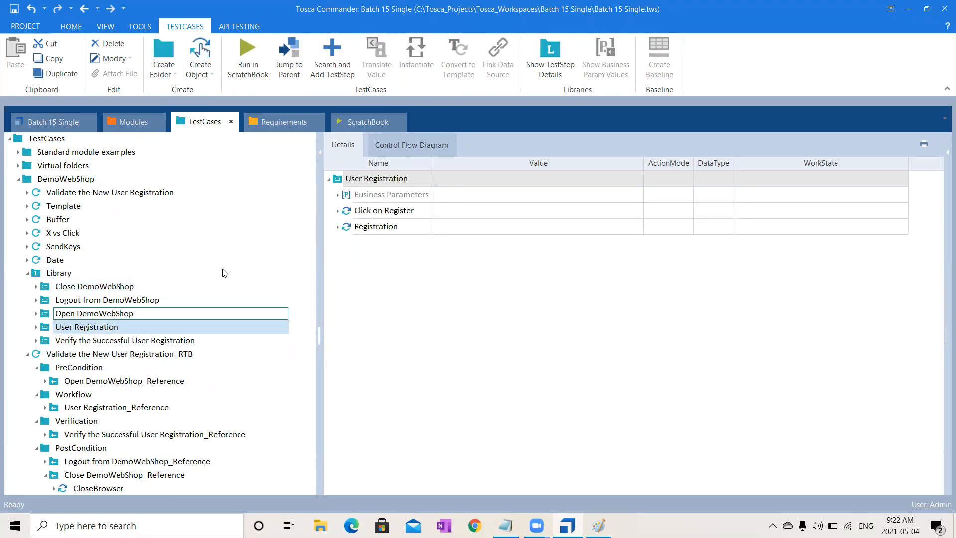
click(338, 195)
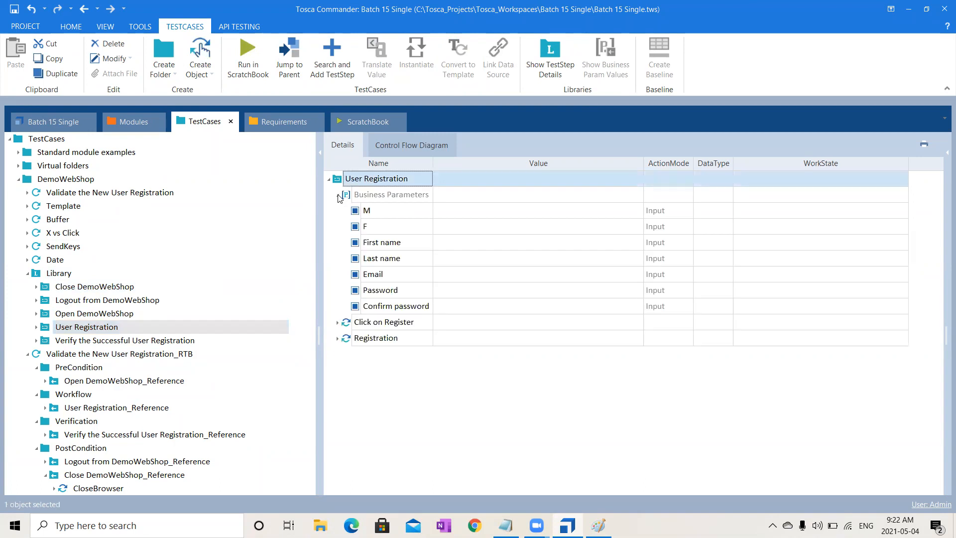
- Try to run the User Registration library block on its own in ScratchBook, pausing and aborting the execution
click(338, 195)
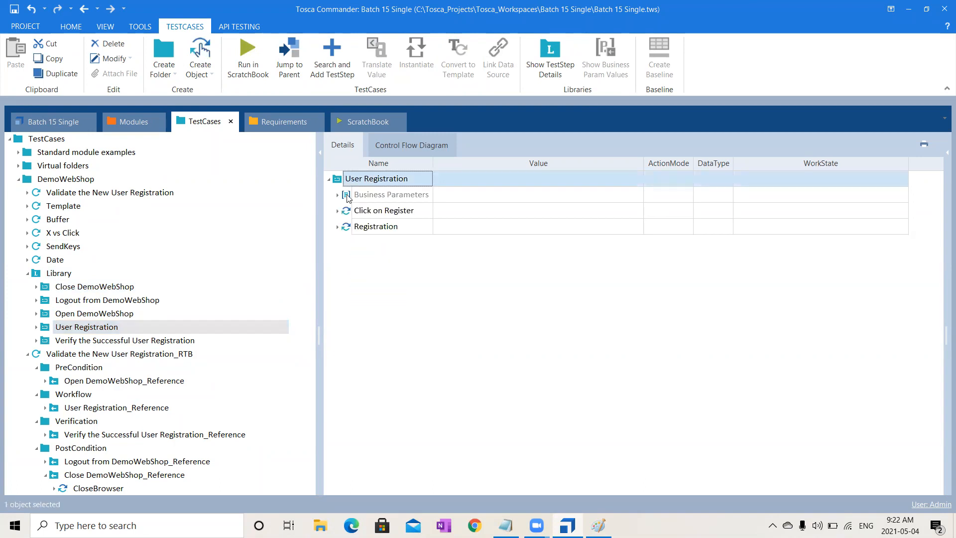
right_click(163, 323)
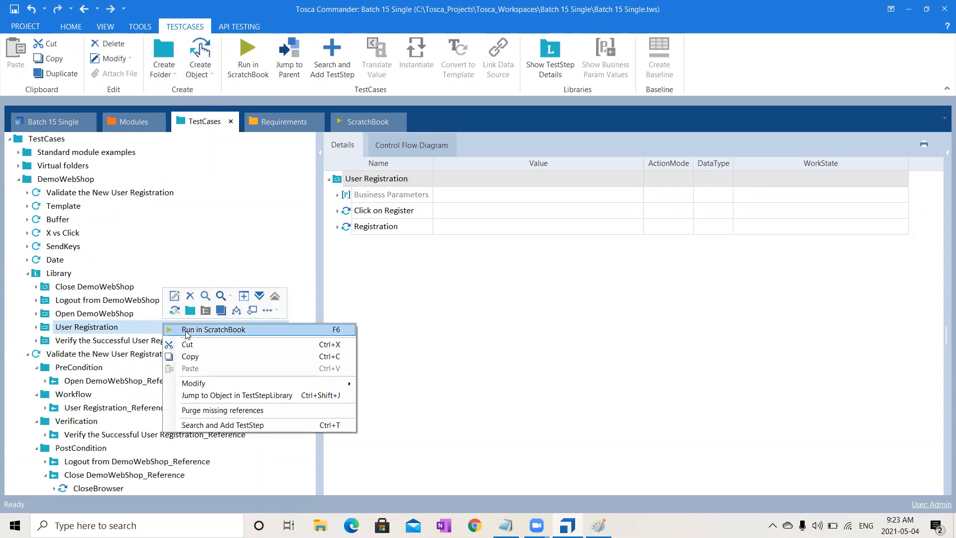
click(184, 329)
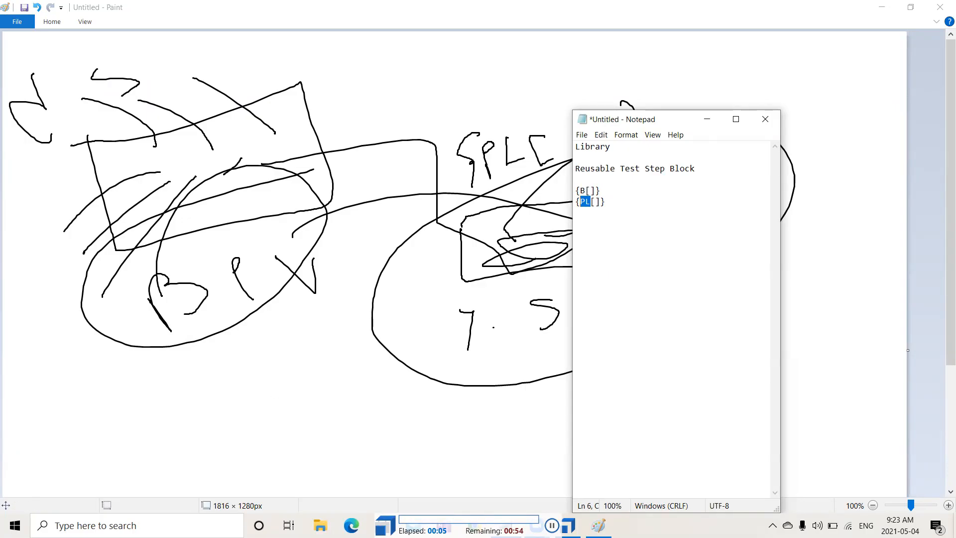
click(552, 525)
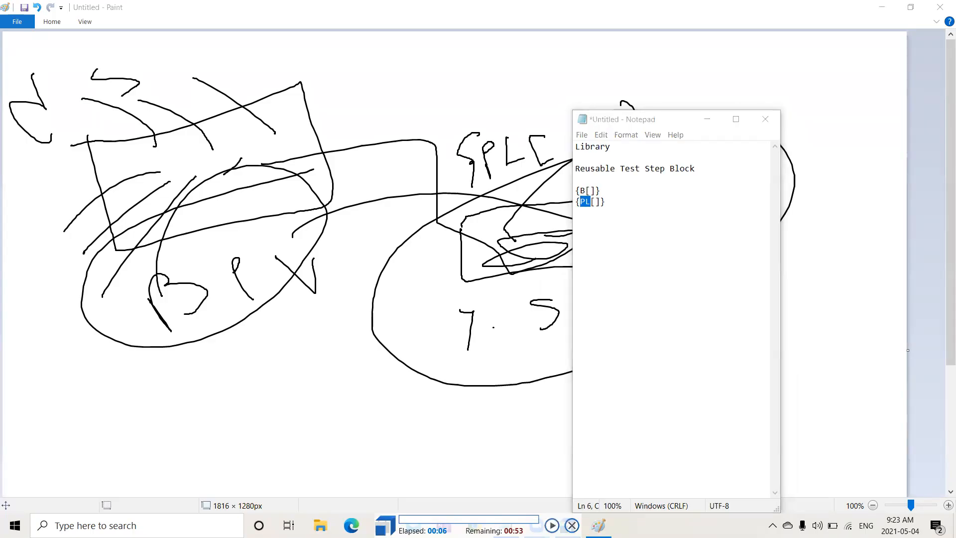
click(571, 525)
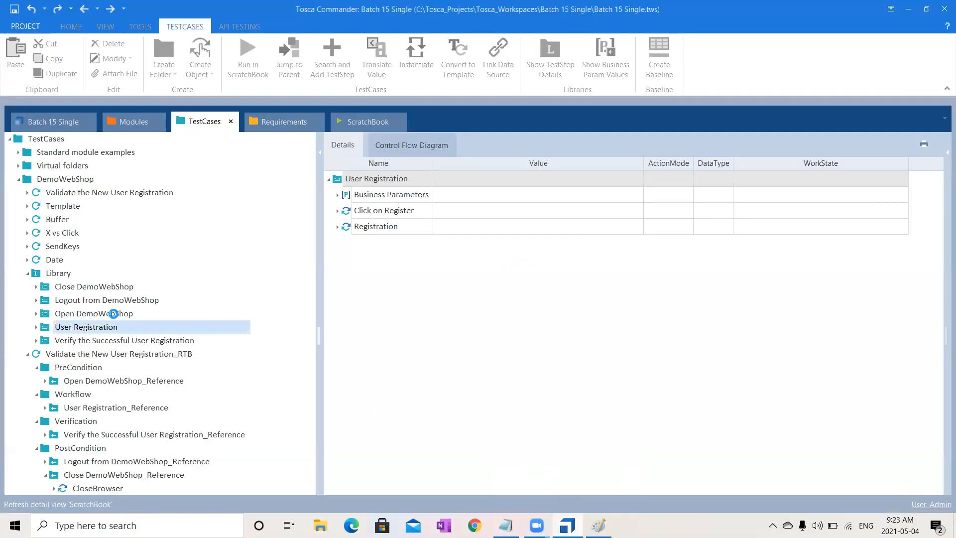
- Run the Open DemoWebShop library block on its own in ScratchBook and check its log entry
click(204, 126)
click(105, 314)
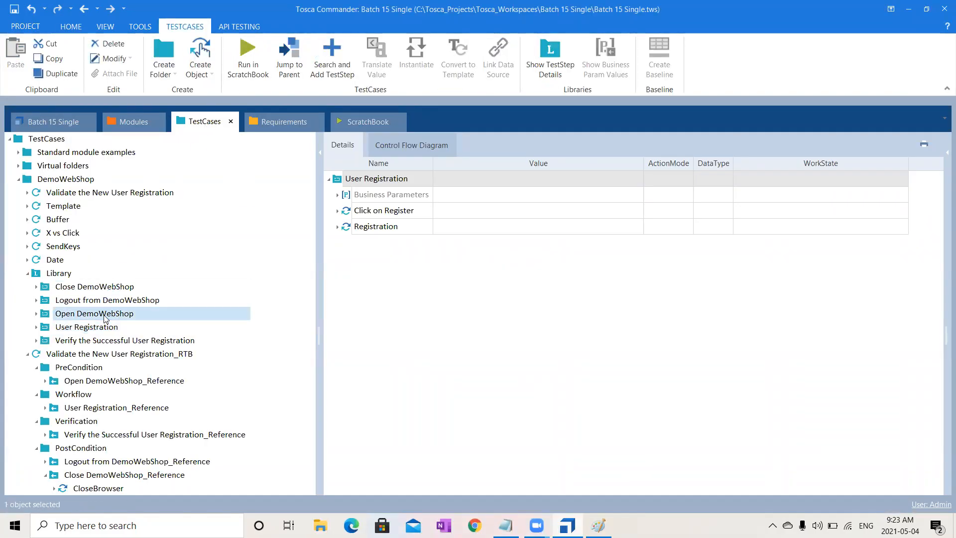
right_click(104, 318)
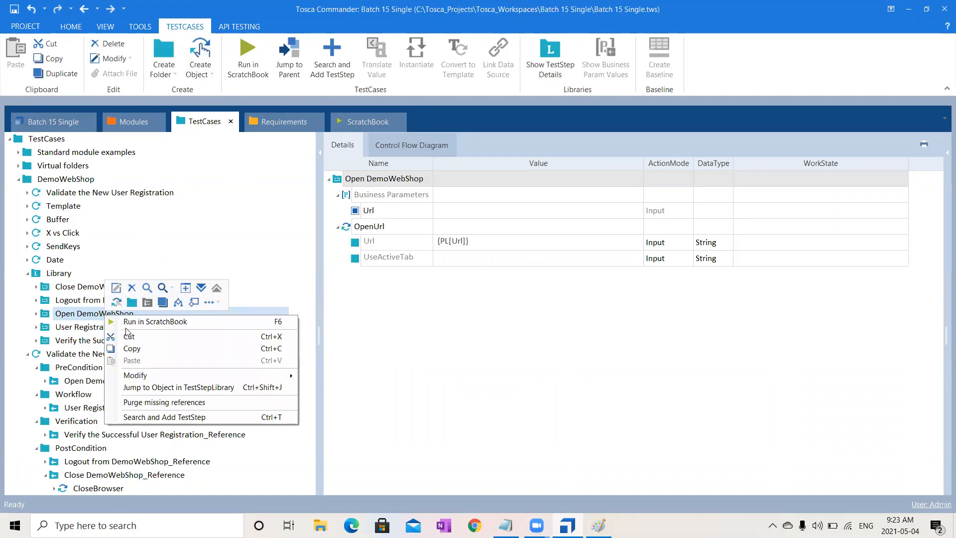
click(171, 324)
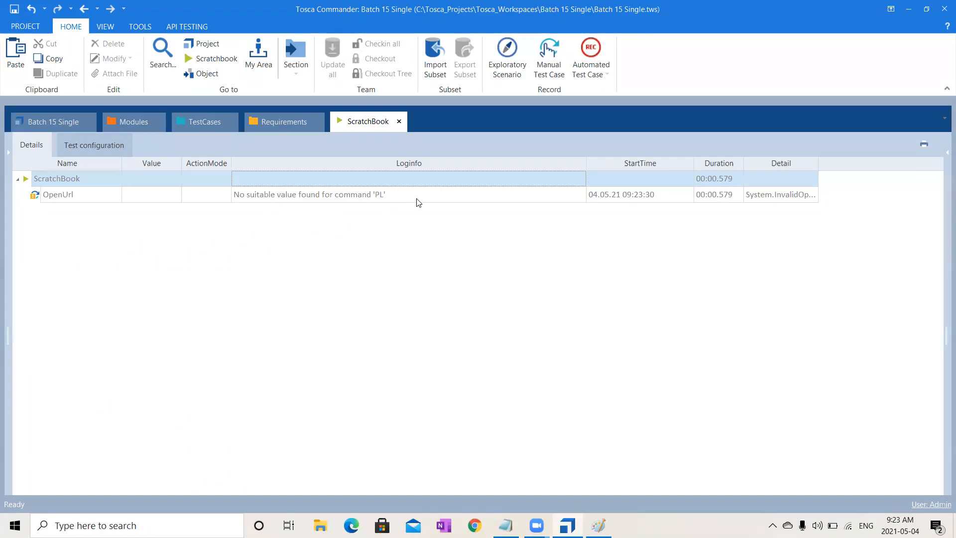
click(201, 121)
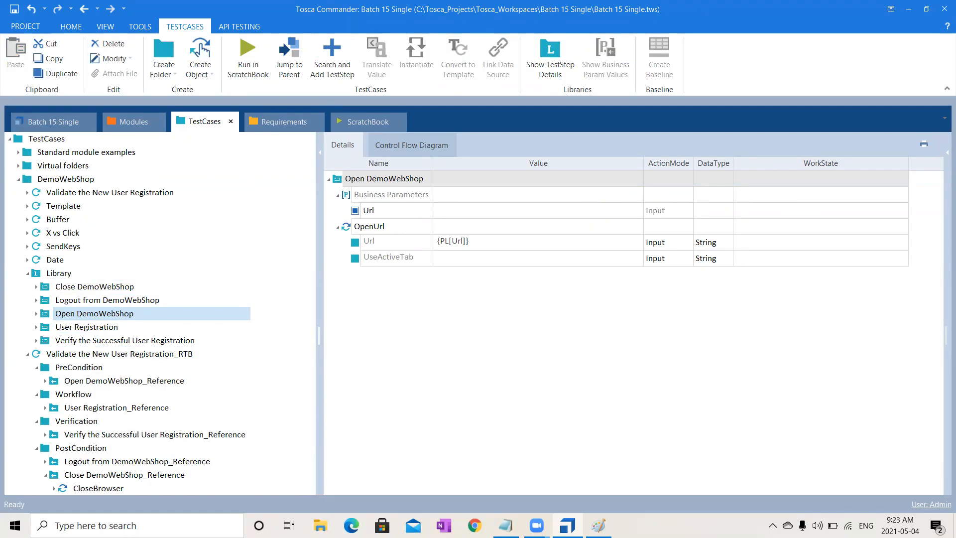
- Switch to Chrome, open demowebshop.tricentis.com and log in to the shop account
click(475, 533)
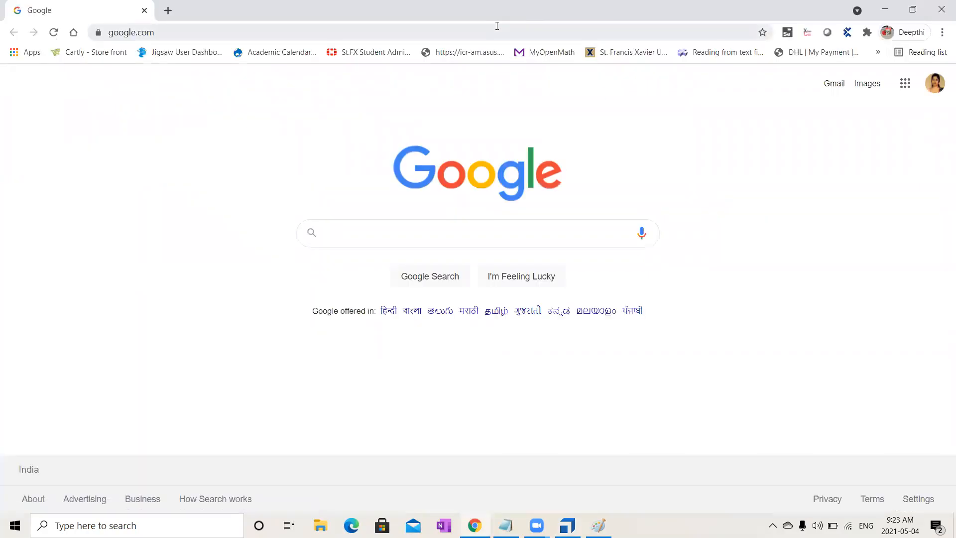
click(497, 26)
text(demowebshop.tricentis)
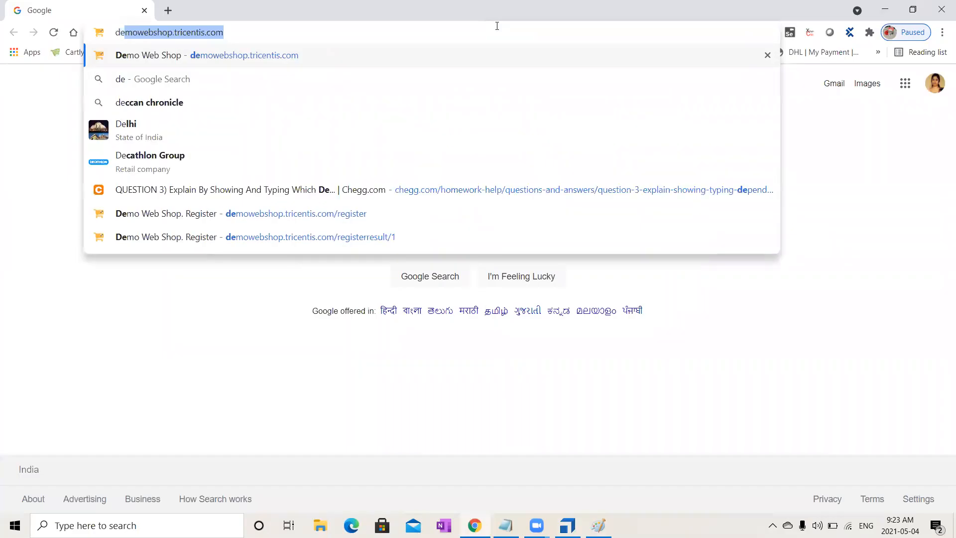
key(Return)
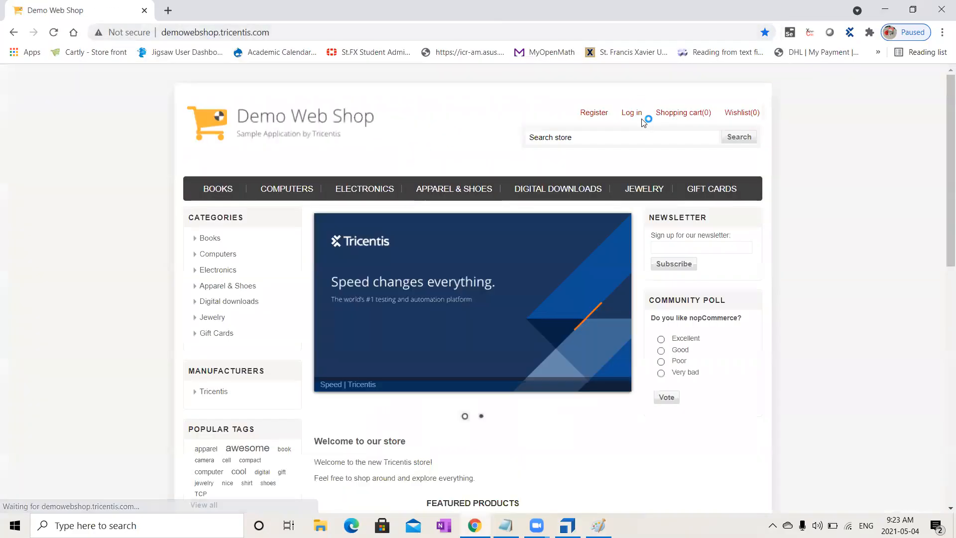
click(641, 120)
click(633, 268)
click(679, 228)
click(720, 375)
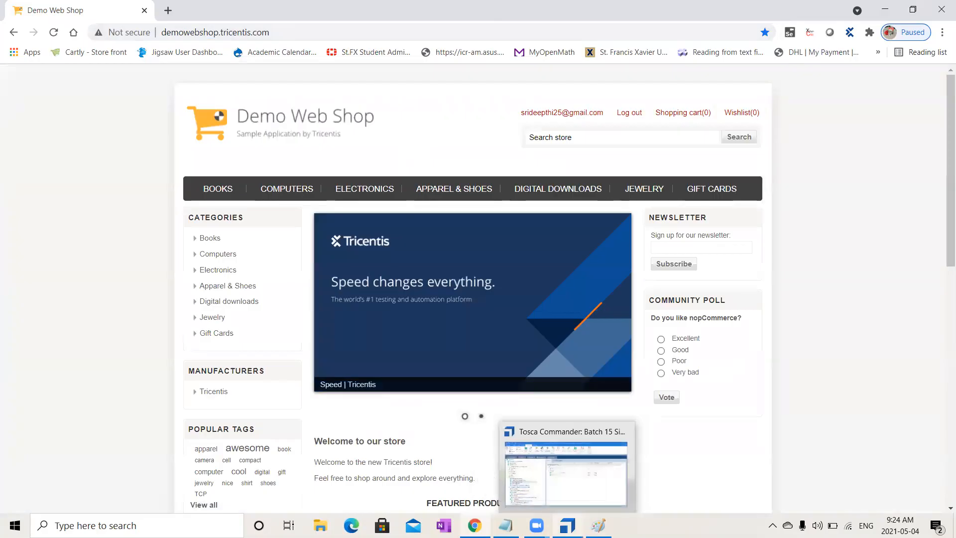
- Switch back to Tosca Commander and run the Logout from DemoWebShop library block in ScratchBook
mouse_move(536, 525)
click(566, 525)
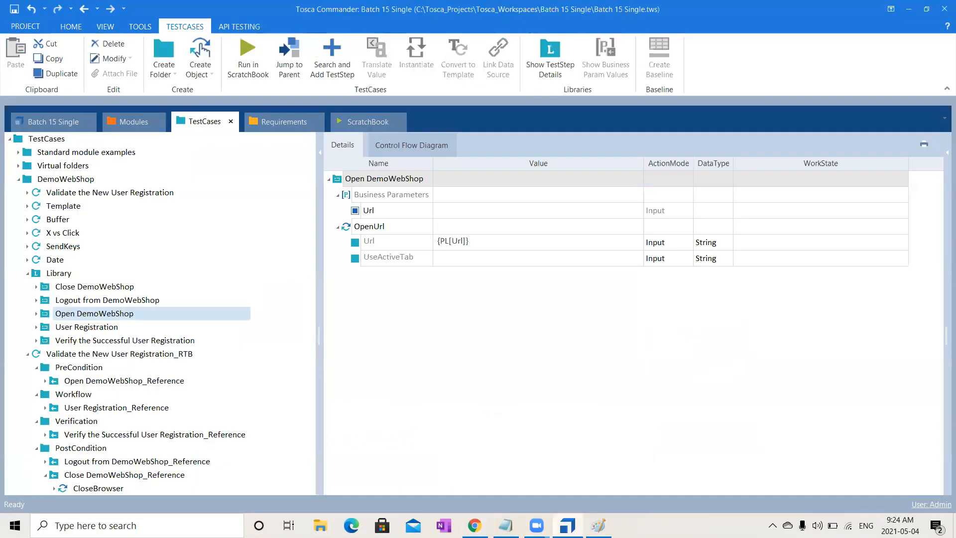
click(106, 303)
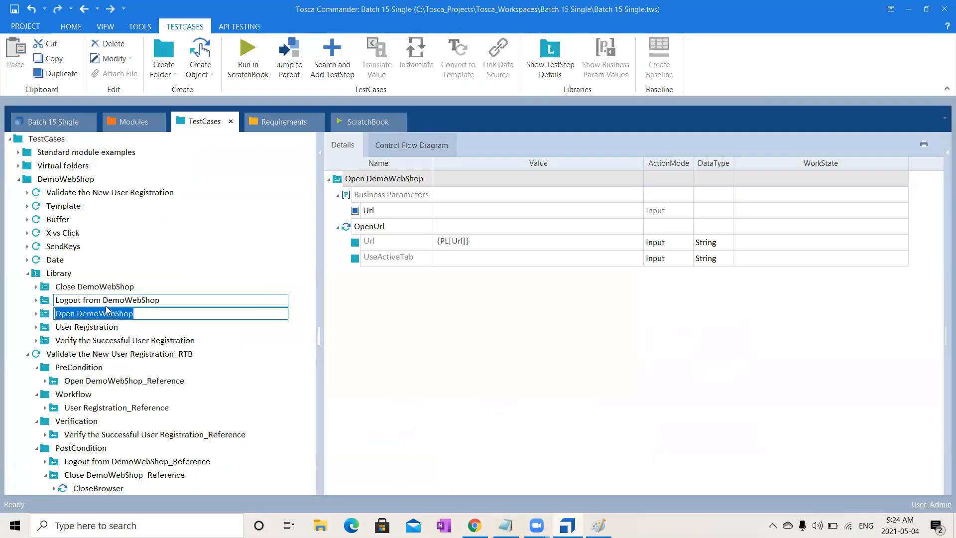
right_click(107, 307)
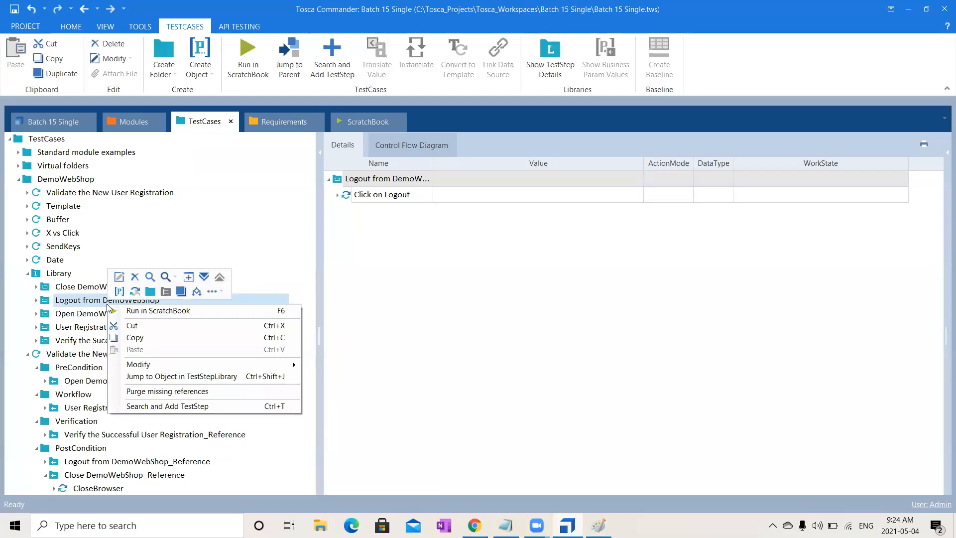
click(137, 310)
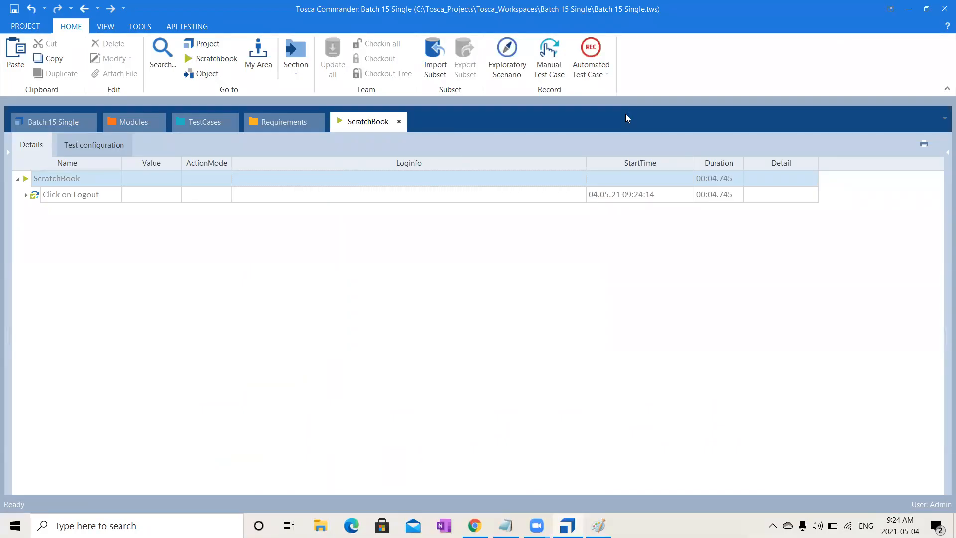
- Inspect the values of the Click on Logout test step and check the Demo Web Shop page in Chrome
click(204, 123)
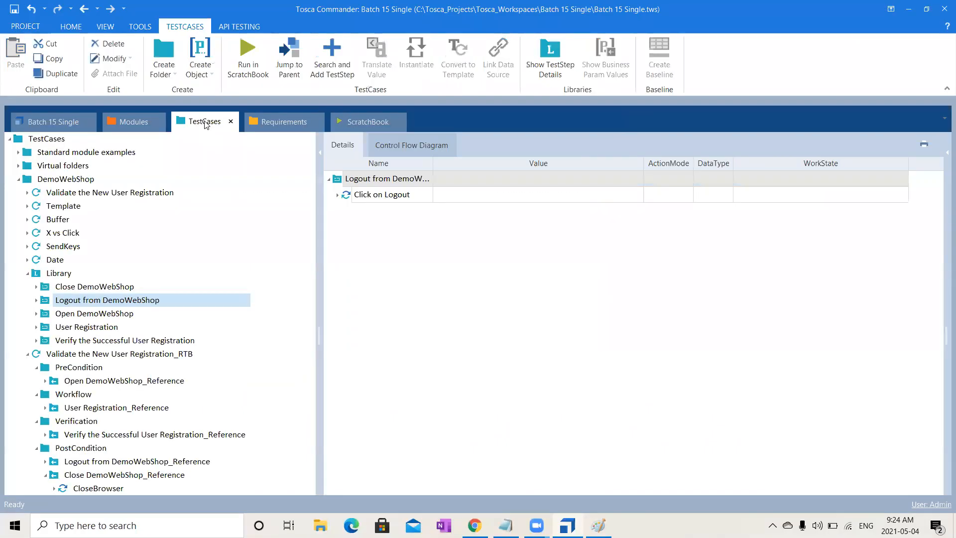
click(337, 196)
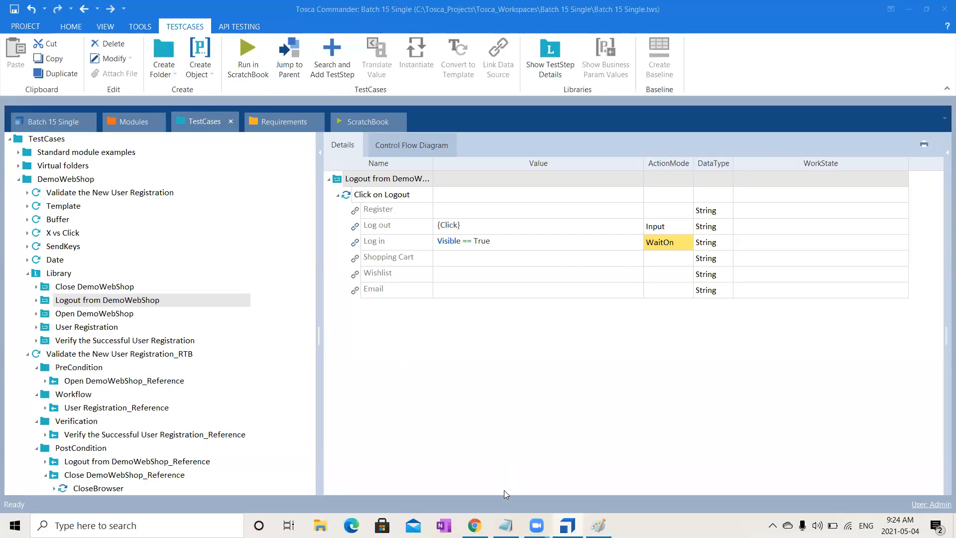
key(alt+Tab)
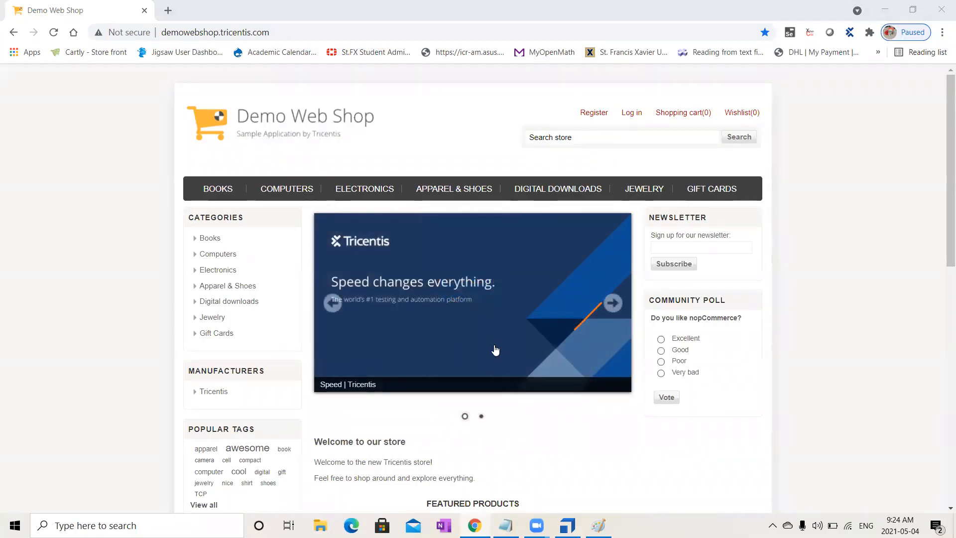
key(alt+Tab)
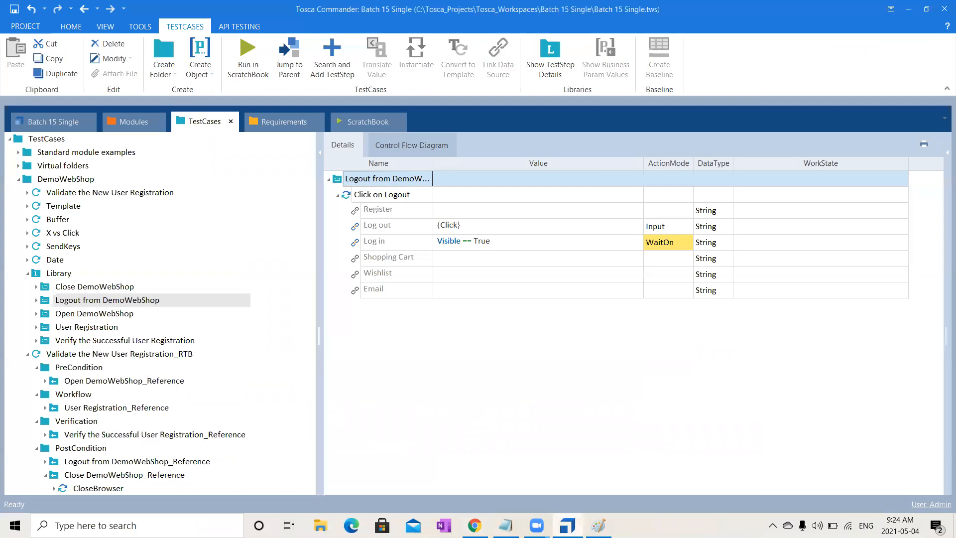
- Run the User Registration library block in ScratchBook against the open shop page and inspect the log of its Registration step
click(105, 327)
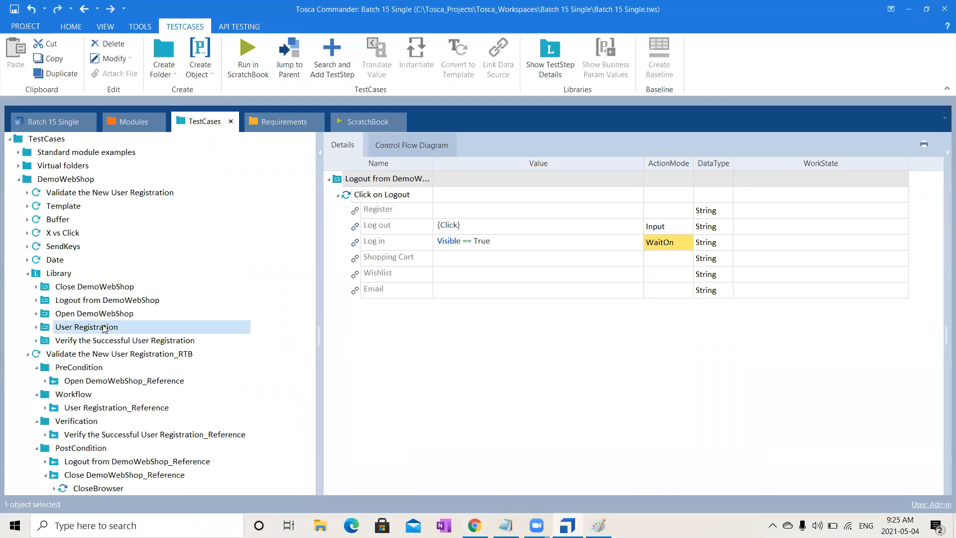
click(338, 211)
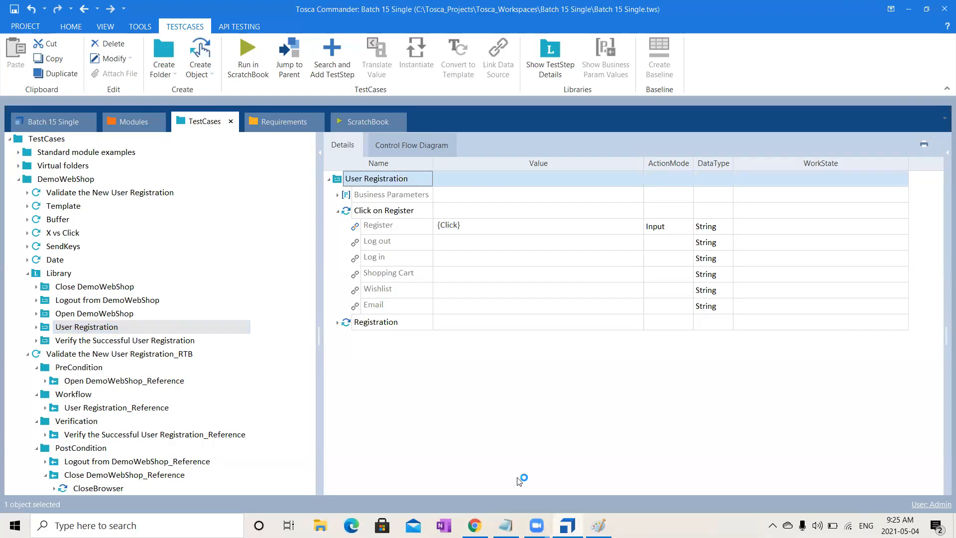
right_click(374, 178)
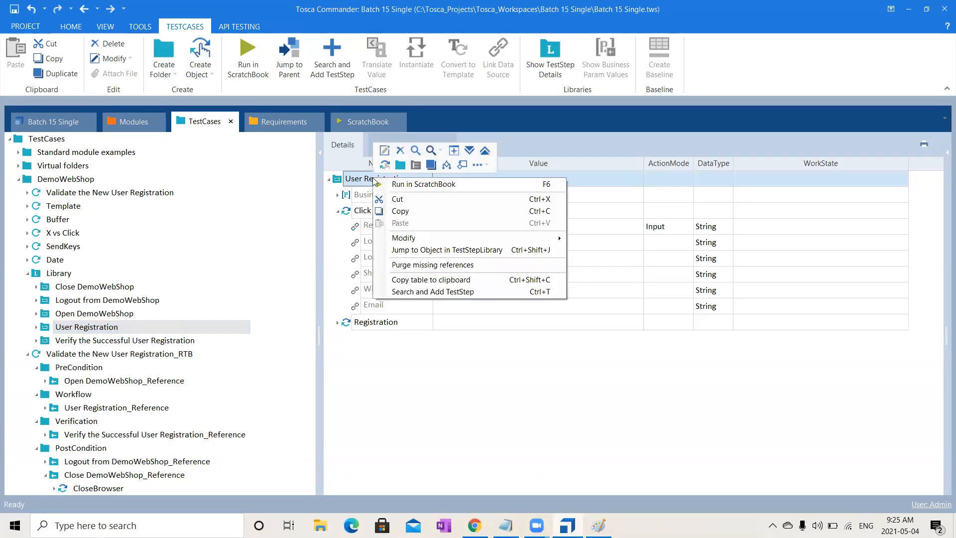
click(401, 185)
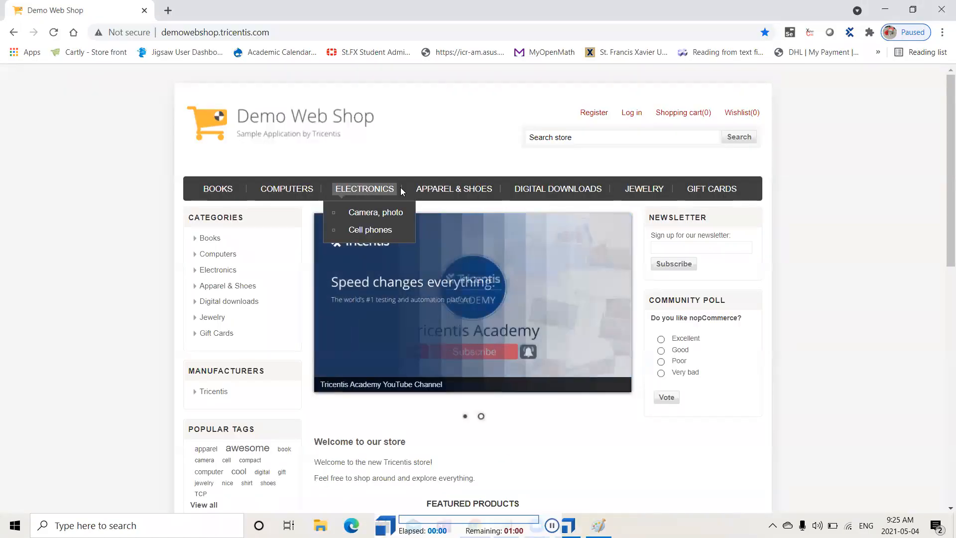
click(592, 116)
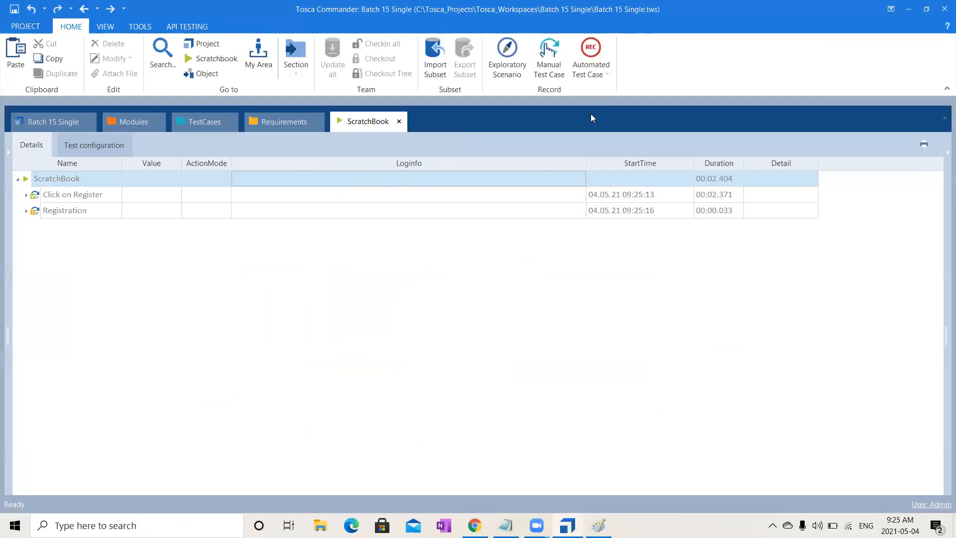
click(26, 211)
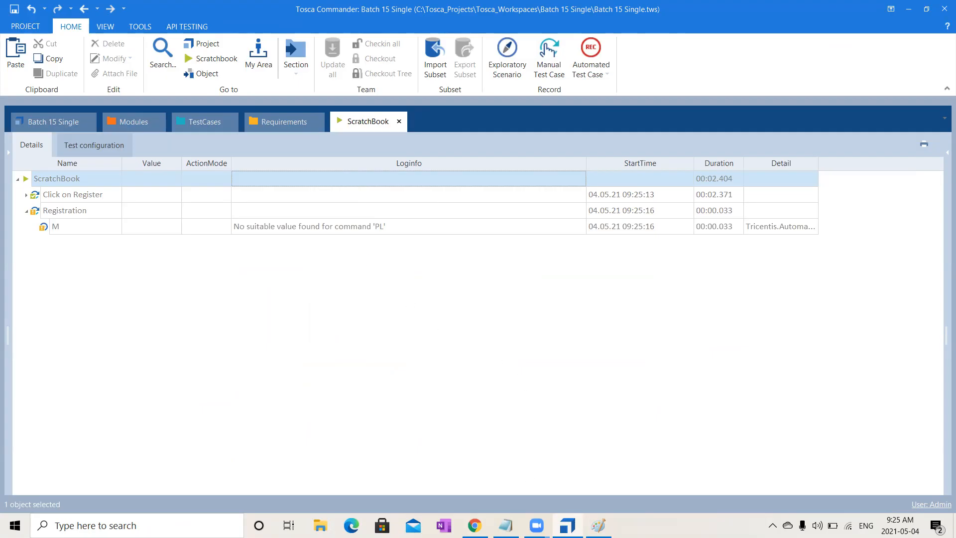
mouse_move(567, 525)
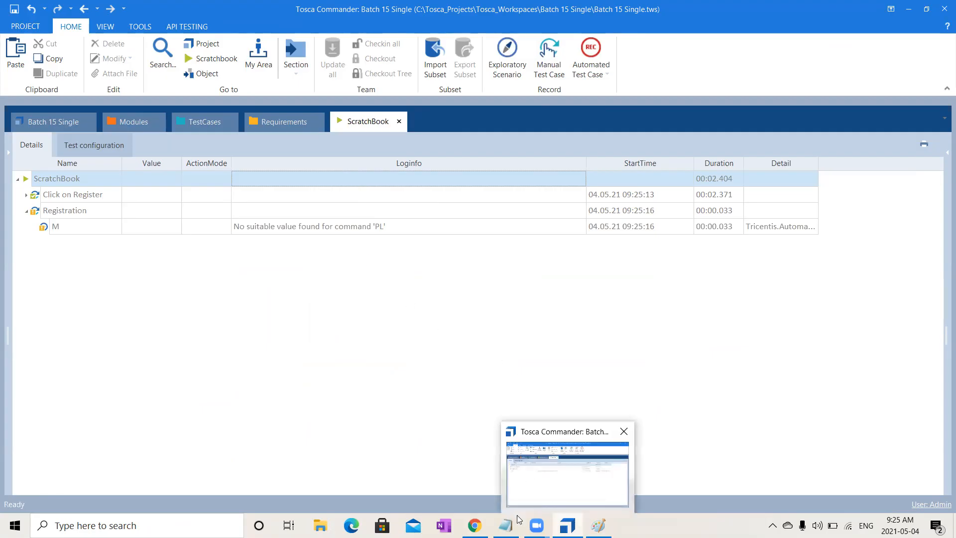
click(463, 523)
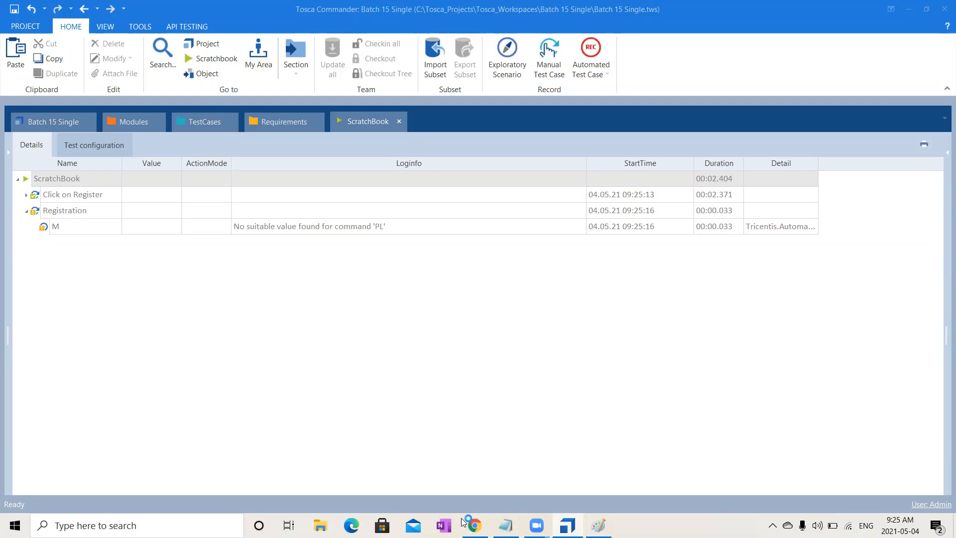
click(598, 60)
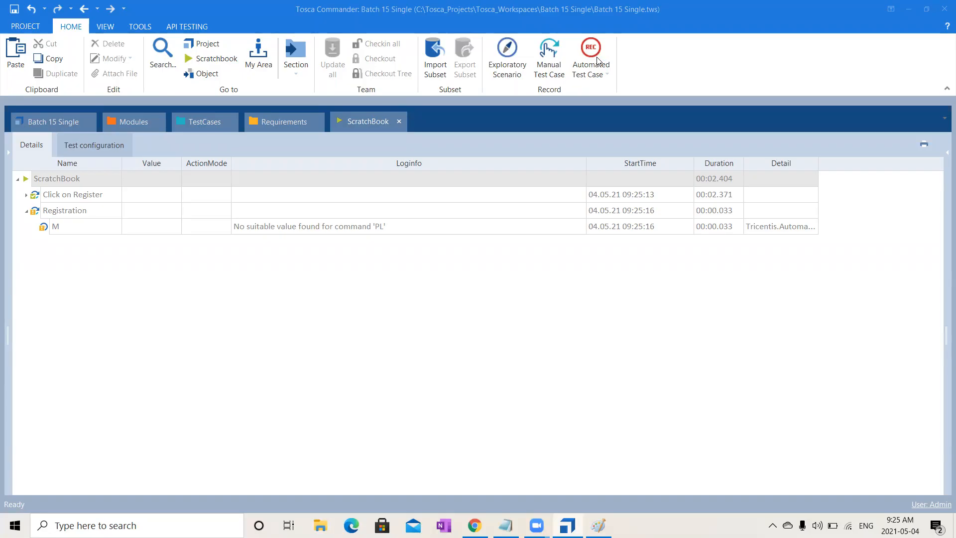